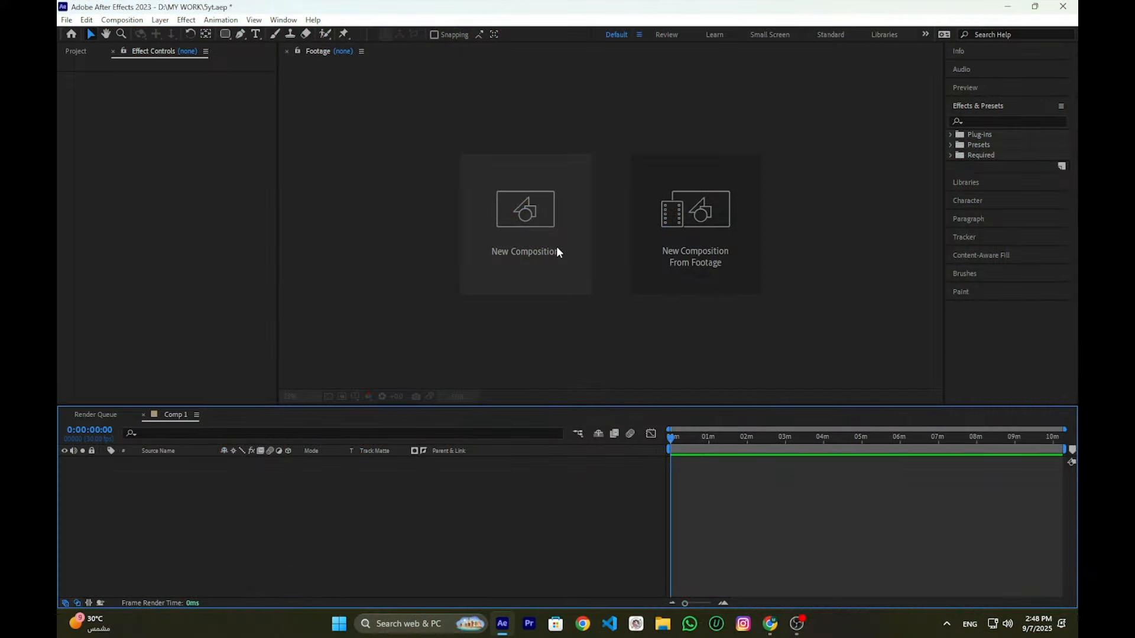
Start a new composition, Comp 2, at 1920x1080 and 30 fps
left_click(556, 246)
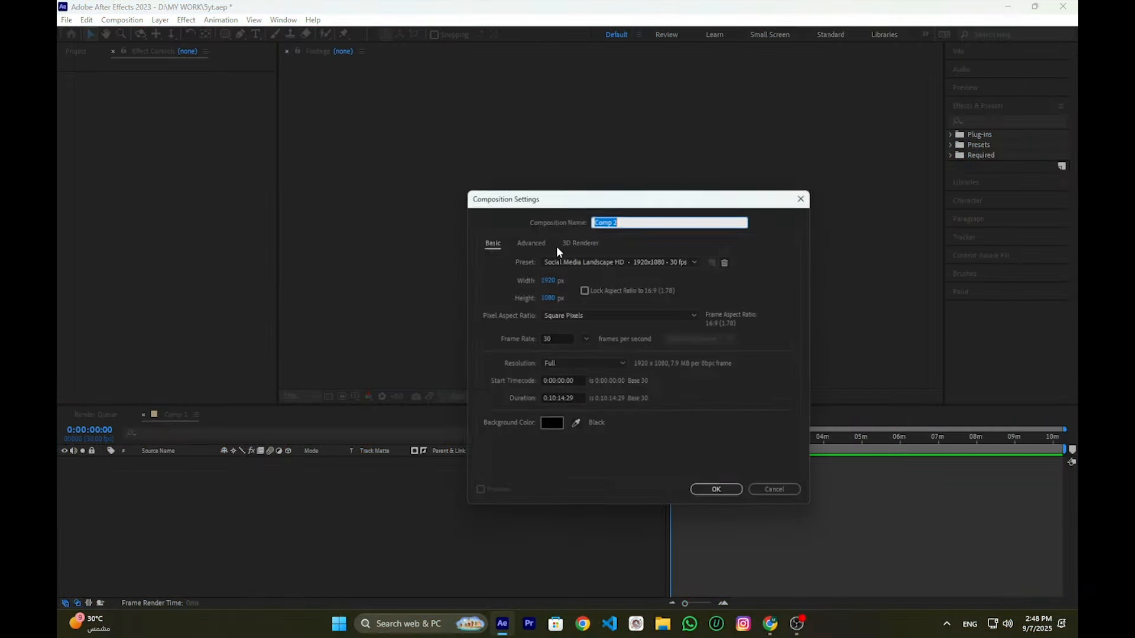
Confirm Comp 2 and add a new black solid layer to it
left_click(720, 496)
right_click(420, 338)
mouse_move(482, 350)
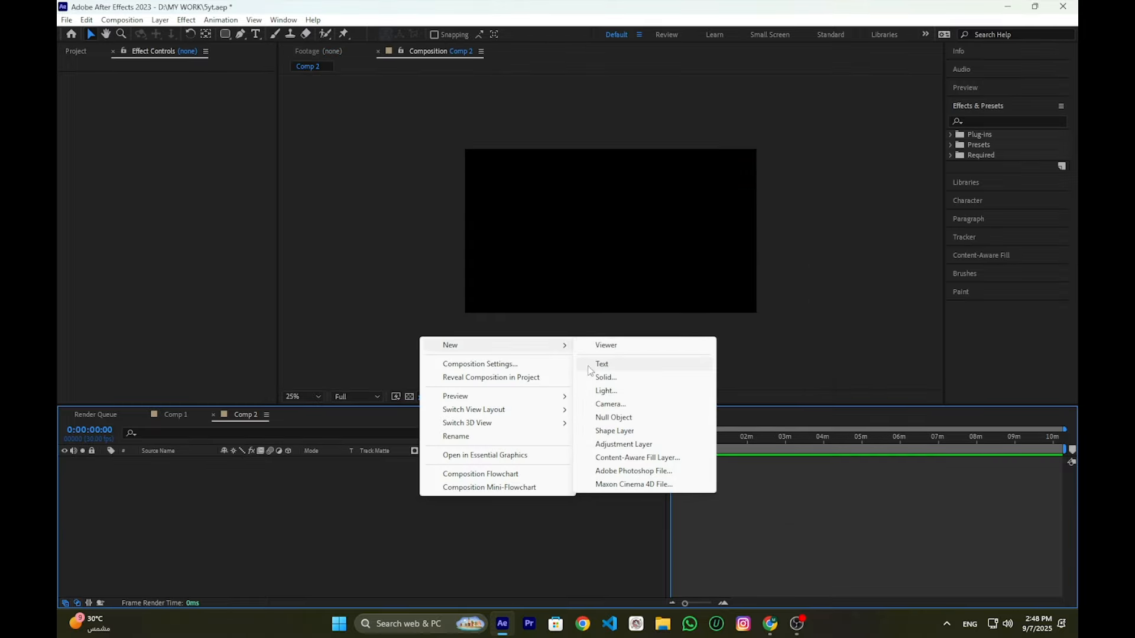
left_click(605, 376)
left_click(685, 464)
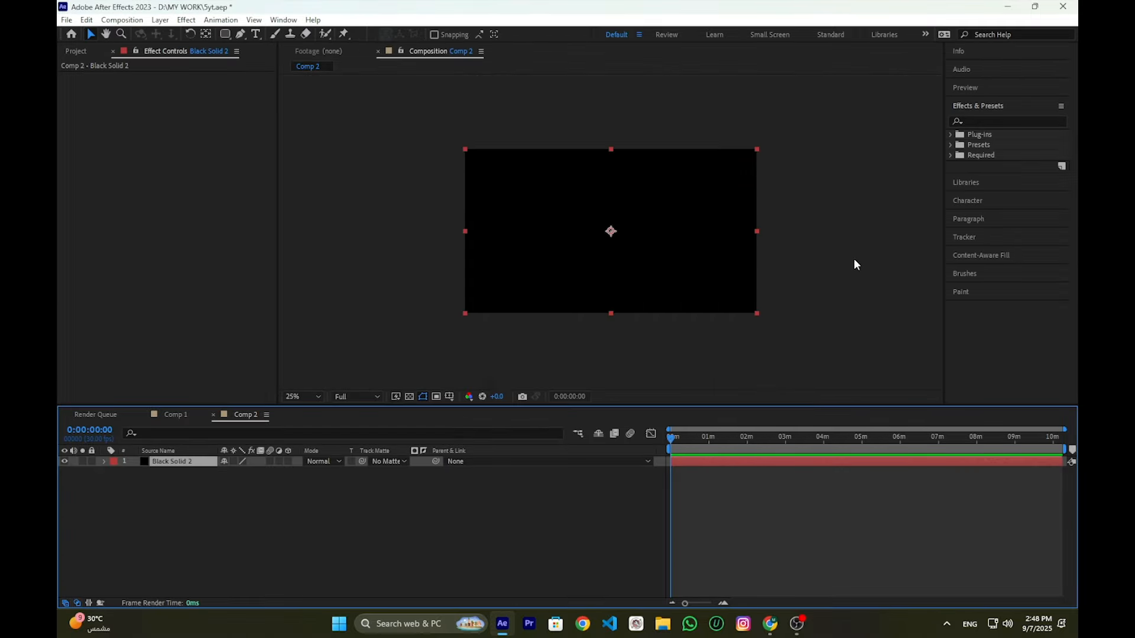
Apply Gradient Ramp to the solid and set its end colour to dark grey 2F2F2F
left_click(1038, 121)
type("ramp")
left_click_drag(1024, 155, 832, 459)
left_click(182, 118)
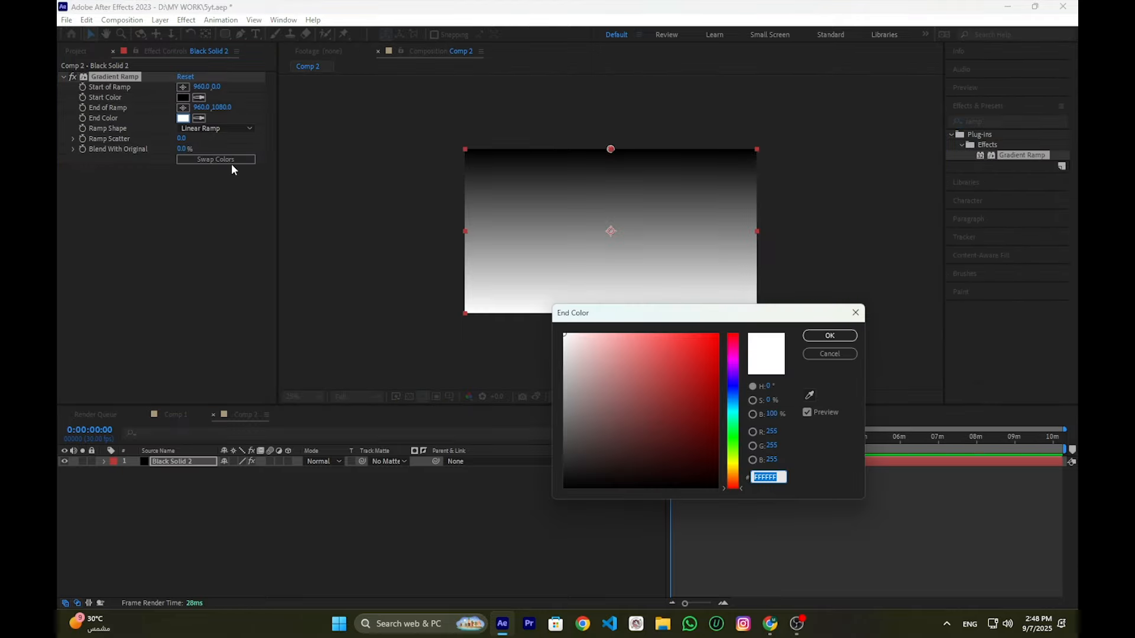
left_click_drag(567, 345, 554, 453)
left_click_drag(667, 313, 566, 335)
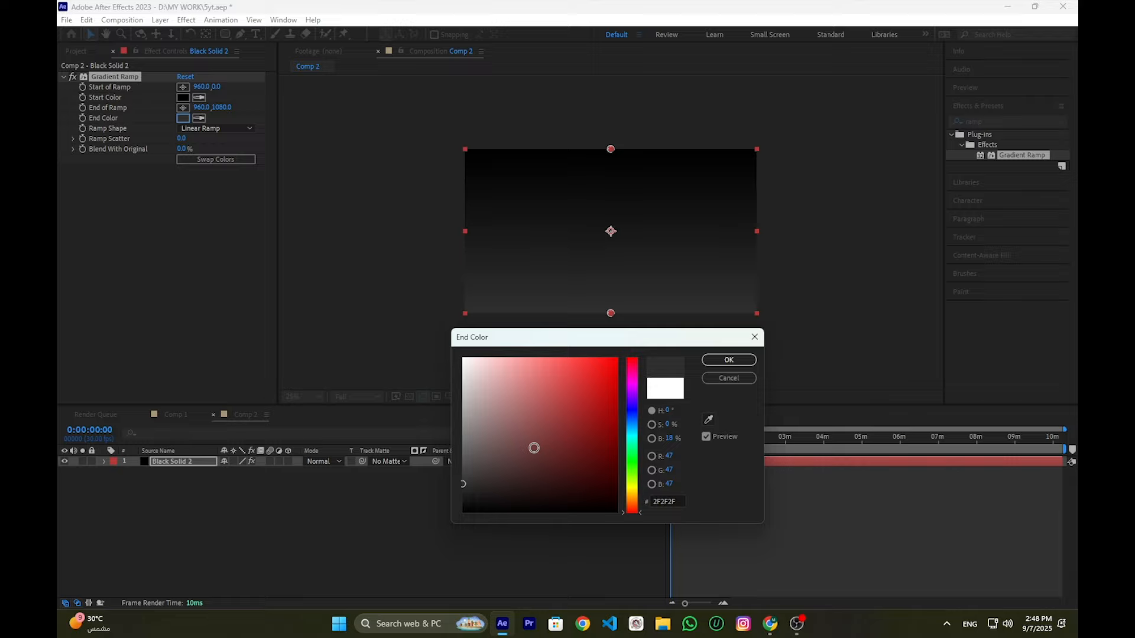
left_click(728, 358)
left_click(837, 516)
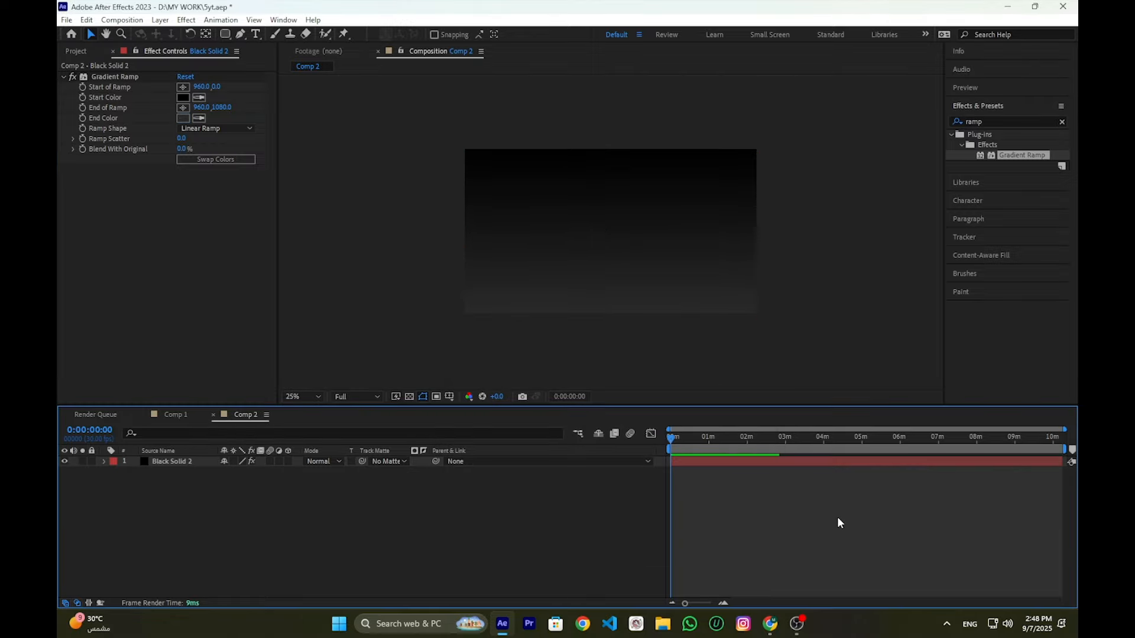
Set the gradient's start colour to near-black 0E0E0E
left_click(182, 97)
left_click(462, 504)
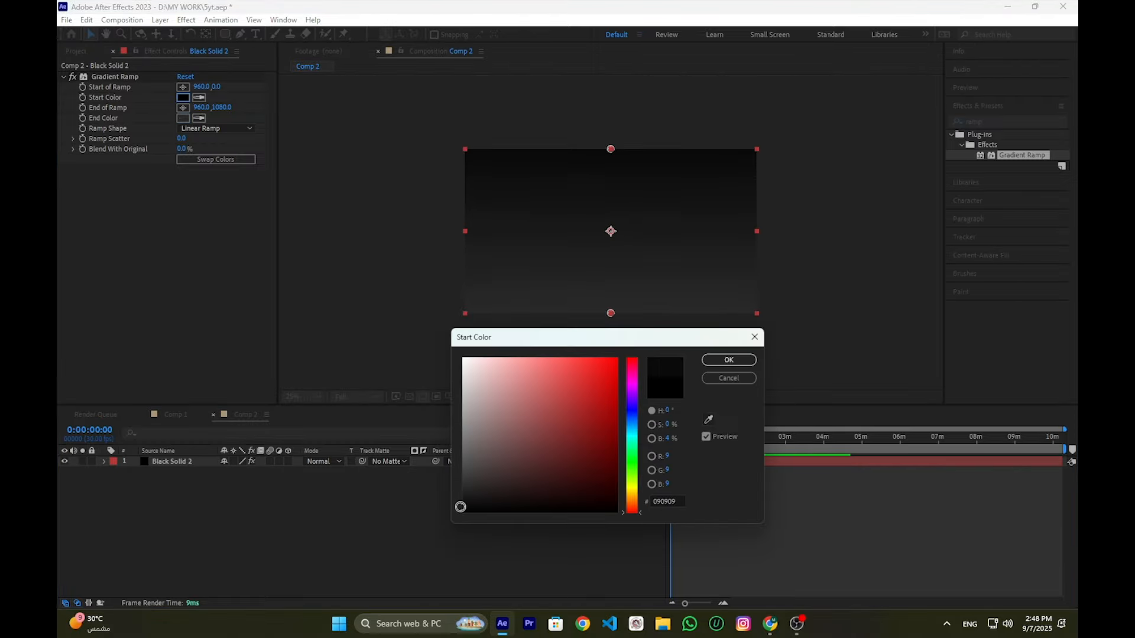
left_click(731, 361)
left_click(639, 434)
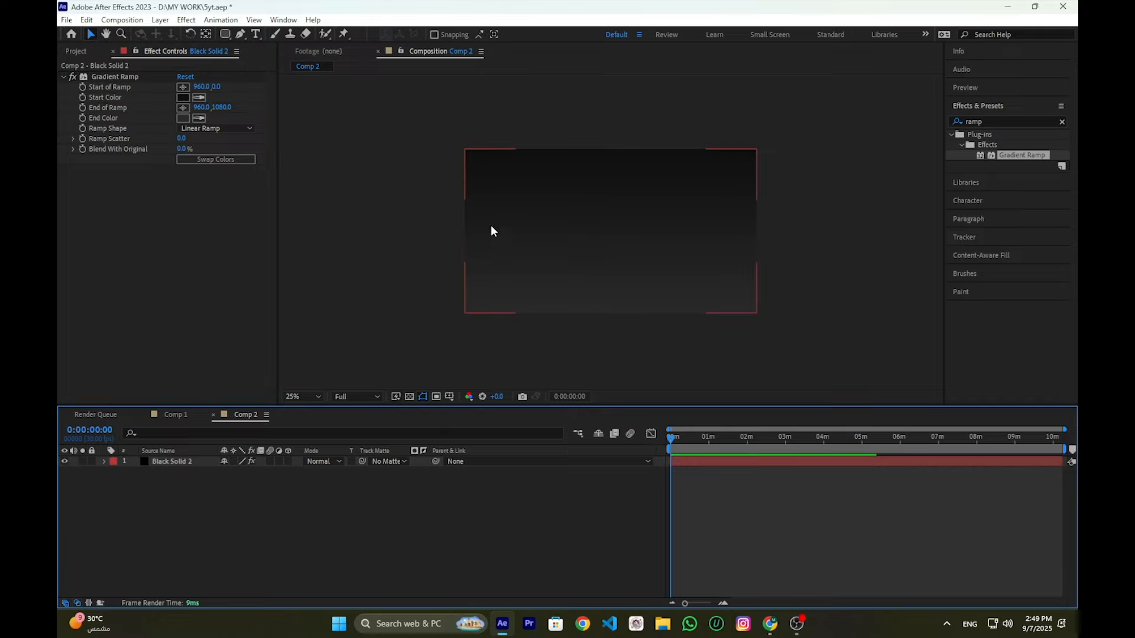
left_click(75, 51)
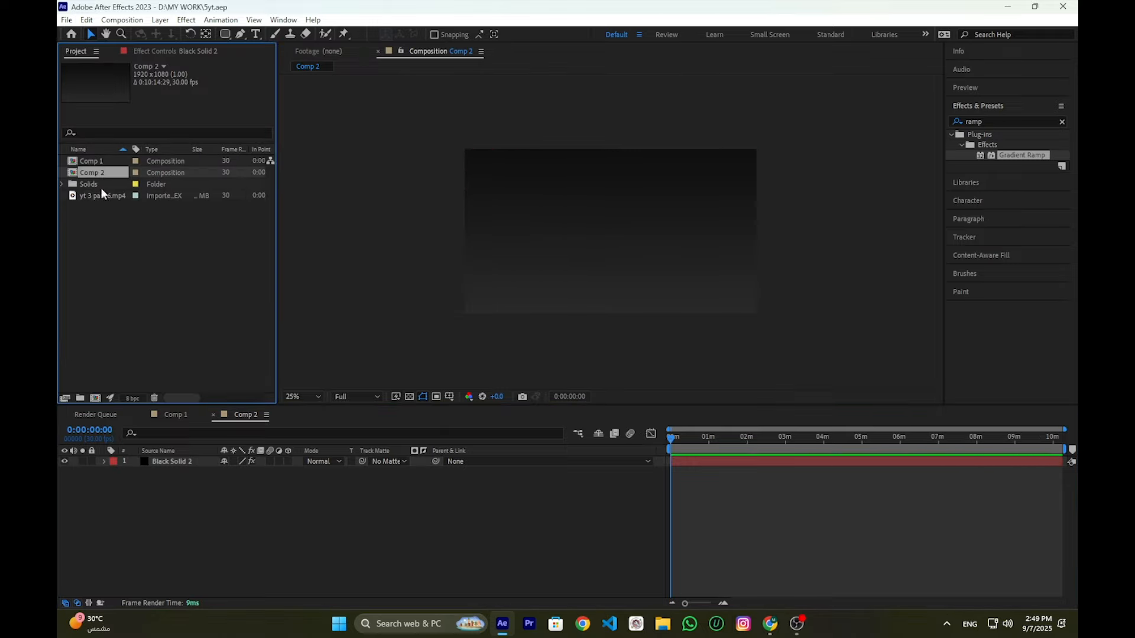
Add yt 3 part 6.mp4 to Comp 1 and draw a rectangle over it
left_click_drag(101, 195, 155, 466)
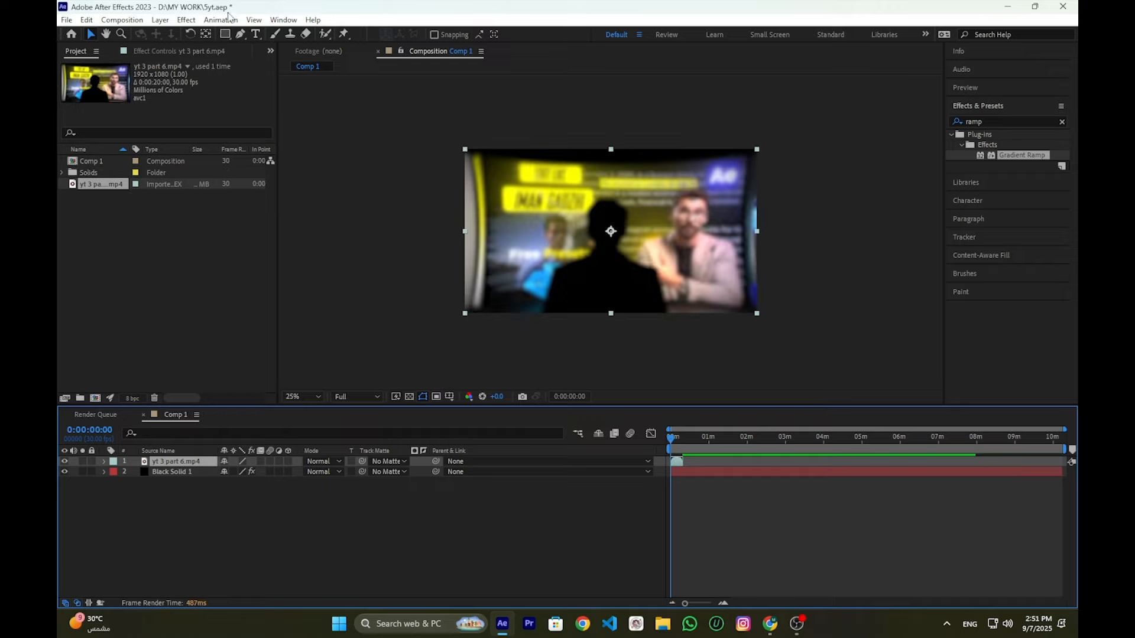
left_click_drag(224, 35, 281, 47)
left_click_drag(747, 153, 421, 362)
left_click(813, 540)
key("v")
scroll(461, 335, "up", 2)
scroll(435, 350, "down", 2)
Scale the video to 75% and move it to position 776, 476
left_click(171, 462)
key("s")
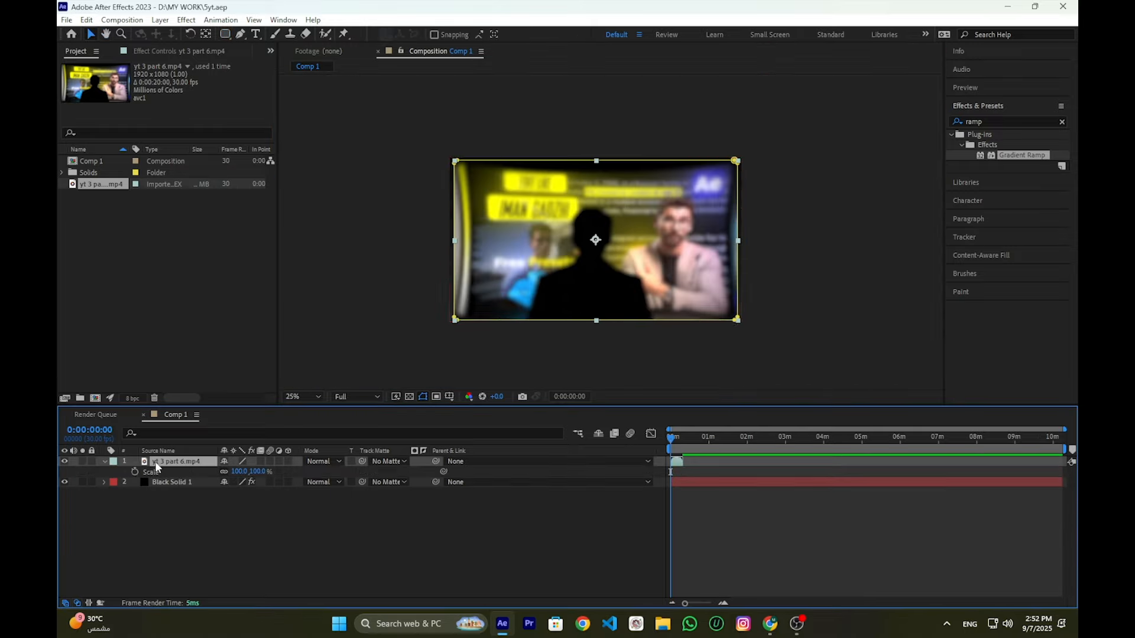
left_click_drag(238, 471, 226, 473)
type("75")
key("Return")
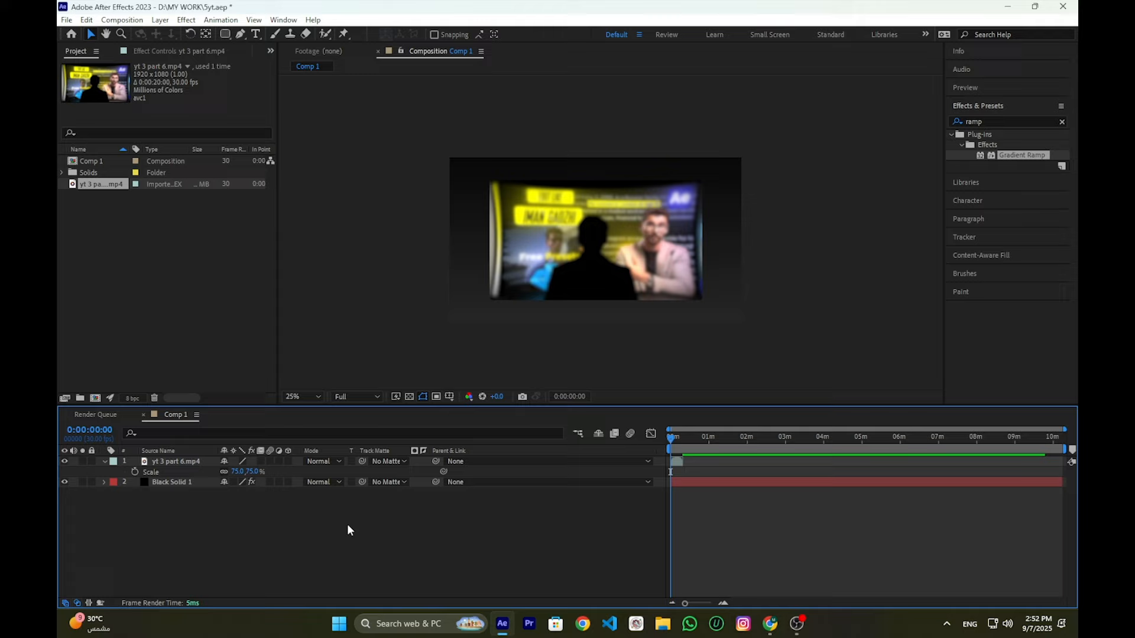
key("p")
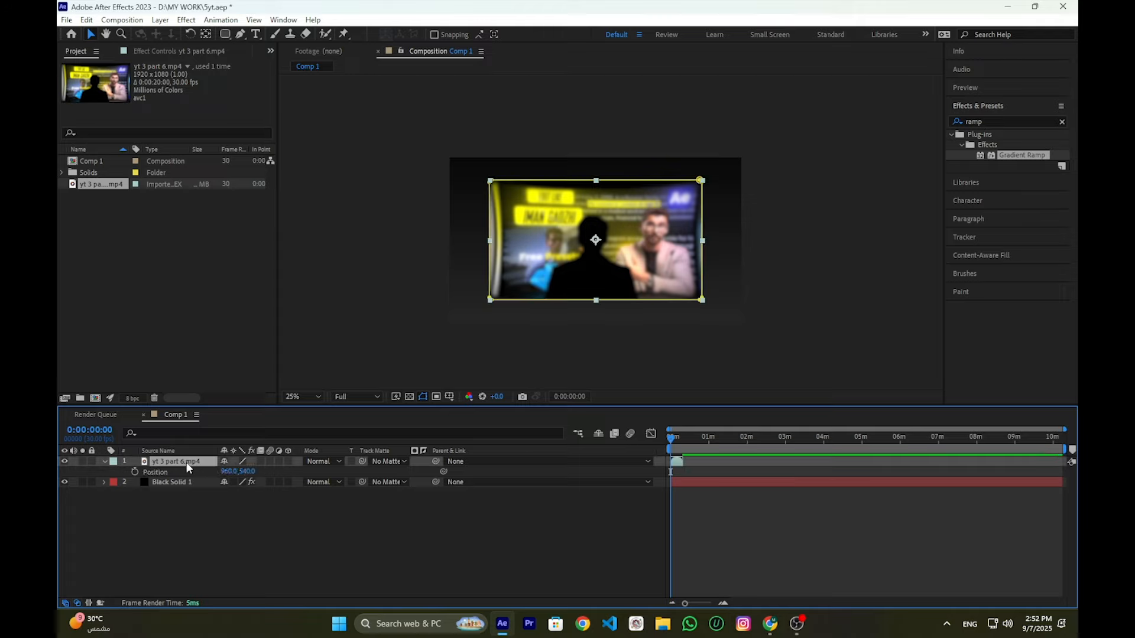
key("ctrl+v")
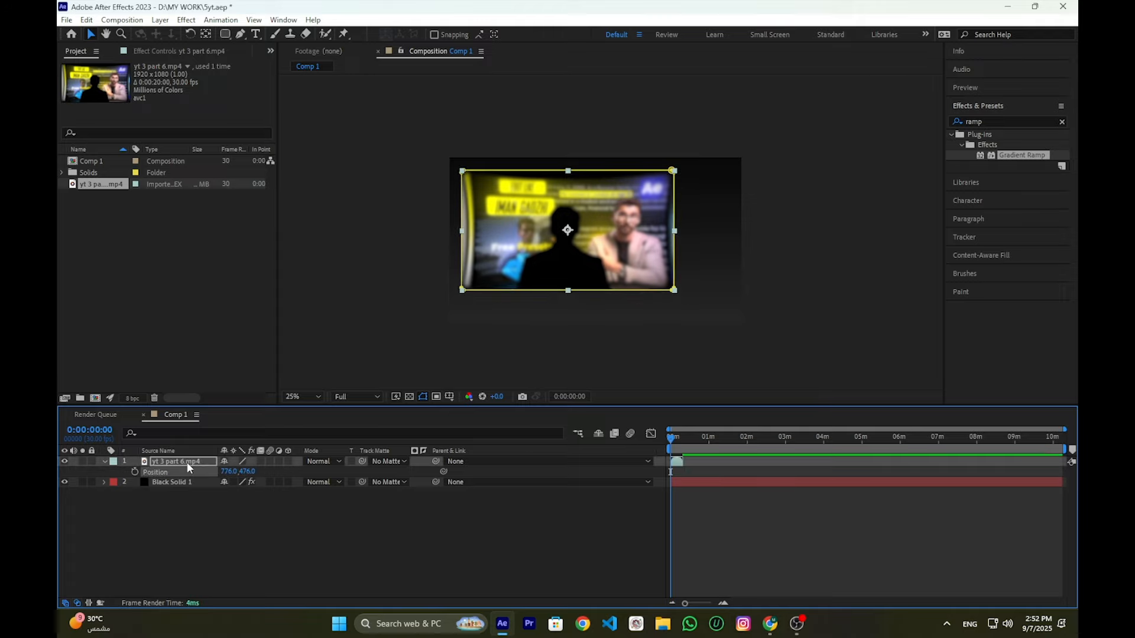
left_click(342, 536)
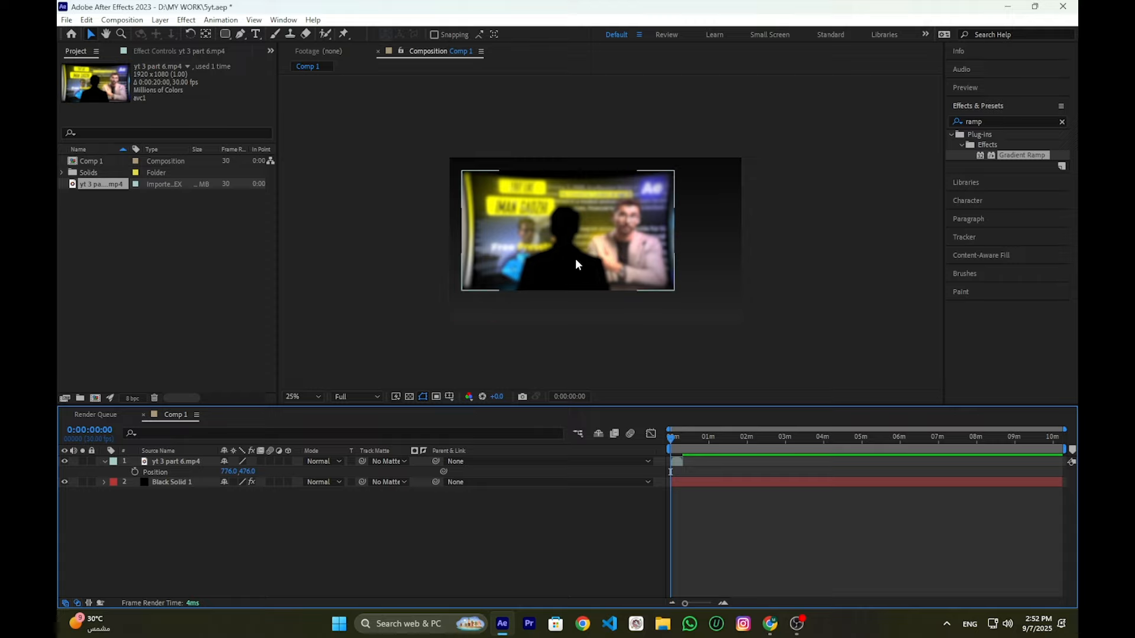
Save the project and check the video's edge in the viewer
key("ctrl+s")
scroll(580, 213, "up", 3)
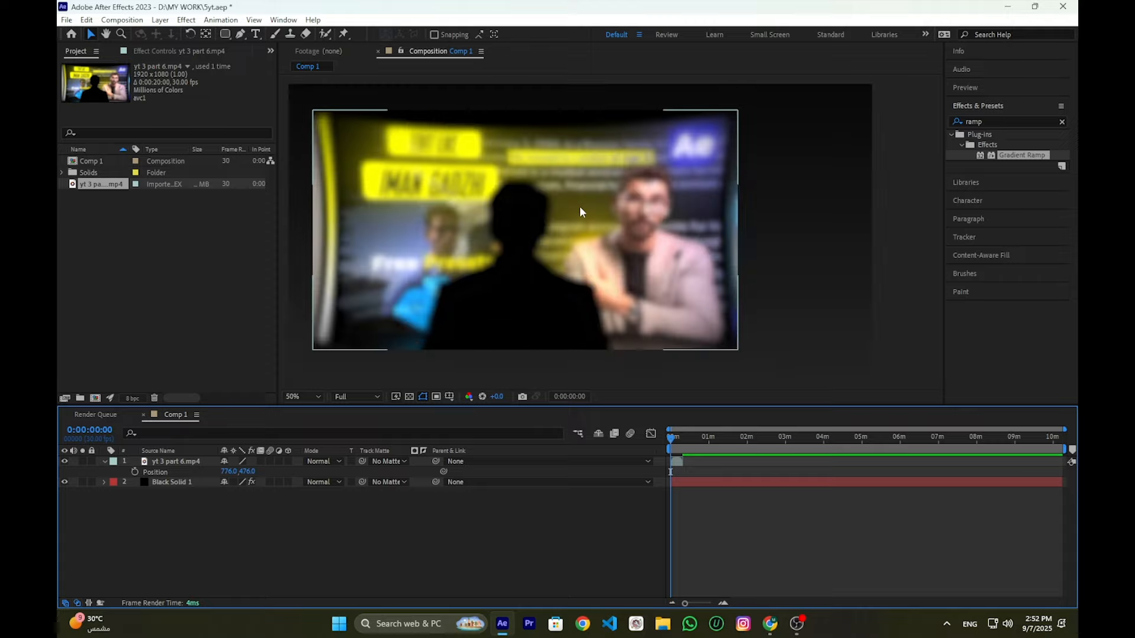
left_click_drag(625, 198, 625, 315)
scroll(625, 315, "down", 1)
left_click(228, 526)
key("v")
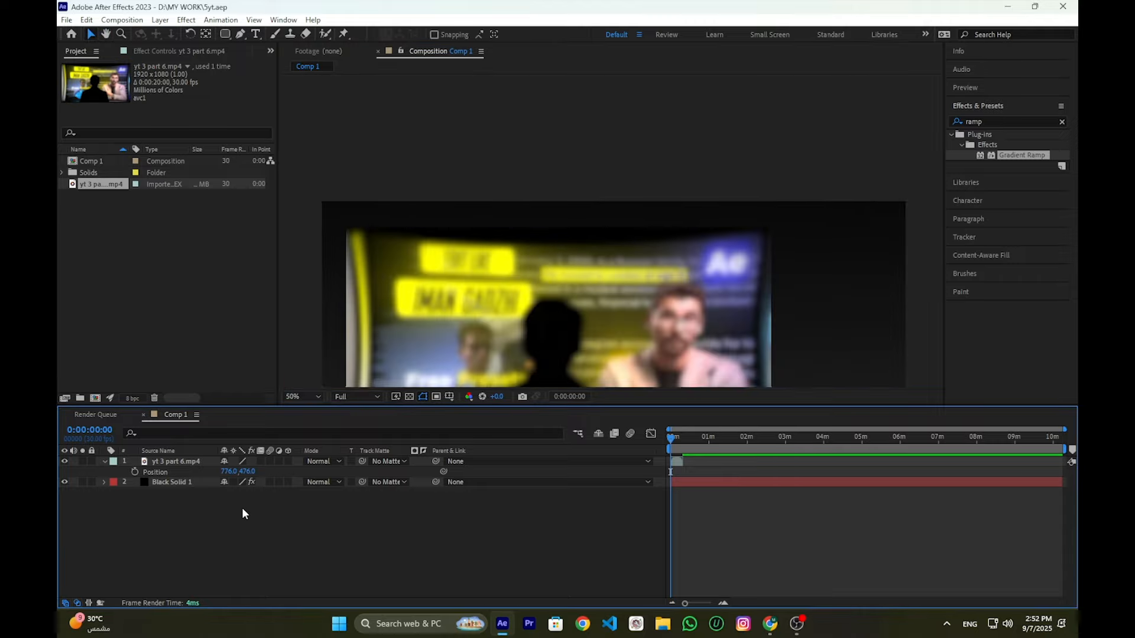
right_click(242, 508)
Add a new shape layer with no fill and a solid-colour stroke
mouse_move(319, 357)
left_click(437, 443)
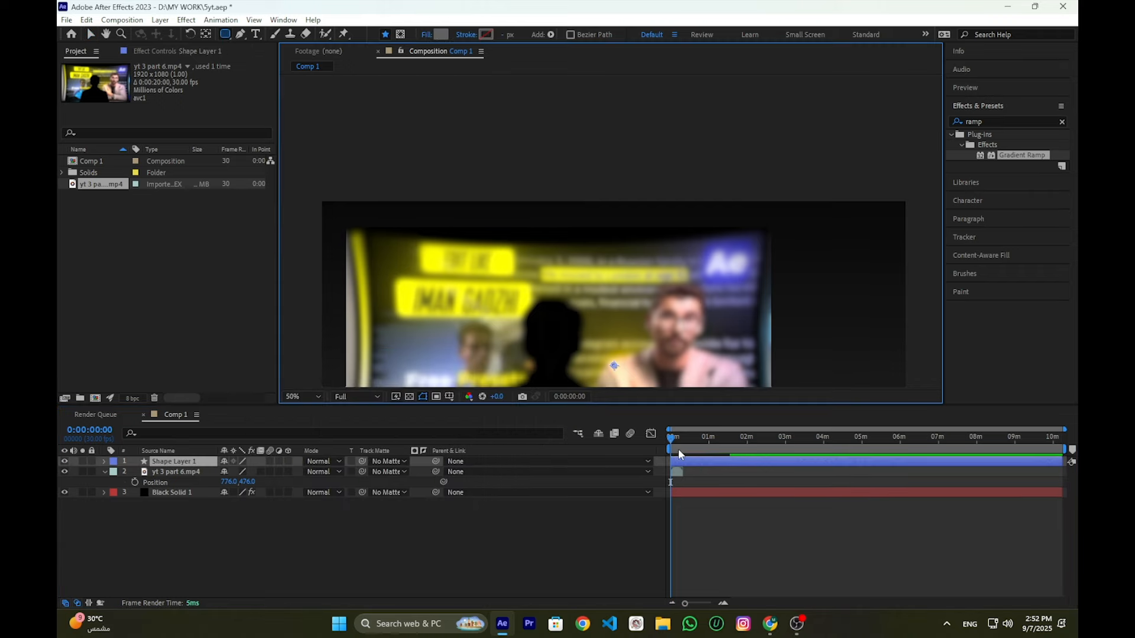
left_click(426, 35)
left_click(833, 323)
left_click(875, 393)
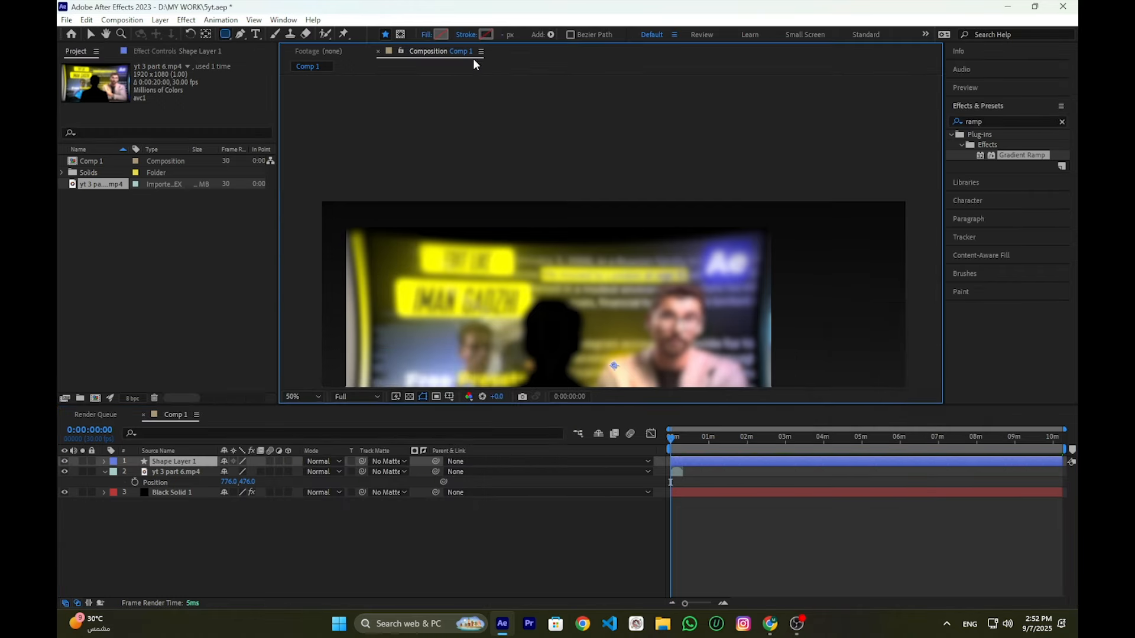
left_click(466, 35)
left_click(848, 323)
left_click(876, 393)
Set the stroke to grey 525252 and draw a rounded bar across the top
left_click(483, 35)
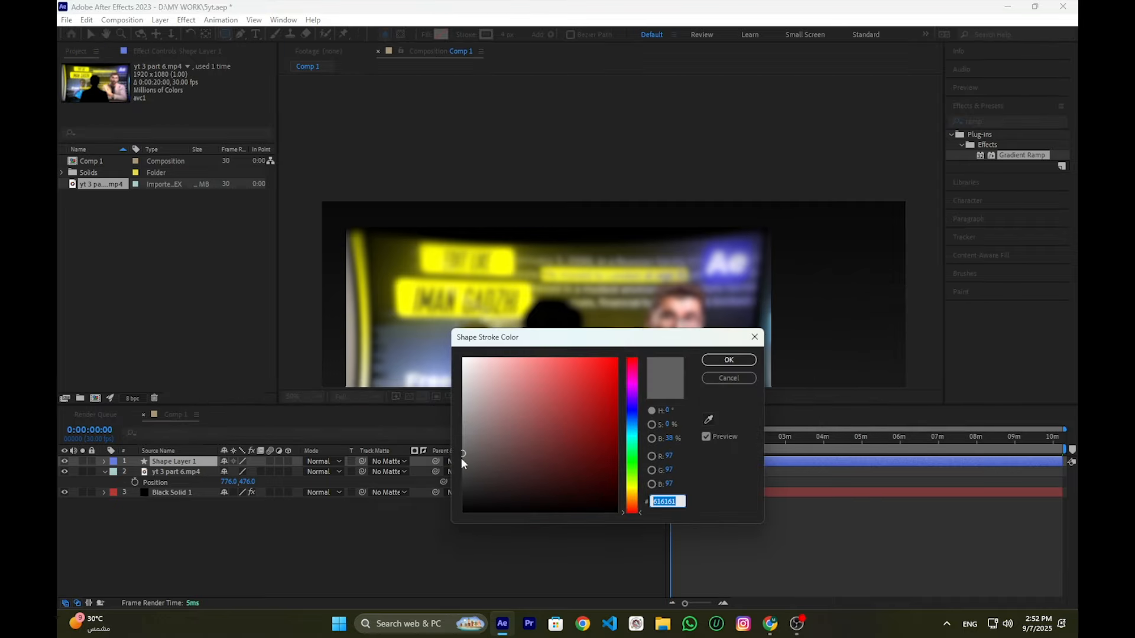
left_click(727, 360)
left_click_drag(505, 210, 744, 222)
key("v")
left_click(791, 546)
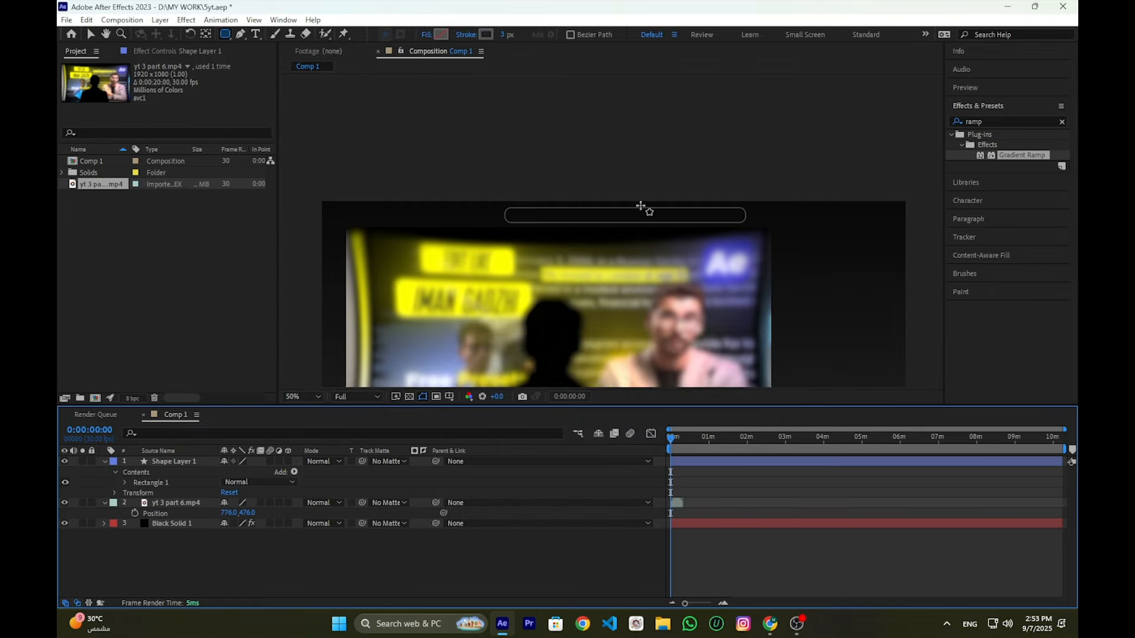
scroll(636, 213, "up", 1)
scroll(702, 201, "down", 1)
Add Shape Layer 2 with no stroke and a 616161 grey fill
right_click(242, 556)
mouse_move(328, 399)
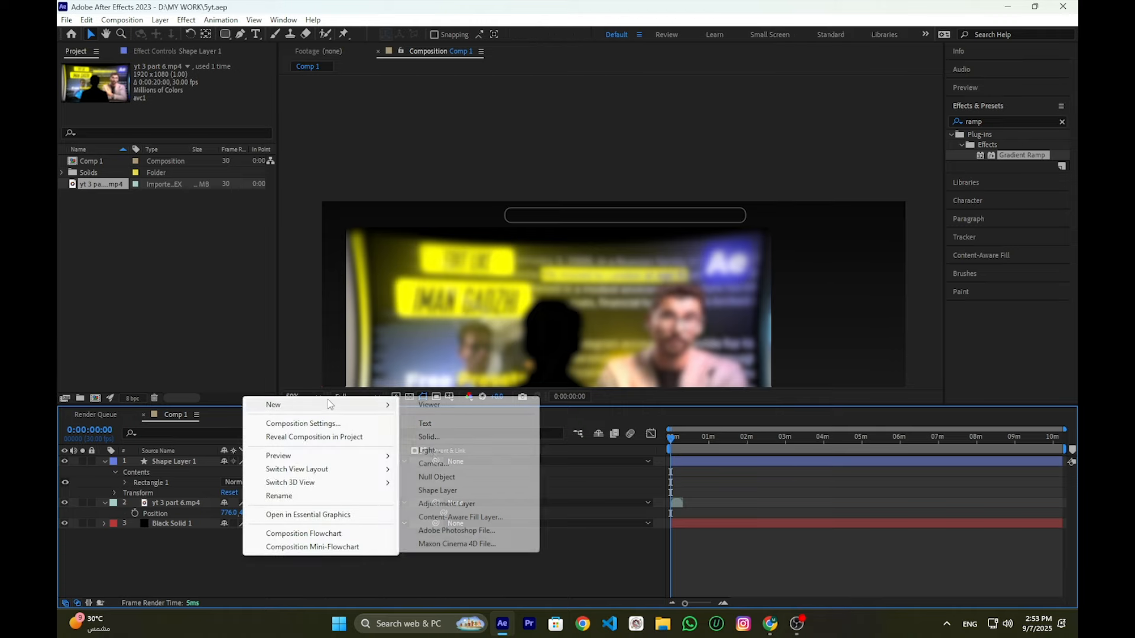
left_click(449, 489)
key("q")
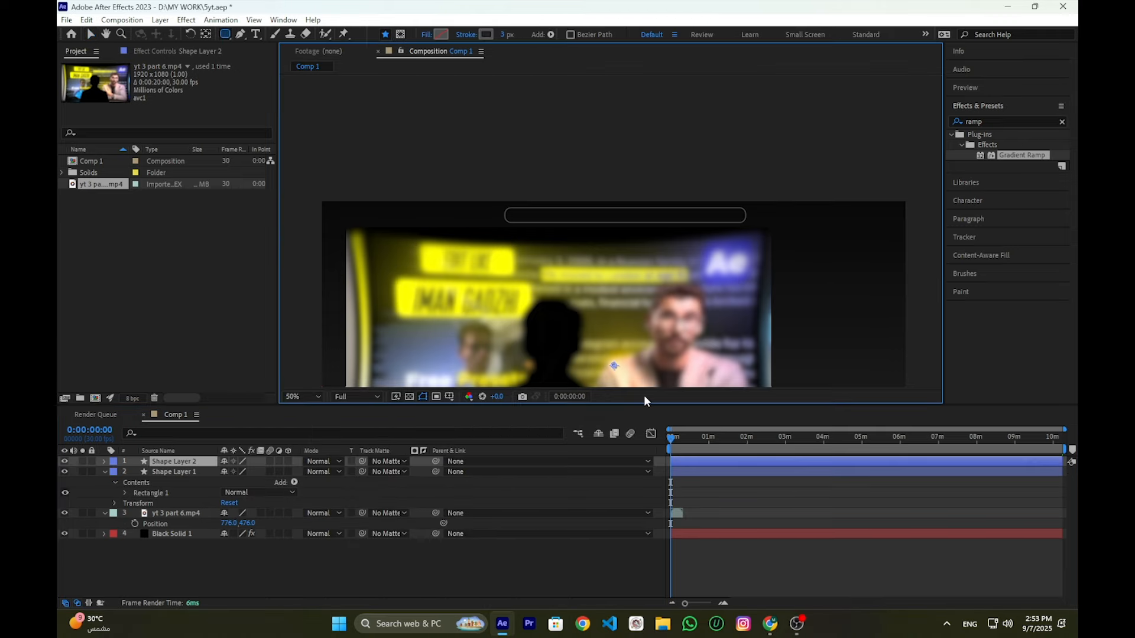
left_click(467, 35)
left_click(876, 393)
left_click(441, 34)
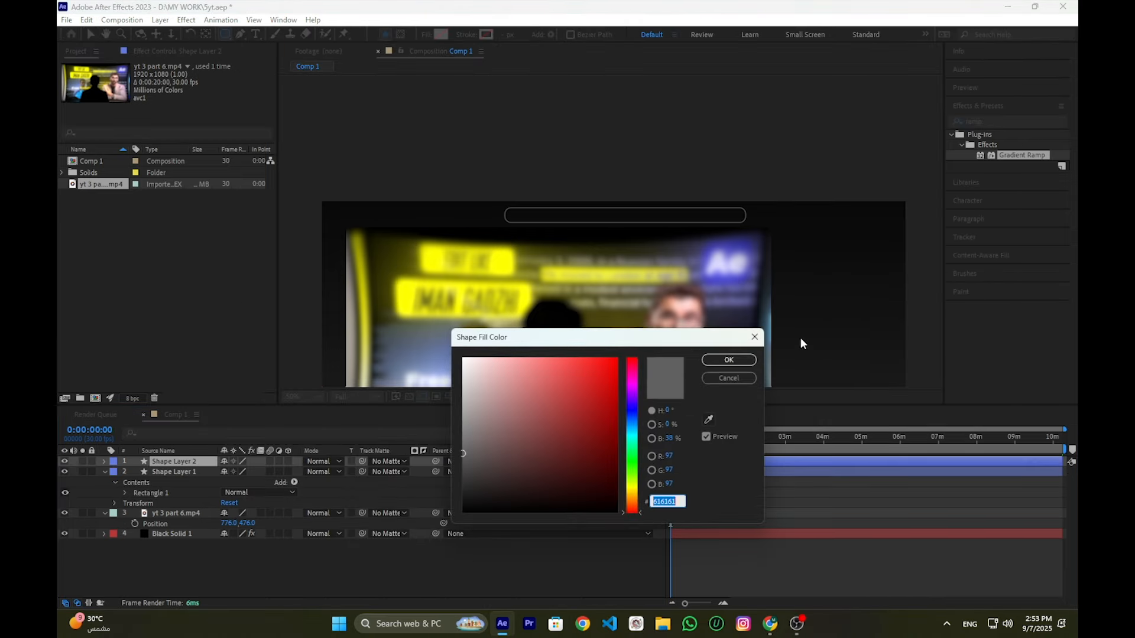
left_click(722, 363)
Draw a curved cap shape with the Pen tool at the bar's right end
left_click(239, 35)
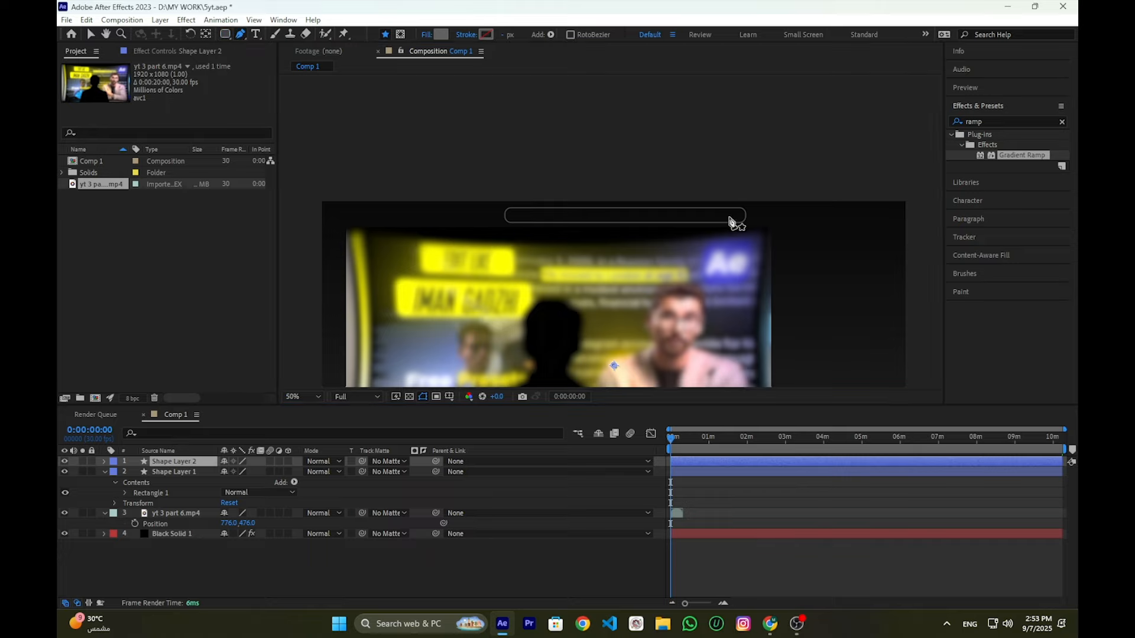
scroll(731, 222, "up", 1)
key("space")
left_click_drag(729, 217, 601, 236)
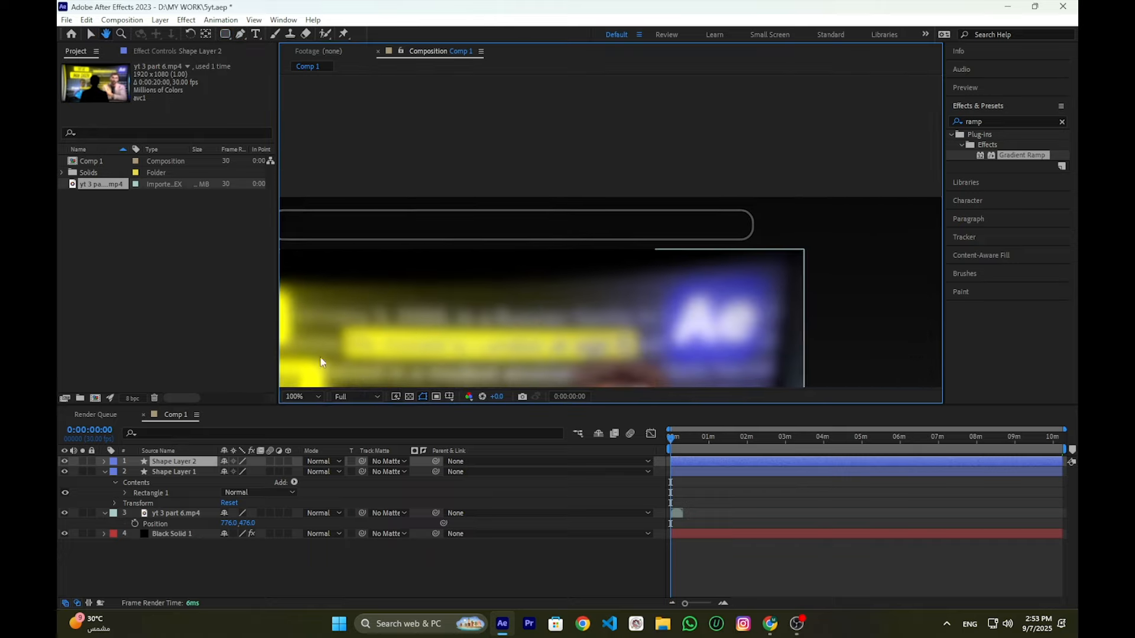
left_click(240, 34)
left_click(687, 209)
left_click(688, 240)
left_click(744, 240)
left_click_drag(753, 224, 758, 208)
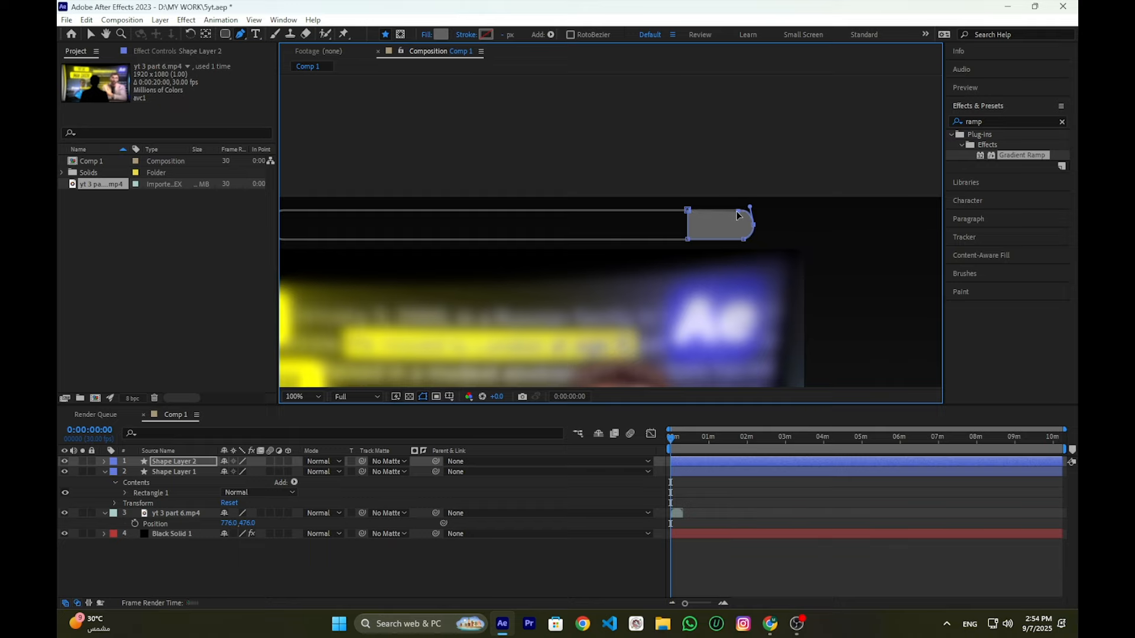
left_click(688, 210)
Move Shape Layer 2 below Shape Layer 1, save, and pre-compose both shape layers
left_click_drag(184, 459, 189, 507)
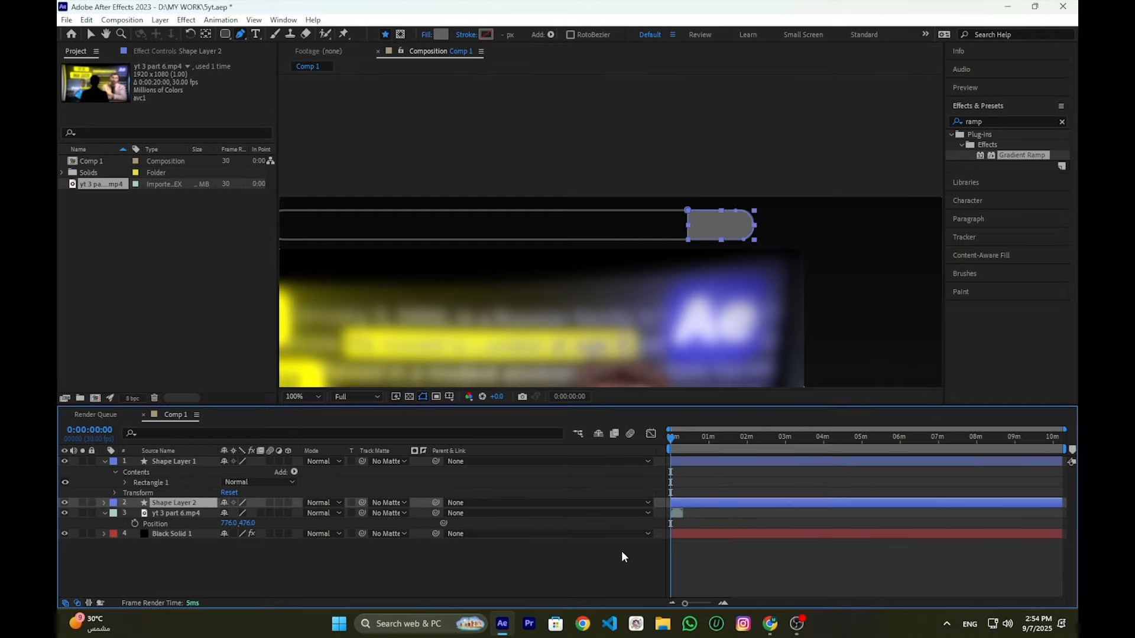
left_click(791, 536)
key("ctrl+s")
scroll(537, 242, "down", 1)
left_click(207, 461)
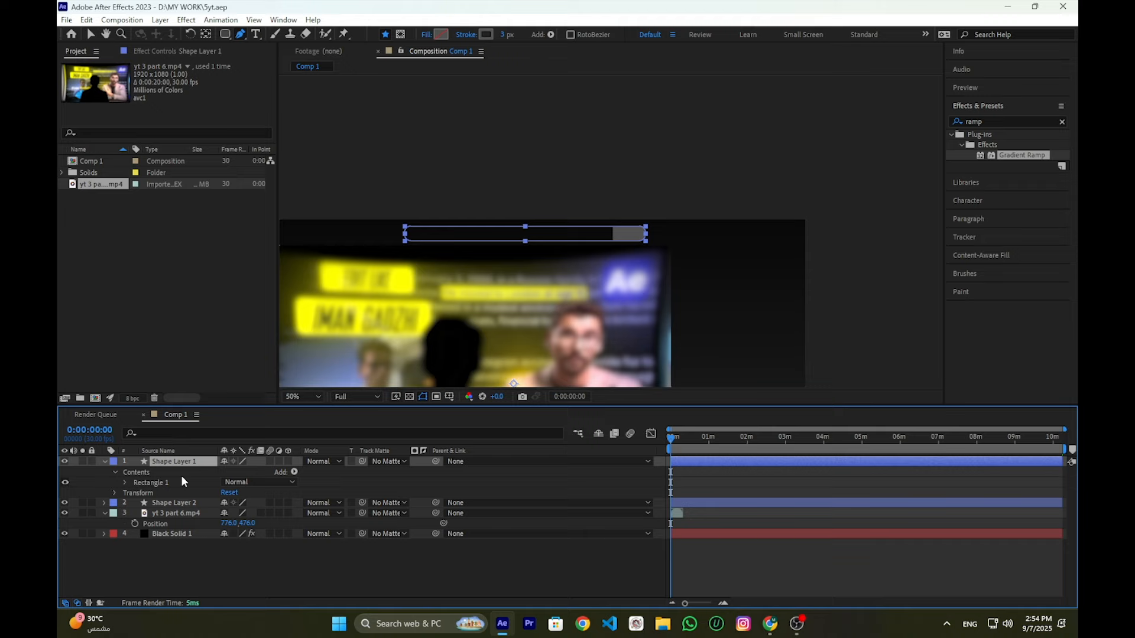
left_click(189, 504, "shift")
key("ctrl+shift+c")
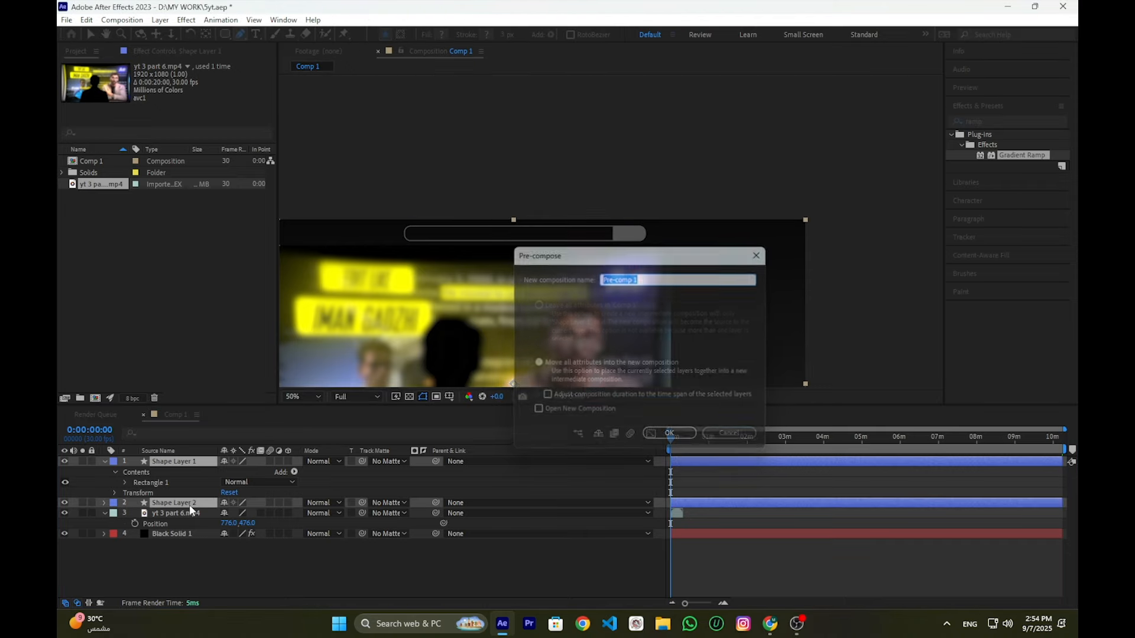
Confirm Pre-comp 1 and apply Tint to search.png, mapping black to white
key("Return")
left_click(824, 493)
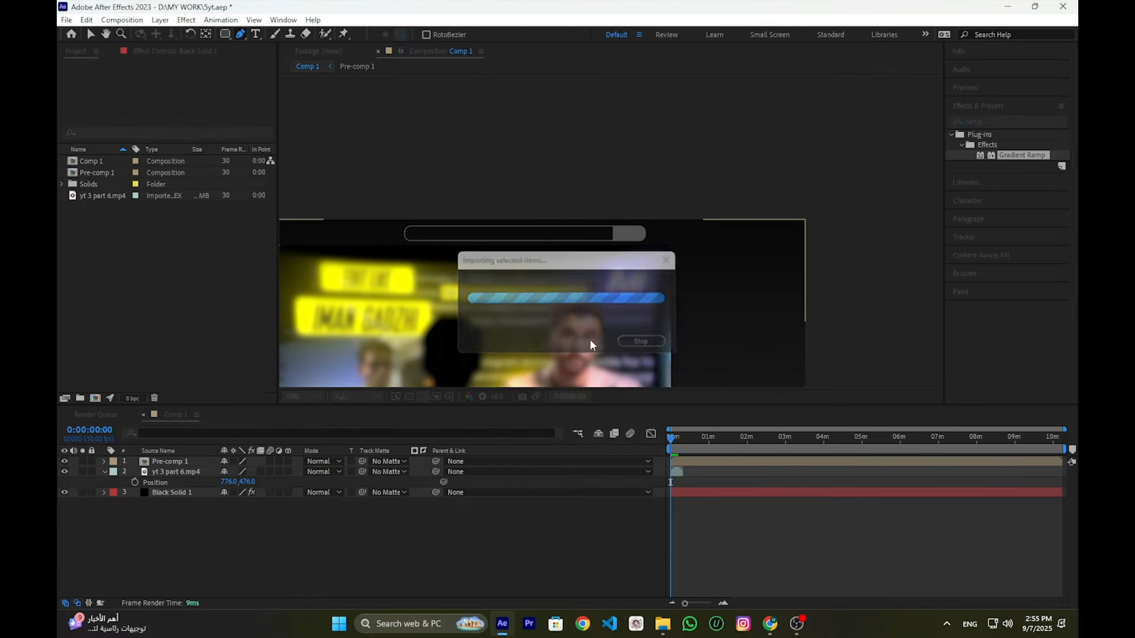
left_click(1028, 121)
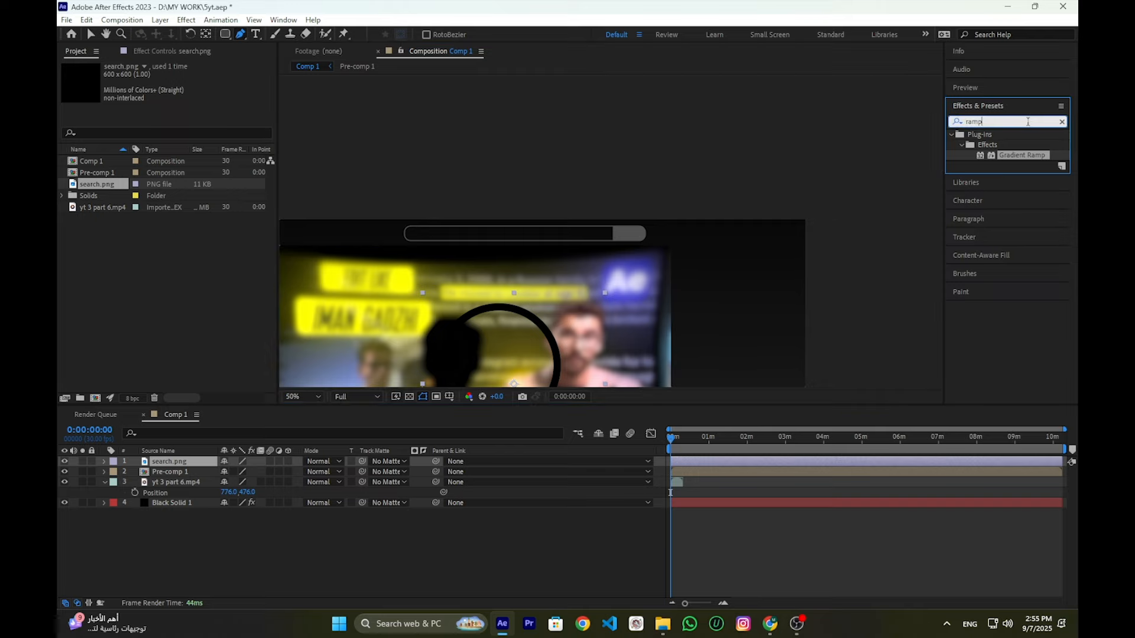
scroll(527, 302, "down", 2)
key("BackSpace")
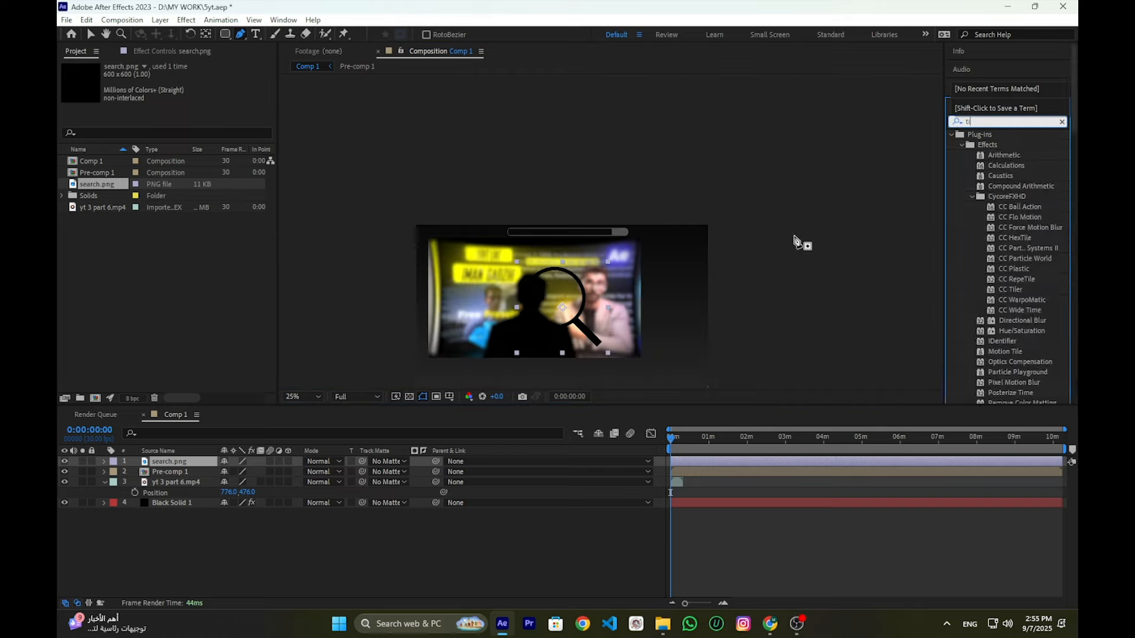
type("tint")
left_click_drag(1004, 155, 709, 461)
left_click(183, 98)
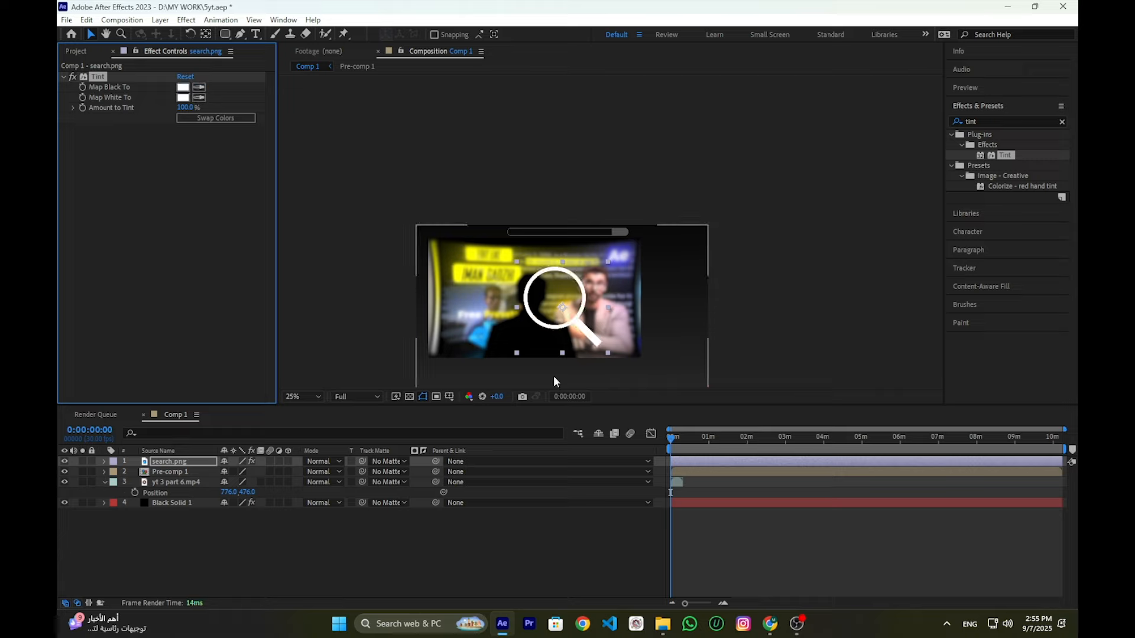
Scale the search icon down and place it at the search bar's right end
left_click(686, 461)
left_click_drag(607, 262, 582, 290)
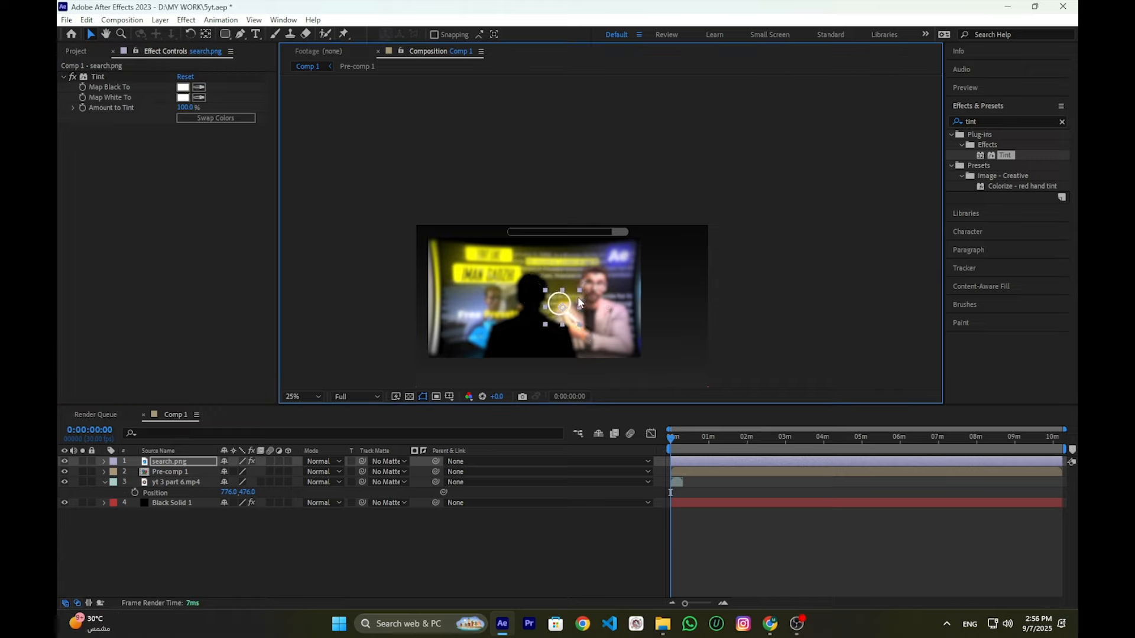
scroll(598, 263, "up", 2)
left_click_drag(516, 379, 633, 246)
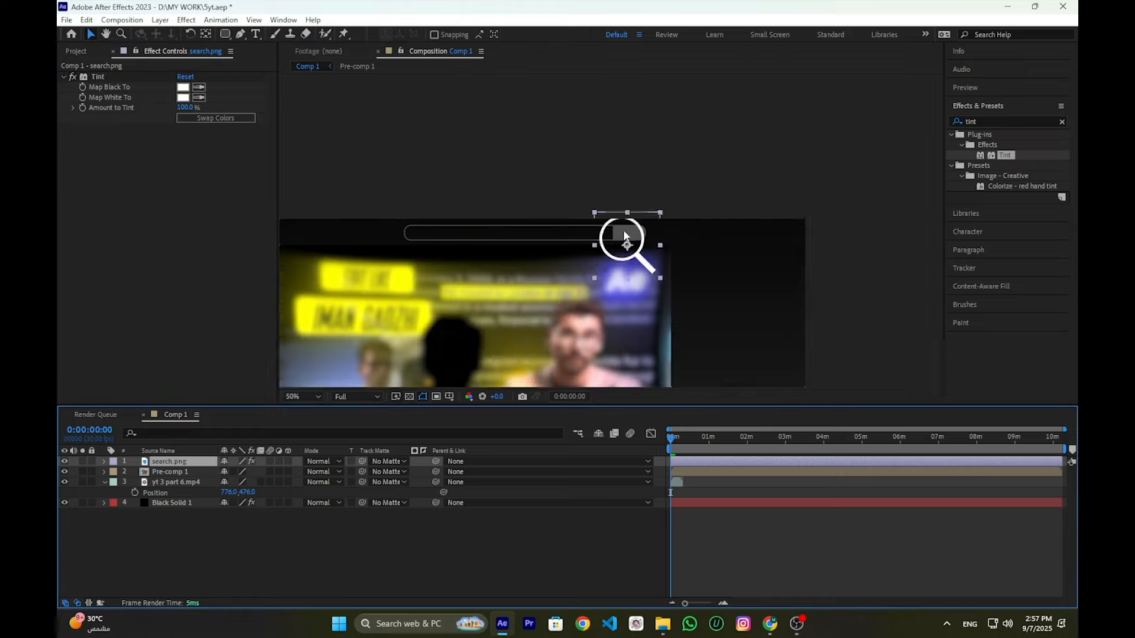
scroll(635, 248, "up", 2)
left_click_drag(674, 213, 662, 225)
scroll(664, 229, "up", 1)
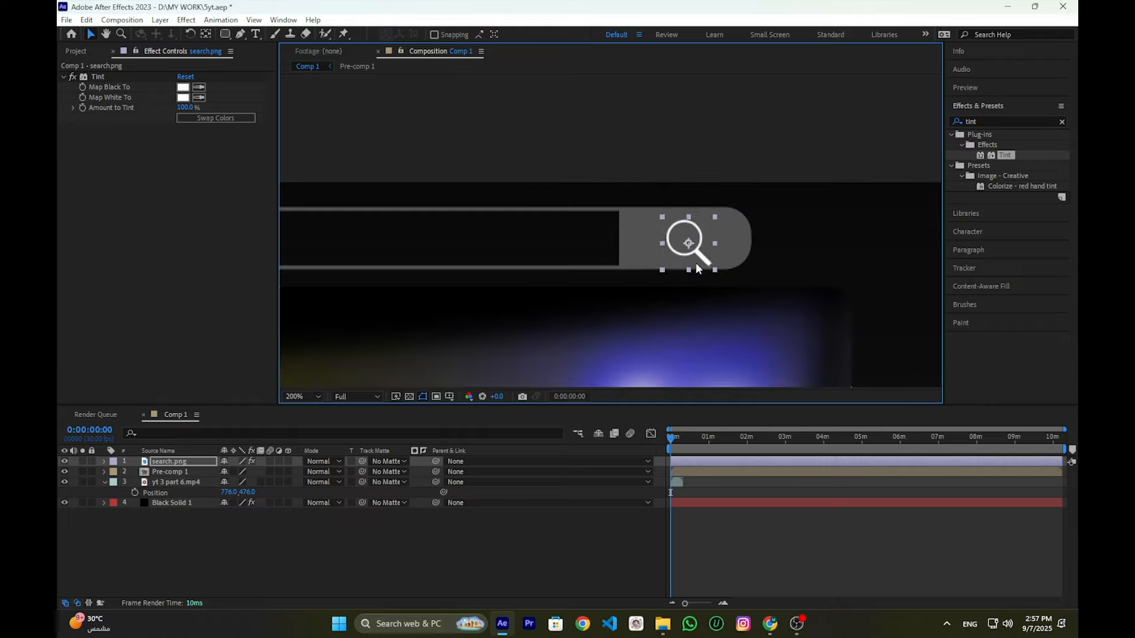
left_click_drag(696, 264, 694, 257)
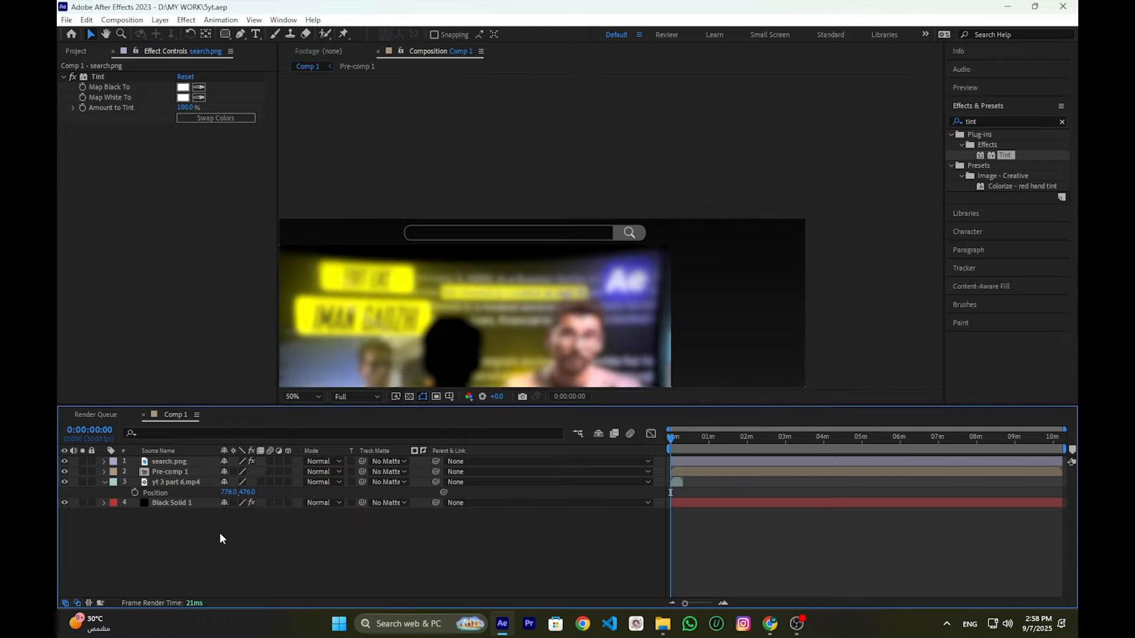
Add a new shape layer with the stroke set to None
right_click(220, 538)
mouse_move(277, 387)
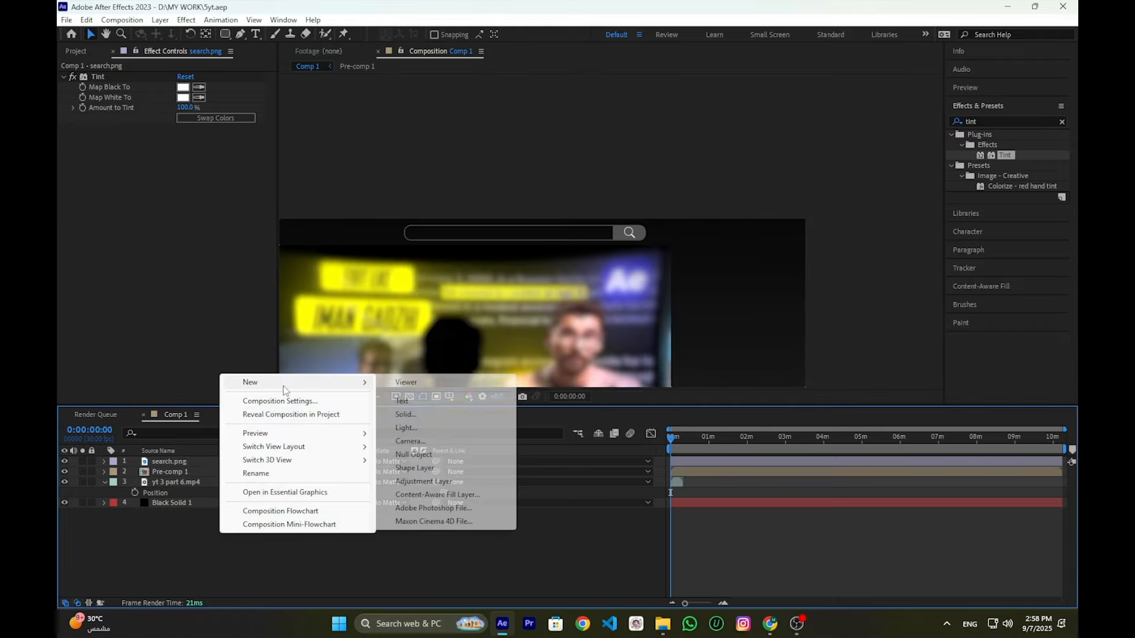
left_click(414, 453)
left_click(472, 34)
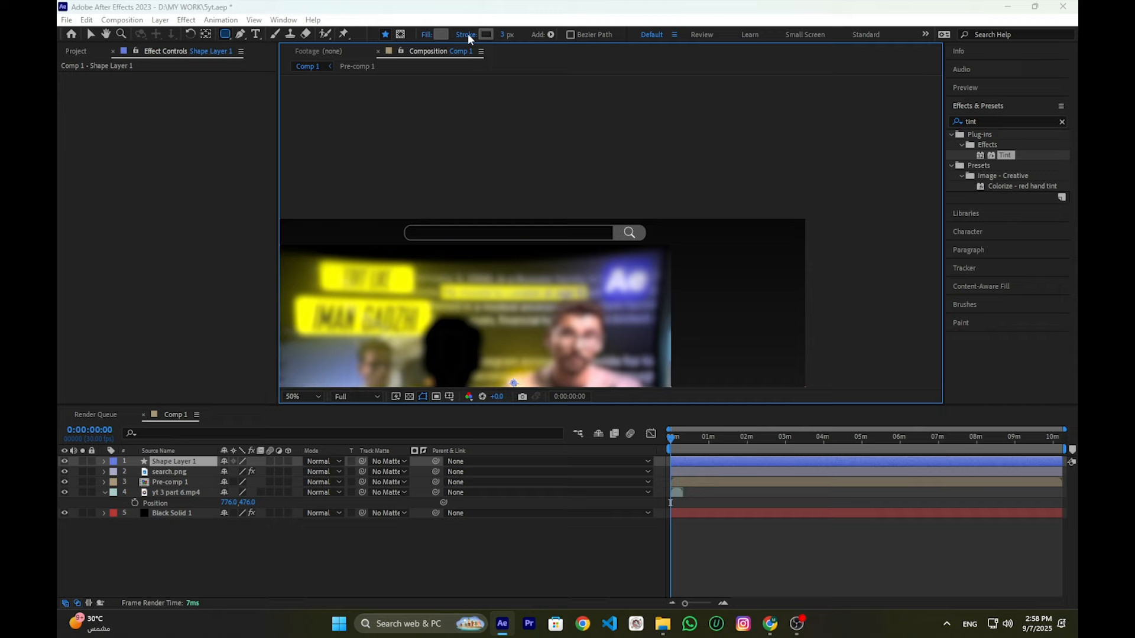
left_click(833, 323)
left_click(876, 394)
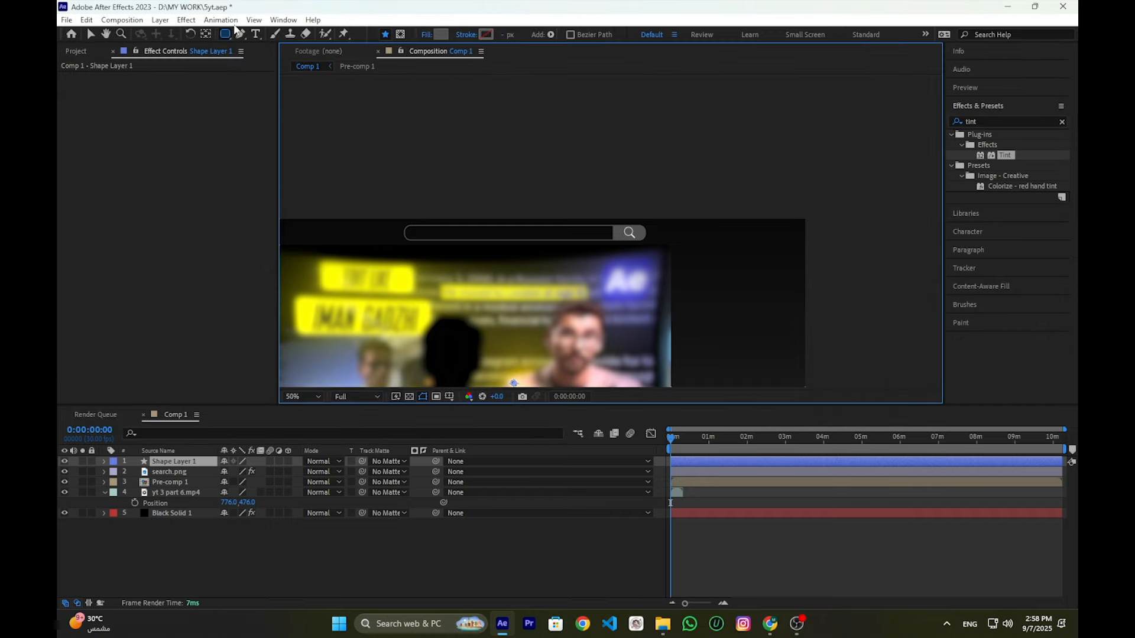
Draw a grey circle with the Ellipse tool right of the search button
left_click_drag(225, 34, 273, 61)
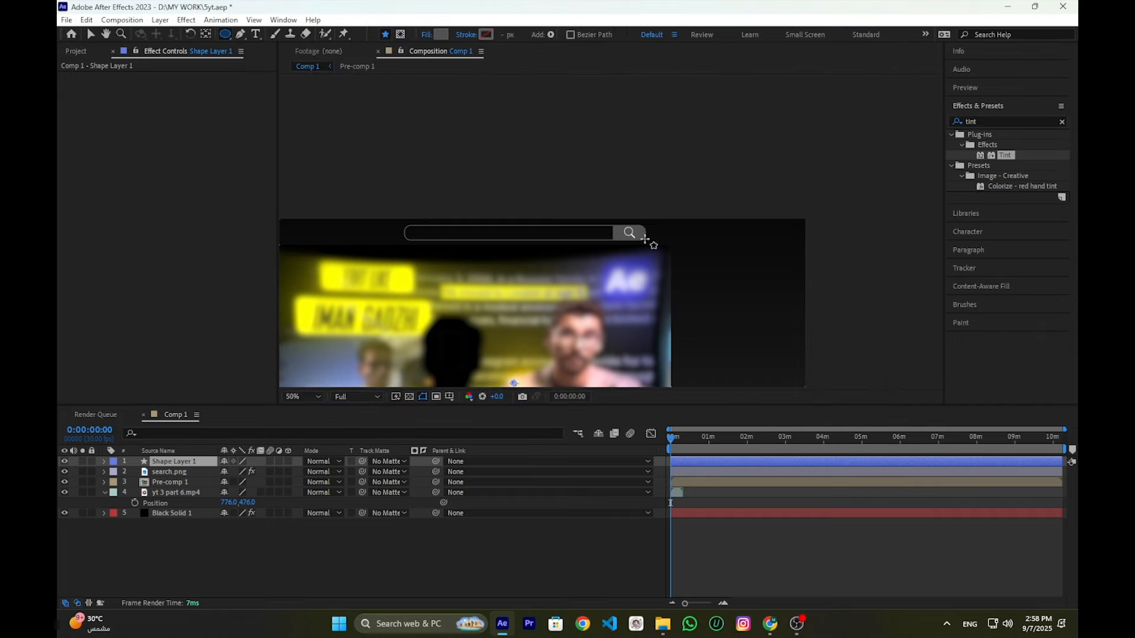
scroll(633, 233, "up", 3)
scroll(709, 239, "down", 1)
left_click_drag(690, 223, 714, 245)
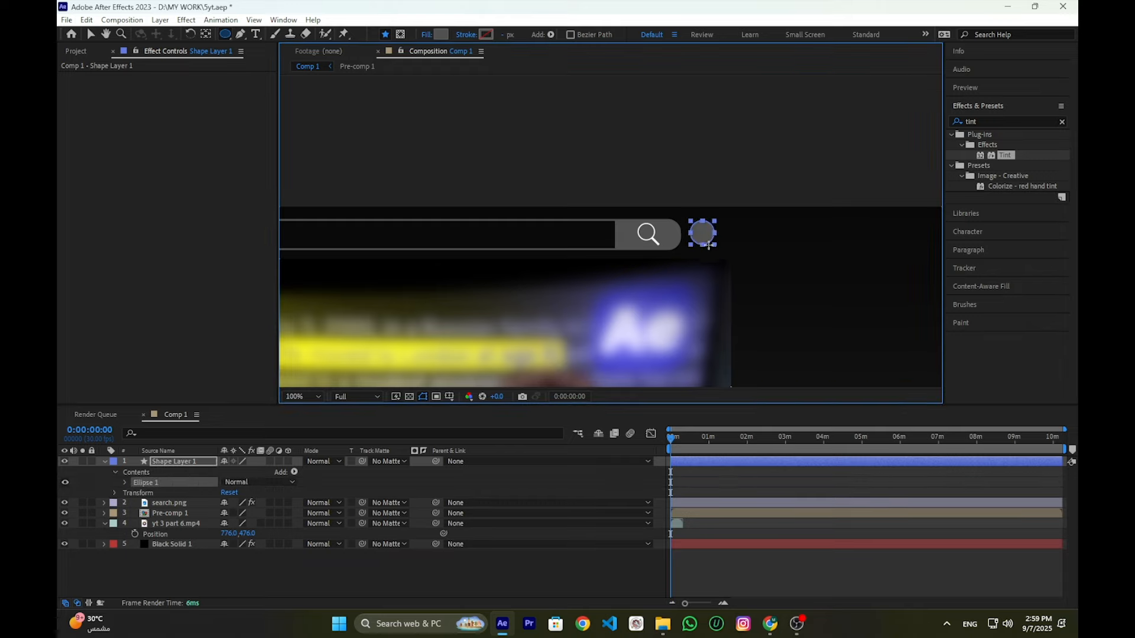
key("v")
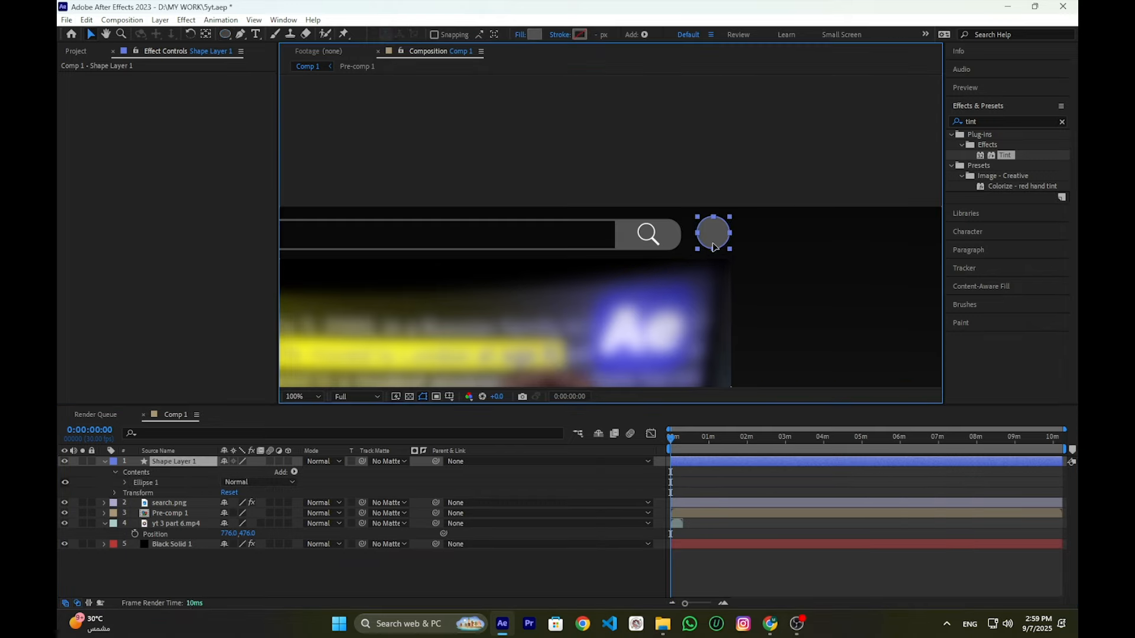
key("space")
key("space")
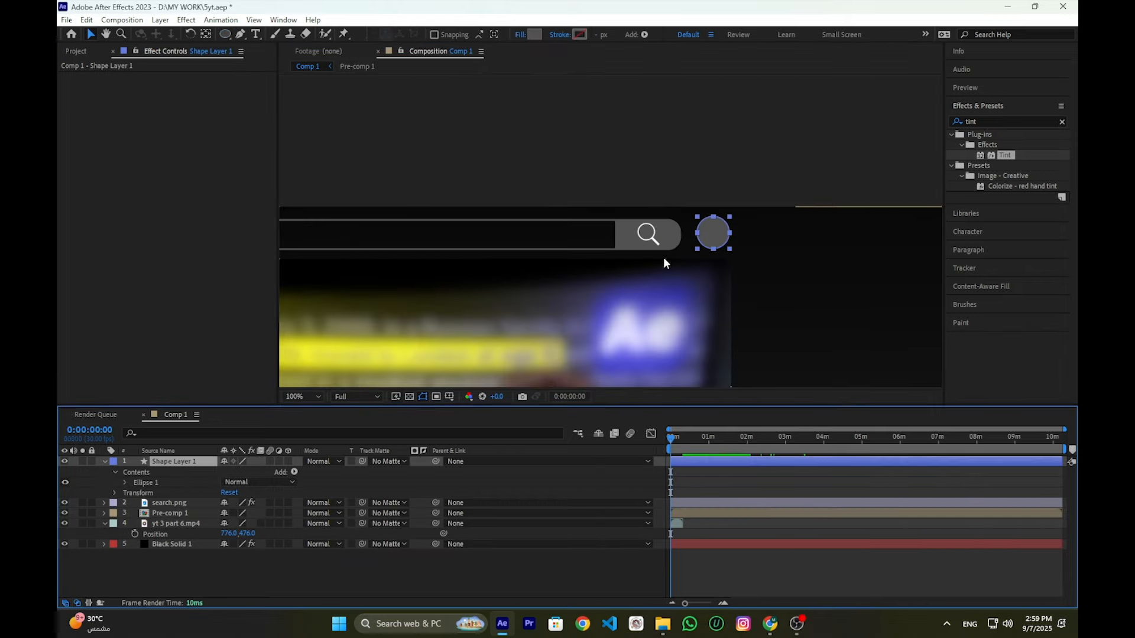
left_click(711, 246)
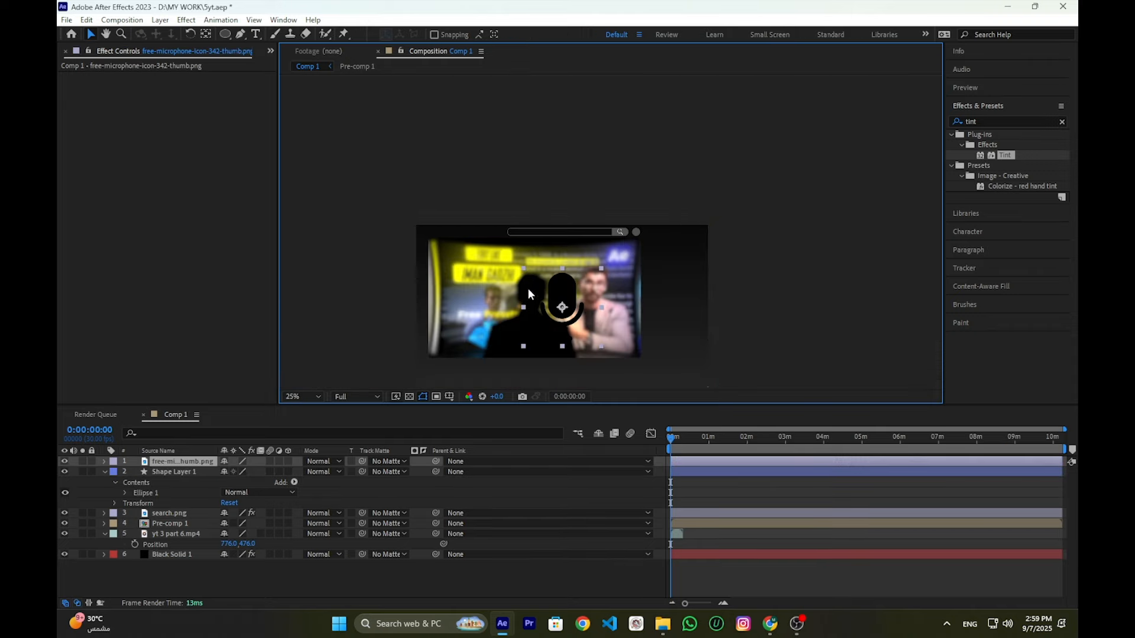
Copy search.png's Tint onto the microphone layer and shrink the microphone into the circle
left_click(184, 512)
left_click(101, 77)
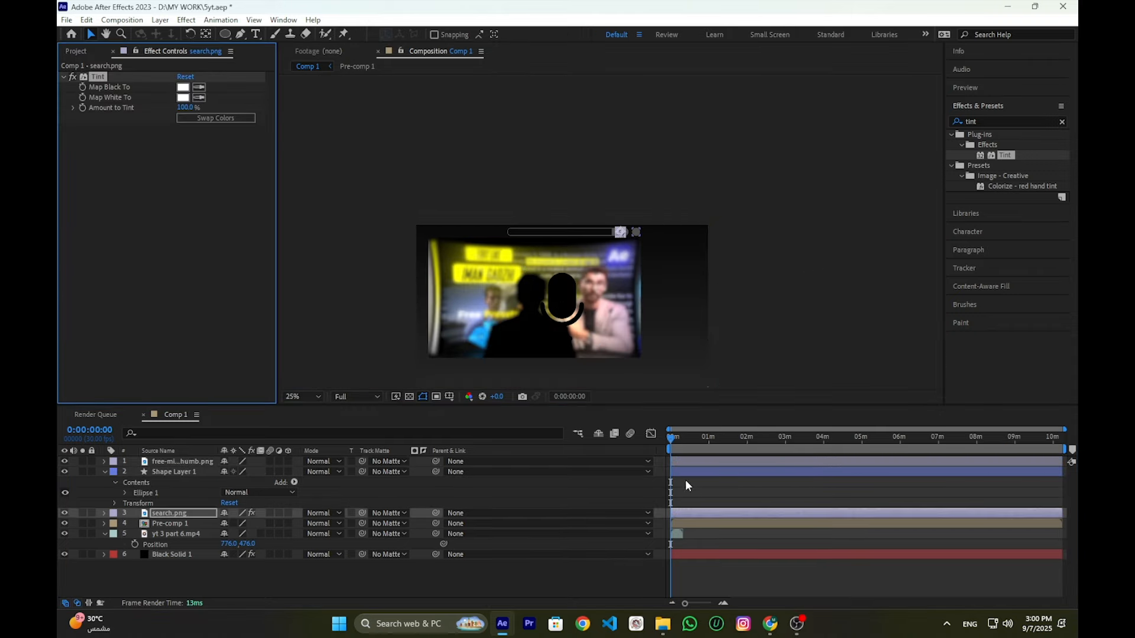
left_click(689, 460)
key("ctrl+v")
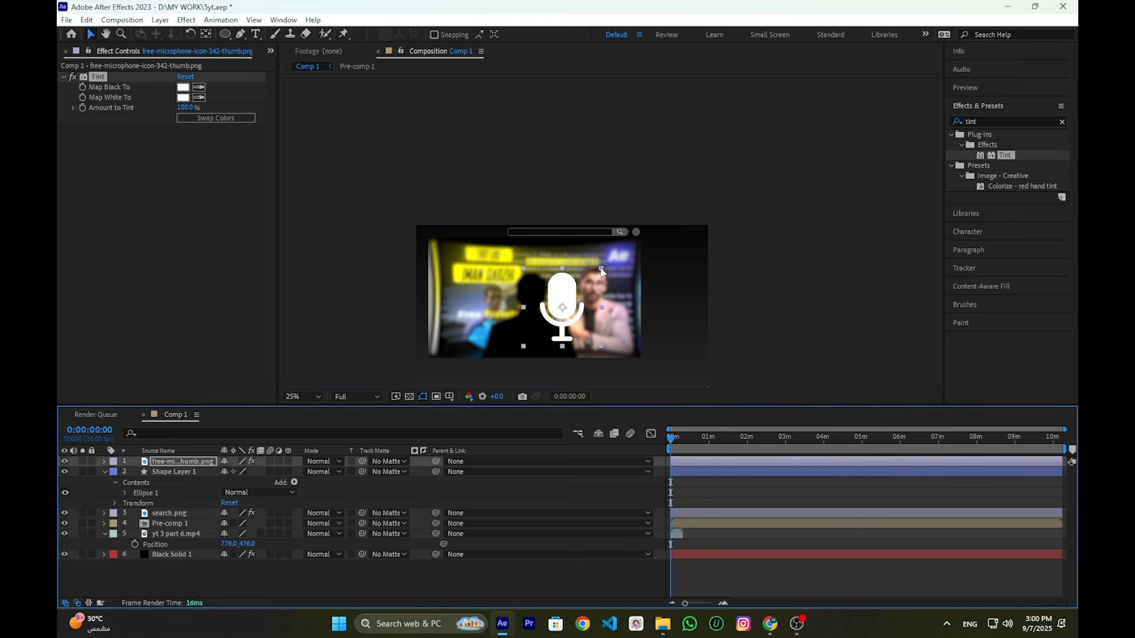
left_click_drag(601, 270, 587, 289)
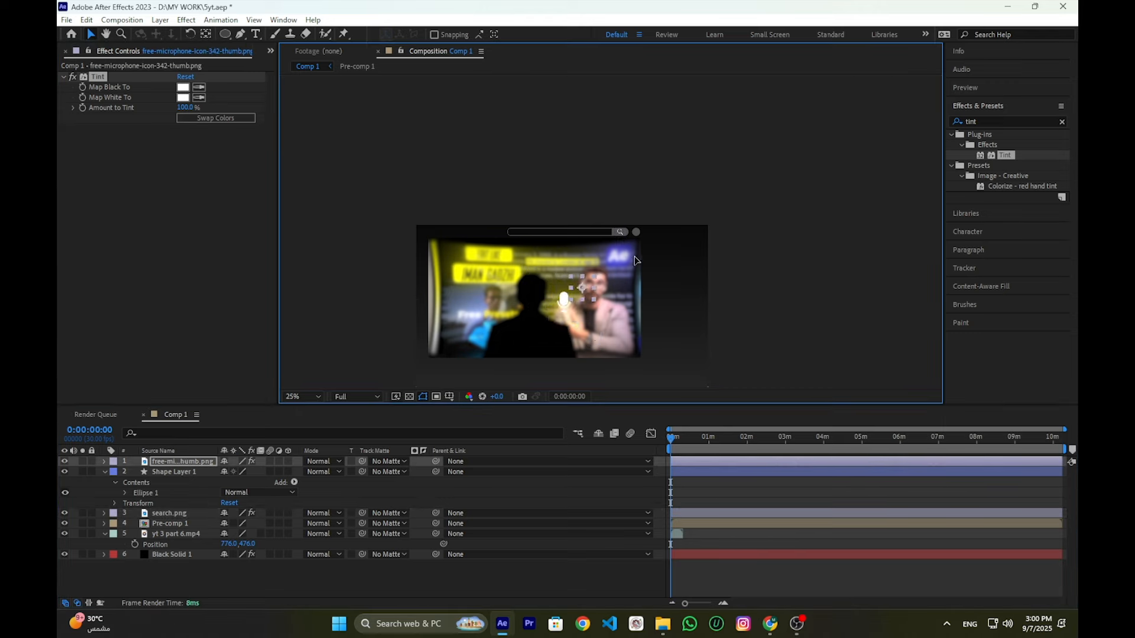
scroll(634, 260, "up", 6)
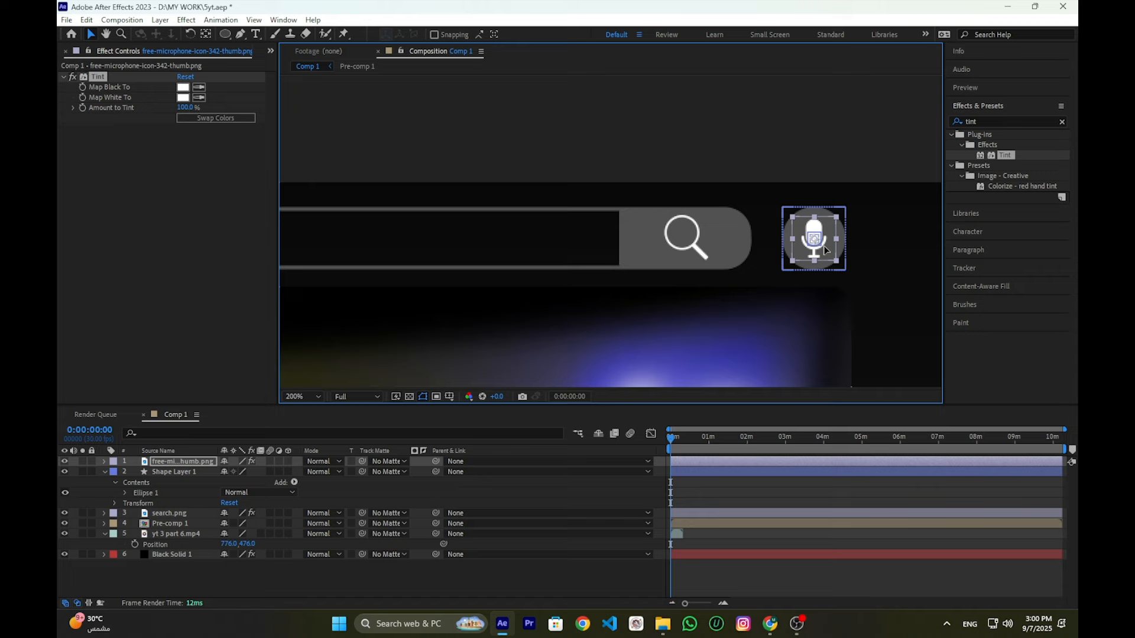
scroll(826, 251, "down", 2)
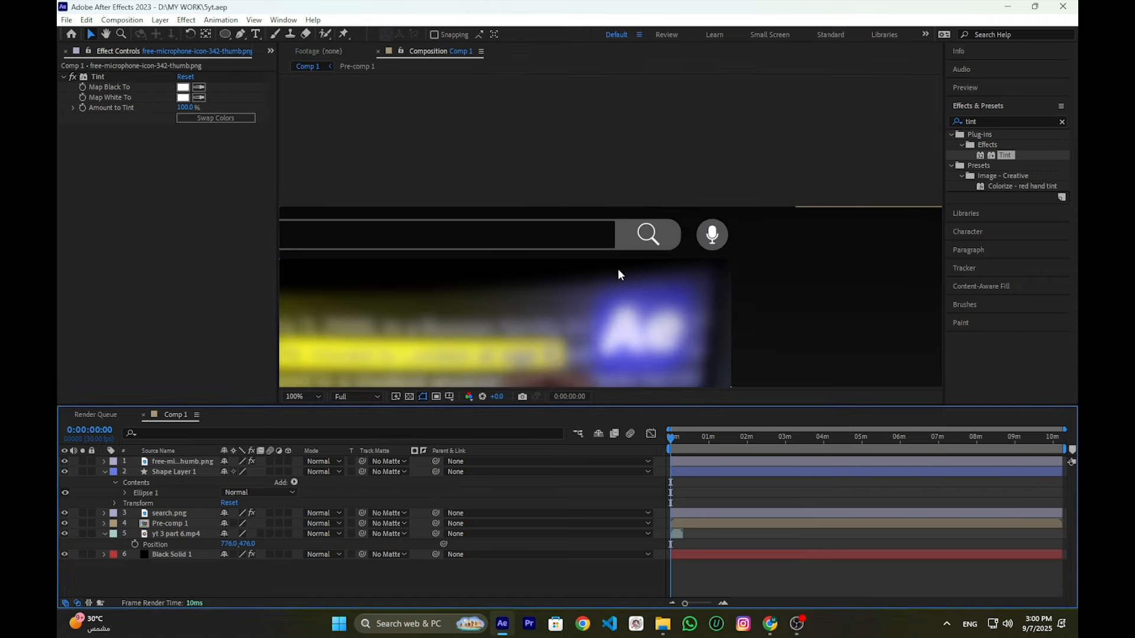
Cut the microphone, circle and search icon layers from Comp 1 and open Pre-comp 1
left_click(182, 462)
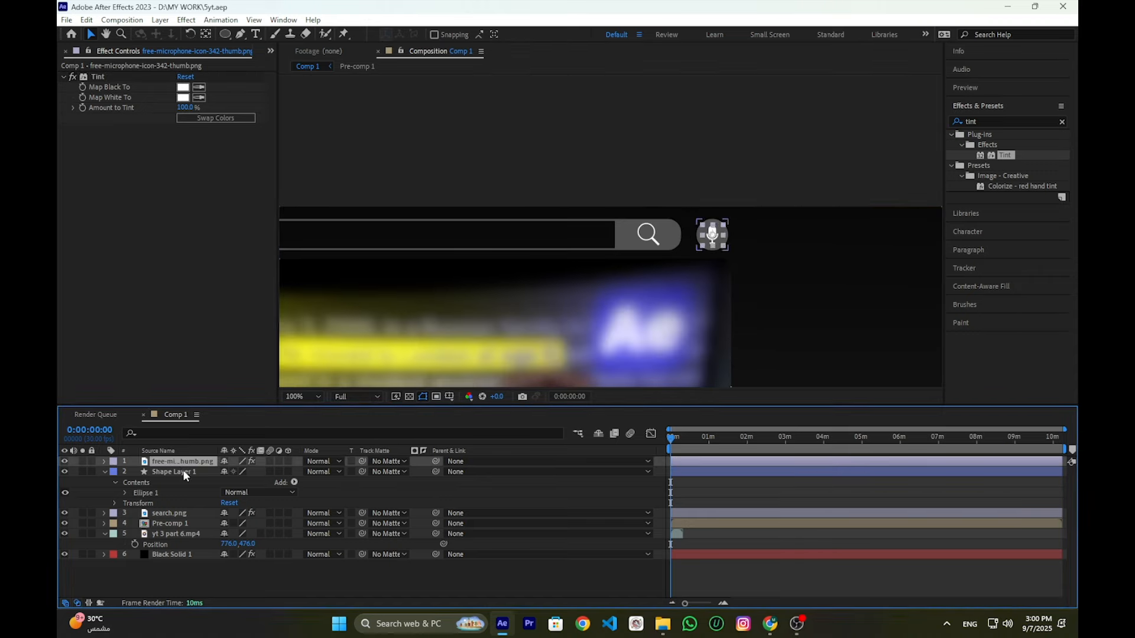
left_click(177, 473)
left_click(186, 514, "ctrl")
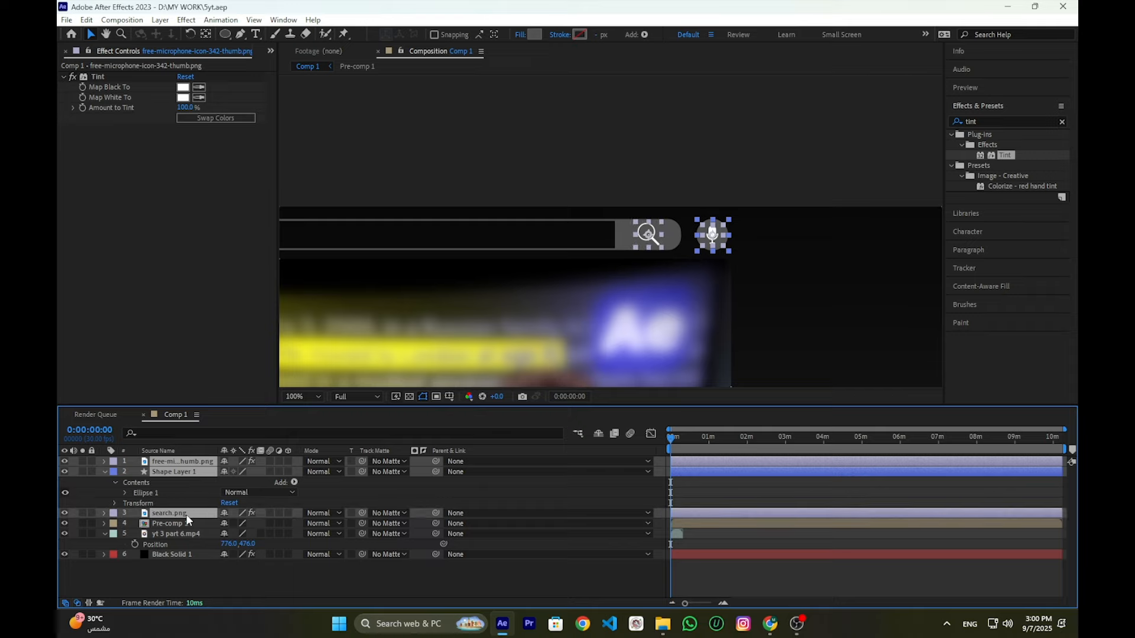
key("Delete")
left_click(170, 463)
double_click(173, 463)
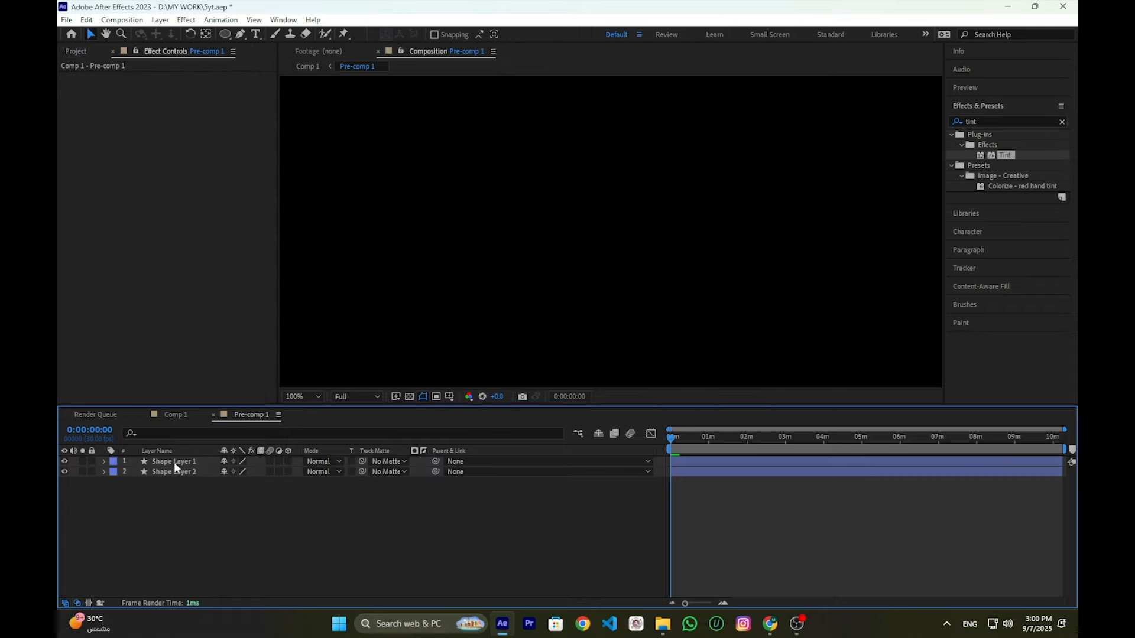
left_click(177, 414)
left_click(448, 525)
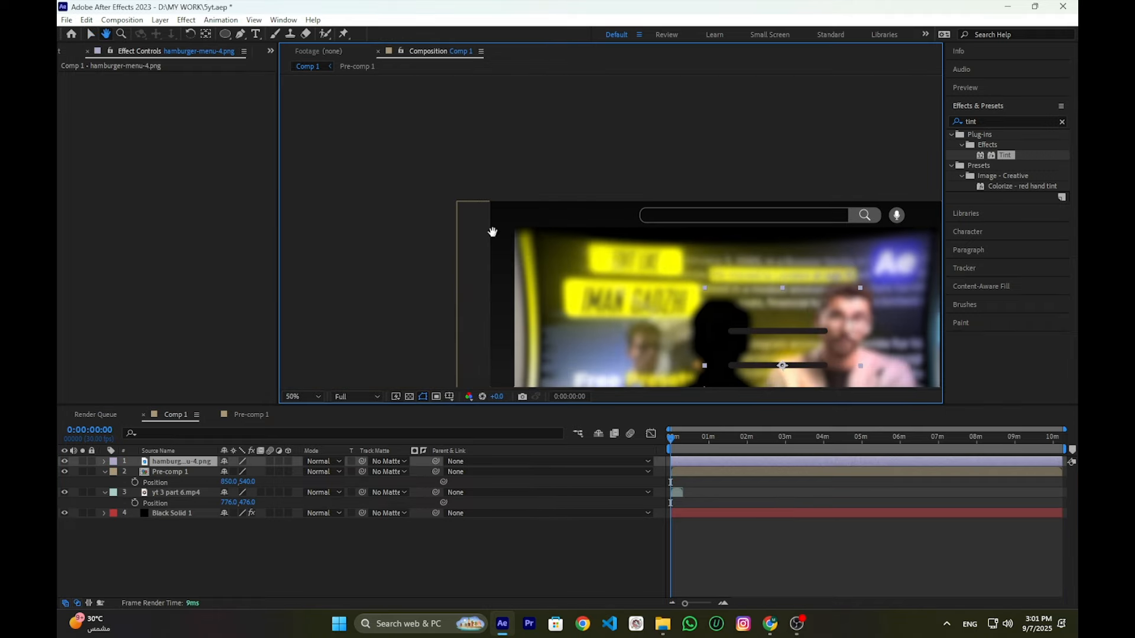
Shrink hamburger-menu-4.png and apply Tint to make it white at the top-left
left_click_drag(860, 290, 604, 231)
scroll(519, 214, "up", 1)
key("space")
left_click_drag(1003, 156, 493, 253)
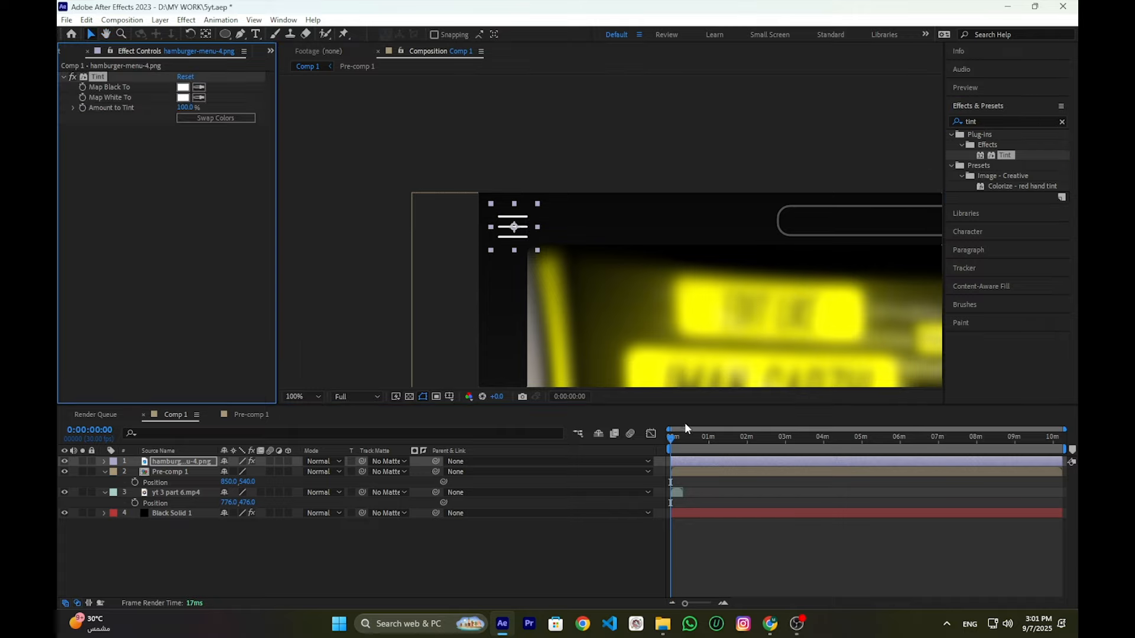
left_click(528, 238)
scroll(532, 215, "up", 2)
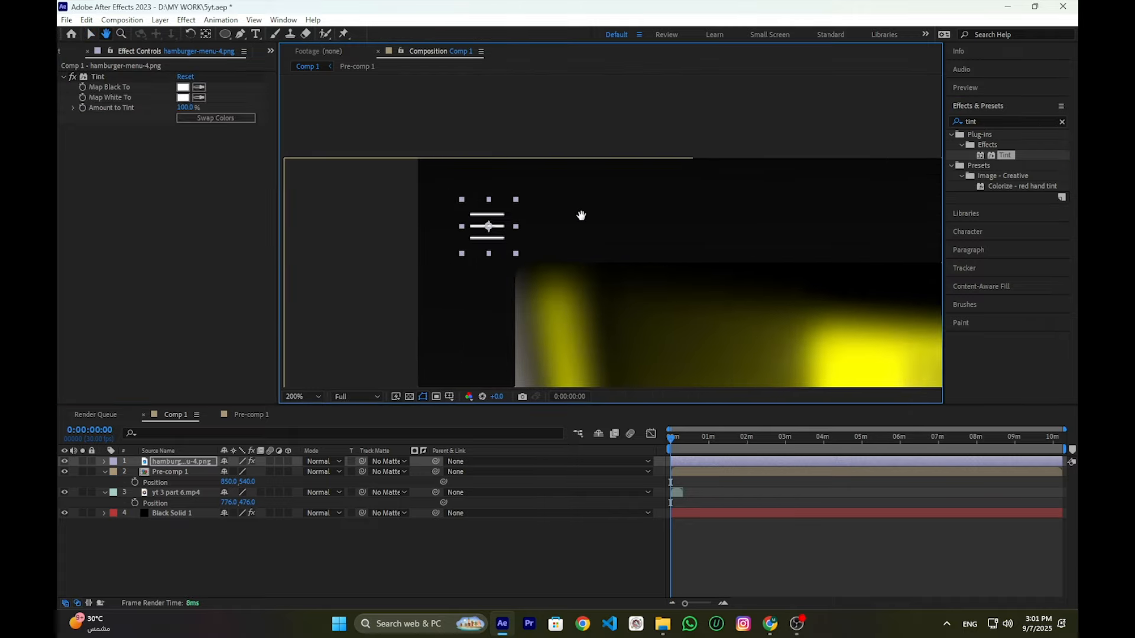
scroll(529, 236, "down", 2)
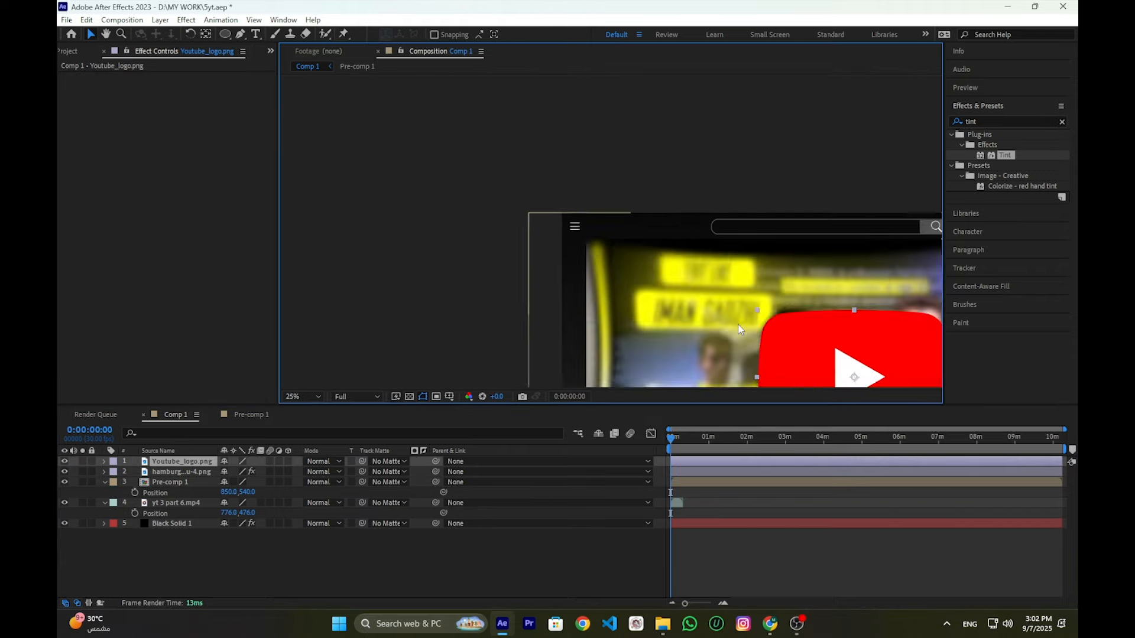
scroll(744, 304, "down", 4)
Shrink the red YouTube logo and place it beside the hamburger menu at the top-left
left_click_drag(745, 305, 615, 235)
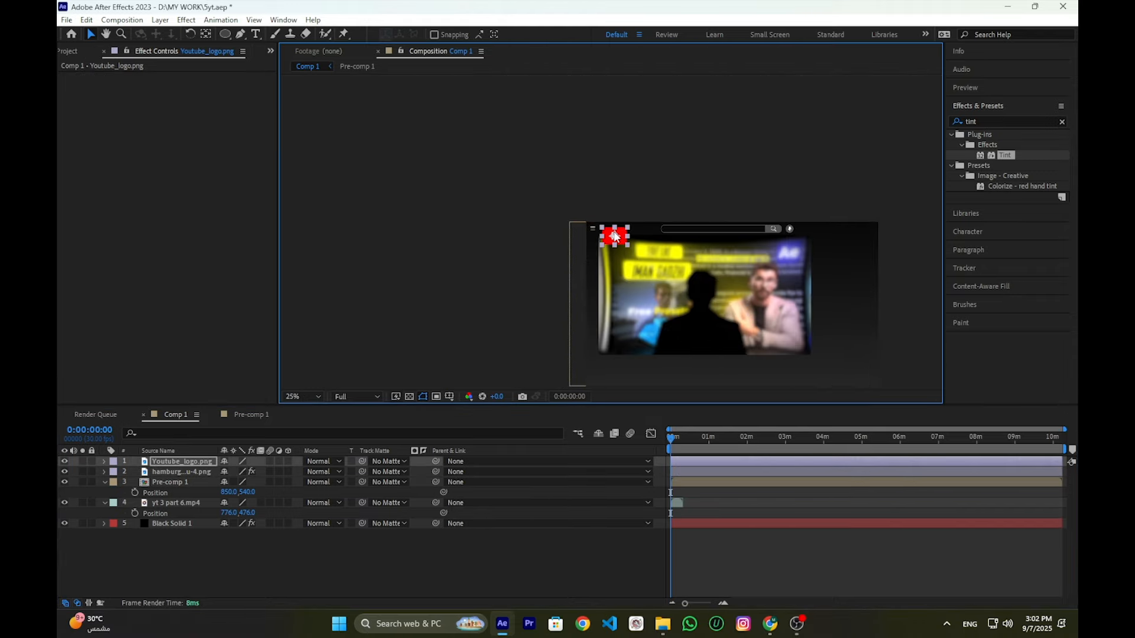
scroll(612, 232, "up", 6)
left_click_drag(742, 200, 543, 224)
left_click(680, 523)
scroll(646, 317, "down", 2)
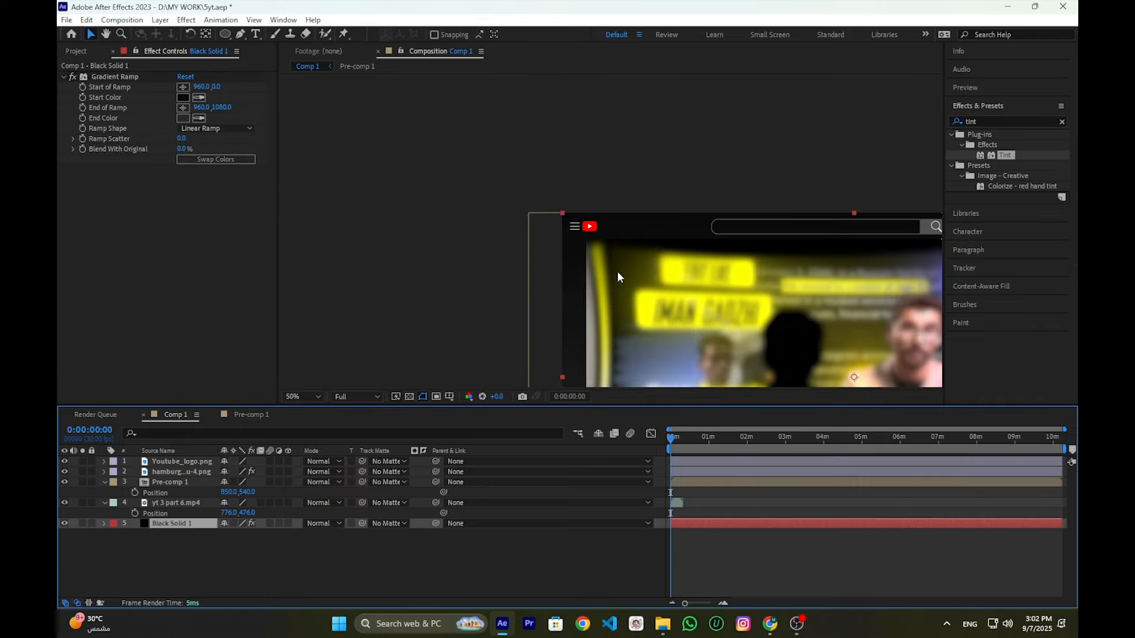
scroll(575, 246, "up", 1)
left_click(535, 226)
left_click(704, 470)
scroll(608, 231, "up", 1)
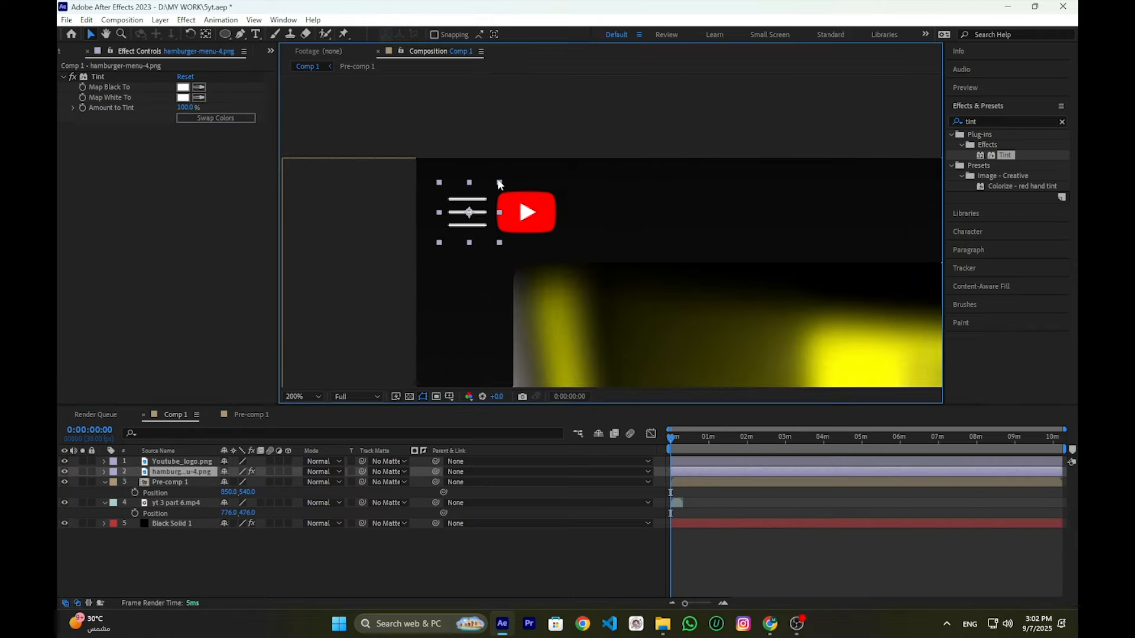
left_click(745, 579)
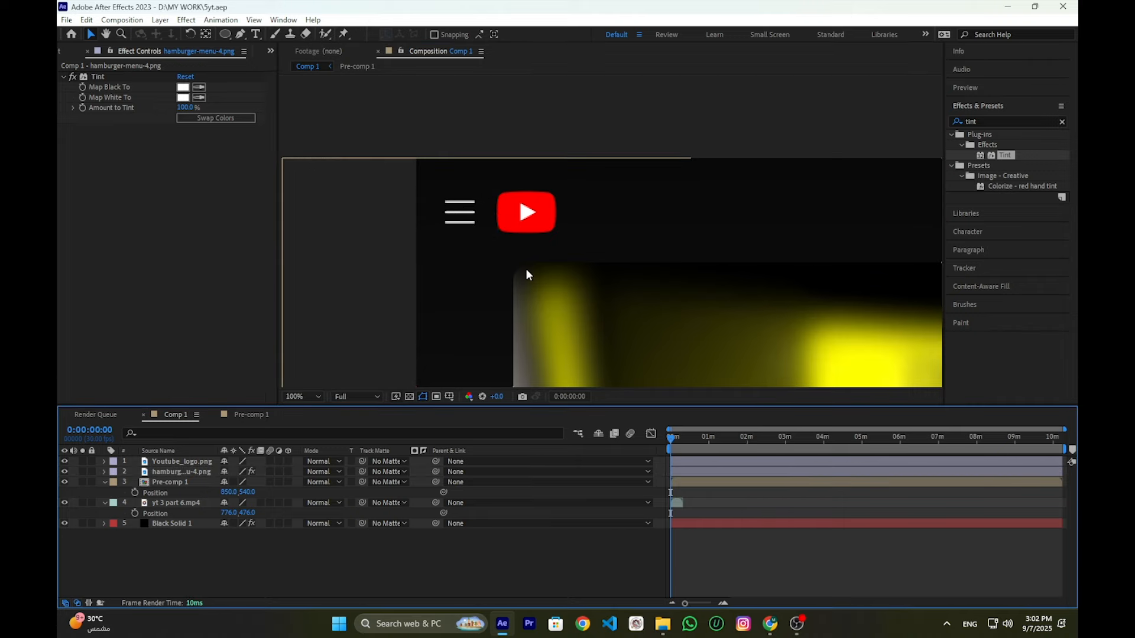
key("comma")
Add a 'YouTube' text layer near the top of the page
key("ctrl+t")
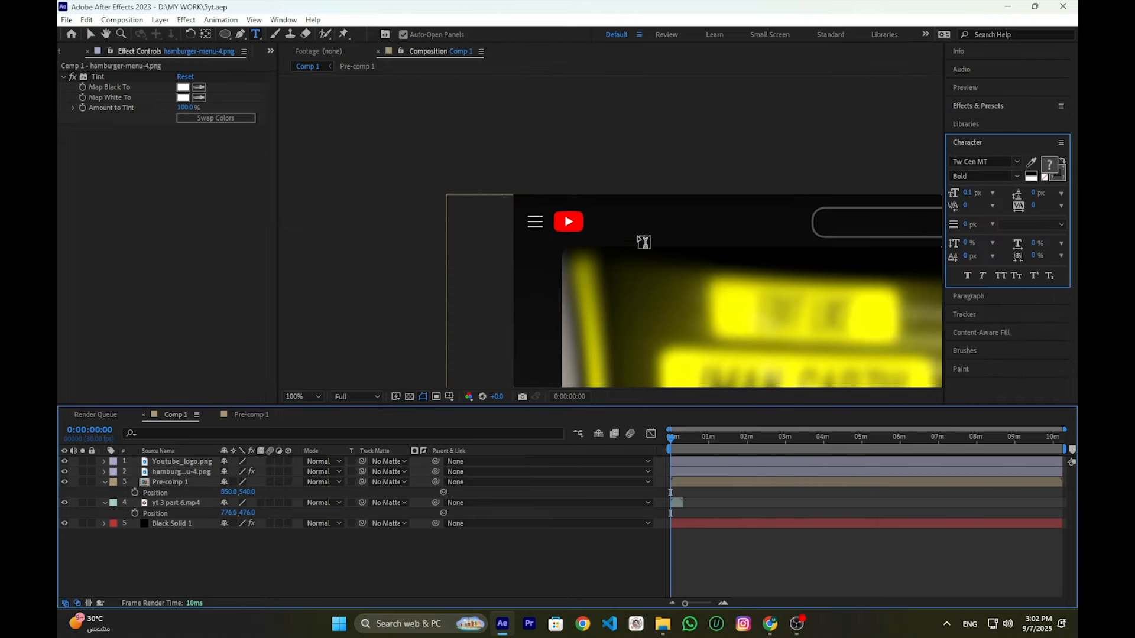
left_click(638, 235)
type("Y")
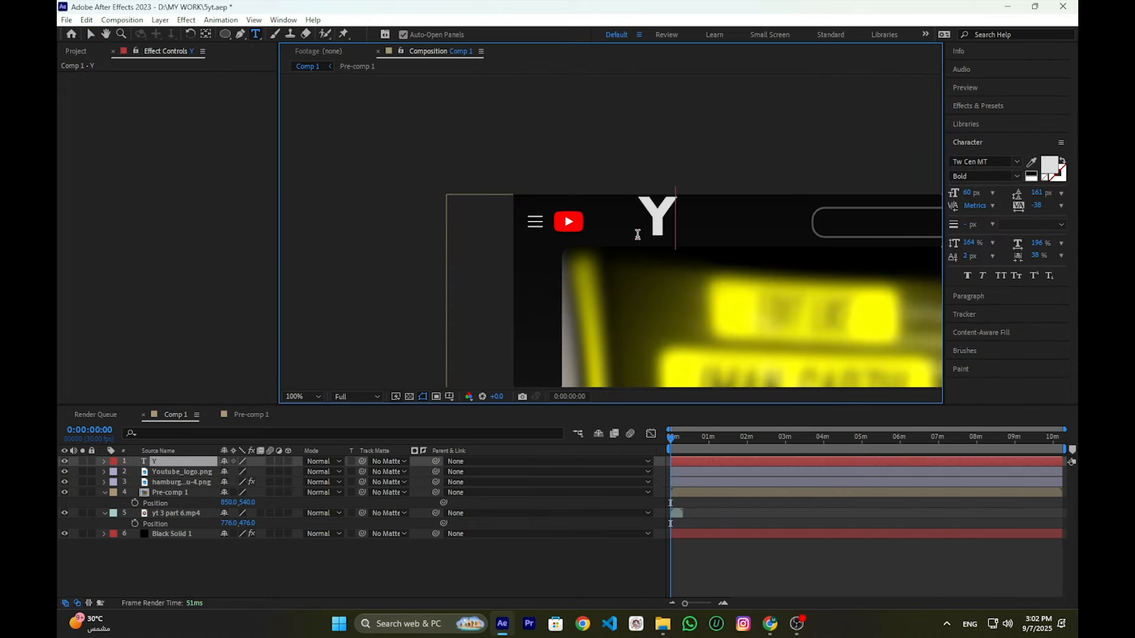
type("ouTube")
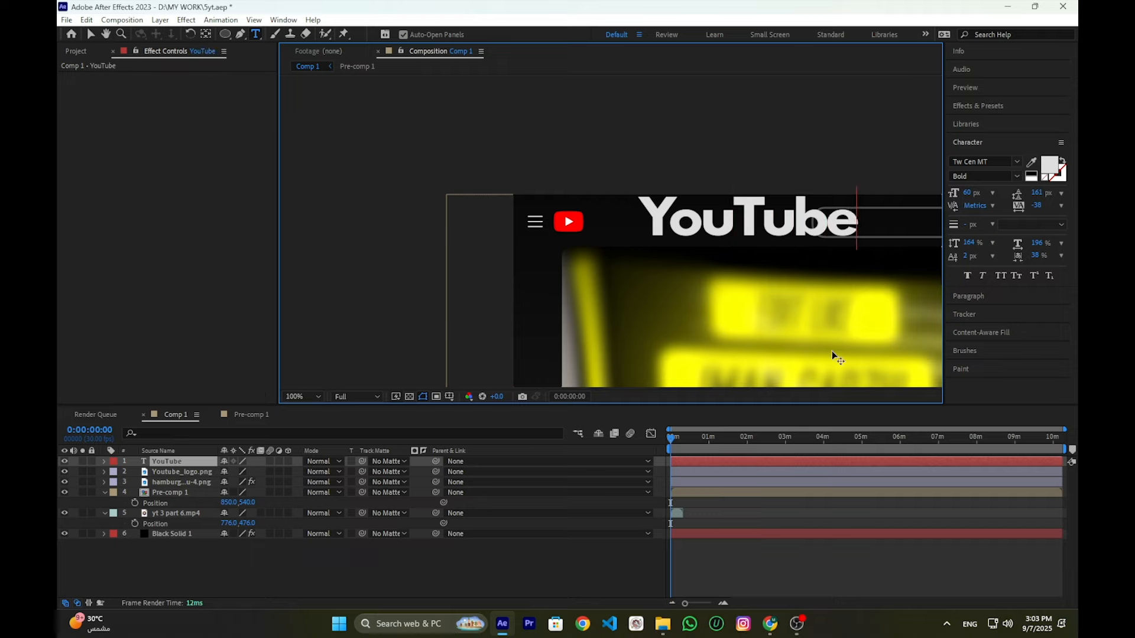
left_click(780, 561)
key("v")
Set the wordmark to Tw Cen MT Regular and move it right beside the red logo
left_click(762, 221)
left_click(1017, 162)
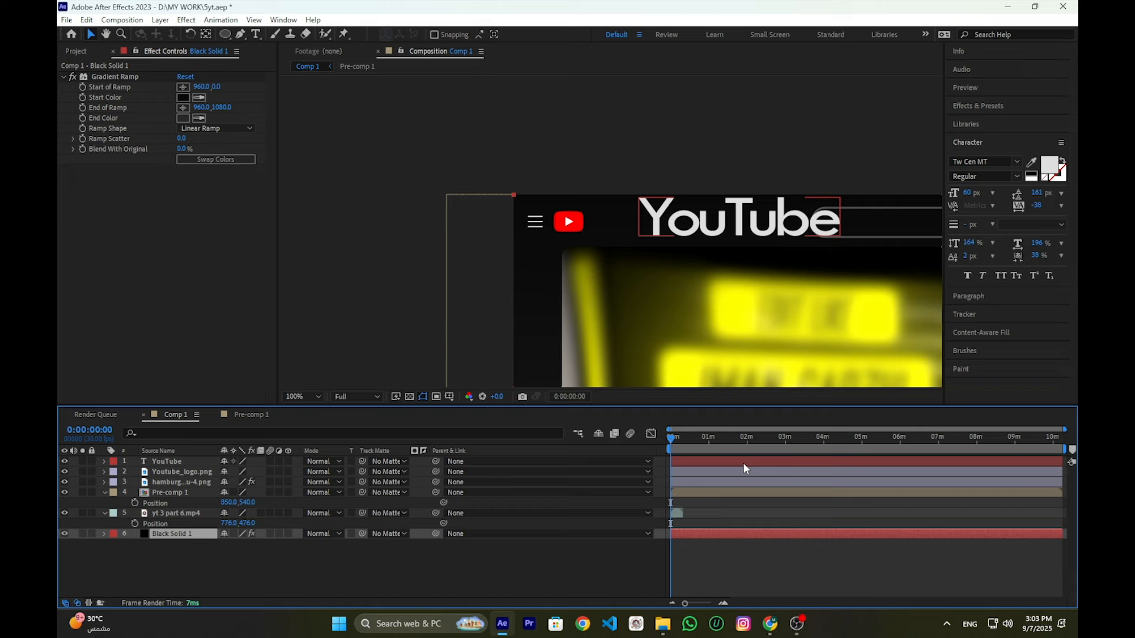
left_click(743, 464)
left_click(764, 218)
left_click_drag(764, 220, 672, 225)
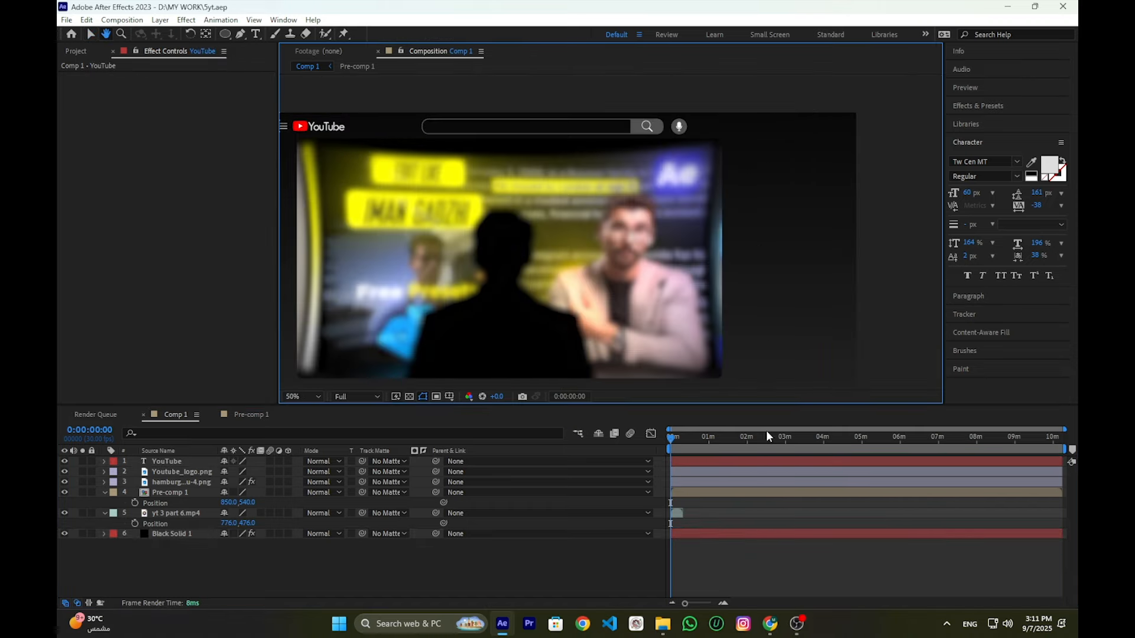
left_click(756, 558)
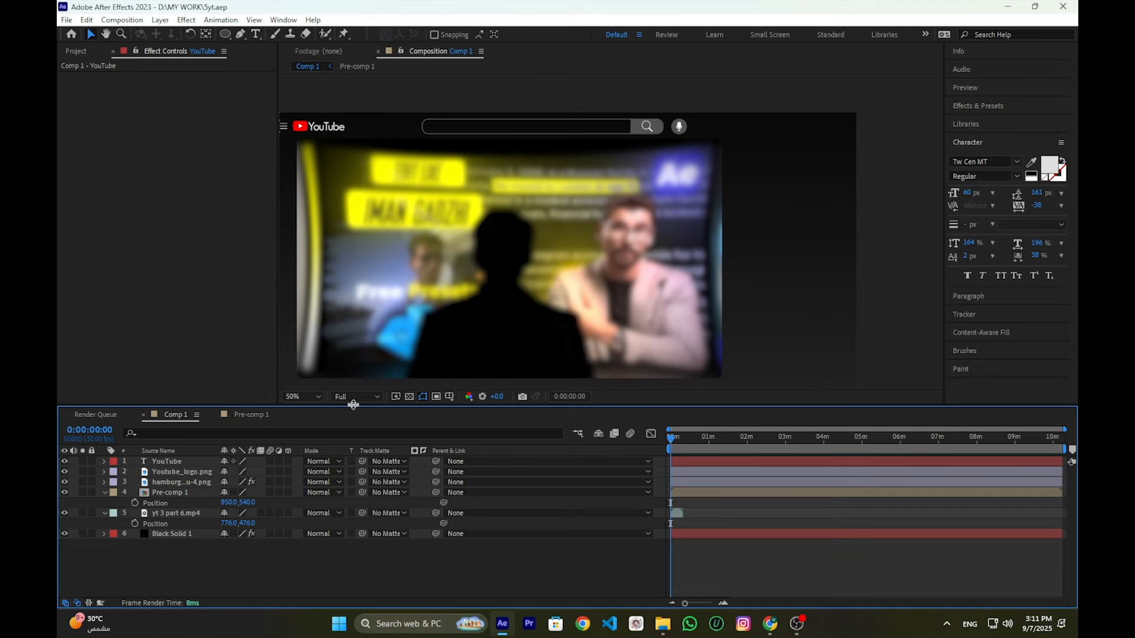
Add a new shape layer with a linear gradient fill using grey colour stops
right_click(193, 400)
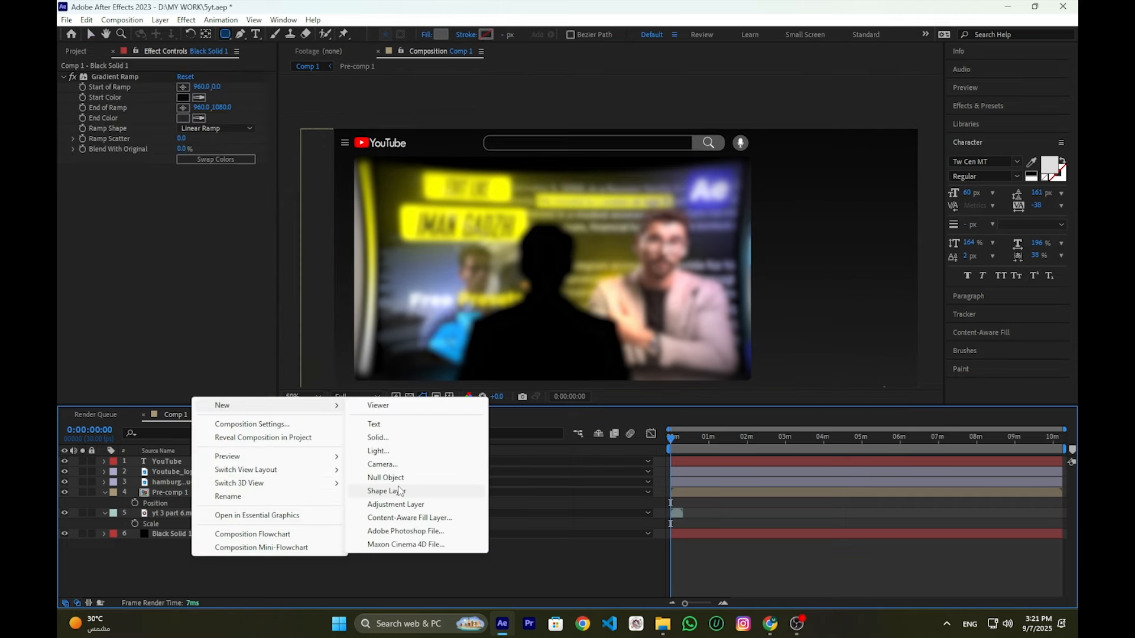
left_click(387, 491)
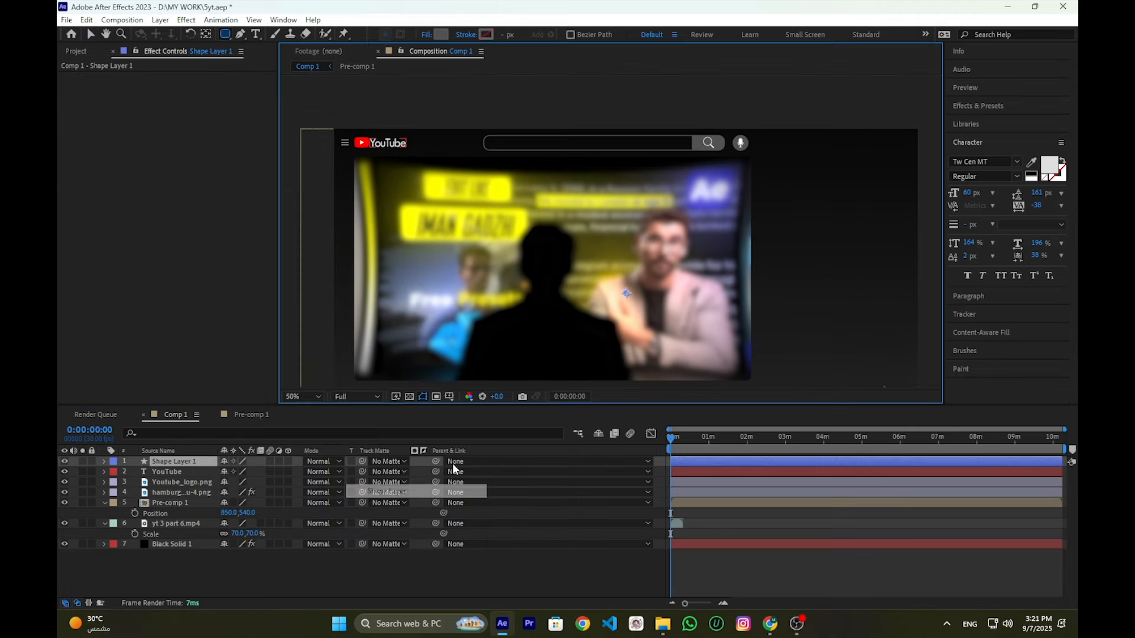
left_click(441, 34)
left_click(862, 325)
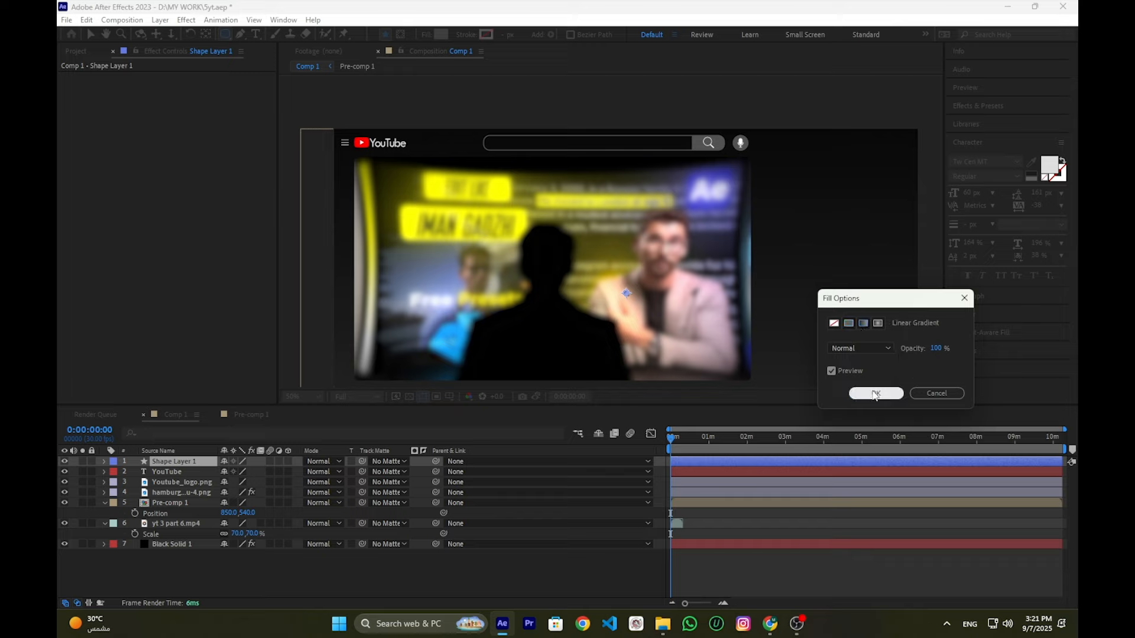
left_click(876, 393)
left_click(441, 35)
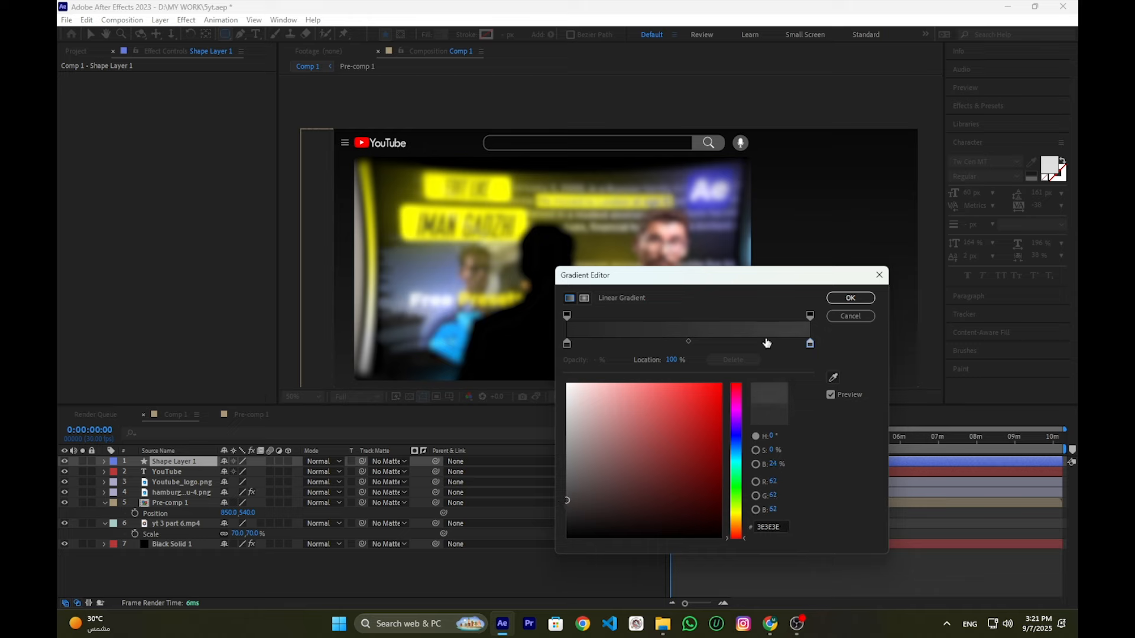
key("Return")
Draw a rounded dark-grey gradient rectangle to the right of the video thumbnail
key("h")
left_click_drag(761, 181, 731, 212)
key("v")
left_click(225, 35)
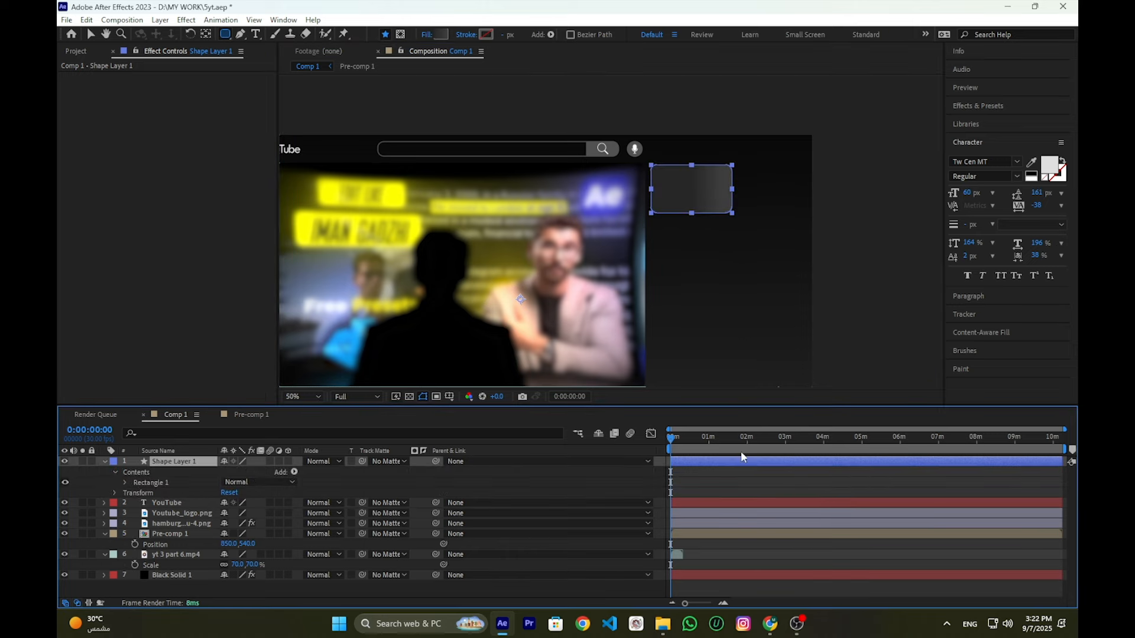
left_click(426, 34)
left_click(873, 393)
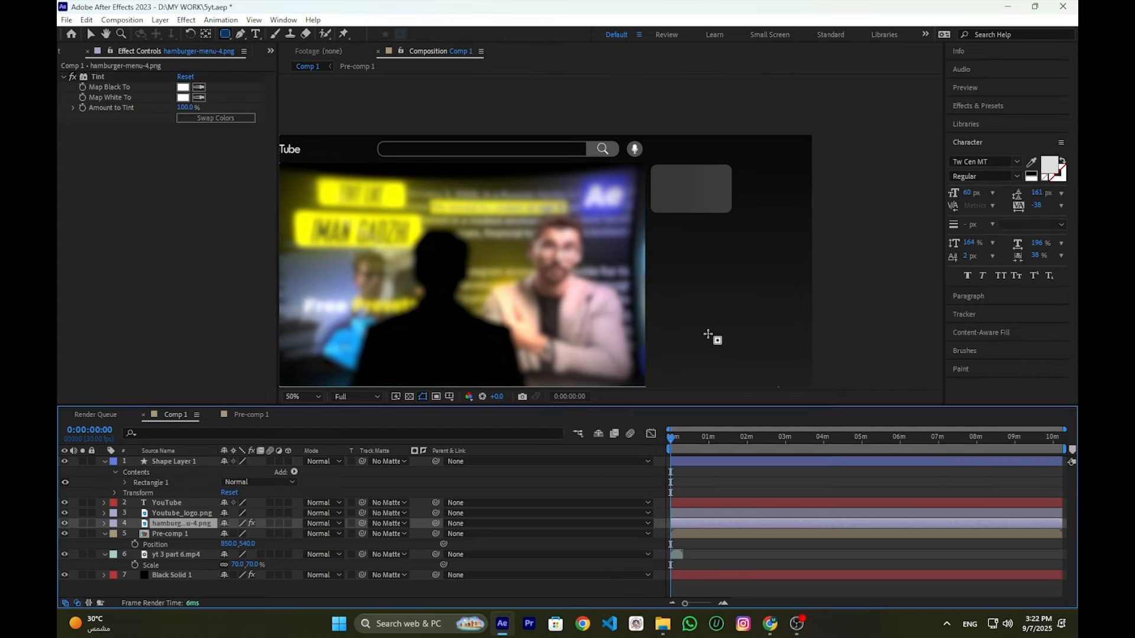
Duplicate the grey card twice, placing the copies at Y 949 and Y 1176
scroll(708, 334, "down", 2)
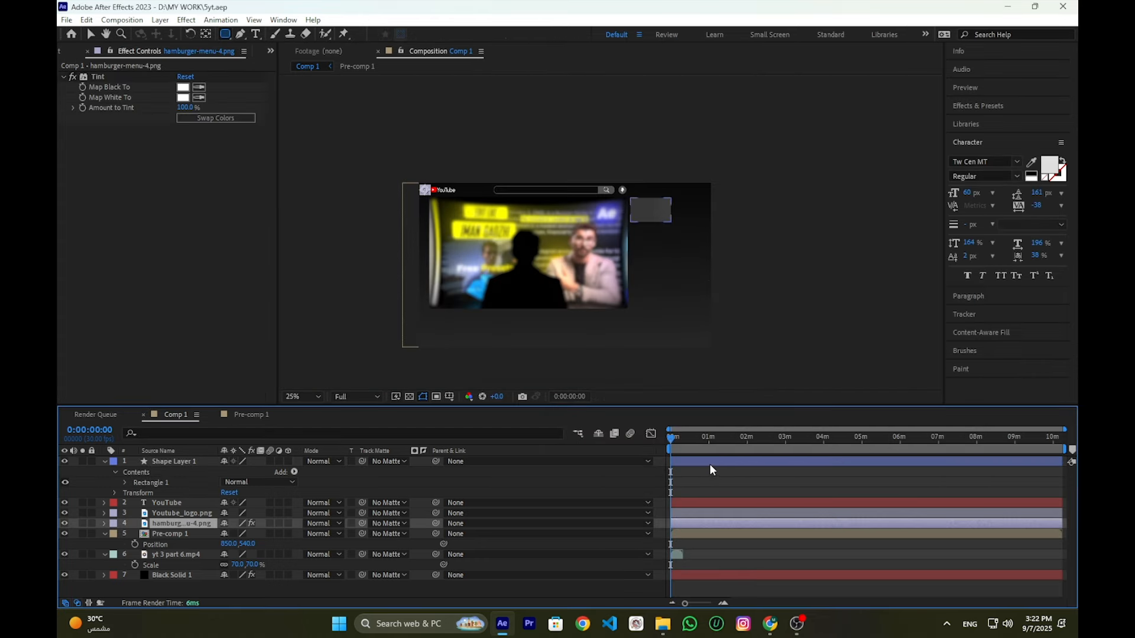
left_click(710, 462)
key("ctrl+d")
key("ctrl+d")
key("ctrl+z")
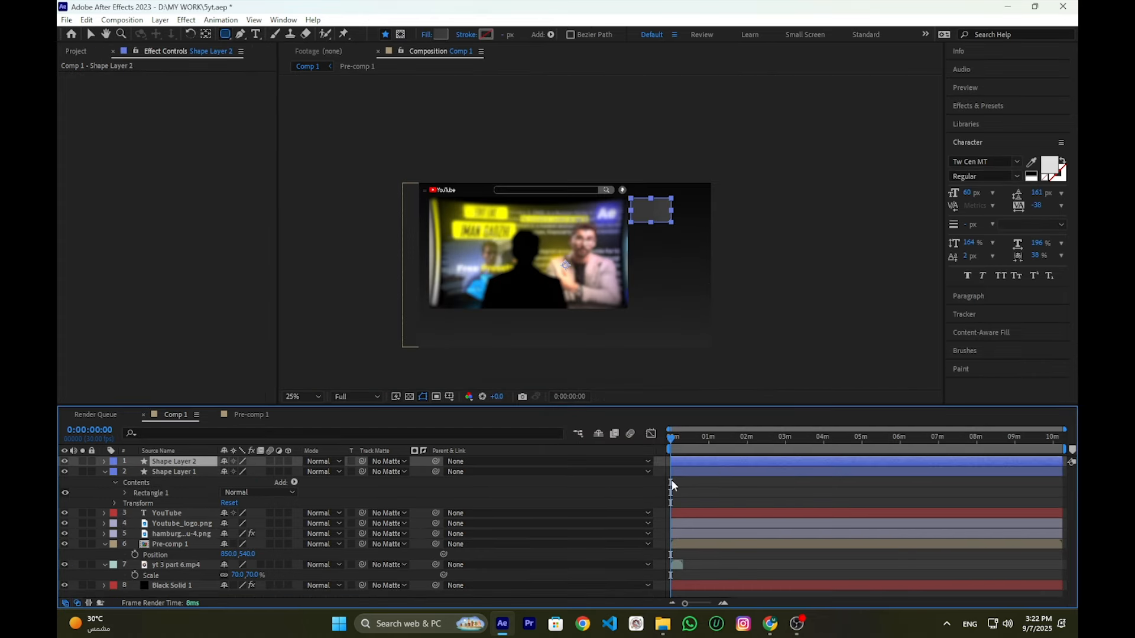
key("p")
left_click_drag(248, 472, 492, 473)
key("ctrl+d")
key("p")
left_click_drag(246, 472, 350, 471)
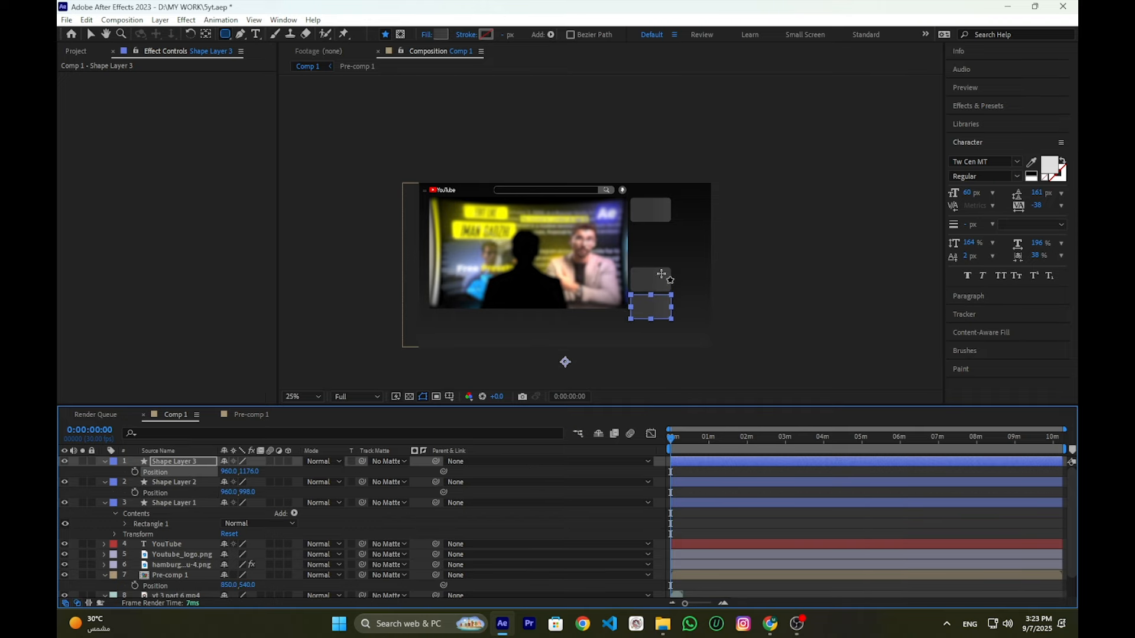
Add a fourth card at Y 1353, adjust the column, and save the project
scroll(650, 324, "up", 2)
key("v")
left_click(656, 240)
left_click(666, 302)
key("ctrl+d")
key("p")
left_click_drag(247, 472, 353, 467)
left_click(812, 525)
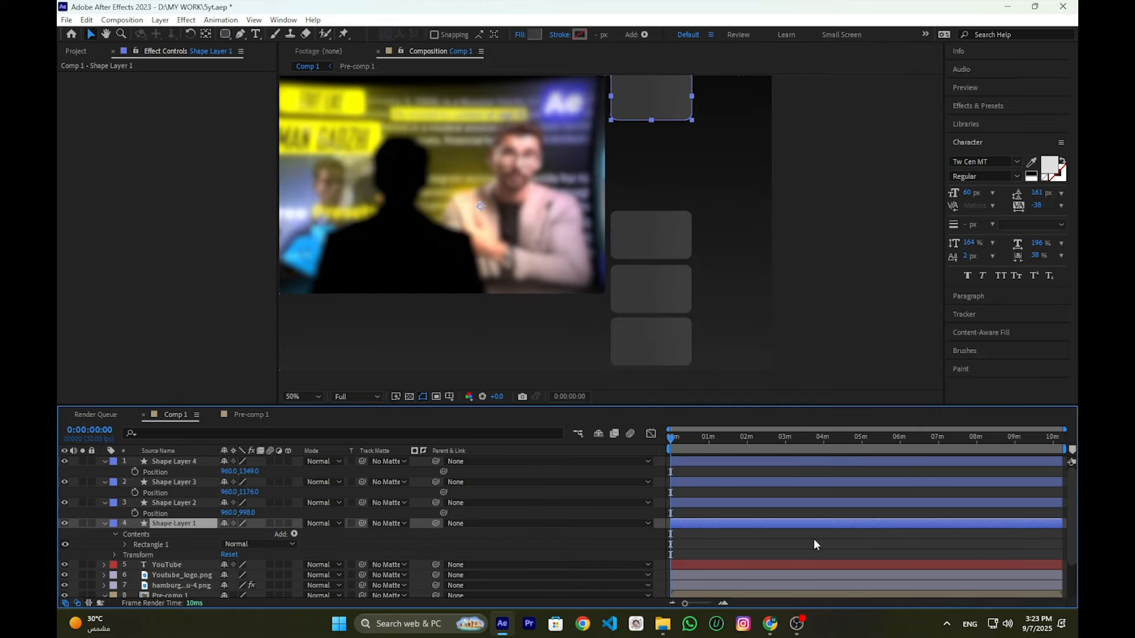
key("ctrl+z")
key("ctrl+s")
left_click(664, 304)
left_click(663, 339, "shift")
Duplicate three cards together, move the copies further down the column, and save
left_click_drag(251, 471, 454, 484)
left_click(655, 239)
left_click(657, 289, "shift")
left_click(656, 342, "shift")
key("ctrl+d")
key("p")
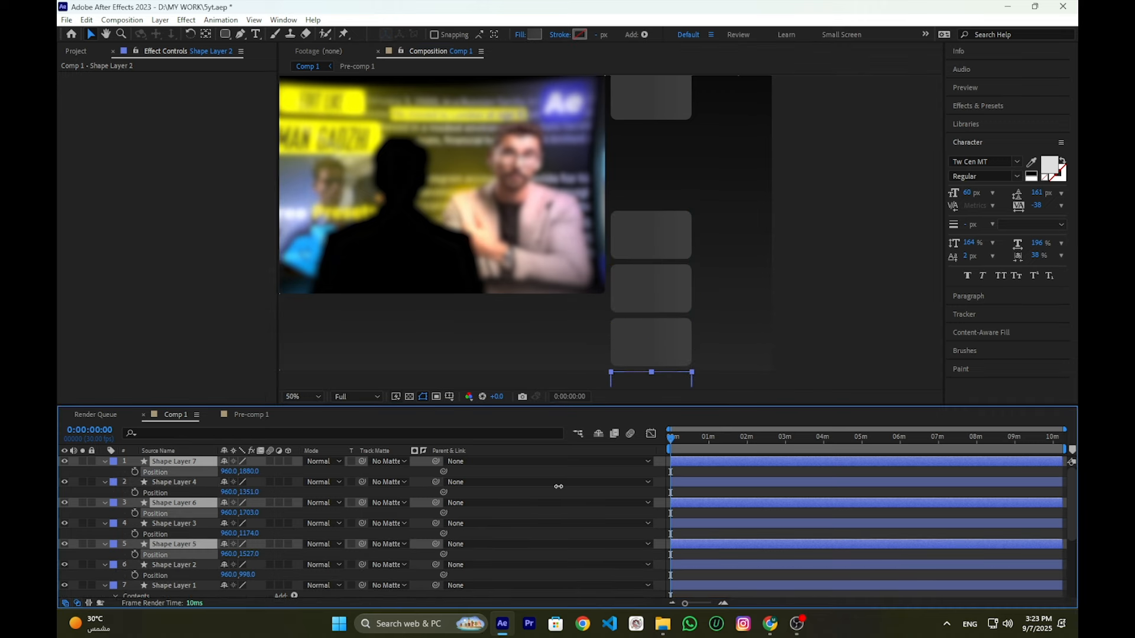
left_click_drag(559, 486, 558, 486)
left_click(732, 492)
scroll(718, 331, "down", 2)
left_click(765, 480)
left_click(764, 492)
scroll(643, 192, "up", 2)
key("ctrl+s")
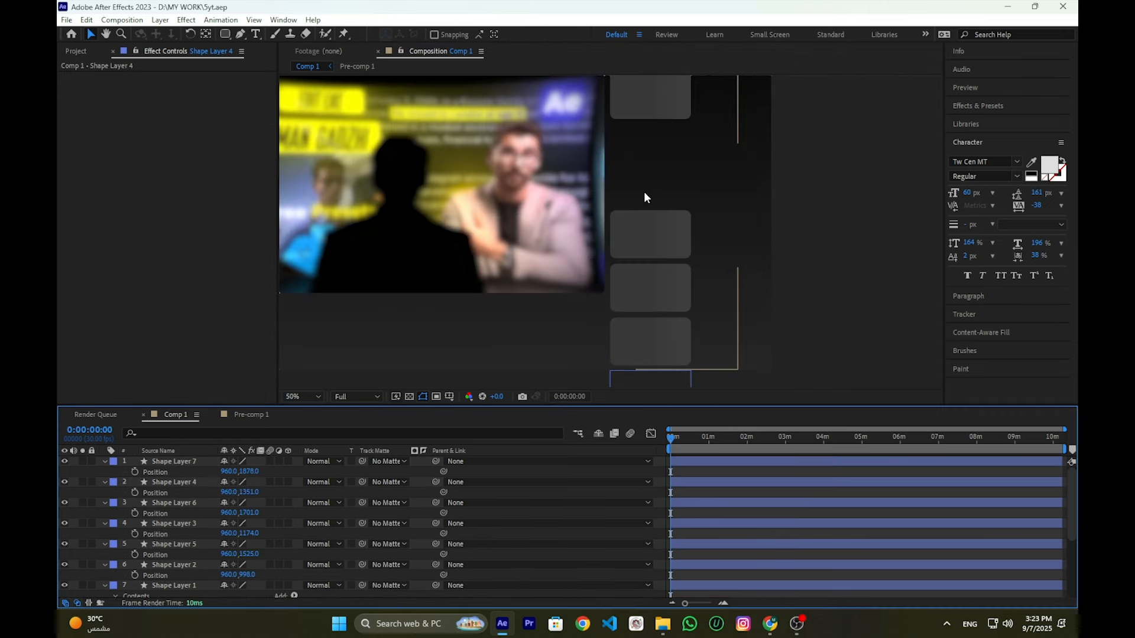
On a new Shape Layer 8, draw a tall card and duplicate it twice at X 1149 and X 1341
right_click(418, 301)
mouse_move(491, 308)
left_click(615, 373)
key("q")
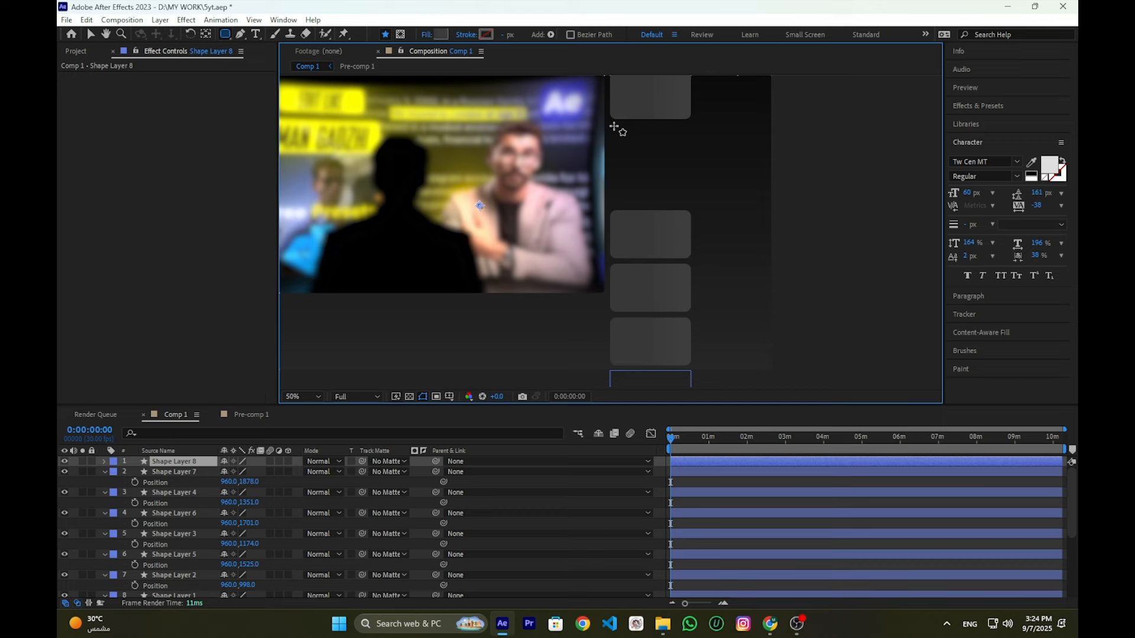
mouse_move(612, 125)
left_mouse_down()
mouse_move(661, 200)
mouse_move(649, 202)
left_mouse_up()
key("v")
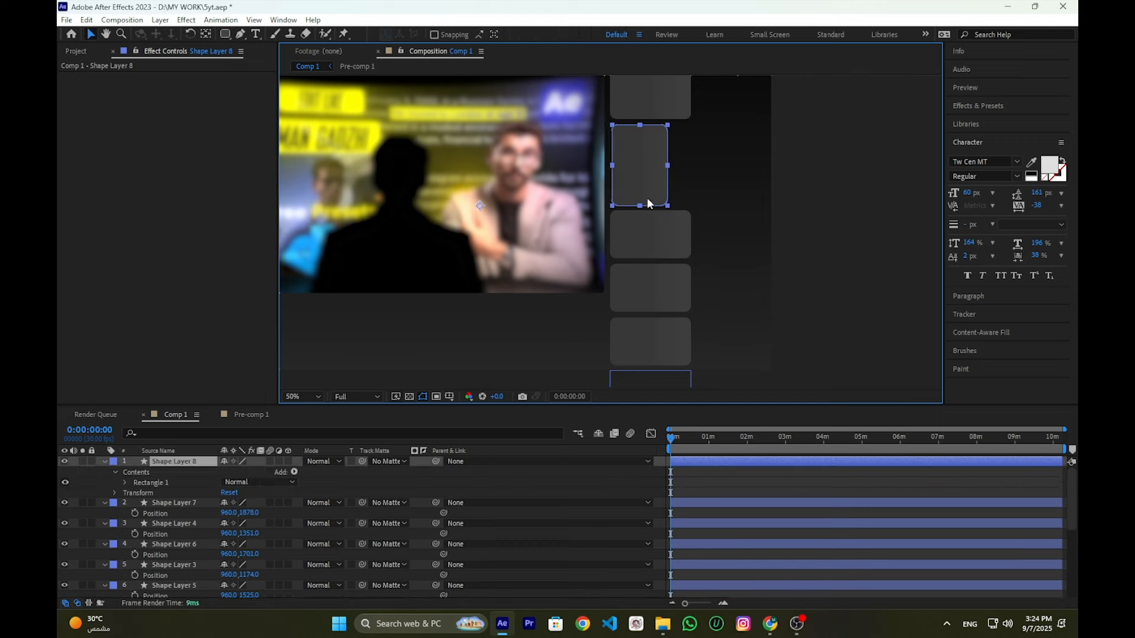
key("ctrl+d")
key("p")
left_click_drag(229, 472, 347, 467)
left_click(763, 462)
key("ctrl+d")
left_click_drag(229, 472, 348, 471)
left_click_drag(349, 471, 345, 472)
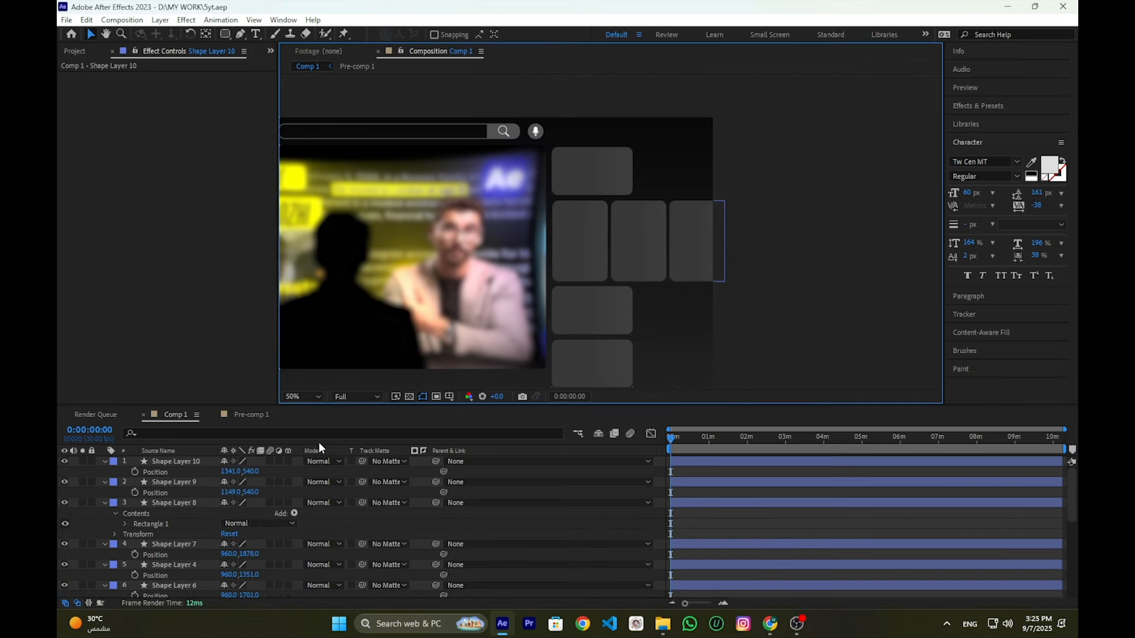
Add another empty shape layer, Shape Layer 11
right_click(415, 462)
mouse_move(491, 313)
left_click(619, 398)
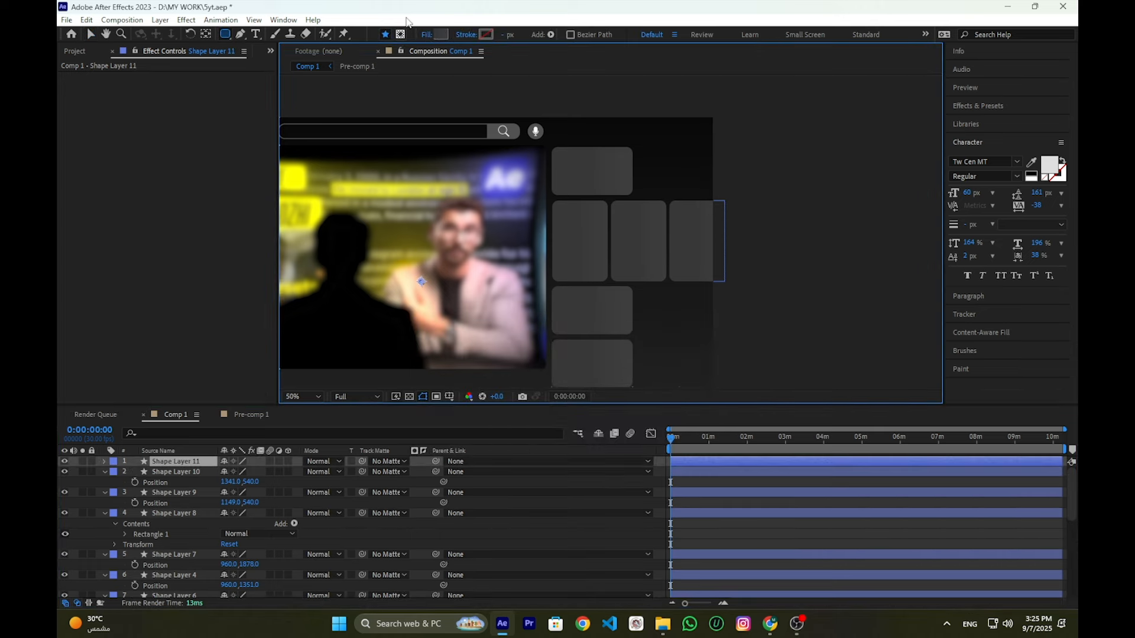
scroll(649, 116, "up", 1)
Draw a thin plain-rectangle bar beside the top card and a narrower copy below it
left_click_drag(650, 106, 593, 192)
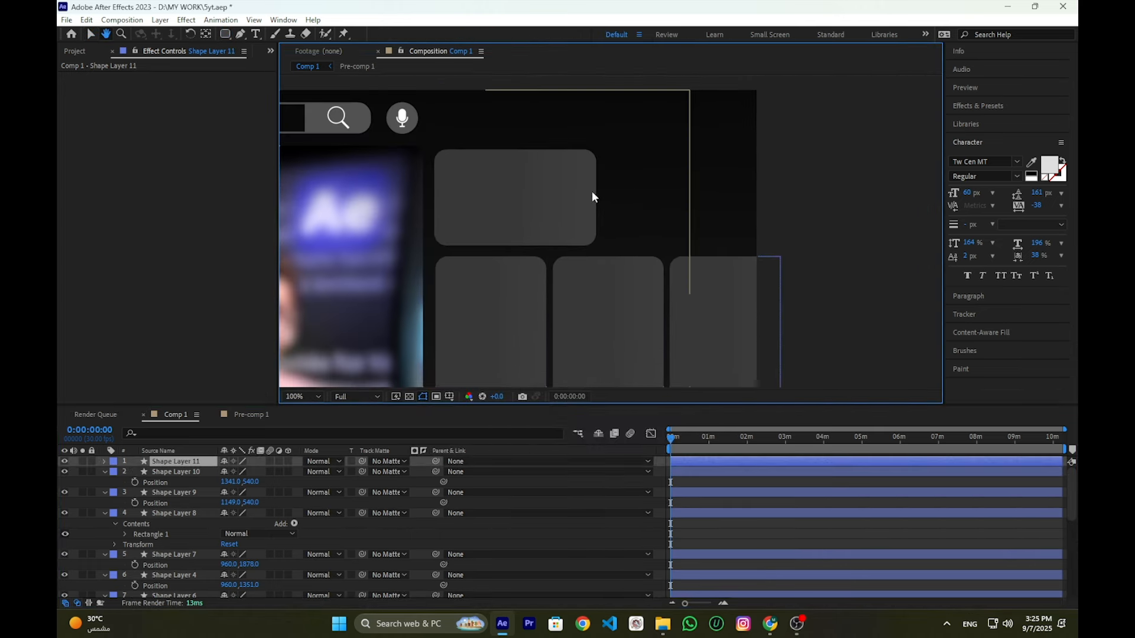
left_click_drag(226, 34, 275, 34)
left_click(766, 492)
mouse_move(601, 155)
left_mouse_down()
mouse_move(740, 162)
mouse_move(625, 175)
left_mouse_up()
key("v")
key("ctrl+d")
left_click_drag(570, 175, 656, 175)
left_click(824, 590)
scroll(647, 148, "up", 1)
left_click_drag(641, 122, 639, 117)
scroll(641, 120, "down", 1)
Add a third, shorter bar left-aligned beneath the other two
key("ctrl+d")
left_click_drag(656, 174, 656, 190)
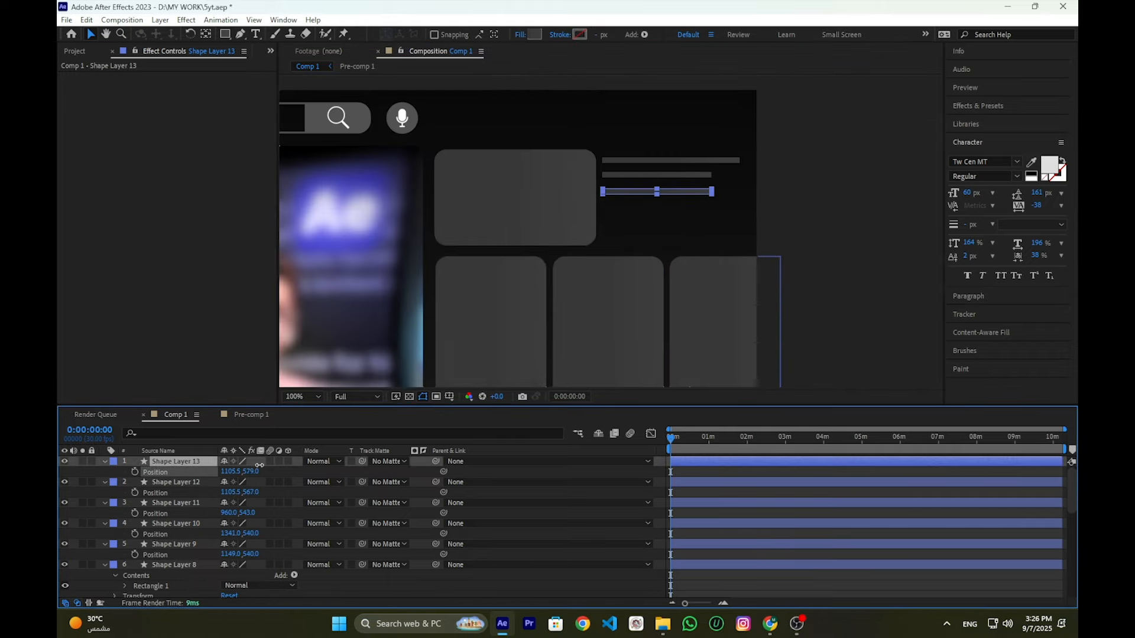
left_click_drag(258, 471, 256, 472)
left_click_drag(712, 188, 629, 188)
scroll(629, 188, "up", 1)
left_click_drag(230, 472, 280, 475)
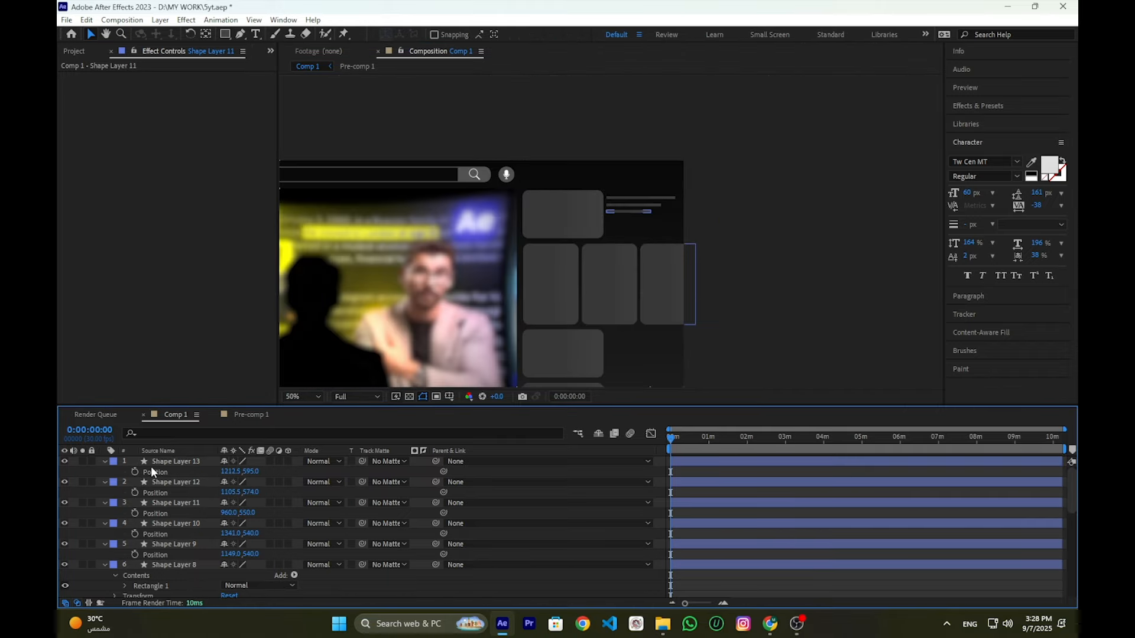
Pre-compose the three thin bars into Pre-comp 2
left_click(153, 461)
left_click(166, 483, "ctrl")
left_click(172, 503, "ctrl")
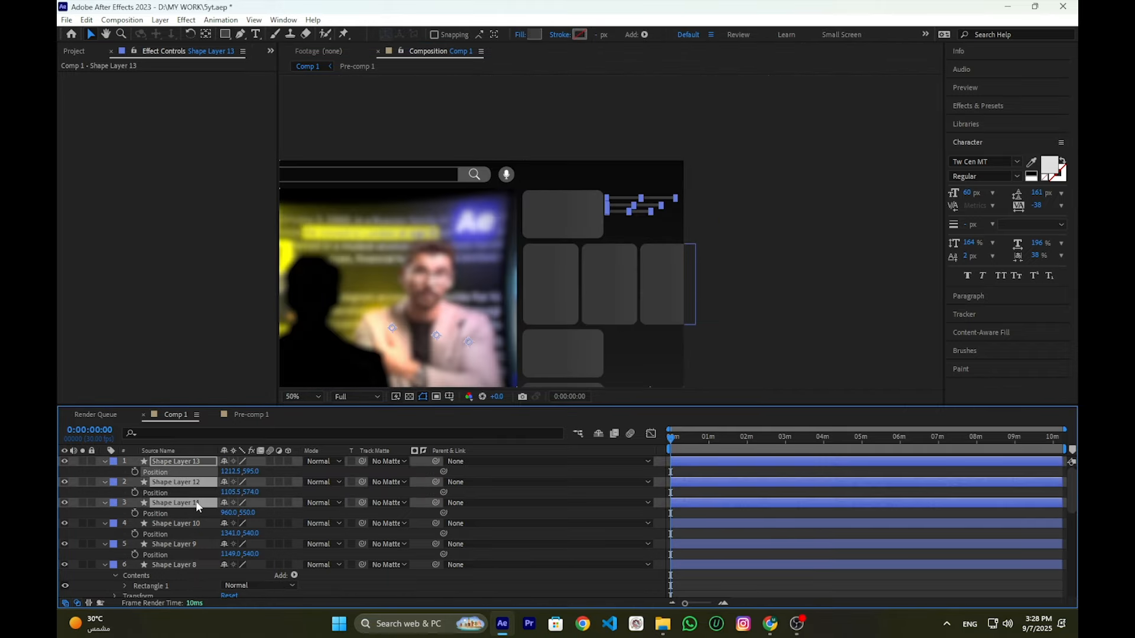
key("ctrl+shift+c")
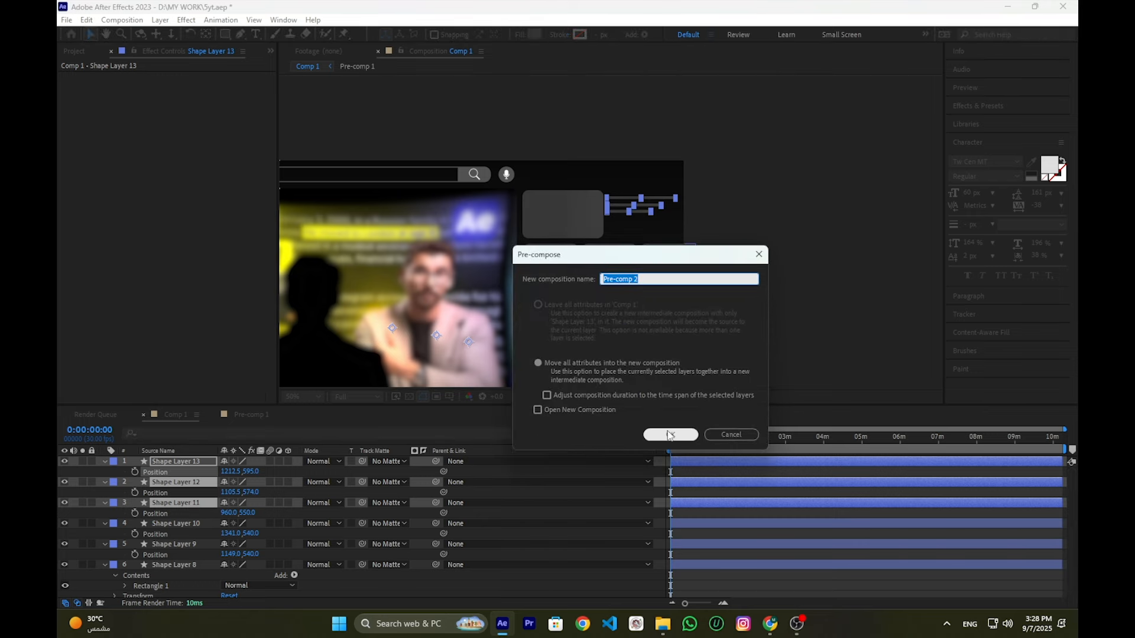
left_click(670, 436)
Duplicate Pre-comp 2 and place the copies beside the lower cards, down to Y 1170
key("p")
key("ctrl+d")
left_click_drag(250, 471, 330, 467)
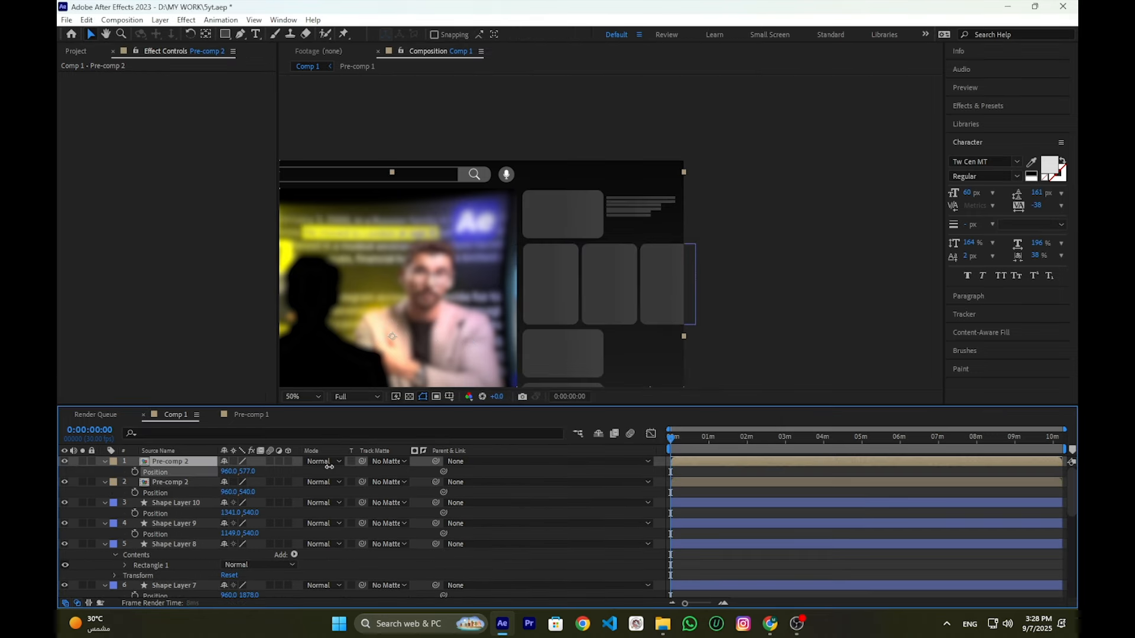
key("ctrl+d")
key("p")
left_click_drag(600, 267, 574, 104)
left_click_drag(247, 471, 302, 462)
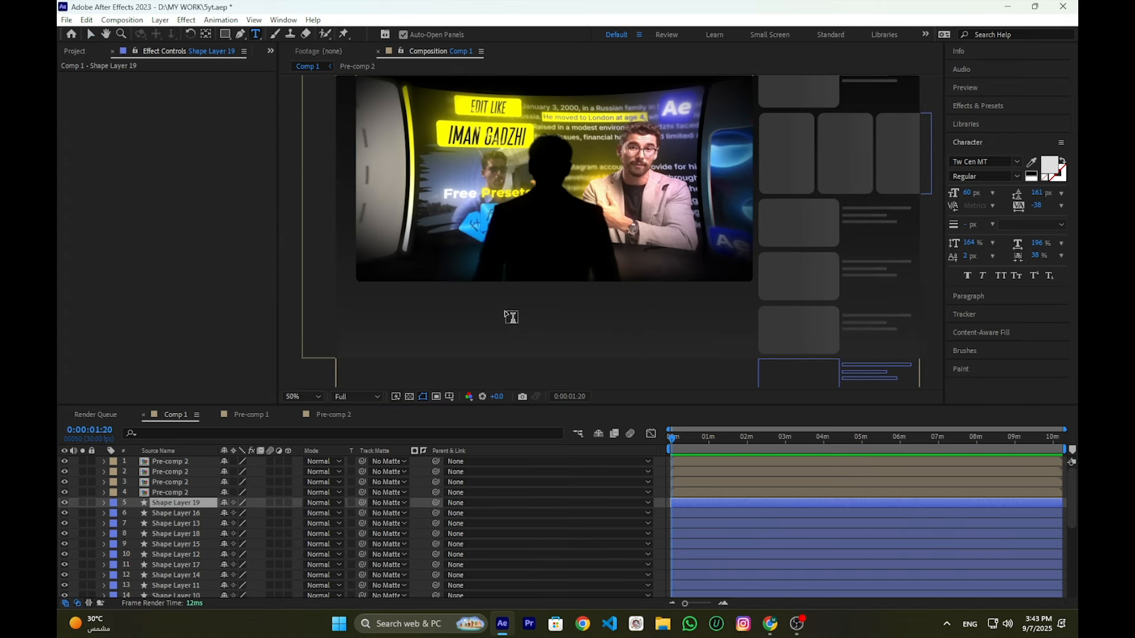
Paste the Arabic caption as a text layer under the video and scale it to about 43%
left_click(492, 302)
key("ctrl+v")
key("Escape")
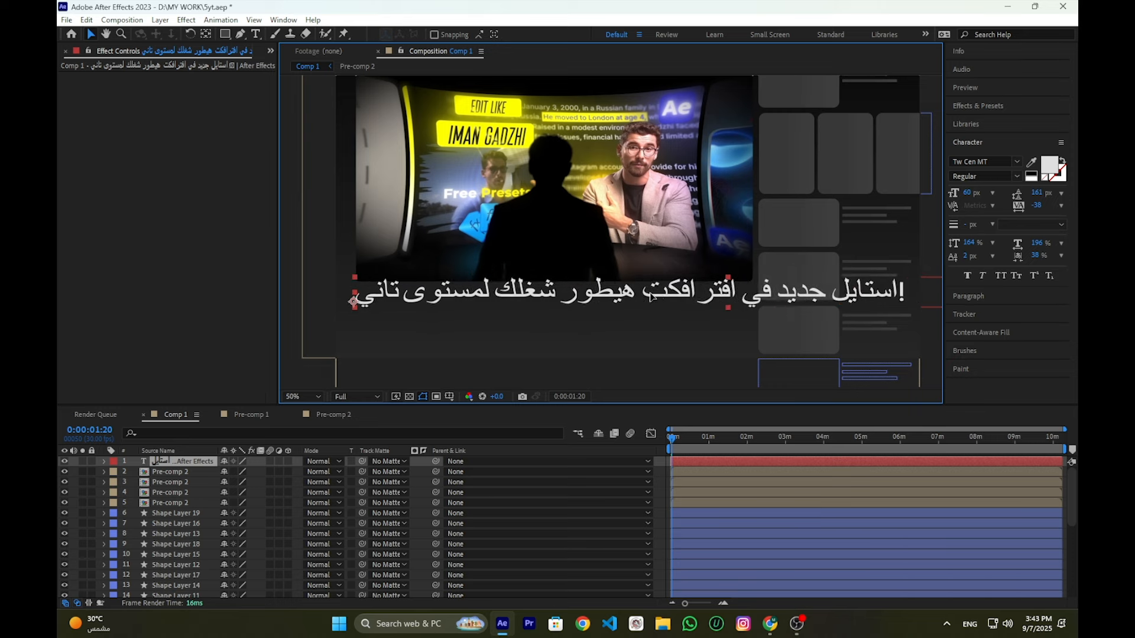
left_click_drag(649, 296, 674, 299)
key("s")
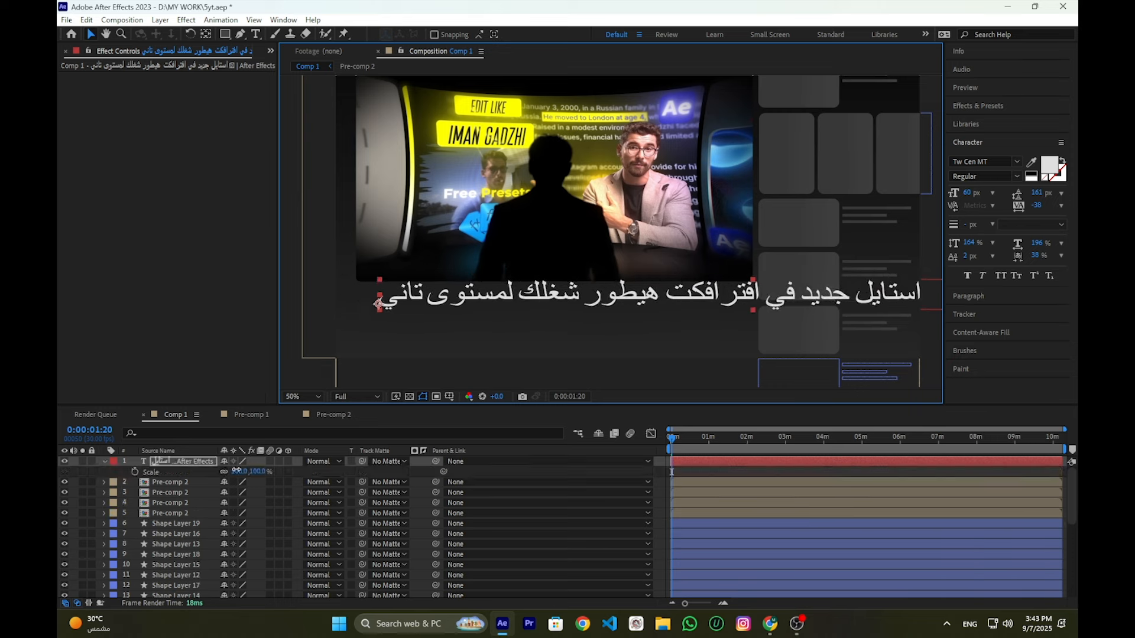
left_click_drag(237, 472, 206, 475)
left_click_drag(699, 296, 356, 294)
Switch the Arabic title's font to GE SS Two
left_click(998, 161)
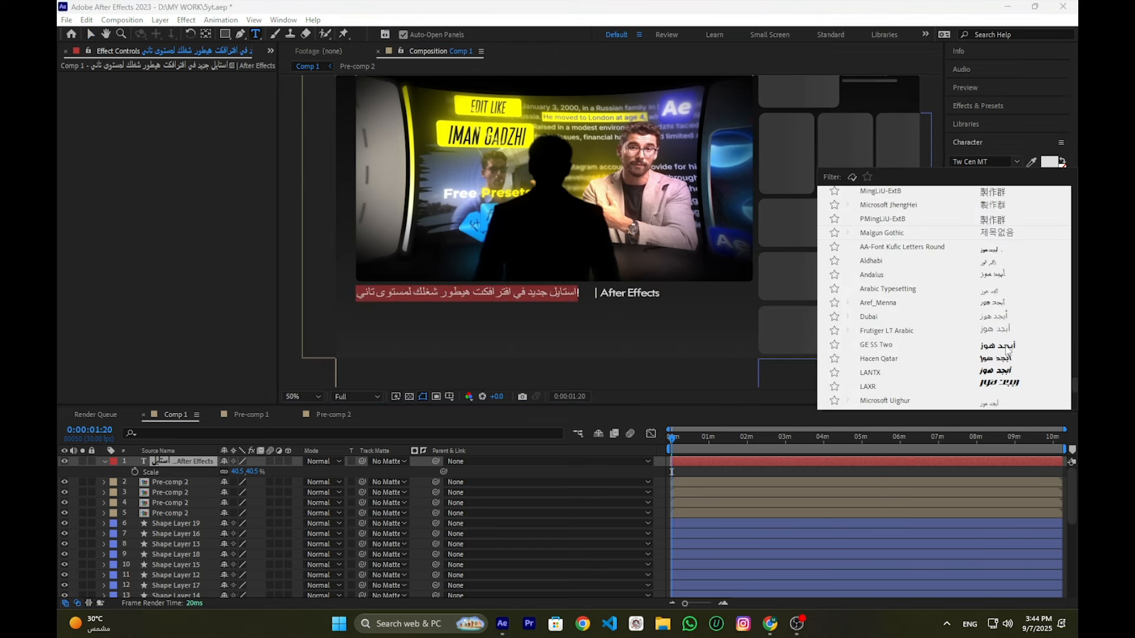
left_click(1006, 347)
left_click(832, 481)
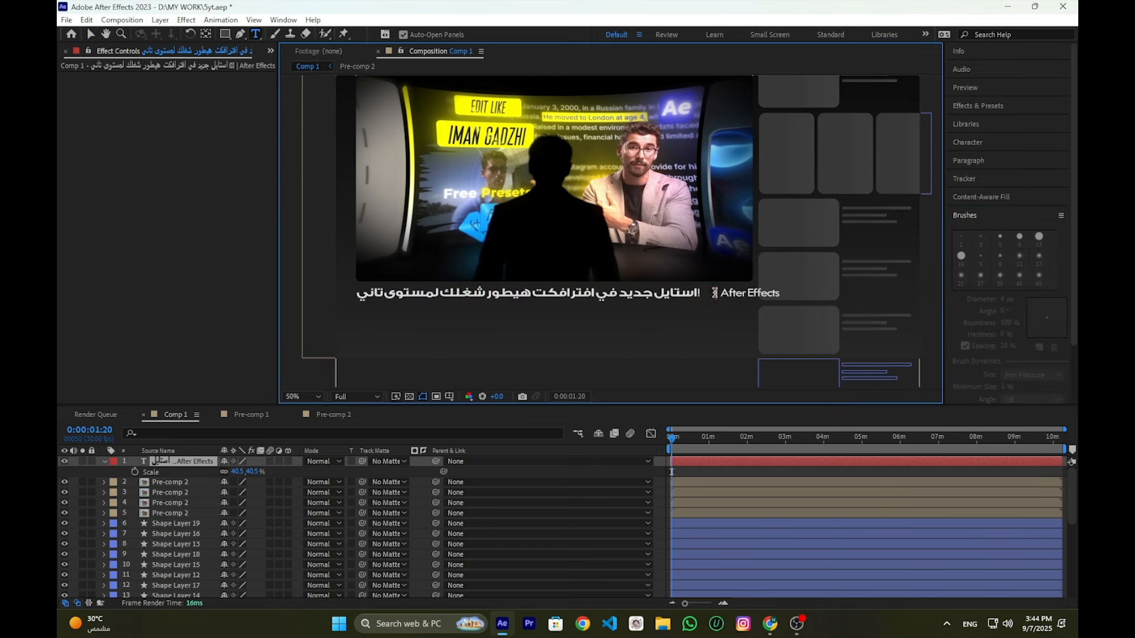
left_click(802, 460)
Shrink the title text to 33.3%, shift it left, and add the avatar image to the comp
key("v")
left_click_drag(766, 294, 738, 293)
left_click_drag(729, 293, 700, 293)
left_click_drag(679, 293, 672, 291)
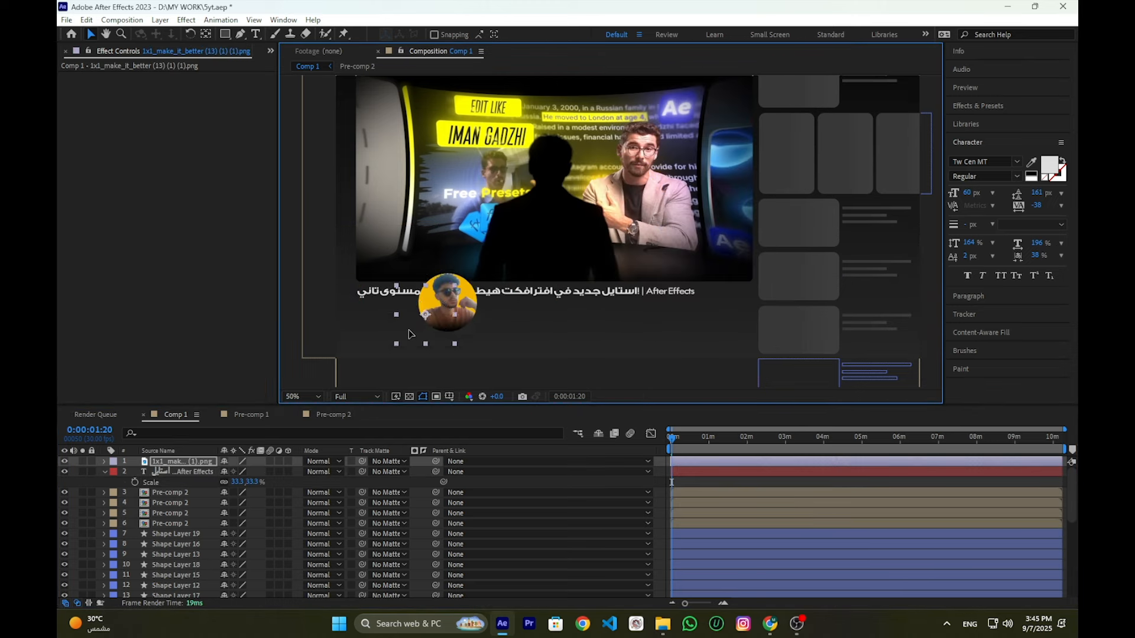
scroll(650, 237, "up", 4)
left_click_drag(756, 323, 828, 146)
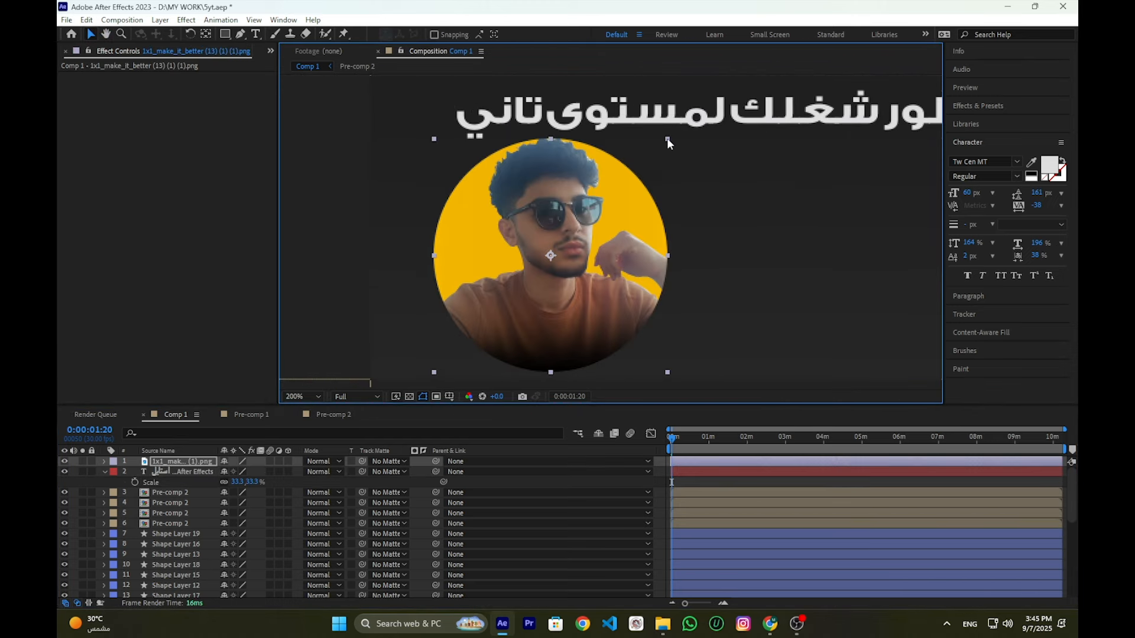
scroll(545, 194, "down", 2)
scroll(545, 194, "up", 2)
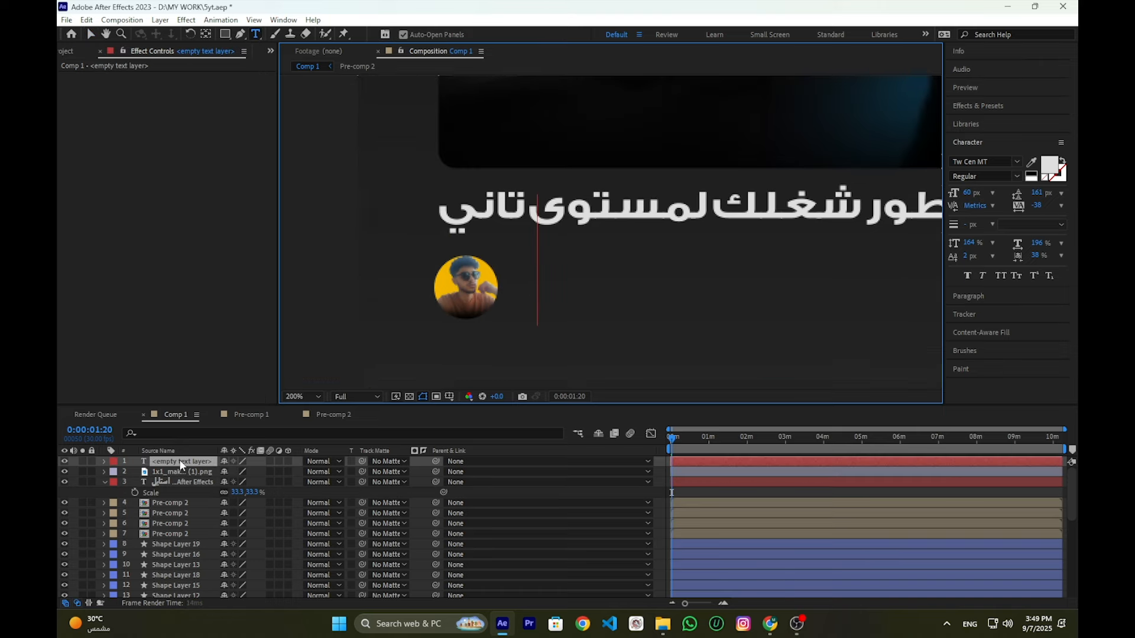
Type the channel name beside the avatar, capitalise the surname, and scale it to 20%
type("Mu")
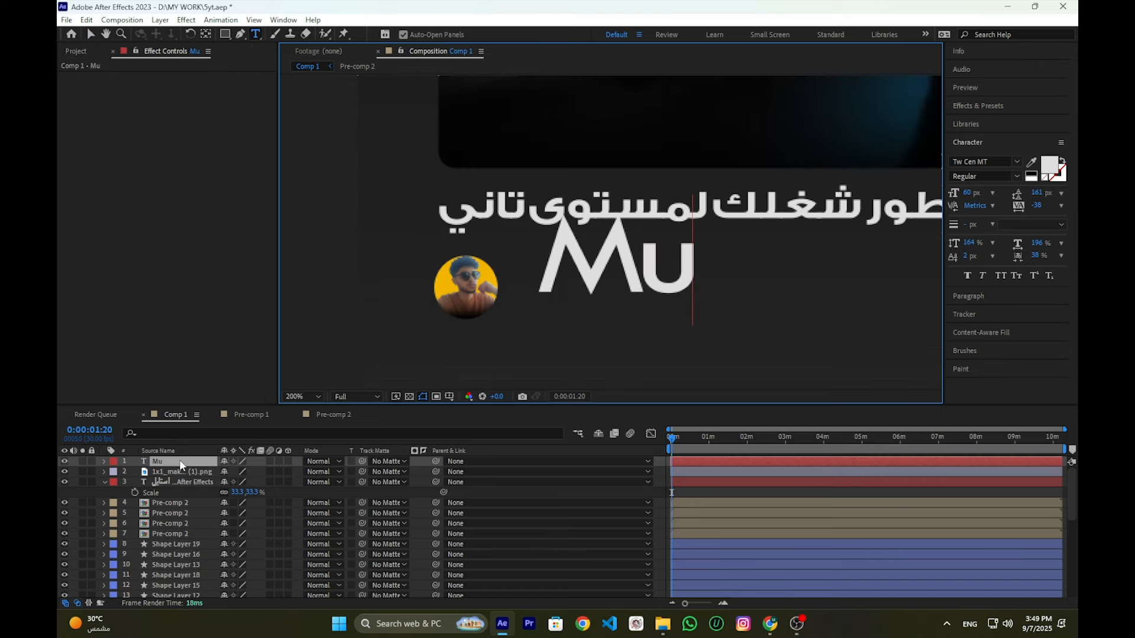
type("hammad hamada")
left_click(180, 462)
key("s")
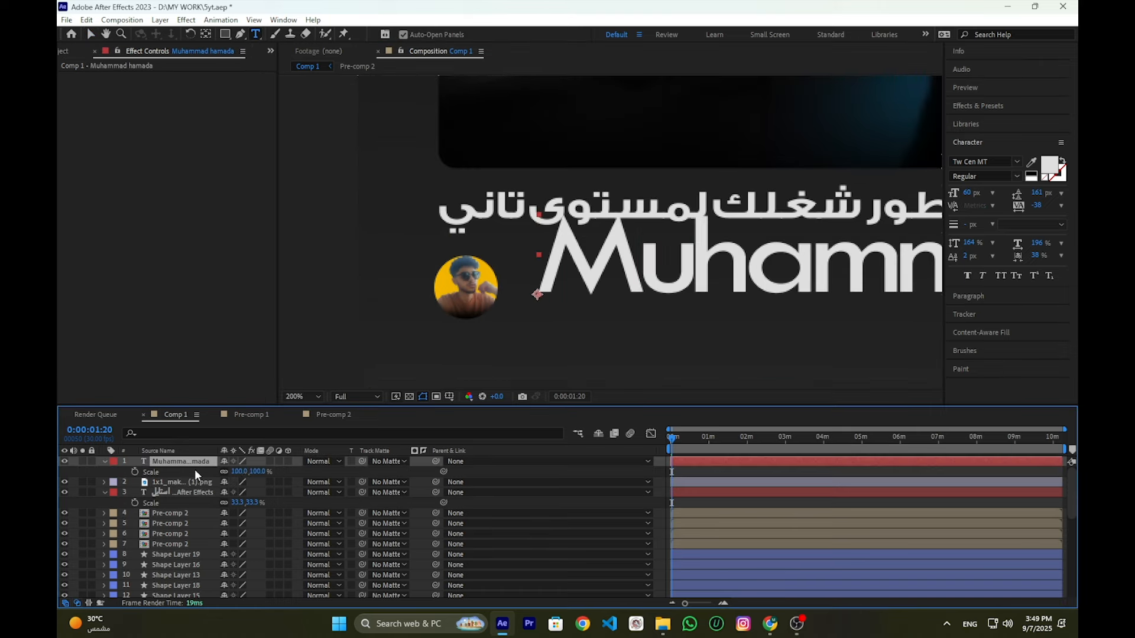
left_click_drag(238, 472, 199, 482)
left_click(694, 288)
key("BackSpace")
type("H")
left_click(753, 545)
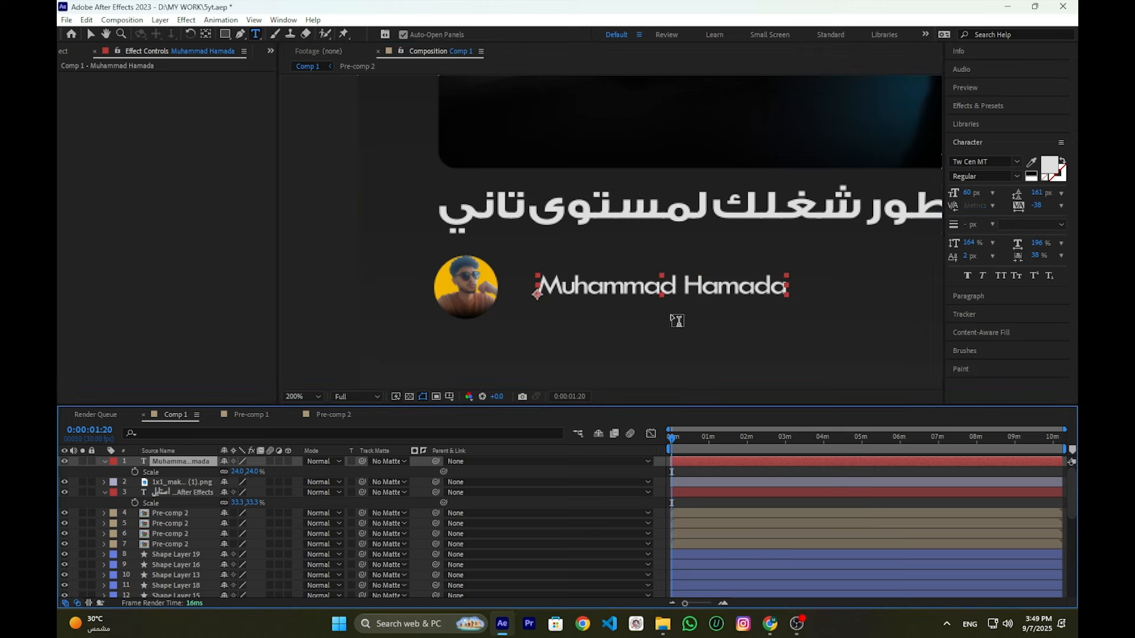
key("v")
left_click_drag(788, 294, 693, 300)
Make the channel name text bold
double_click(709, 288)
left_click(1016, 162)
left_click(1000, 221)
left_click(750, 462)
key("v")
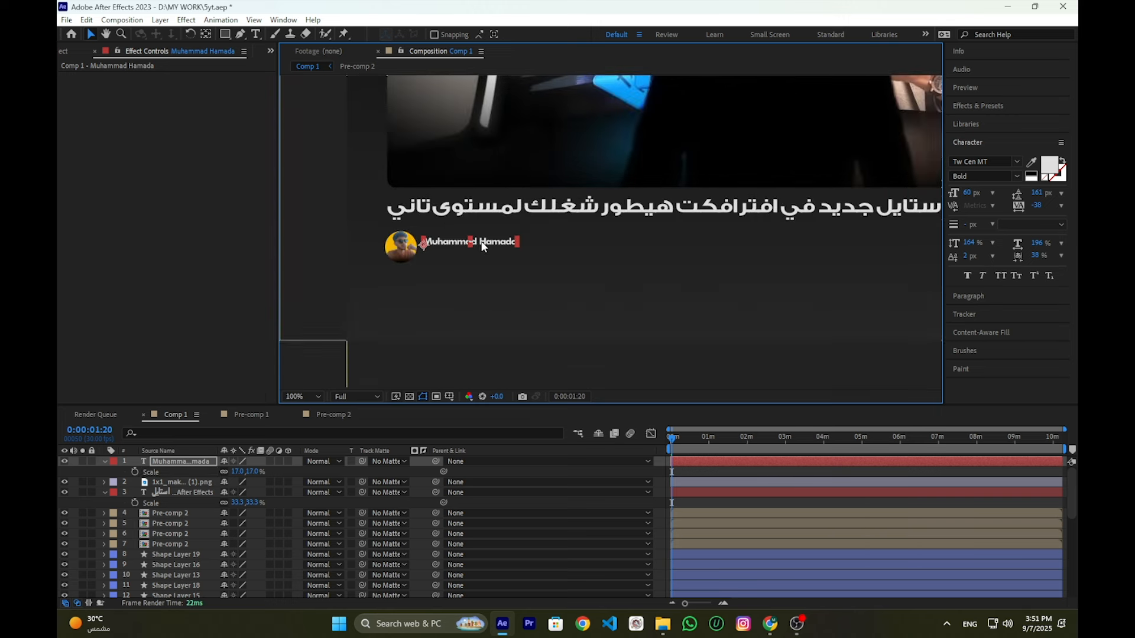
Duplicate the name as a '10k subscribers' line and set its Opacity to 47%
key("ctrl+d")
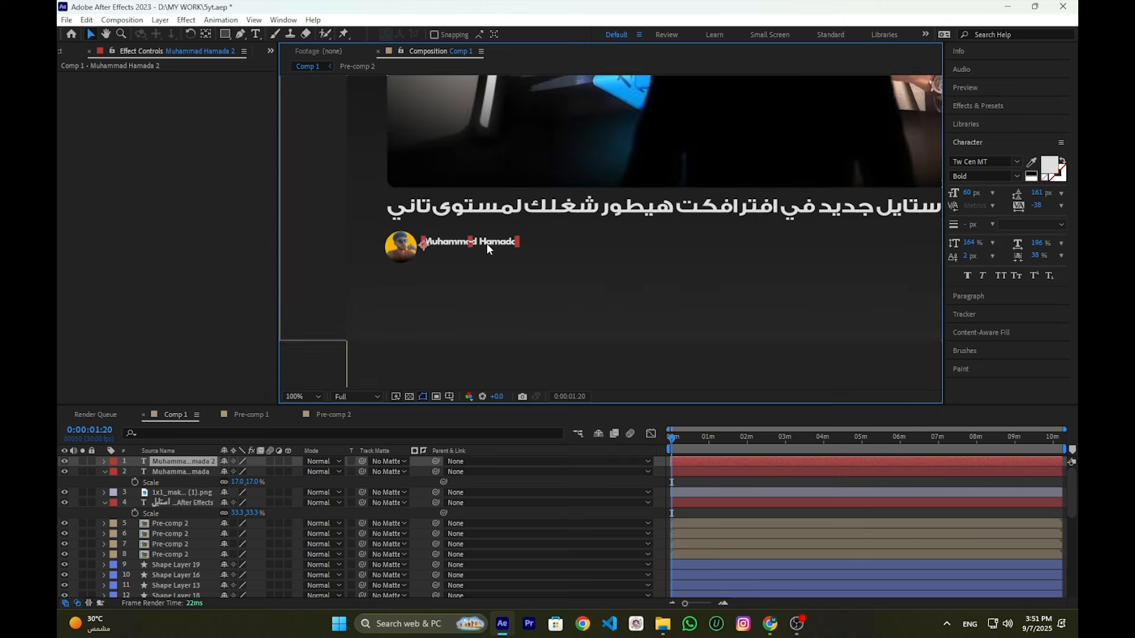
type("10k subscribers")
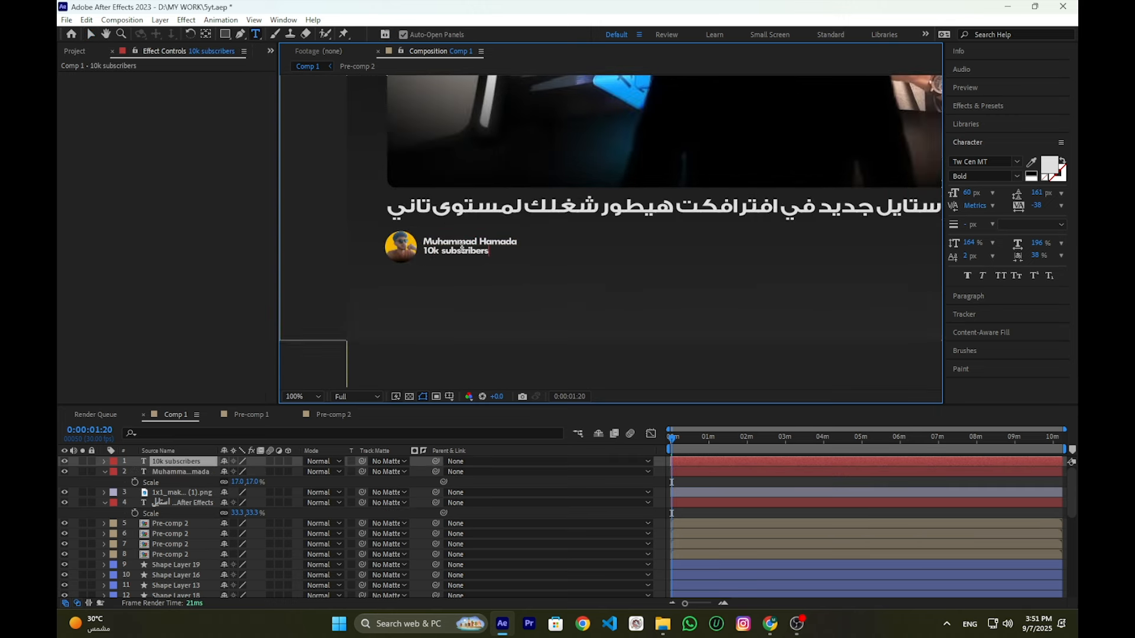
type("t")
left_click_drag(227, 472, 201, 476)
key("v")
left_click(402, 247)
scroll(438, 271, "up", 1)
left_click_drag(381, 277, 583, 279)
left_click(506, 272)
left_click(626, 186)
scroll(568, 308, "down", 1)
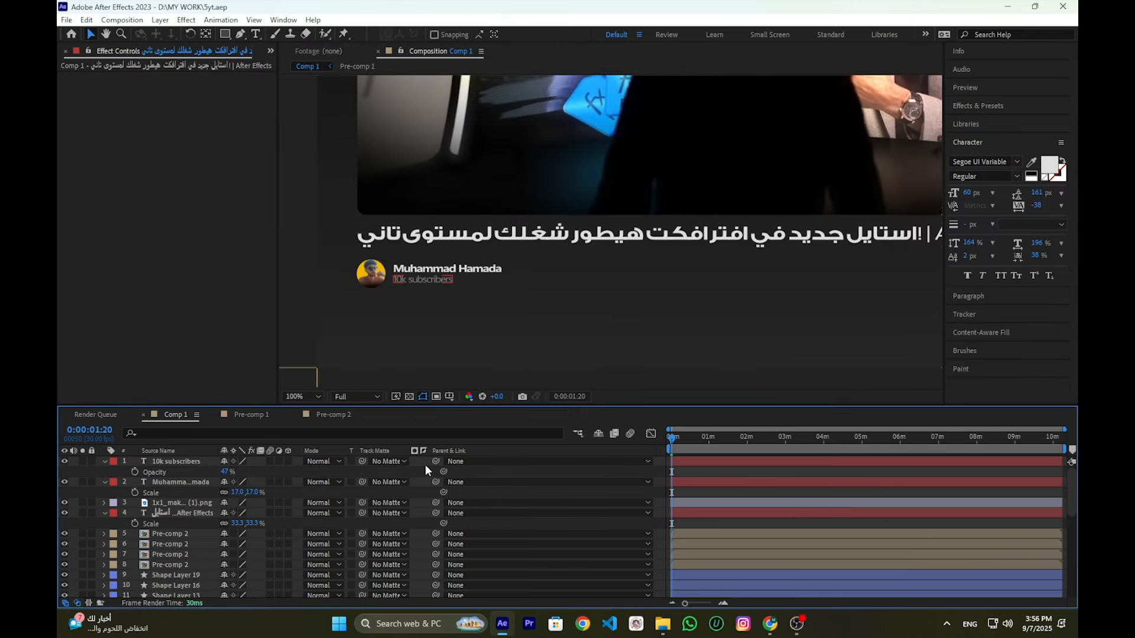
Add a new shape layer with a white solid fill
right_click(427, 308)
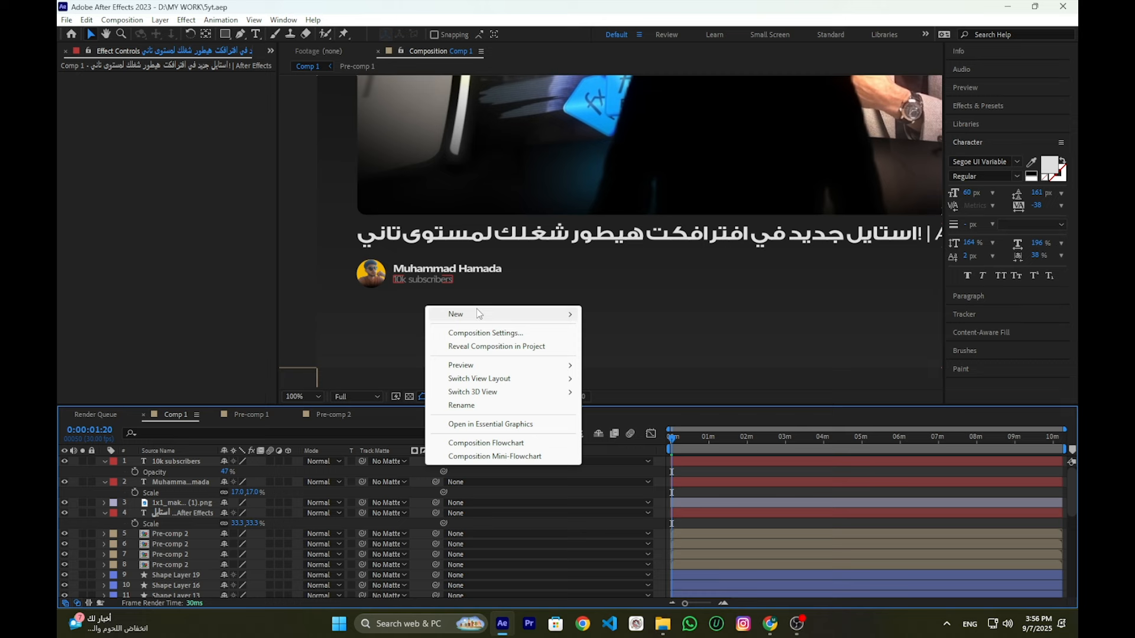
mouse_move(479, 314)
left_click(608, 396)
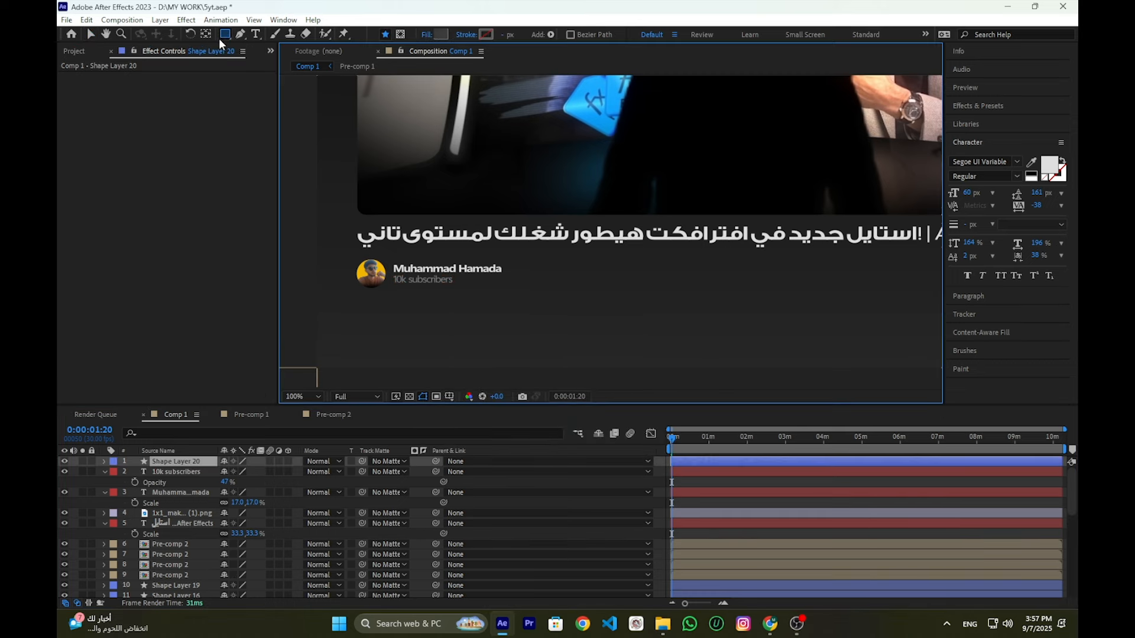
left_click(441, 35)
left_click(848, 324)
left_click(876, 393)
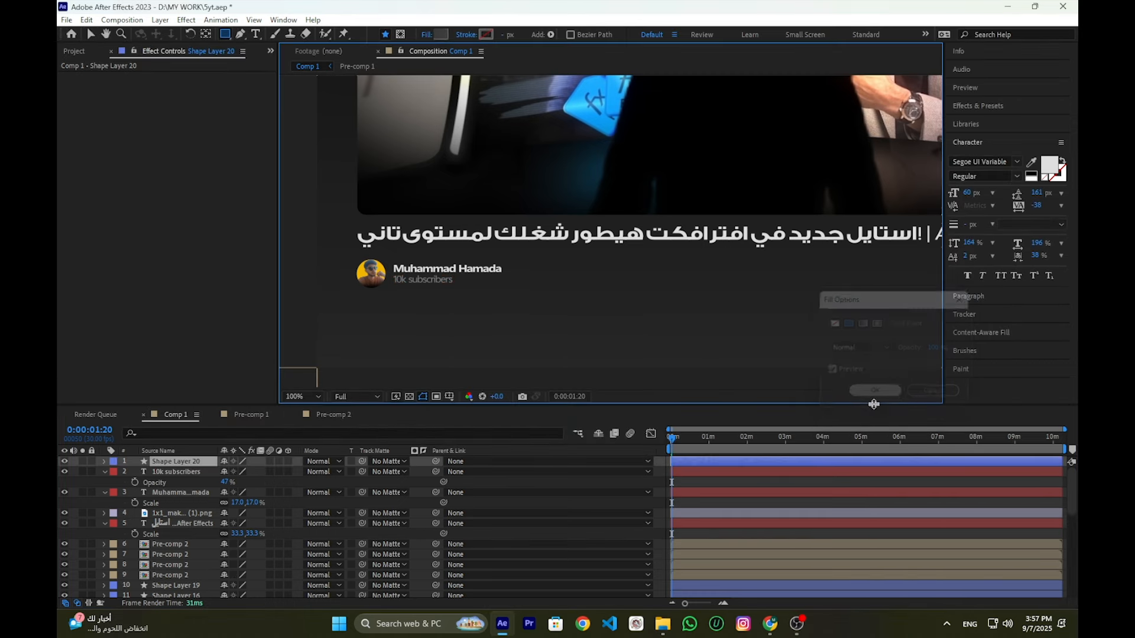
left_click(440, 35)
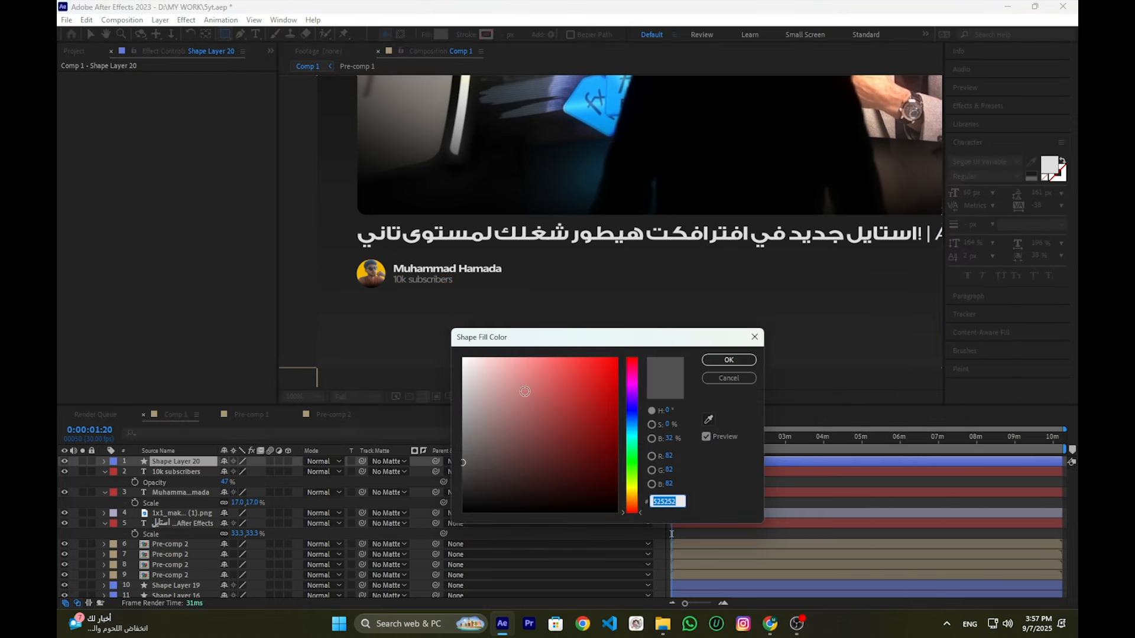
left_click(742, 363)
Draw a small rounded-rectangle pill to the right of the channel name
left_click(225, 37)
left_click(265, 48)
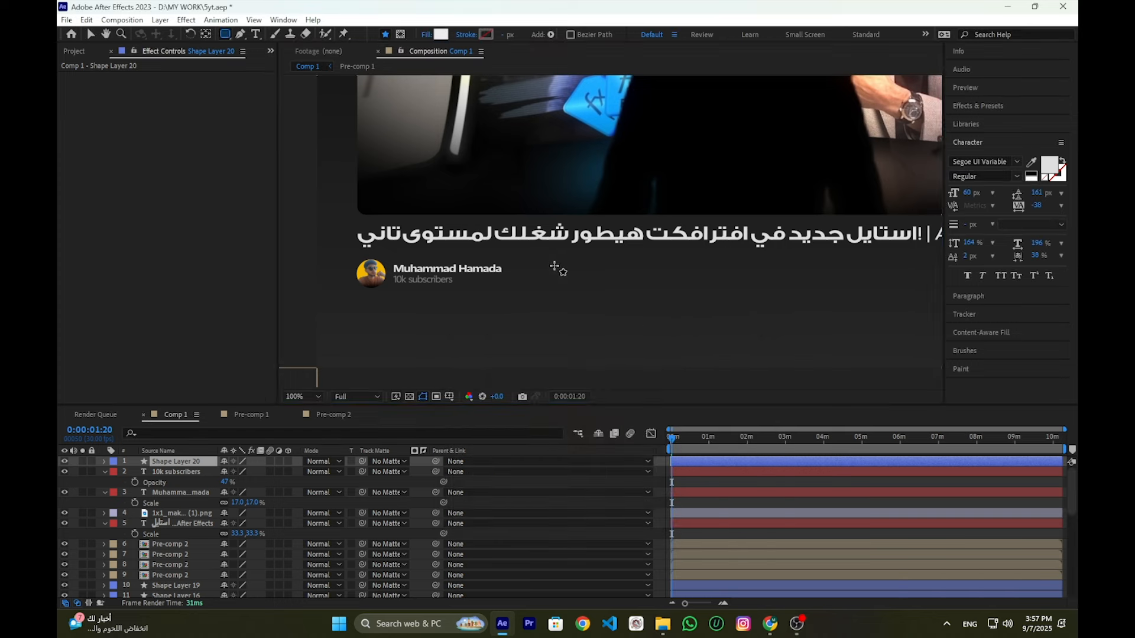
left_click_drag(509, 269, 530, 279)
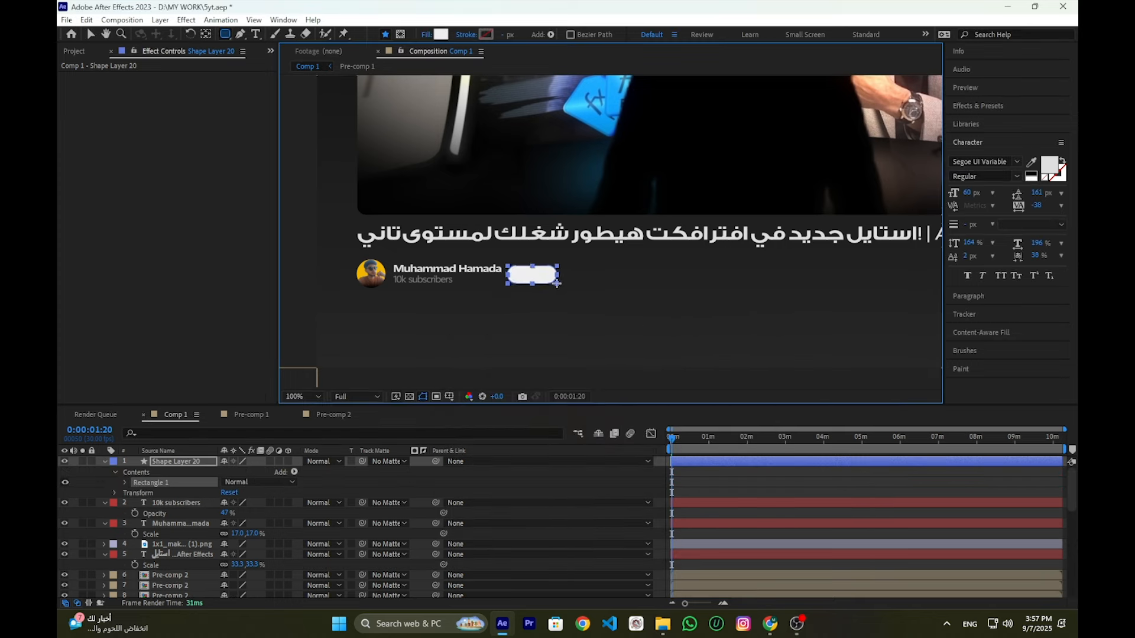
key("v")
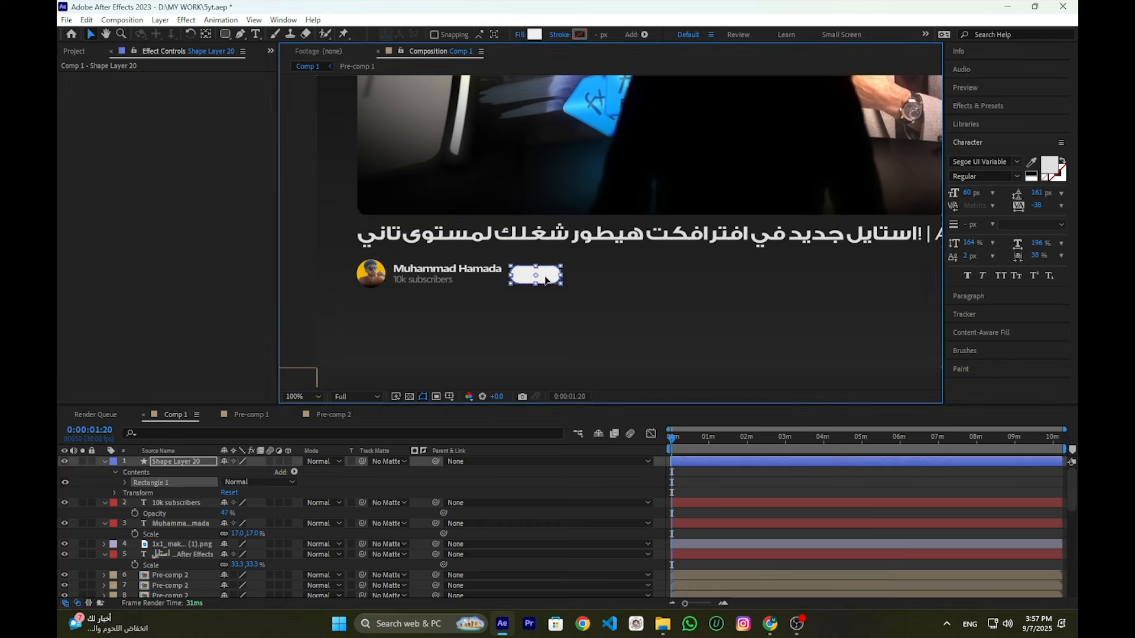
left_click(508, 484)
Duplicate the subscriber text onto the pill and retype it as 'Subscribers'
left_click(466, 267)
left_click(430, 280)
key("ctrl+d")
left_click_drag(430, 280, 541, 280)
double_click(554, 280)
left_click_drag(179, 502, 417, 473)
type("Subscribers")
left_click(726, 468)
Make the label read 'Subscribe' in dark grey Bold Small text
key("t")
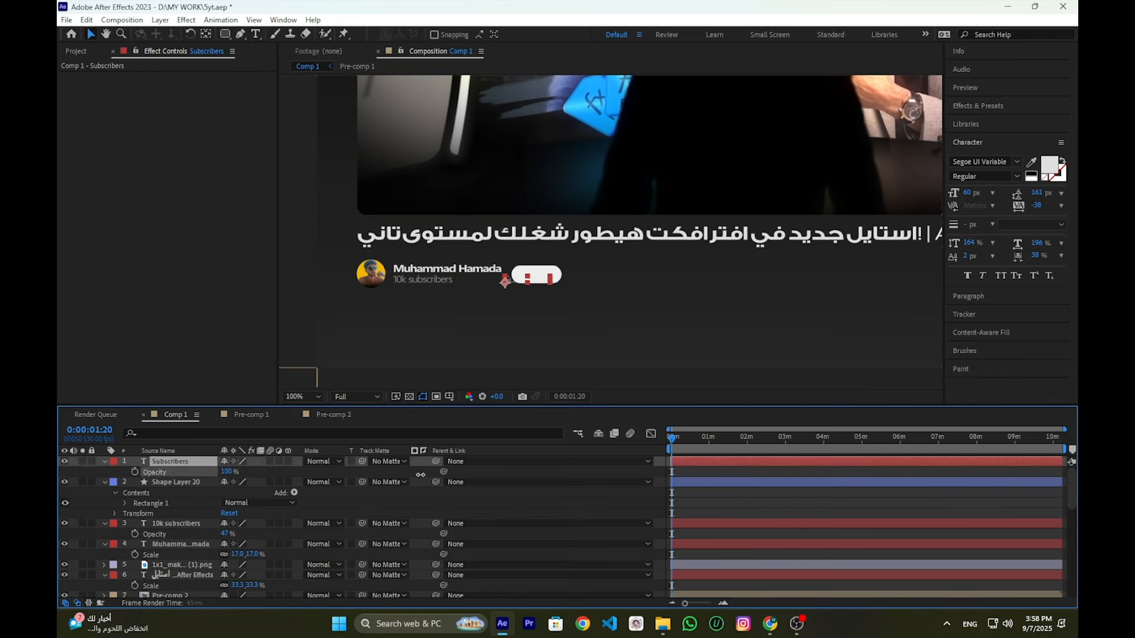
double_click(535, 279)
left_click(1049, 165)
left_click_drag(503, 438, 438, 467)
left_click(730, 361)
key("BackSpace")
key("BackSpace")
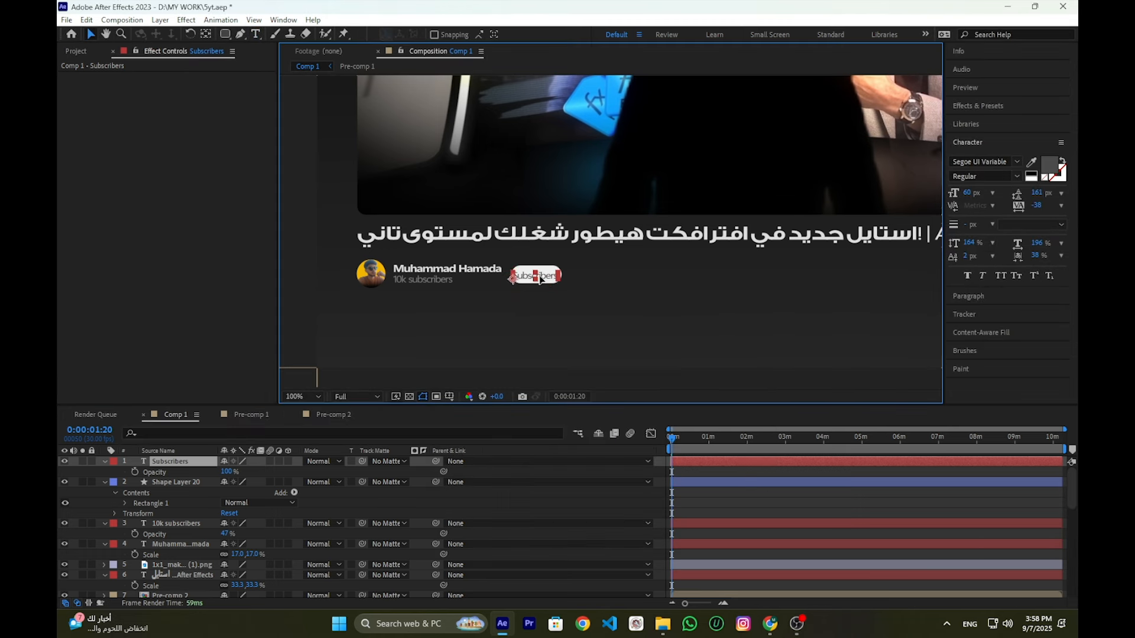
key("Escape")
key("v")
key("ctrl+t")
left_click(1016, 162)
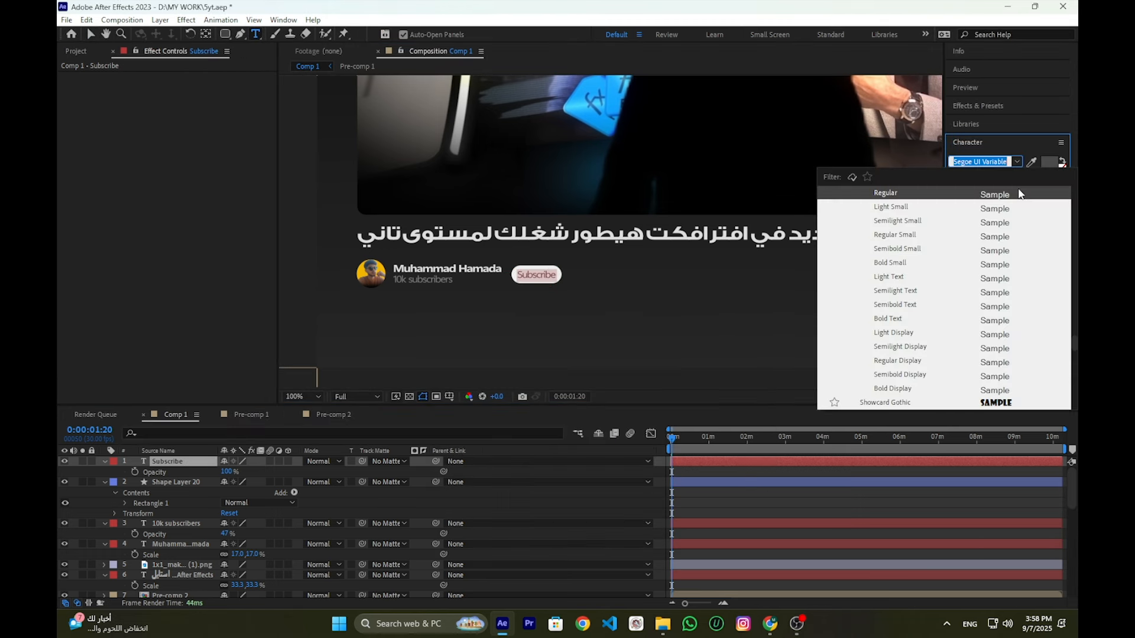
left_click(890, 263)
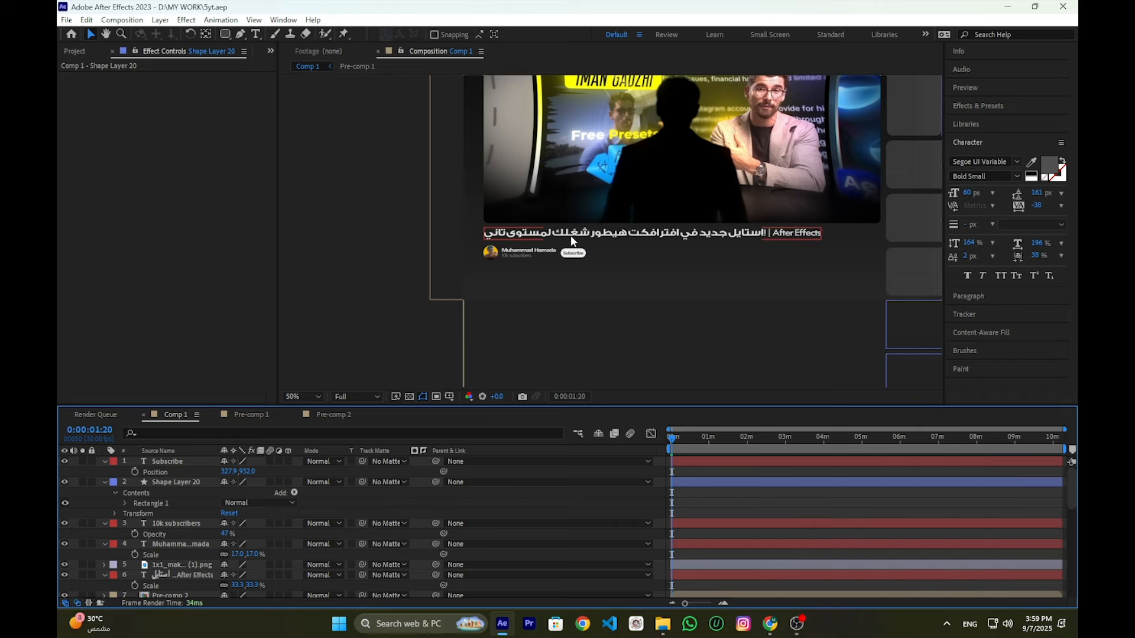
Add a shape layer with 3E3E3E fill and draw a wide box under the channel row
right_click(413, 469)
mouse_move(437, 313)
left_click(609, 411)
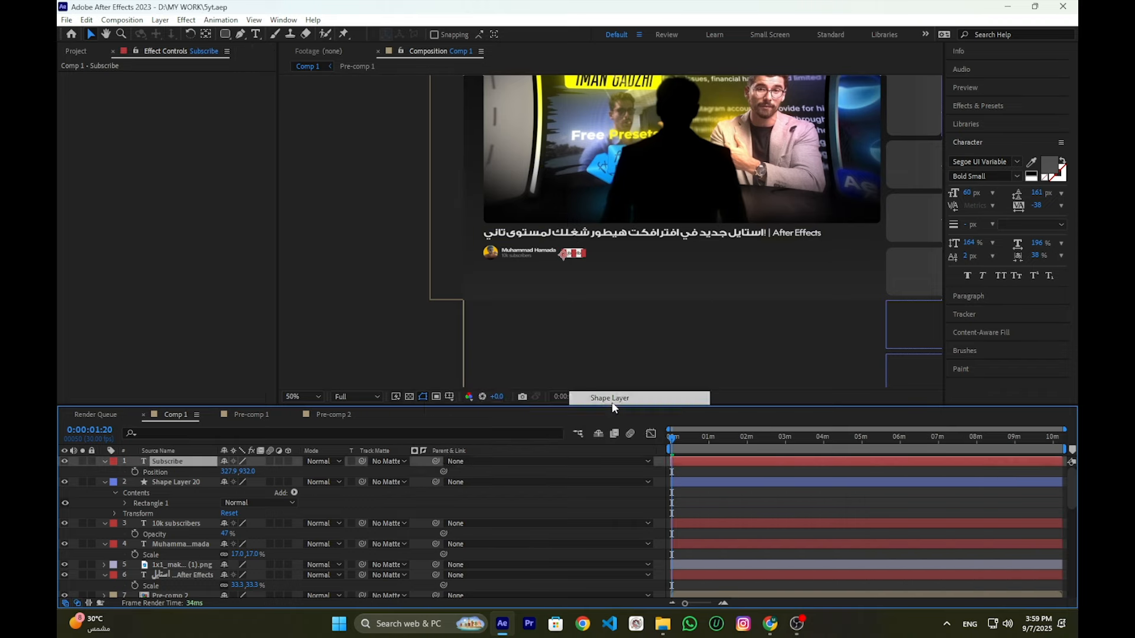
key("q")
left_click(442, 35)
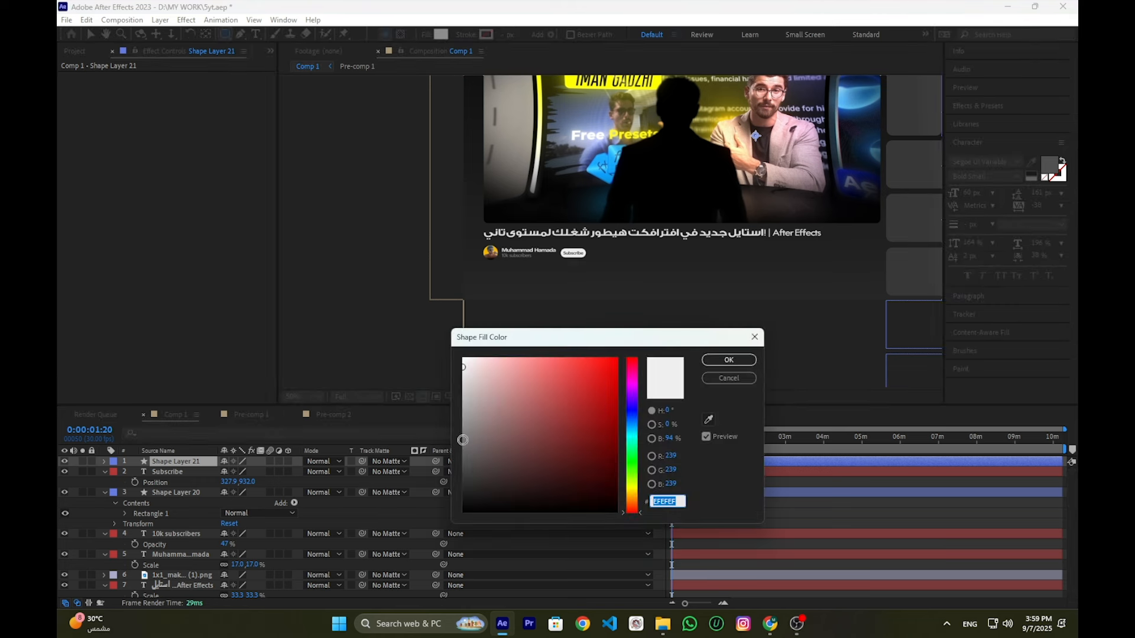
left_click(751, 362)
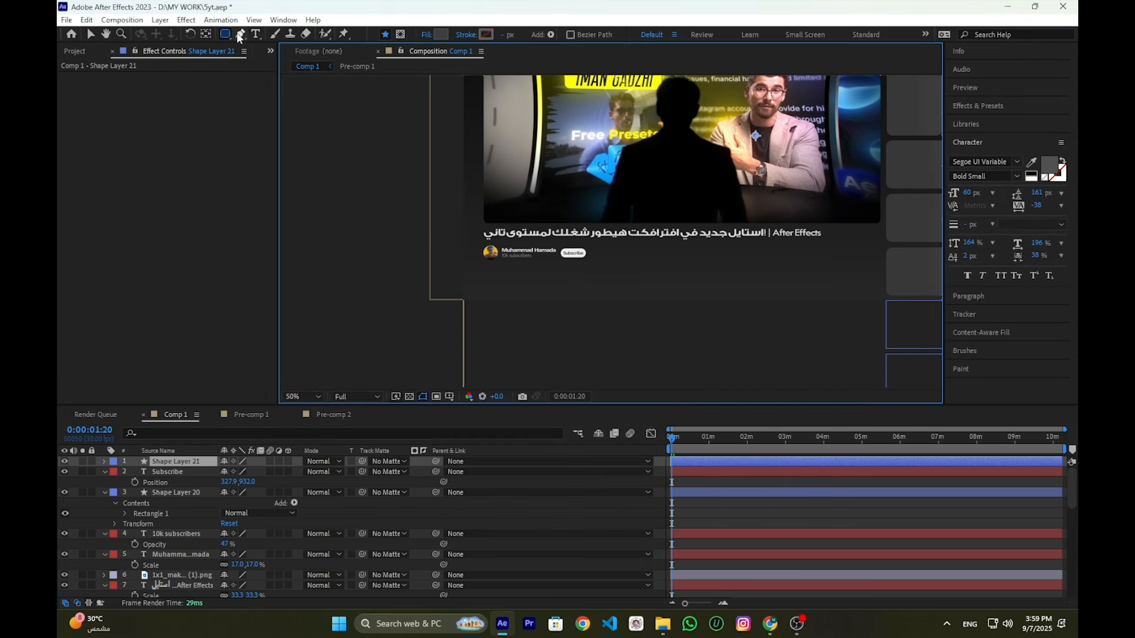
left_click_drag(529, 302, 876, 298)
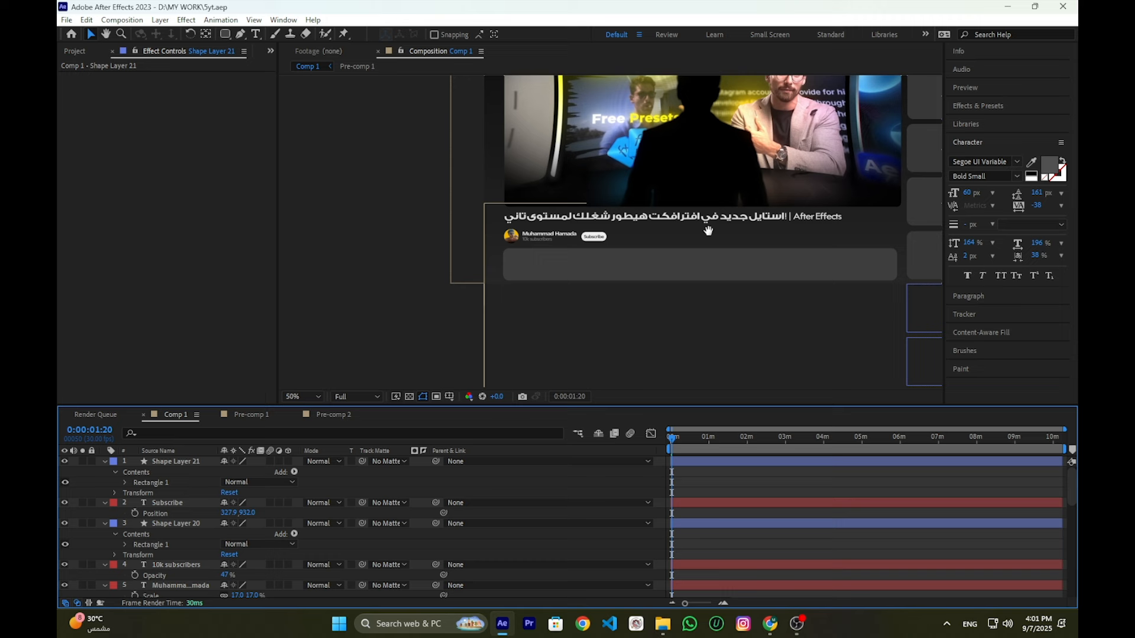
left_click_drag(708, 230, 583, 320)
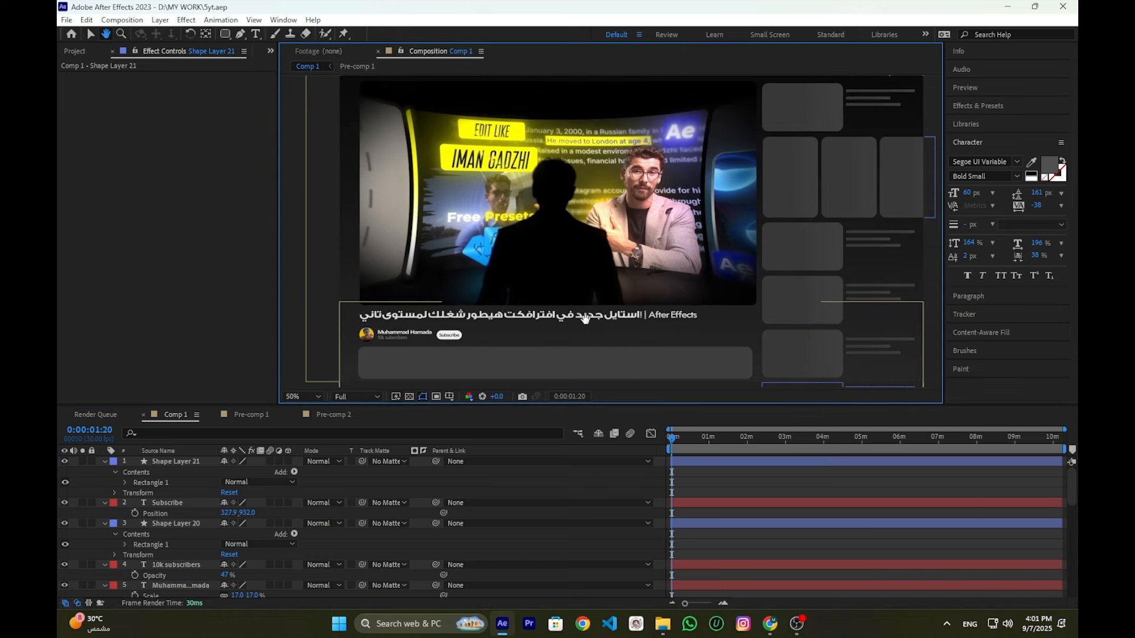
Paste '9,469 views Aug 9, 2025' into a copied text layer and move it to the box's top-left
double_click(455, 241)
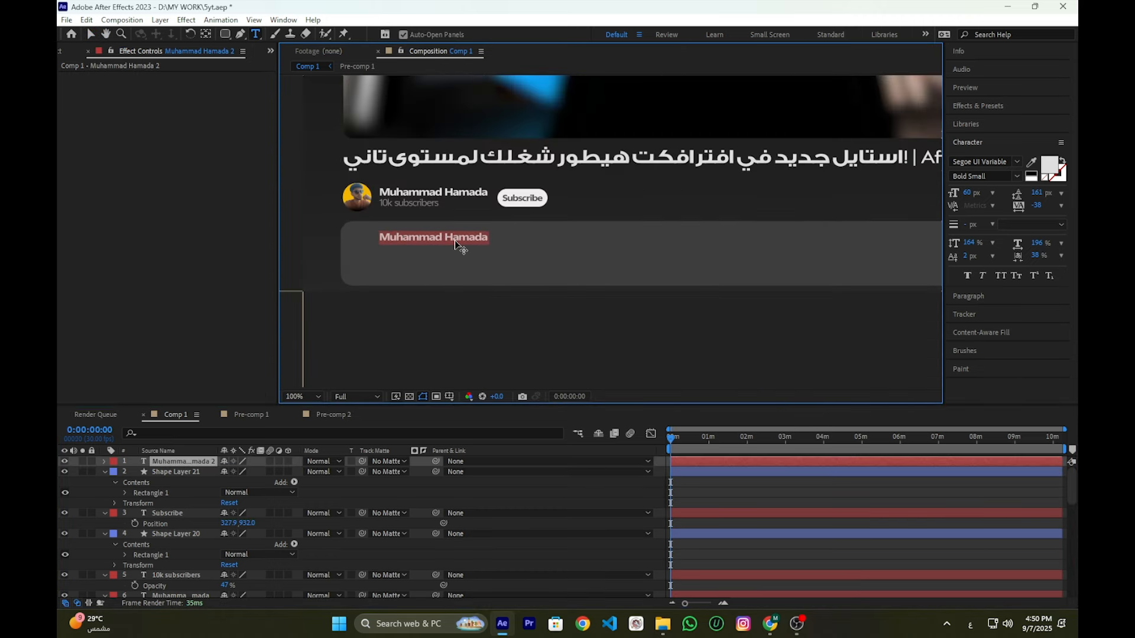
type("9,469 views Aug 9, 2025")
key("ctrl+a")
scroll(449, 237, "up", 2)
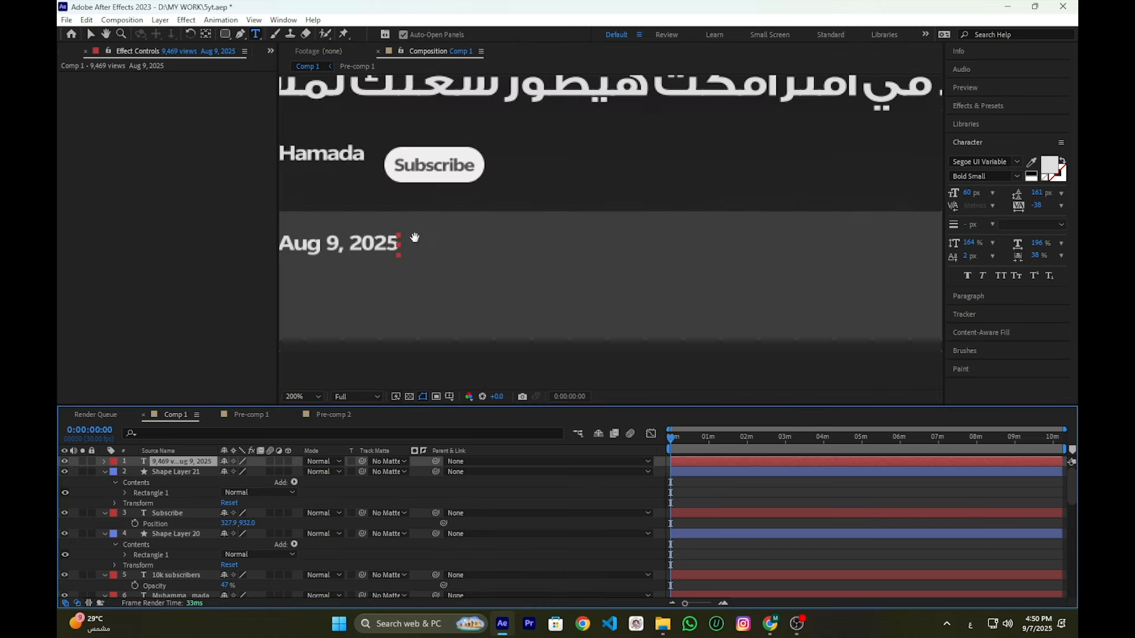
left_click_drag(415, 238, 759, 234)
key("Escape")
left_click_drag(668, 249, 615, 233)
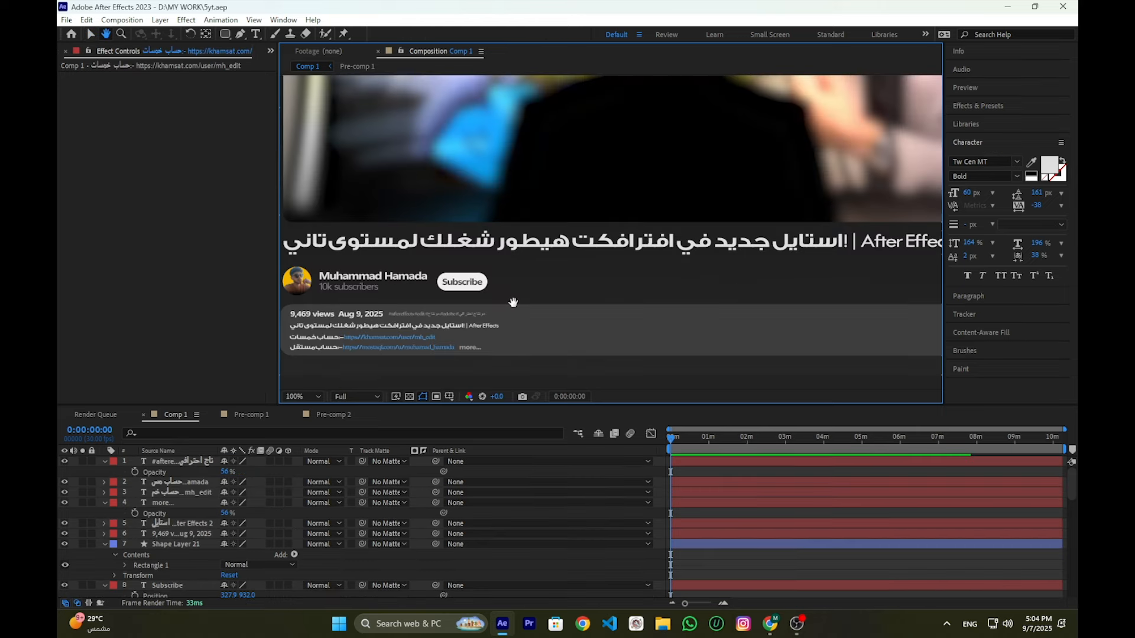
scroll(507, 304, "down", 1)
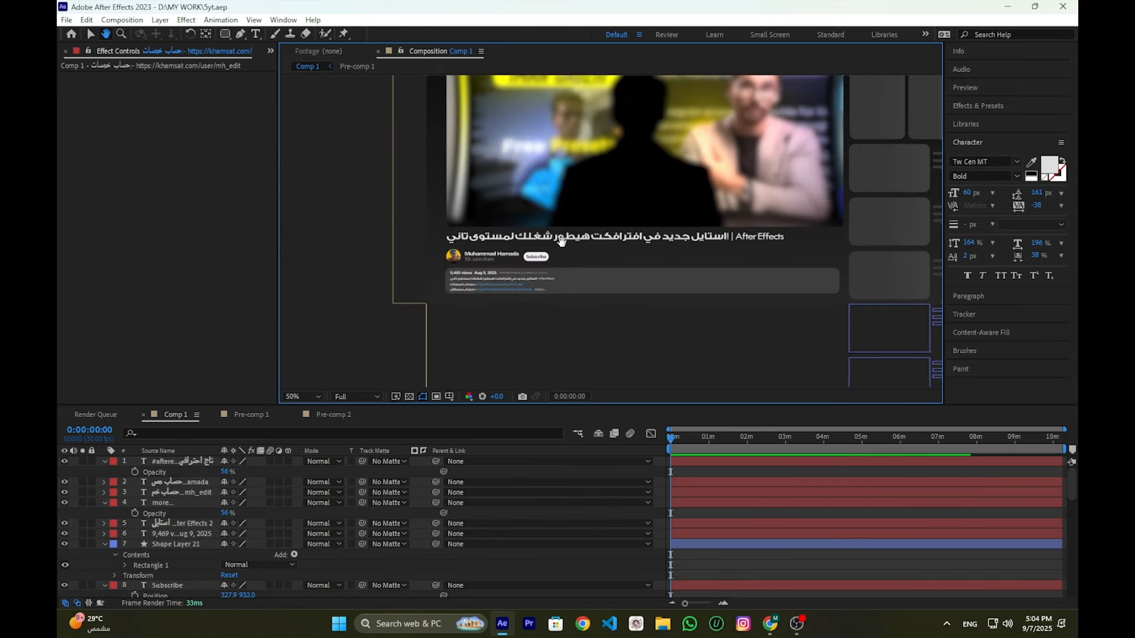
left_click_drag(561, 240, 569, 330)
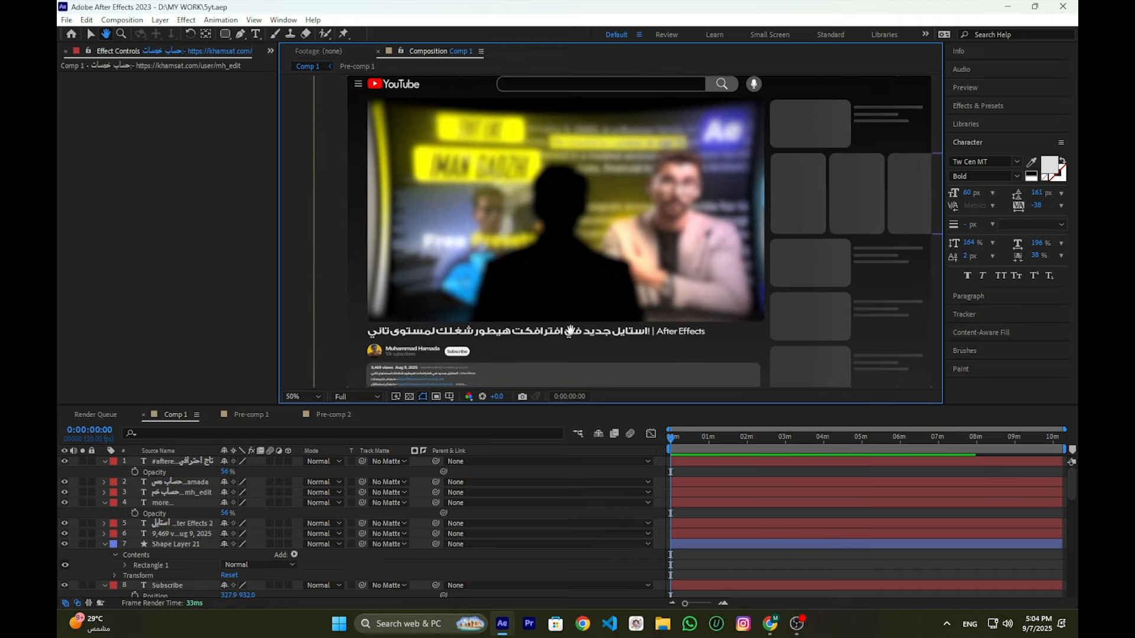
left_click_drag(575, 332, 624, 236)
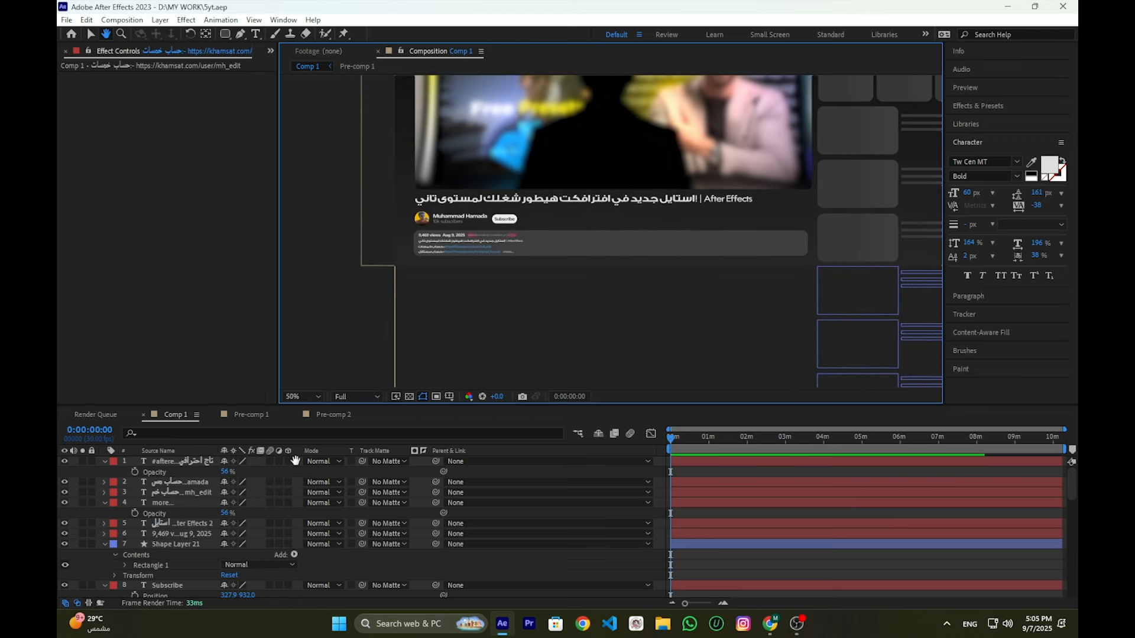
Select all layers except Black Solid 1 and turn on 3D and motion blur
key("ctrl+a")
scroll(184, 474, "down", 15)
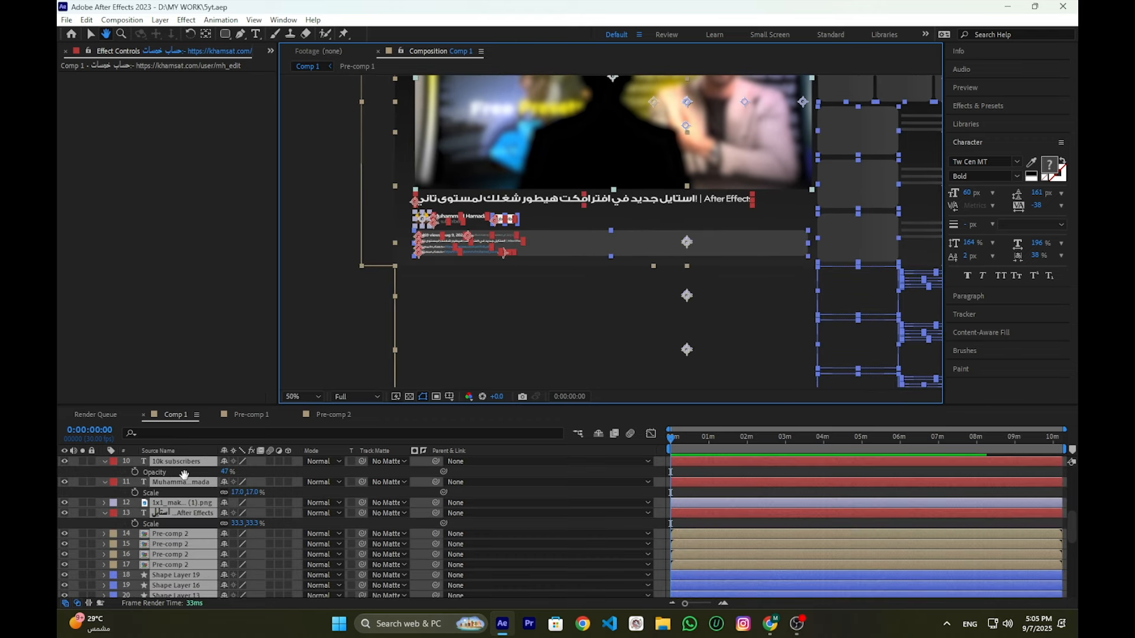
key("v")
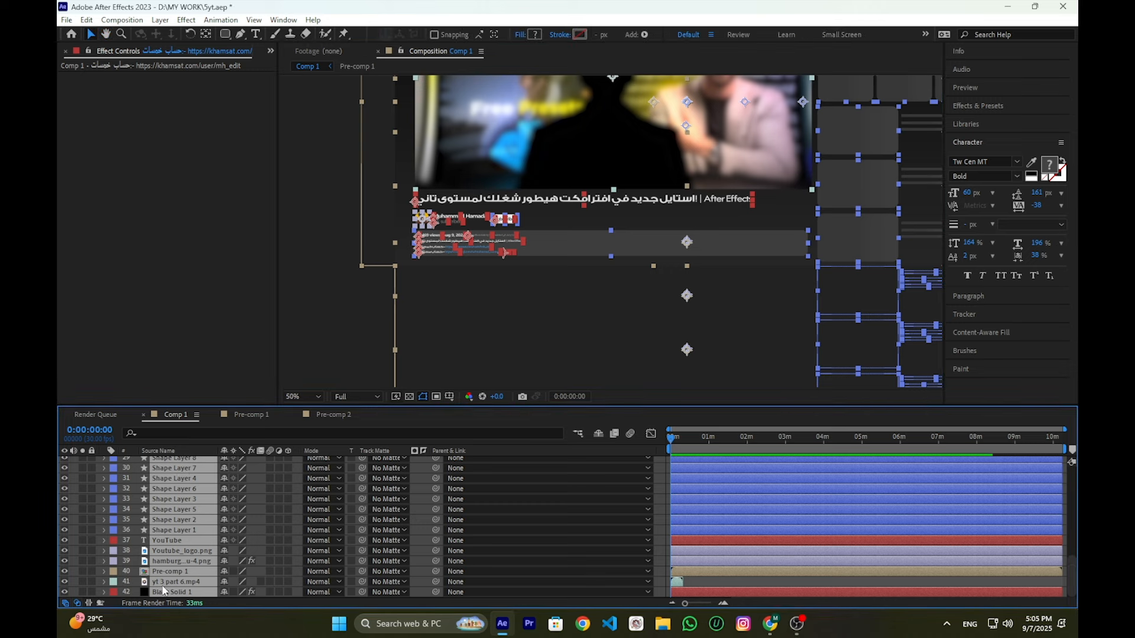
left_click(184, 594, "ctrl")
left_click(288, 580)
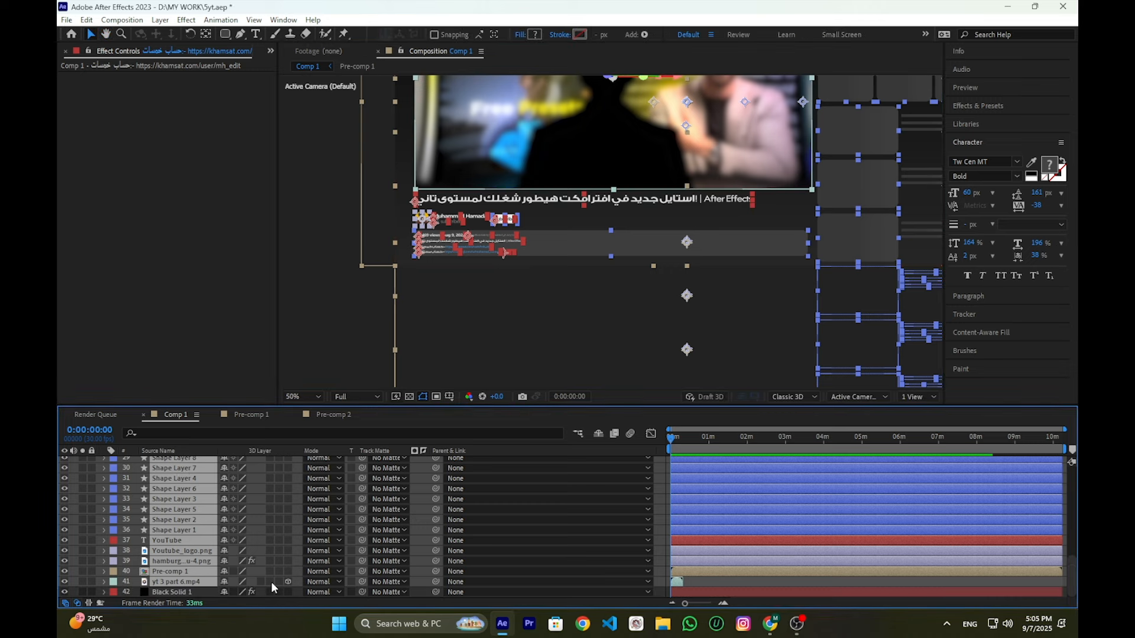
left_click(272, 582)
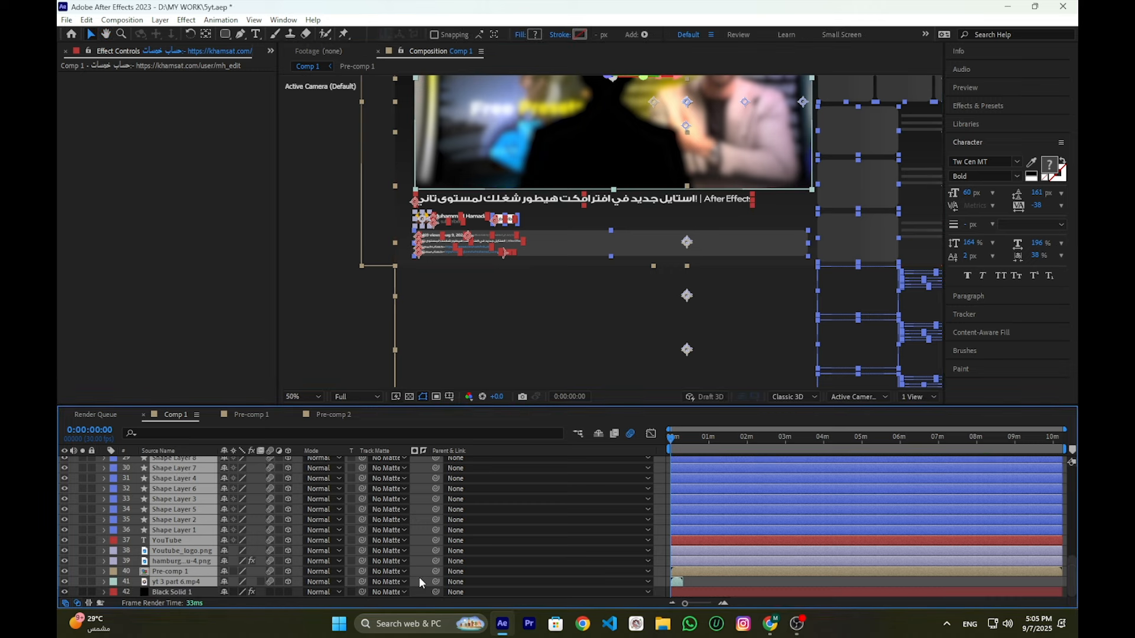
Add Camera 1 with default settings and reveal its Position (960, 964, -1493.3)
right_click(421, 464)
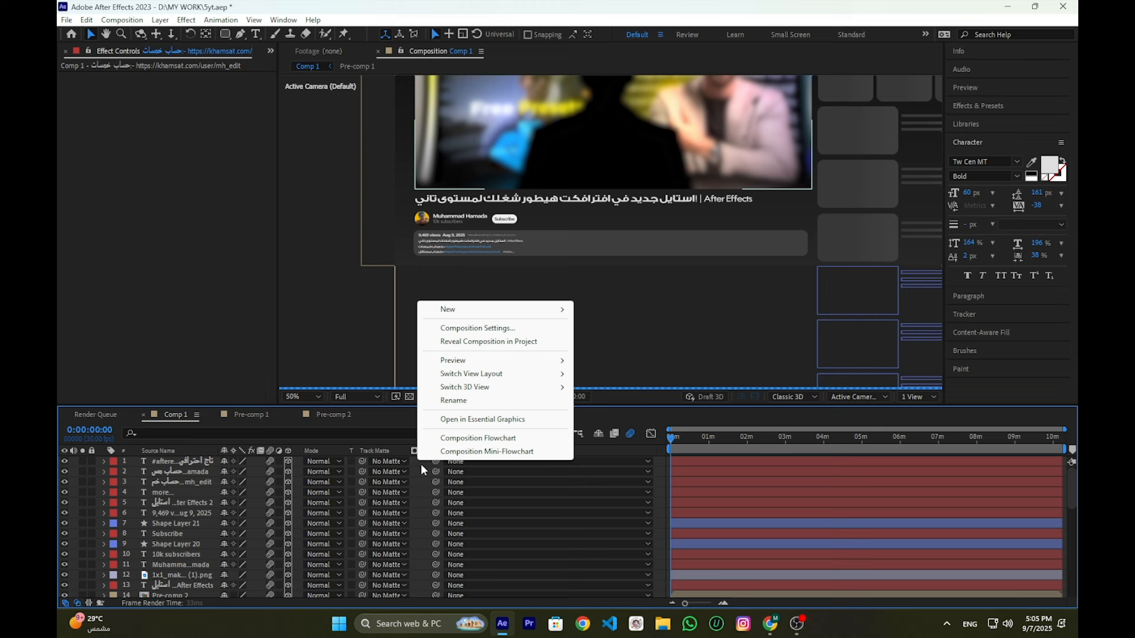
mouse_move(513, 309)
left_click(621, 368)
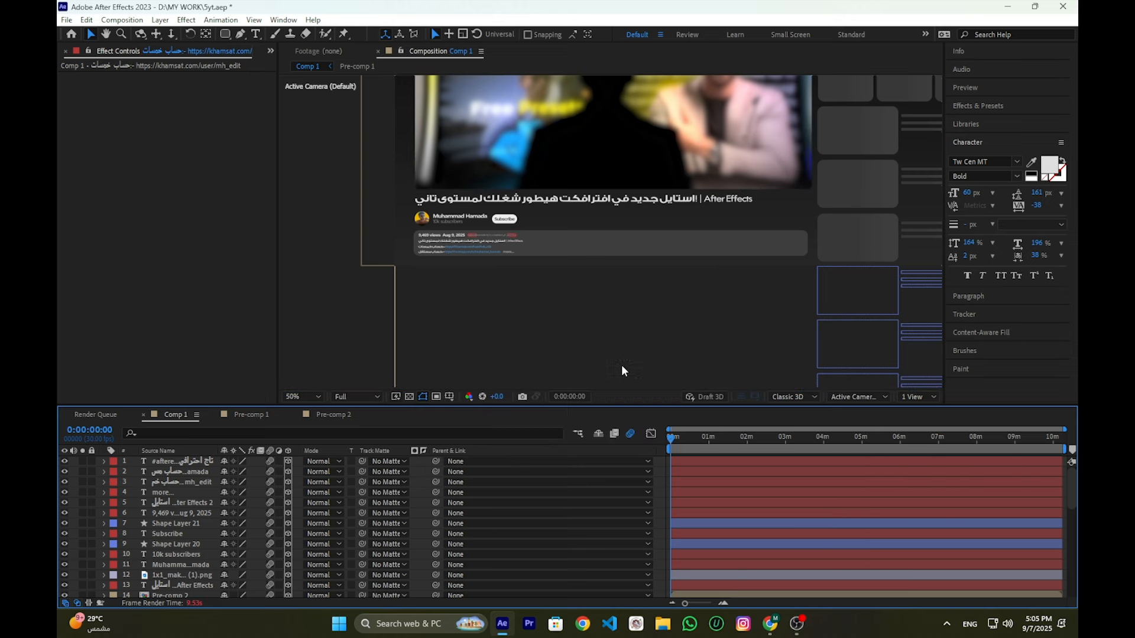
left_click(768, 486)
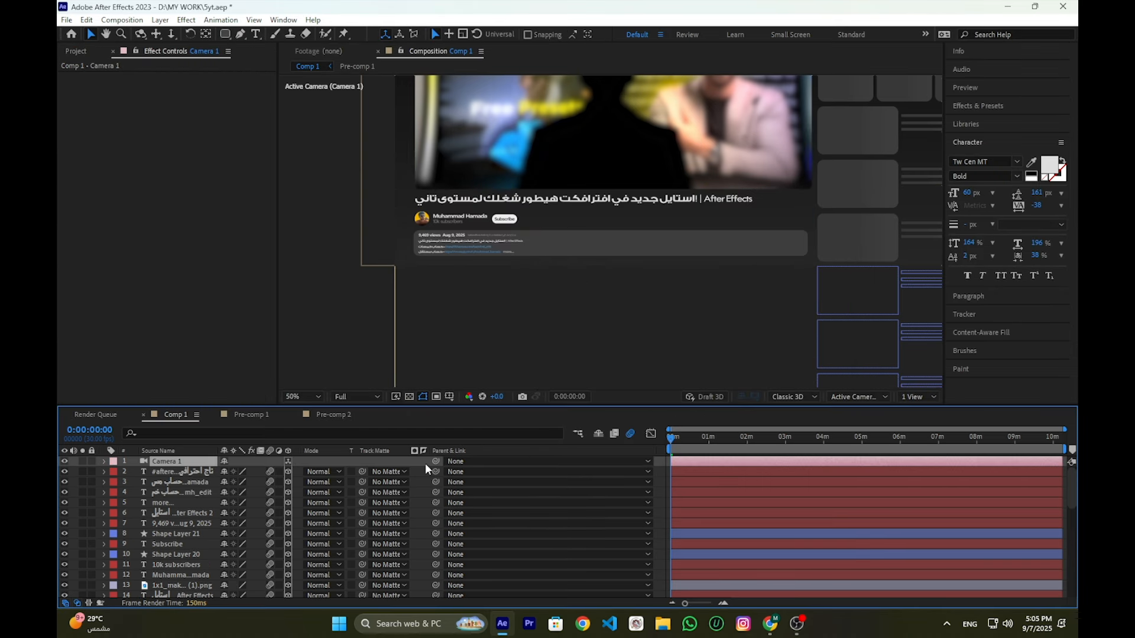
key("p")
left_click_drag(272, 473, 449, 306)
key("ctrl+z")
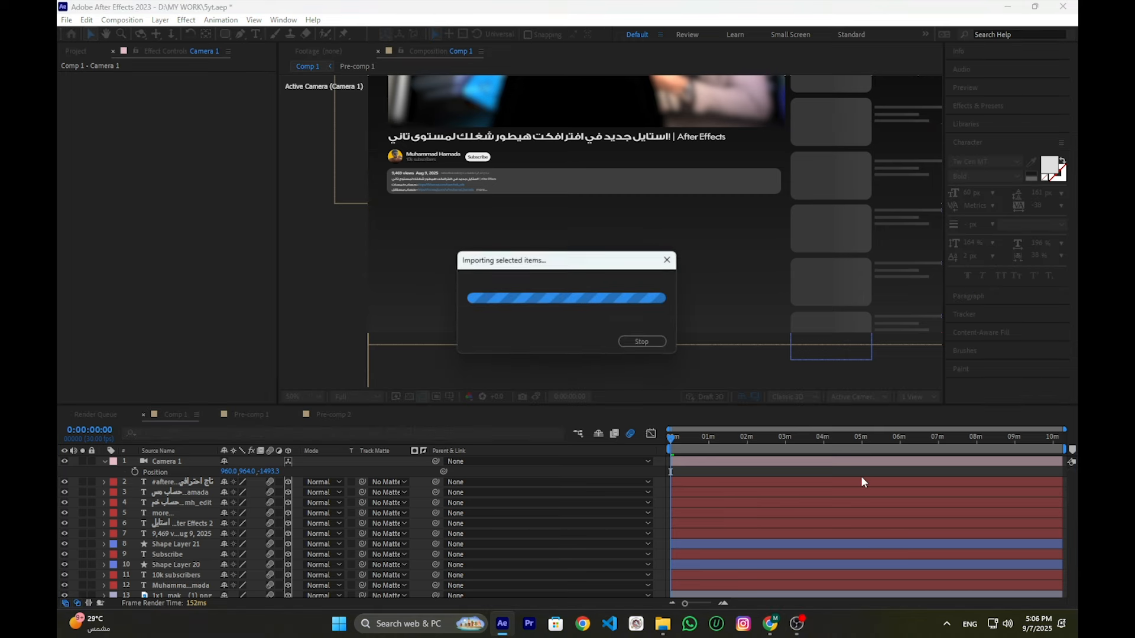
Make the member.png avatar 3D with motion blur, shrink it and move it below the description
left_click(287, 461)
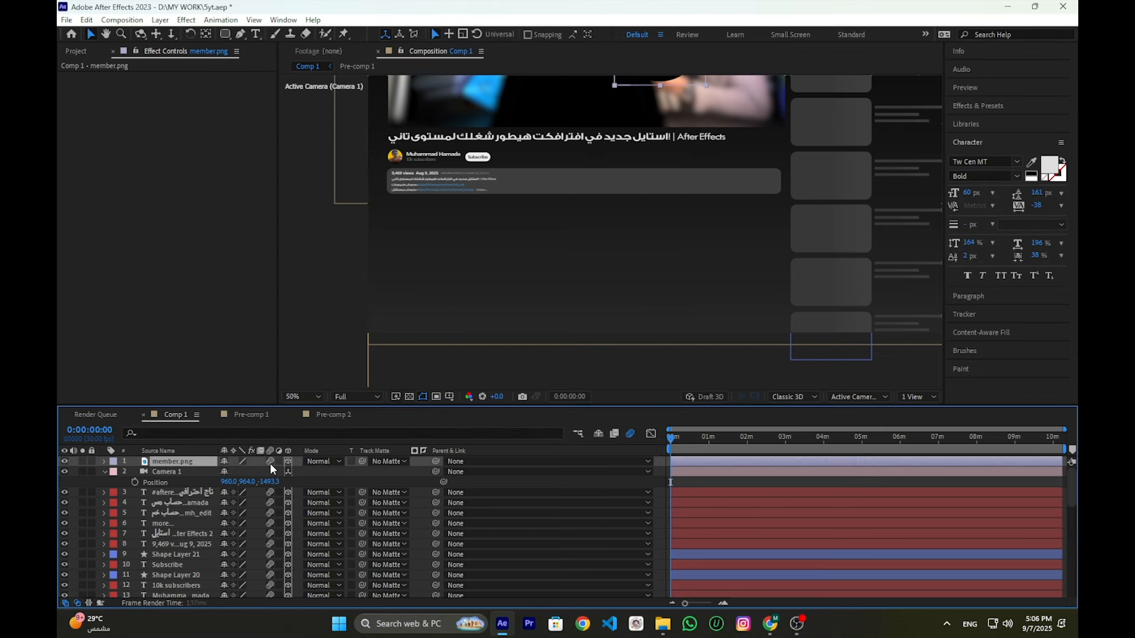
left_click(270, 461)
left_click_drag(521, 246, 451, 269)
left_click_drag(466, 193, 457, 202)
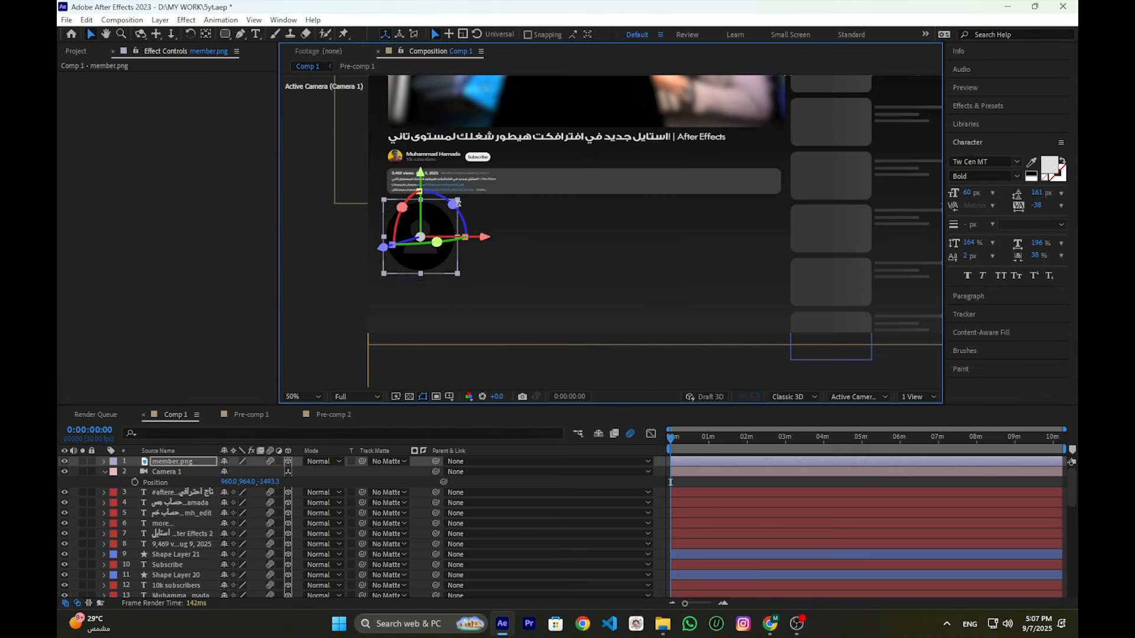
scroll(436, 228, "up", 1)
left_click_drag(399, 240, 768, 198)
left_click_drag(669, 132, 635, 166)
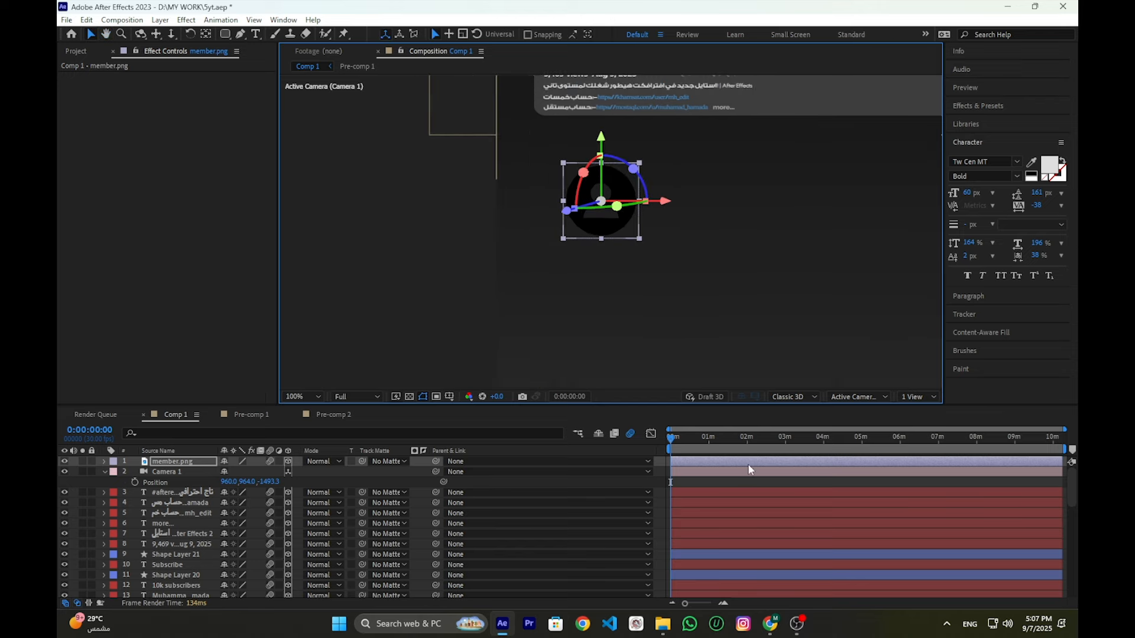
left_click(748, 471)
left_click(613, 217)
Apply the Tint effect to the avatar with a grey Map Black To colour
left_click(999, 108)
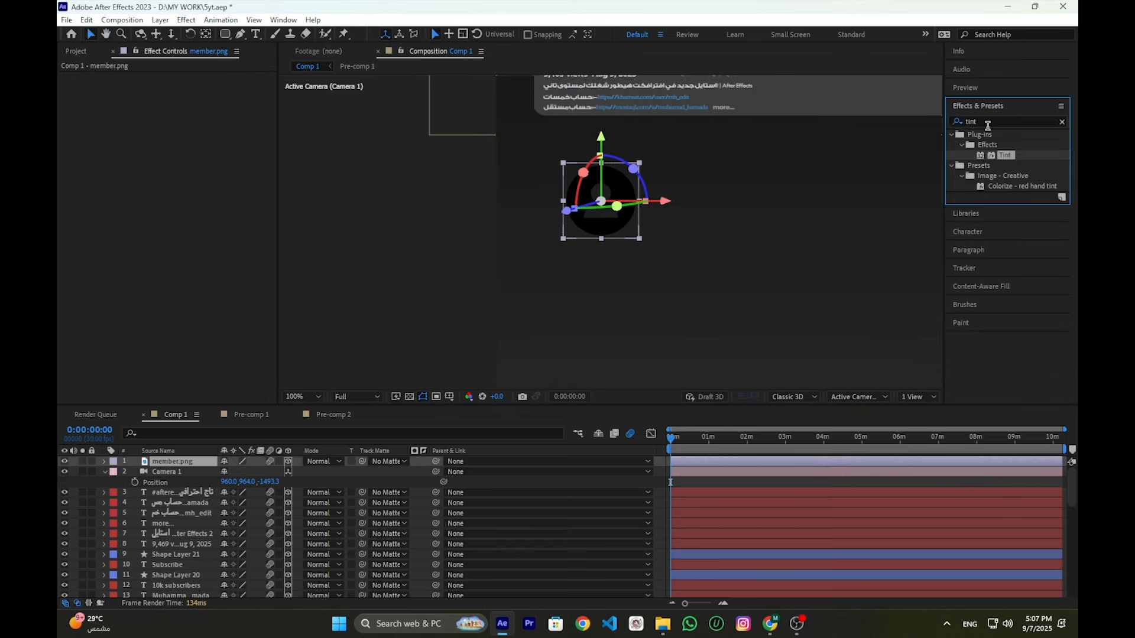
left_click_drag(1005, 155, 200, 486)
left_click(184, 87)
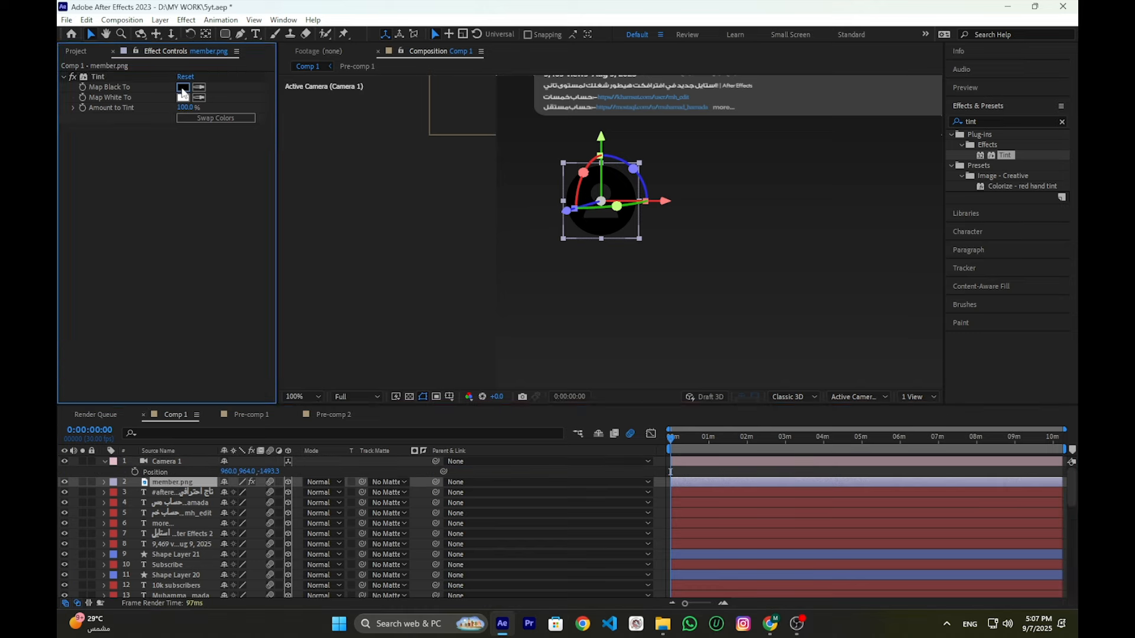
left_click_drag(471, 423, 395, 438)
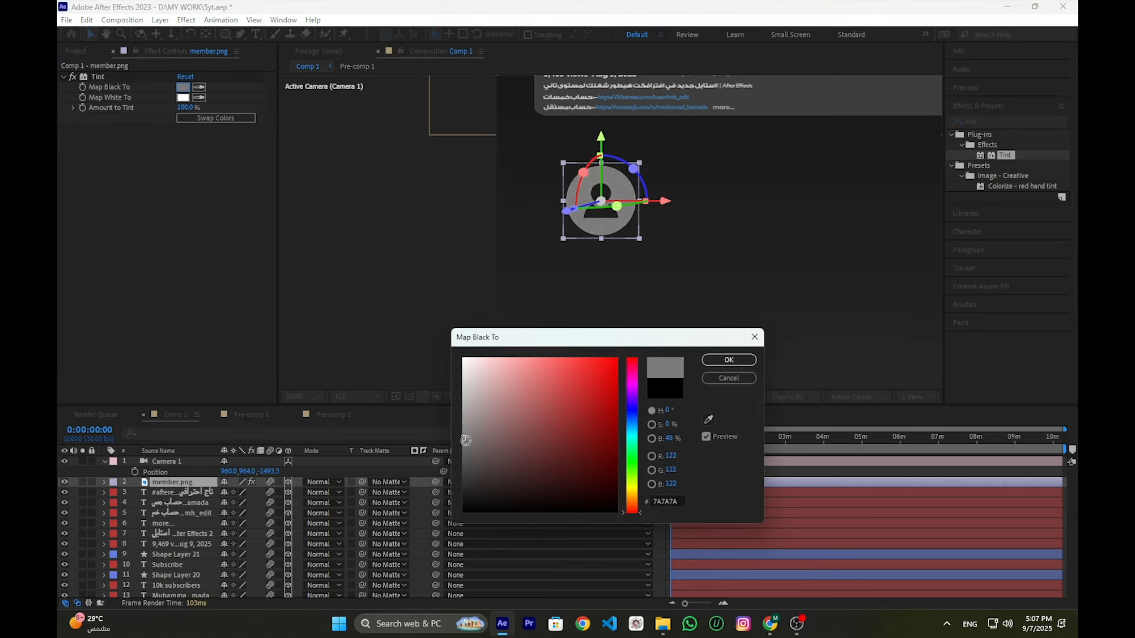
left_click_drag(466, 441, 401, 435)
key("Return")
left_click(176, 502)
Shrink the avatar further and move it left below the description box
left_click(174, 483)
left_click_drag(639, 163, 608, 264)
key("p")
key("p")
left_click_drag(597, 294, 552, 273)
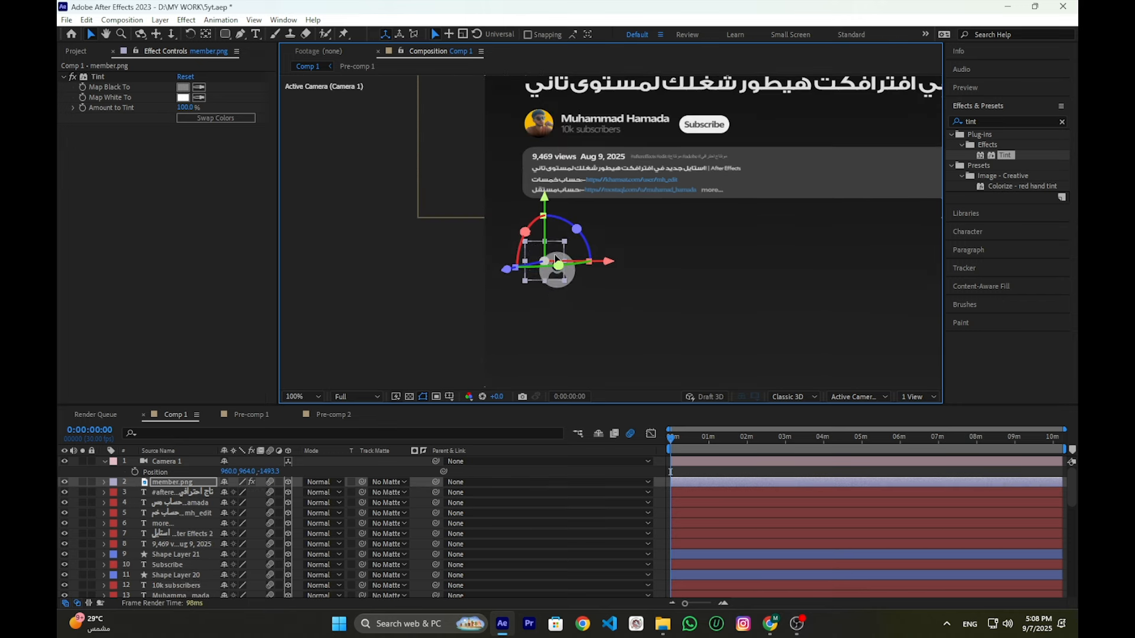
Duplicate the views text below the description and retype it as 'Comments'
left_click(778, 536)
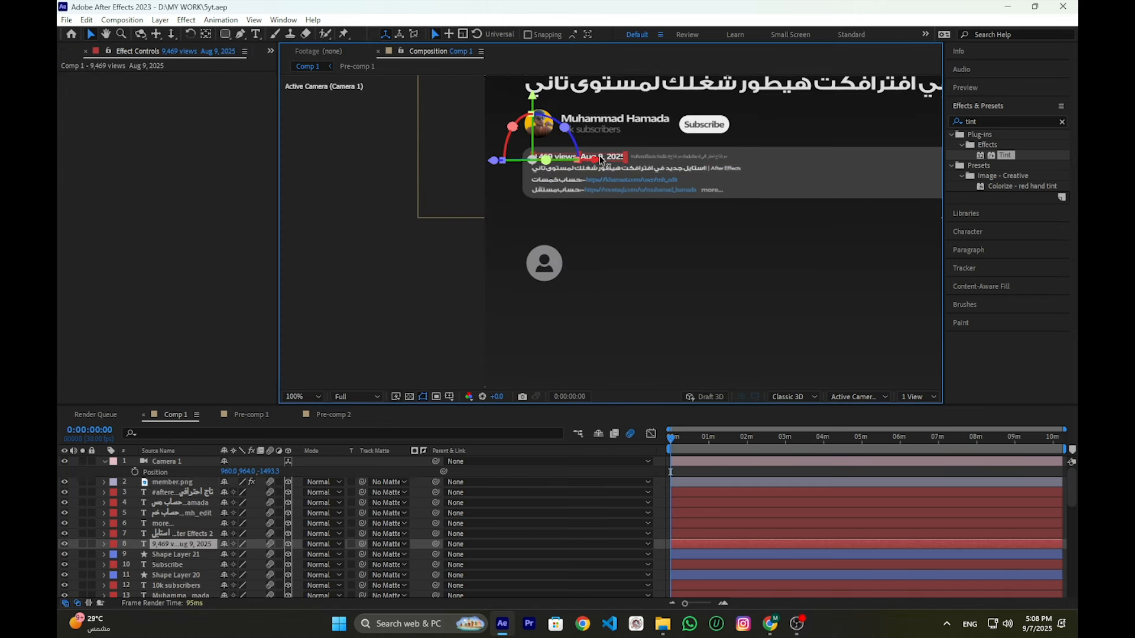
key("ctrl+d")
left_click_drag(601, 160, 621, 261)
double_click(611, 214)
type("Comments")
left_click(546, 263)
scroll(610, 230, "up", 1)
key("v")
left_click_drag(576, 230, 558, 230)
Move the avatar up to sit under the Comments heading
left_click(547, 357)
left_click_drag(527, 324, 524, 291)
left_click(559, 273)
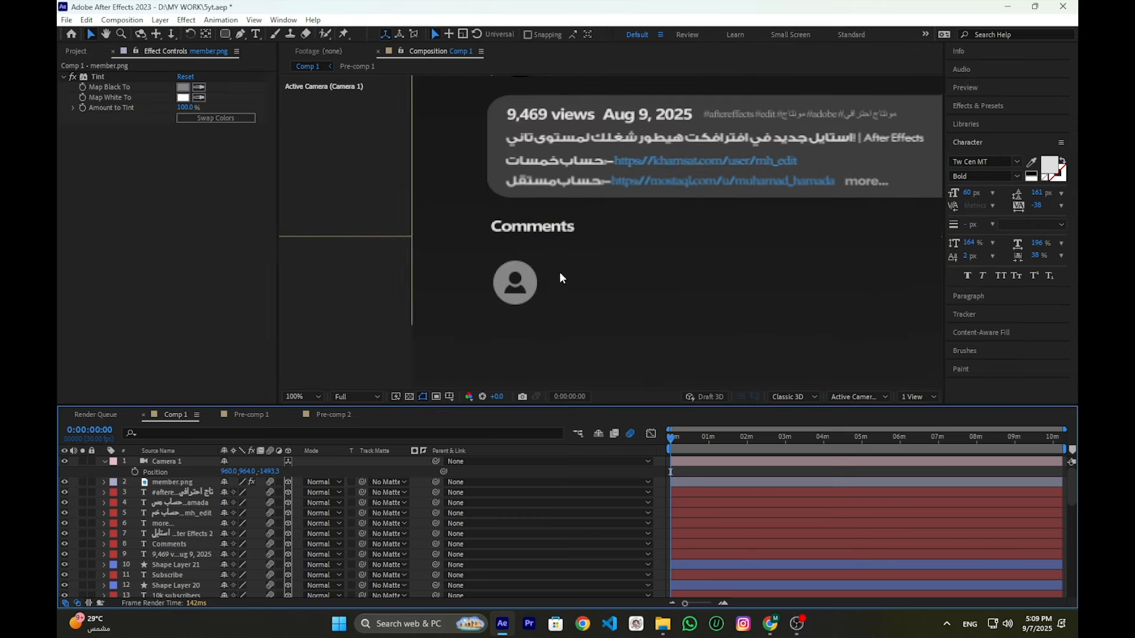
left_click(523, 287)
Search the effects for 'light' and apply CC Light Sweep to the member.png avatar
left_click(698, 543)
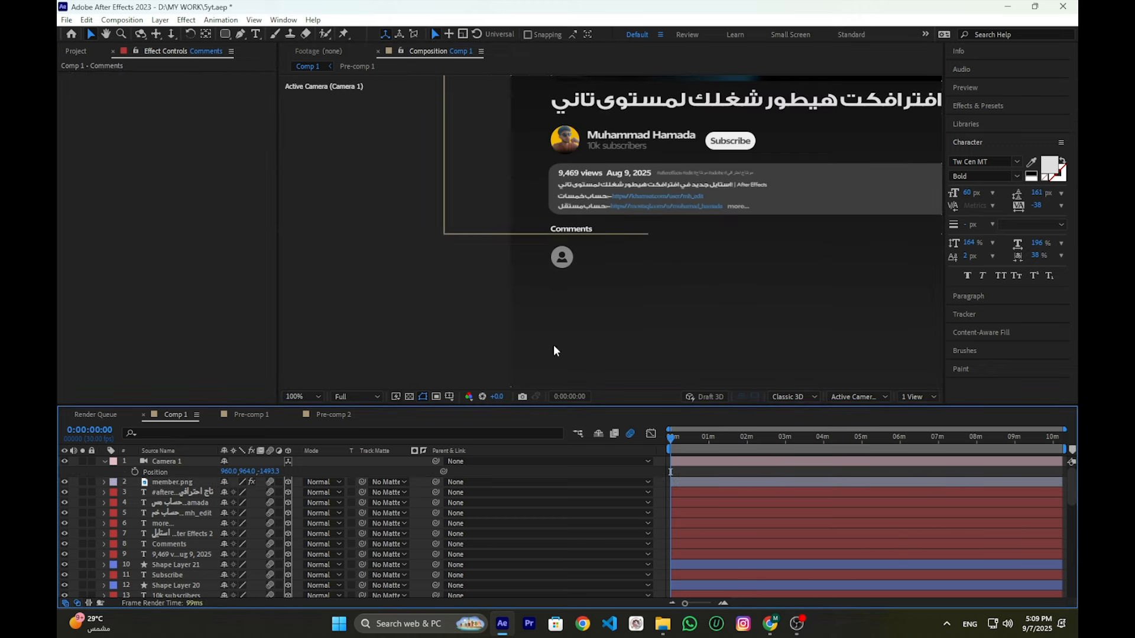
left_click(978, 105)
left_click(982, 121)
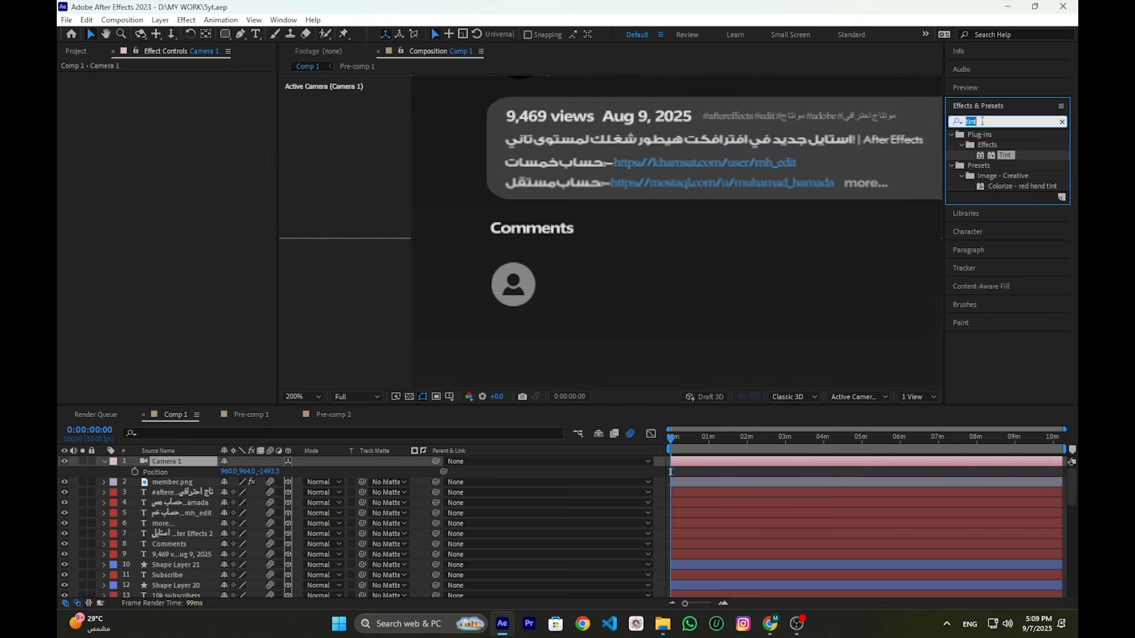
type("light")
left_click_drag(1021, 196, 692, 482)
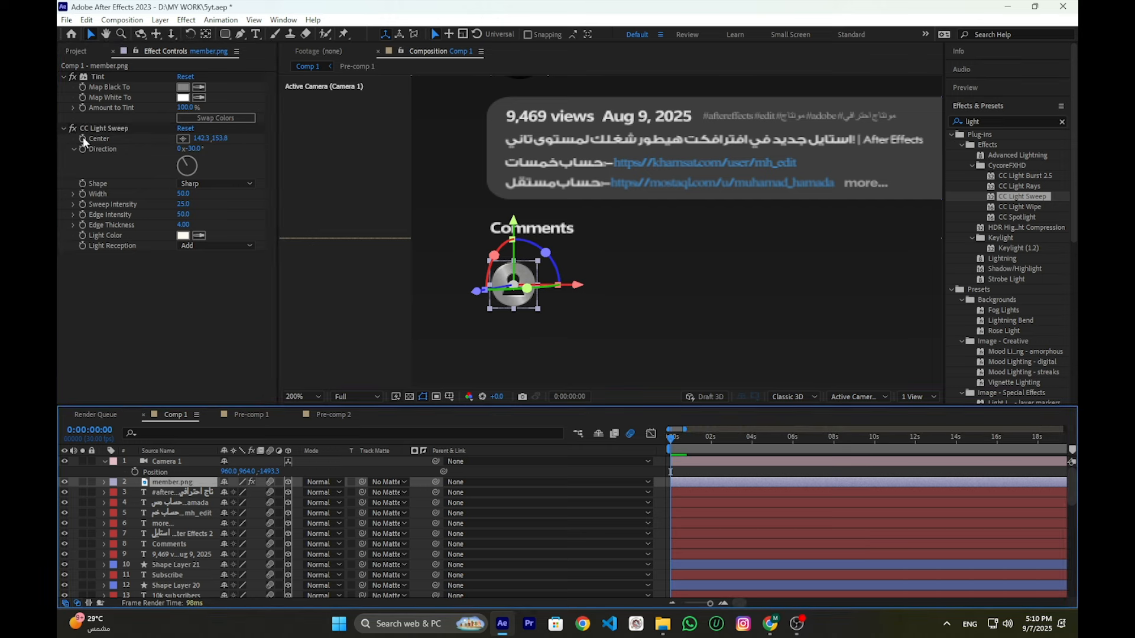
Keyframe the sweep Center from the avatar's lower left at 0s to its upper right at 2s
left_click(82, 138)
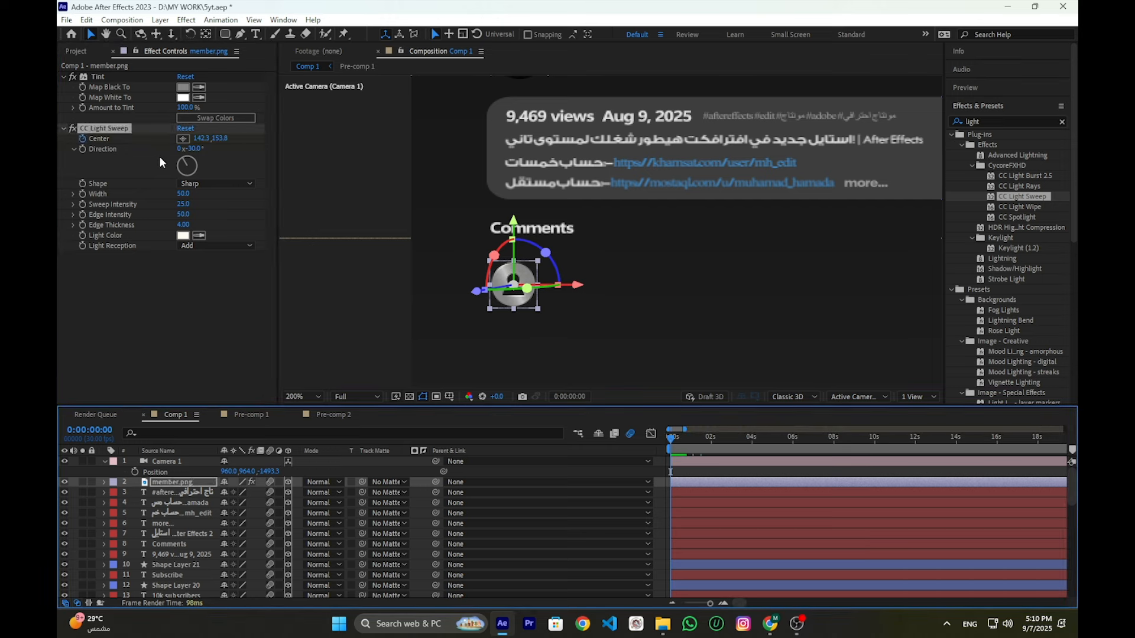
left_click(182, 138)
left_click(464, 316)
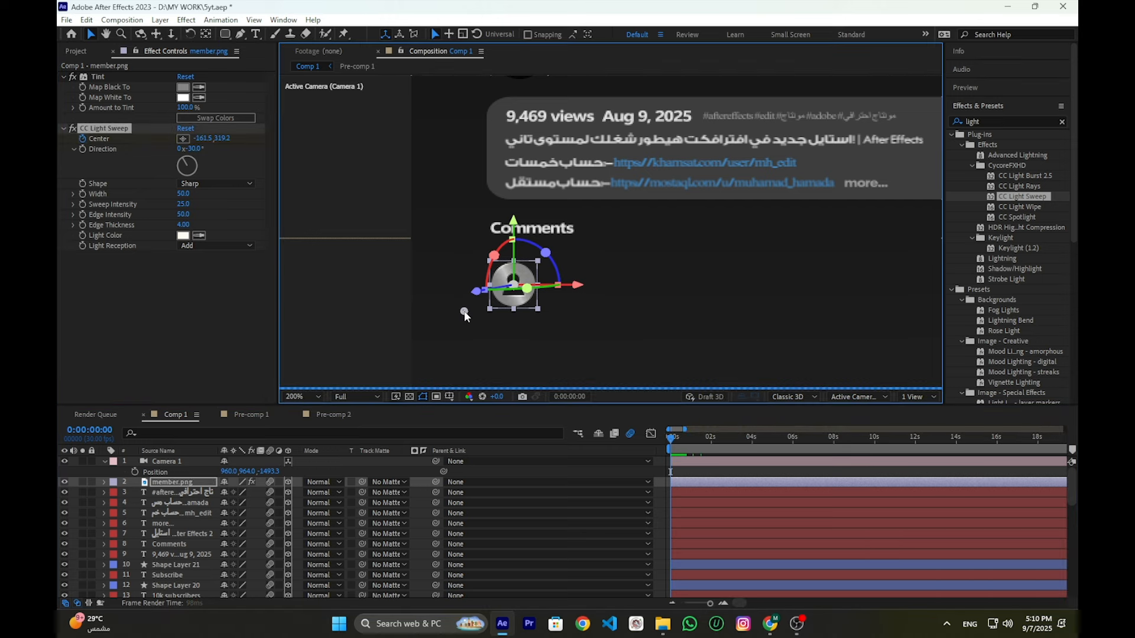
left_click_drag(697, 437, 711, 438)
left_click(183, 138)
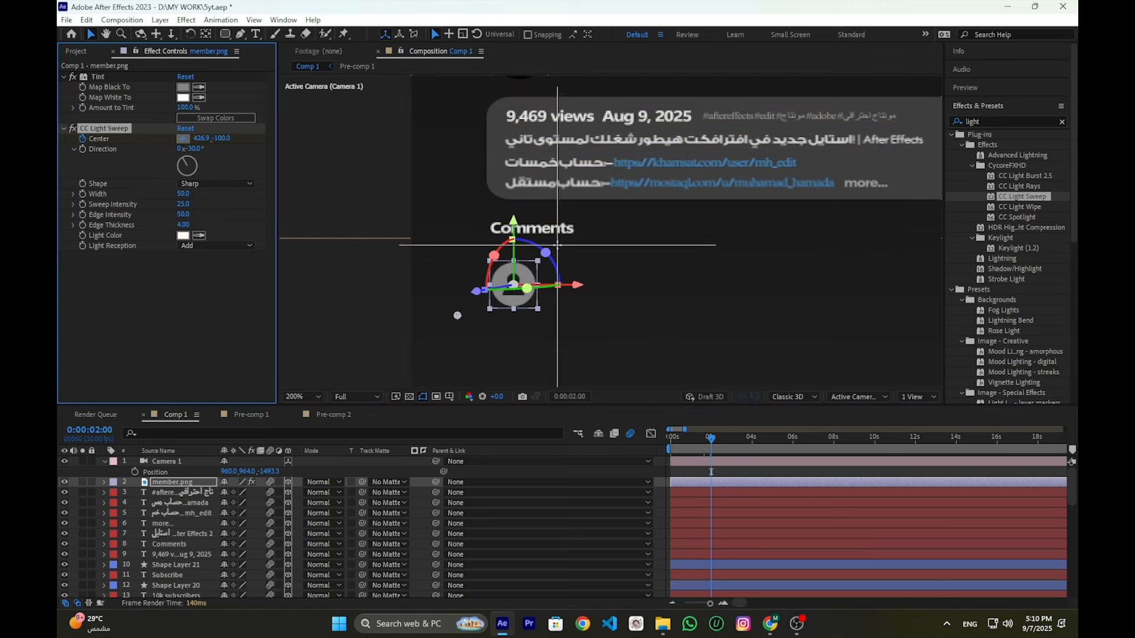
left_click(558, 244)
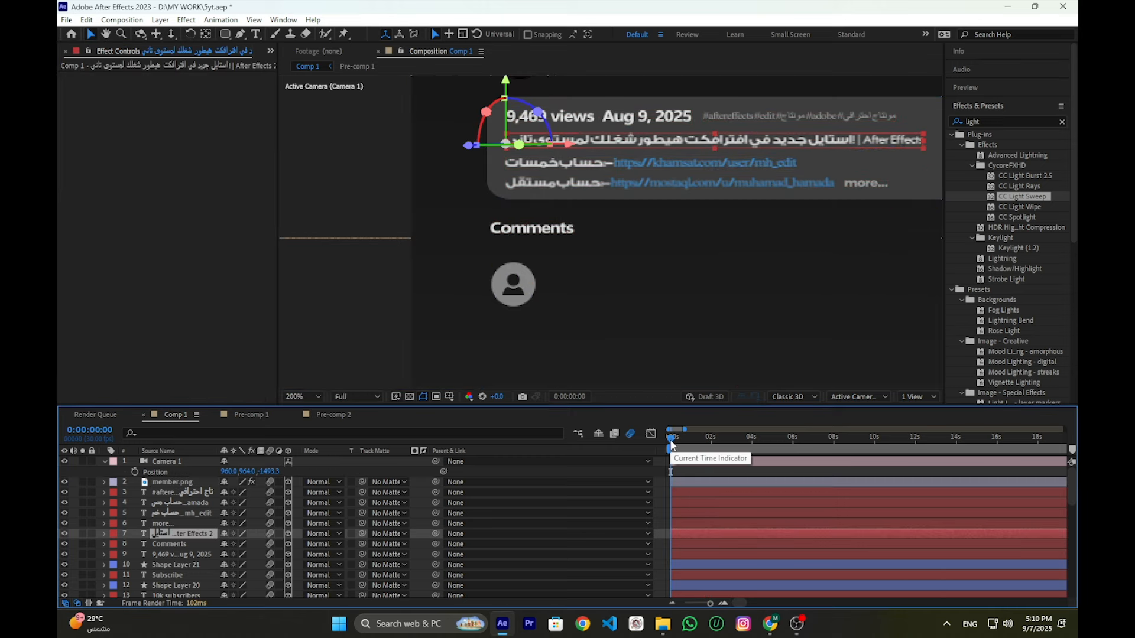
key("space")
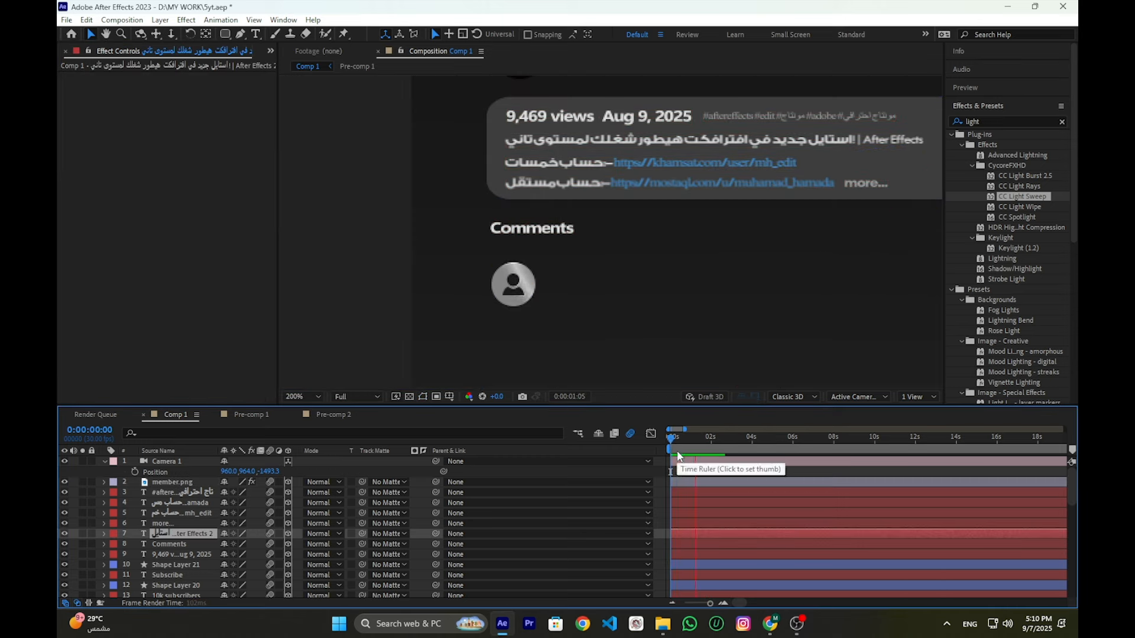
key("space")
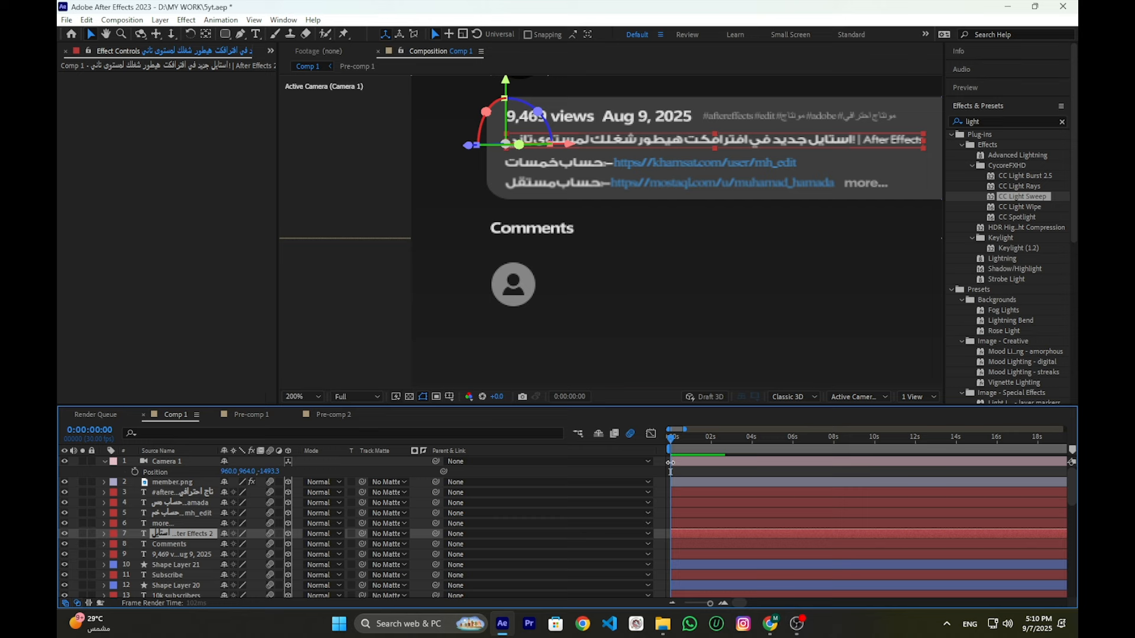
Select both sweep Center keyframes in the Graph Editor's speed graph
left_click(706, 465)
key("u")
left_click(706, 470)
key("u")
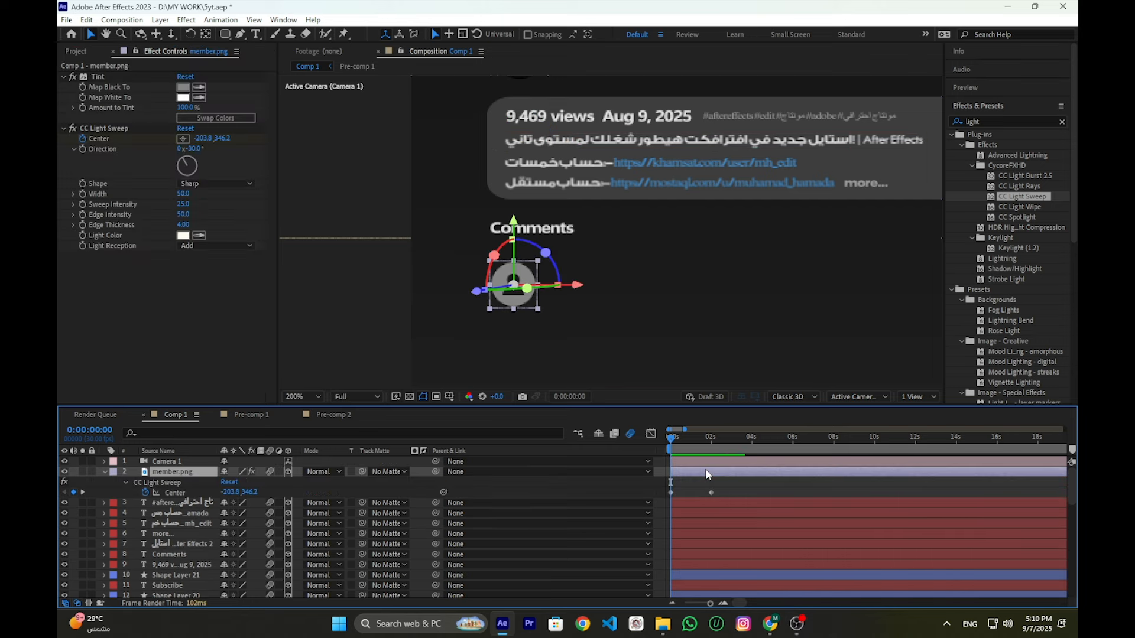
left_click_drag(724, 488, 654, 500)
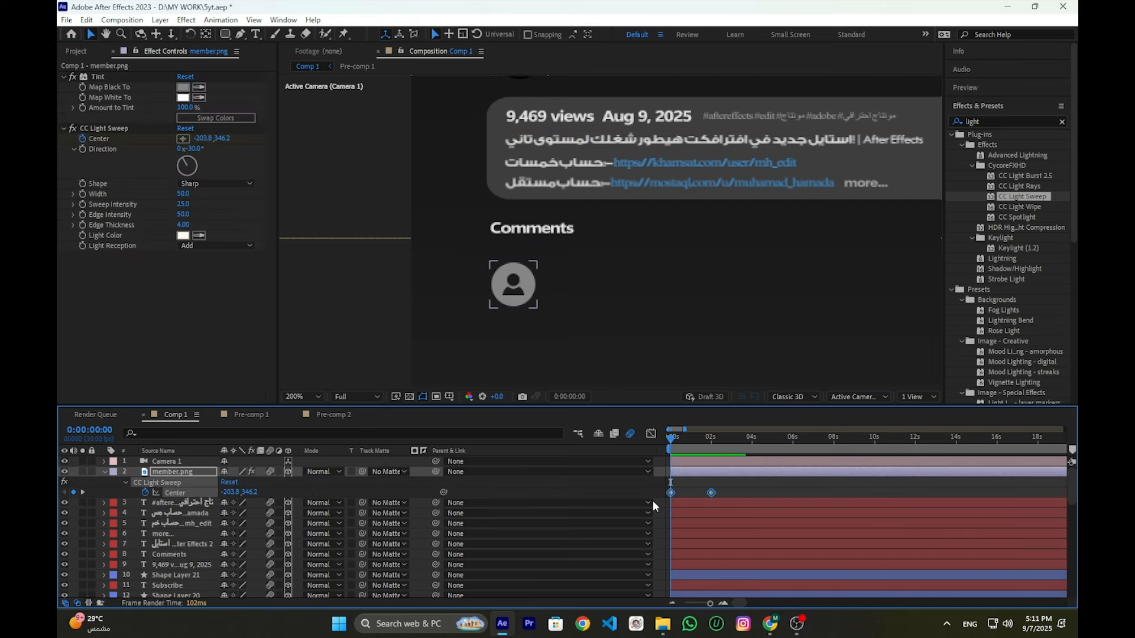
left_click(652, 435)
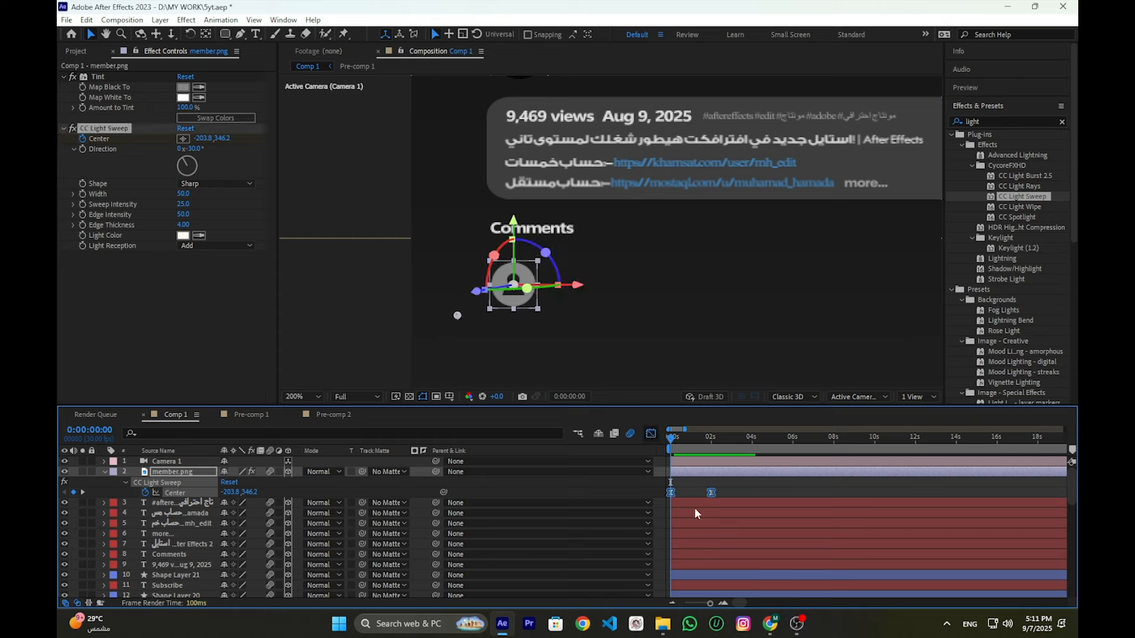
left_click_drag(753, 538, 692, 573)
Keyframe the avatar's Position to rise from Y 1178 at 0s to 1118 at 2s
key("space")
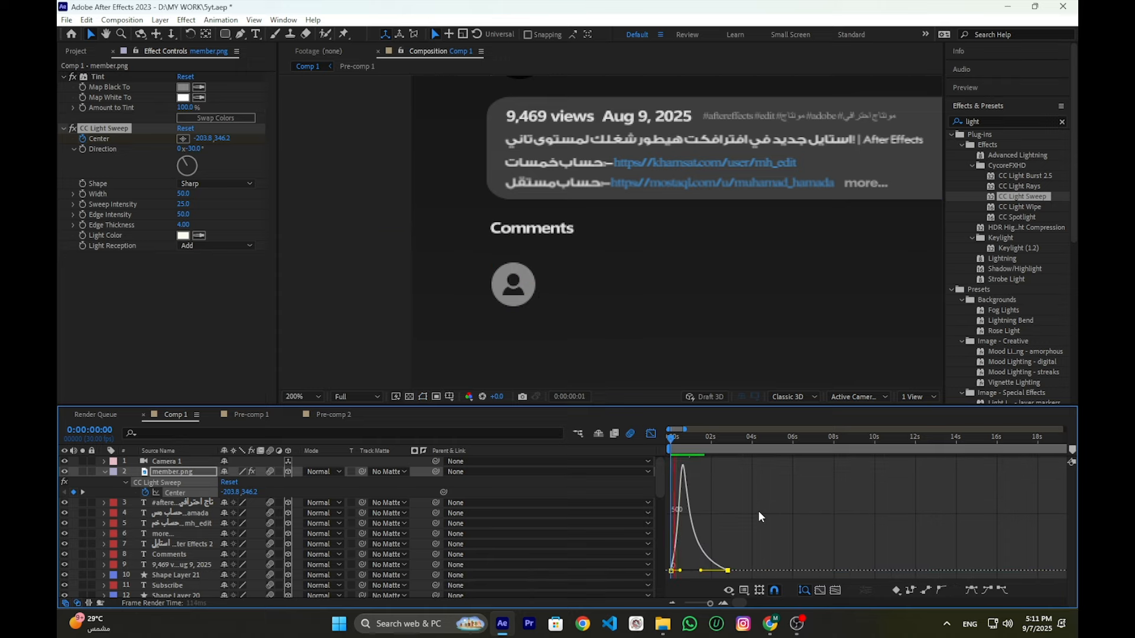
key("space")
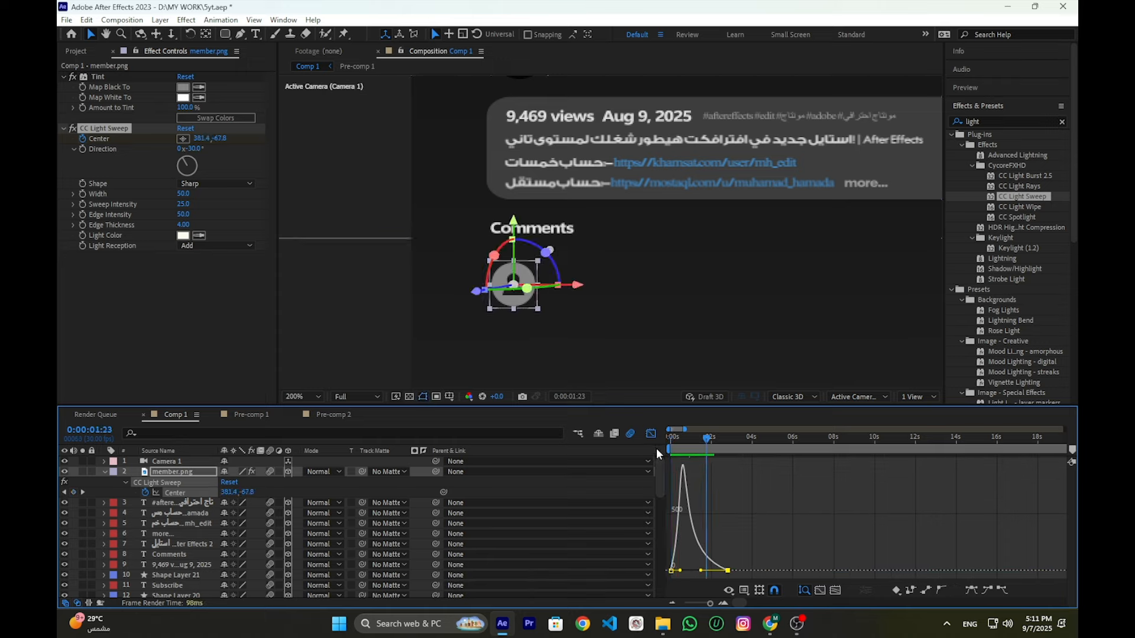
left_click(651, 434)
left_click(707, 477)
key("Home")
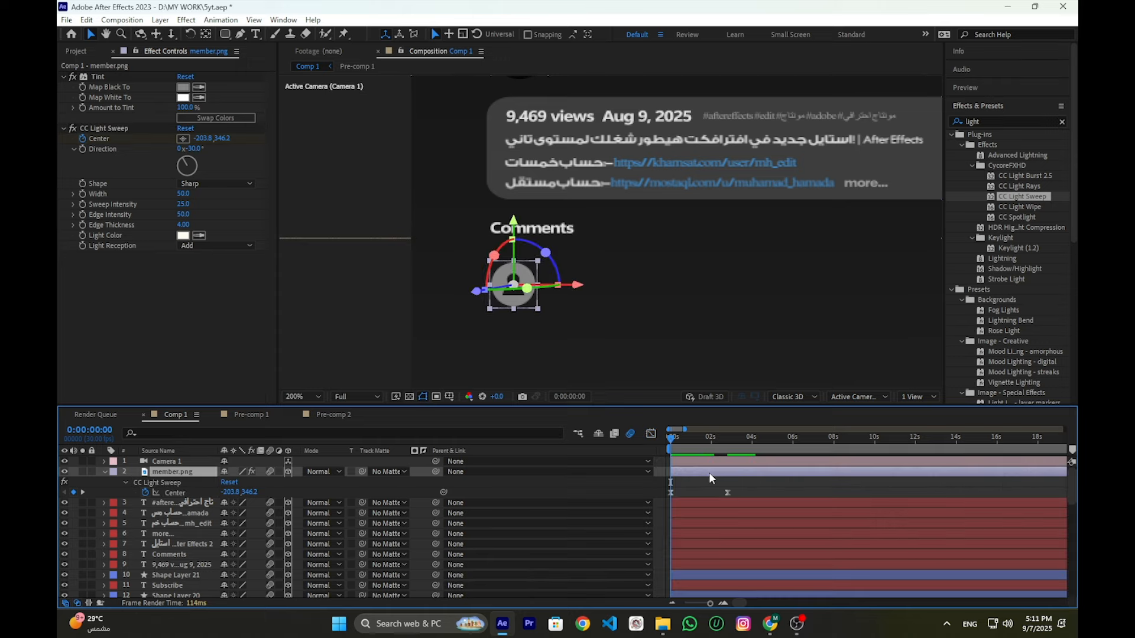
key("p")
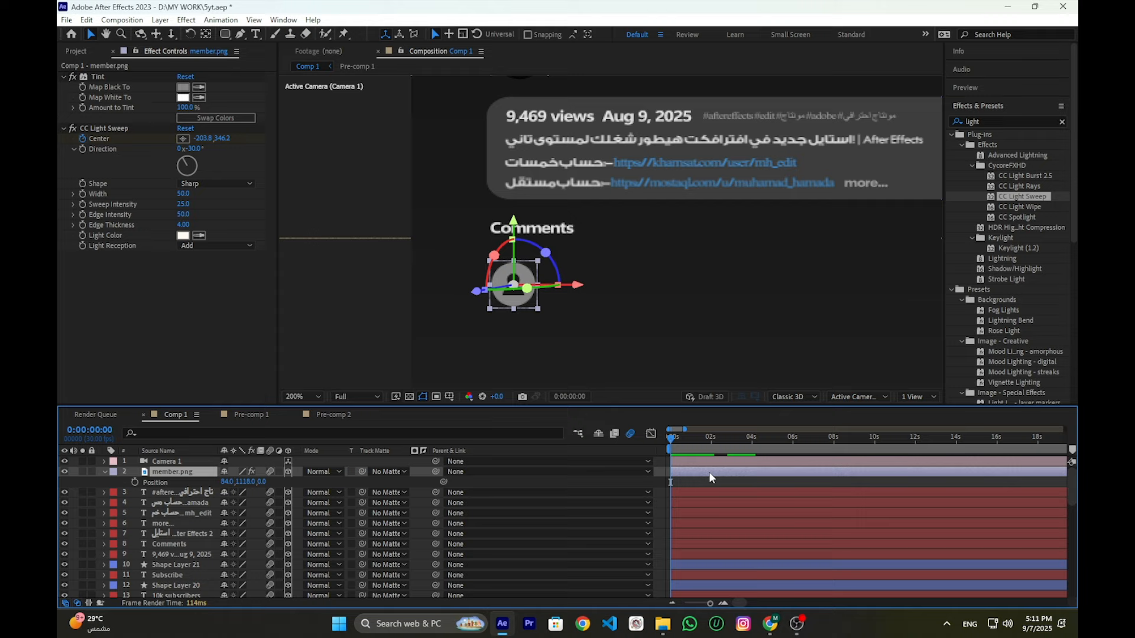
left_click_drag(681, 445, 712, 448)
left_click(136, 482)
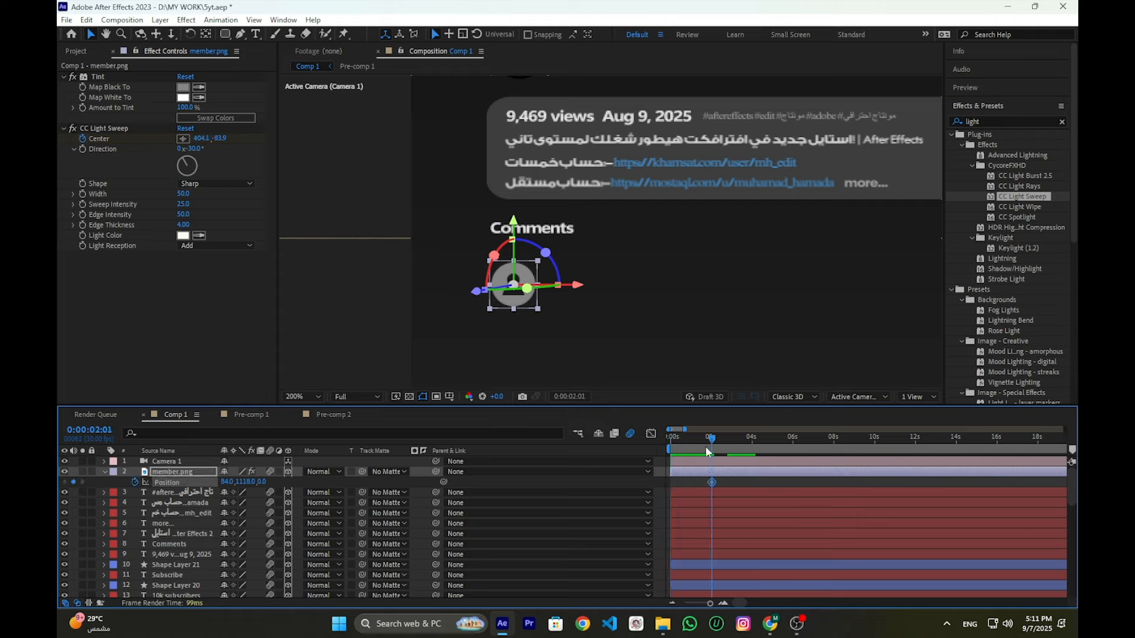
key("Home")
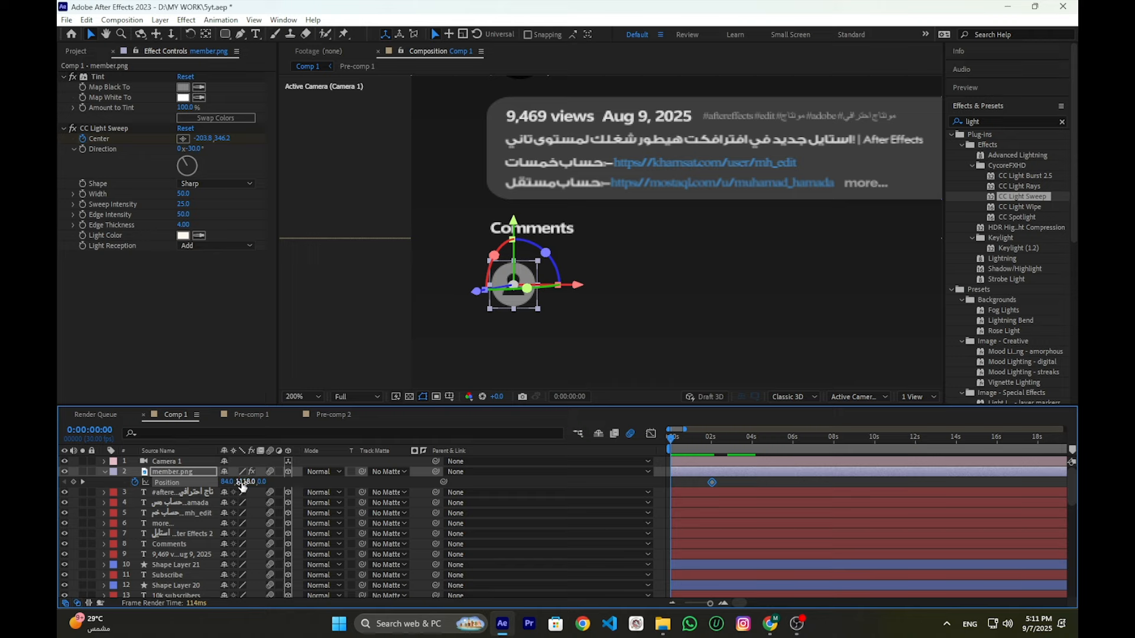
left_click_drag(241, 486, 276, 486)
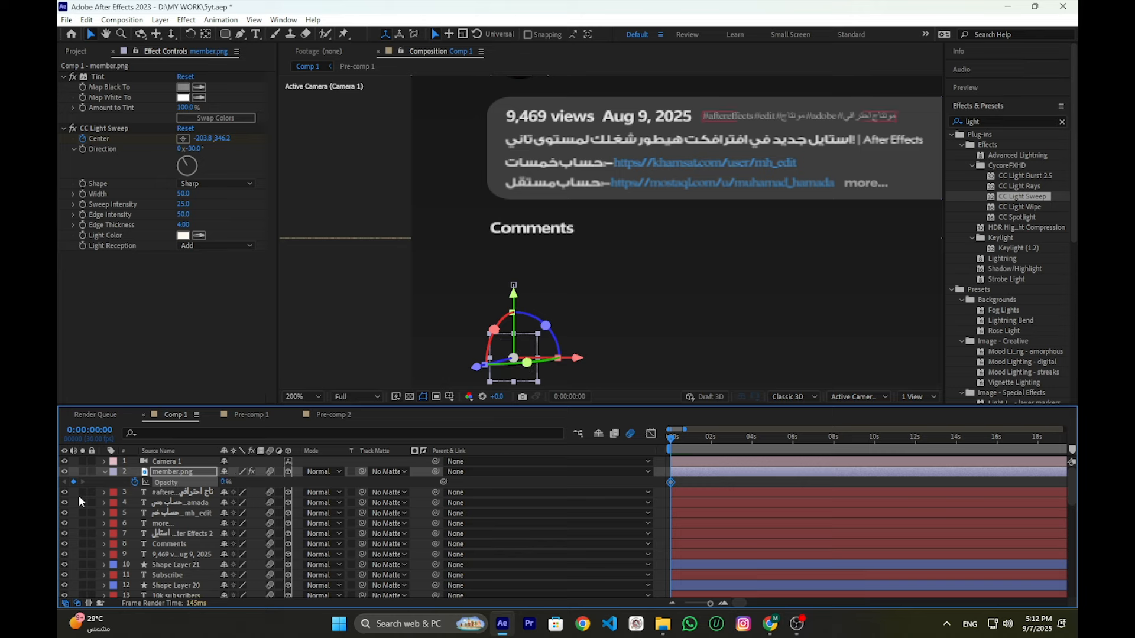
Fade the avatar's Opacity from 0% up to 100% at 2:01
key("u")
left_click_drag(693, 449, 716, 446)
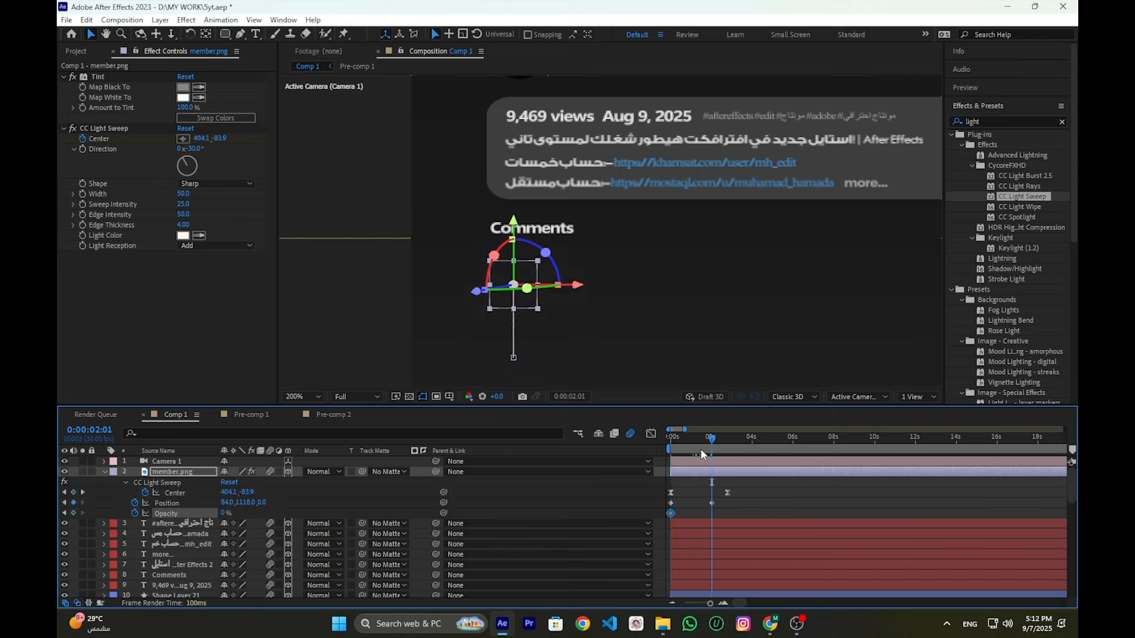
left_click_drag(224, 513, 567, 519)
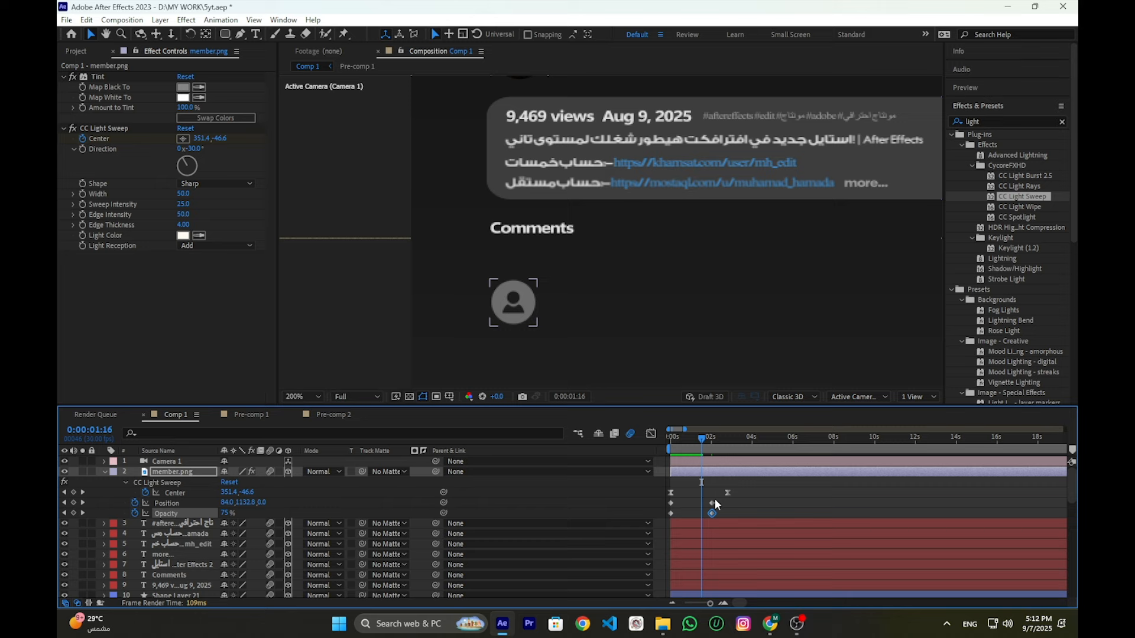
Apply Easy Ease to both Position keyframes and sharpen the speed curve so it starts fast
left_click_drag(725, 500, 662, 502)
key("F9")
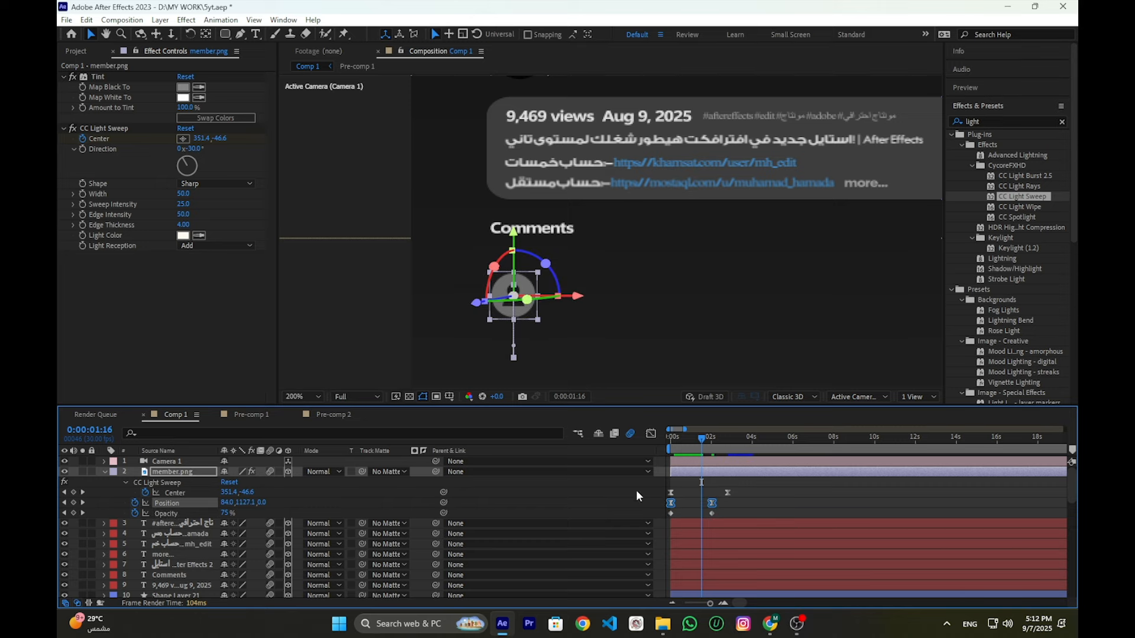
left_click(650, 434)
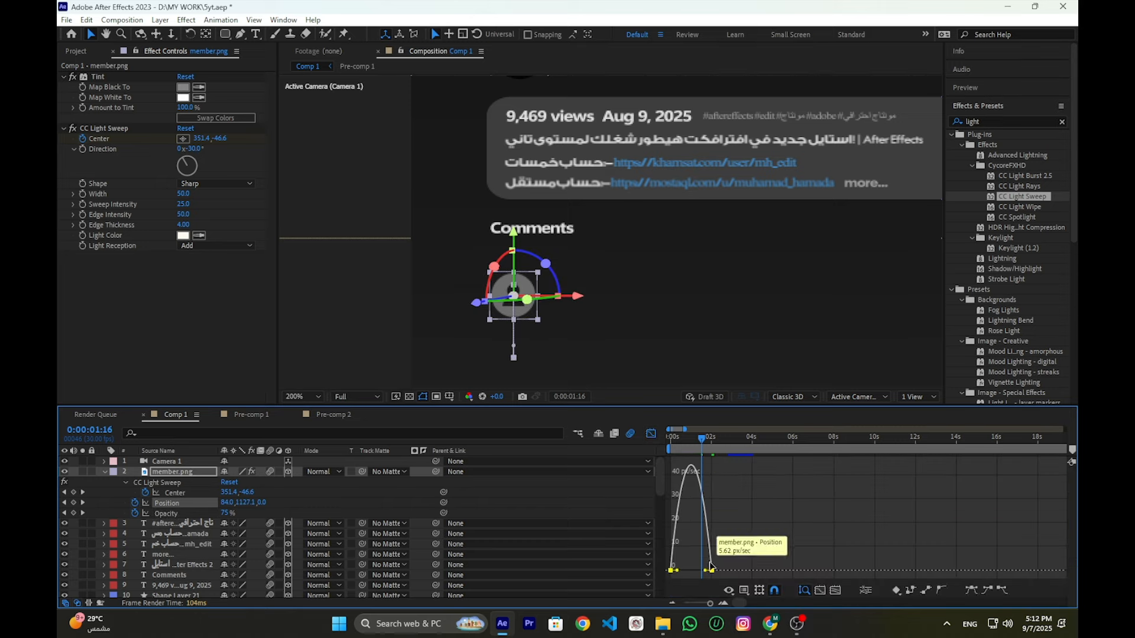
left_click_drag(705, 572, 690, 572)
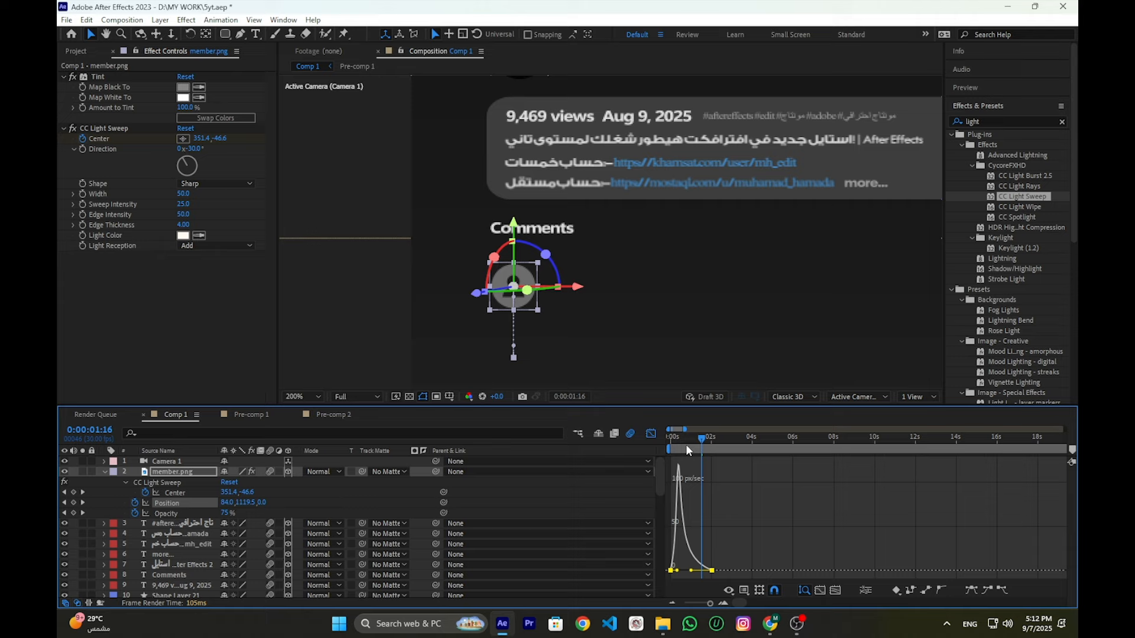
Duplicate the Comments text layer and place the copy beside the avatar
key("space")
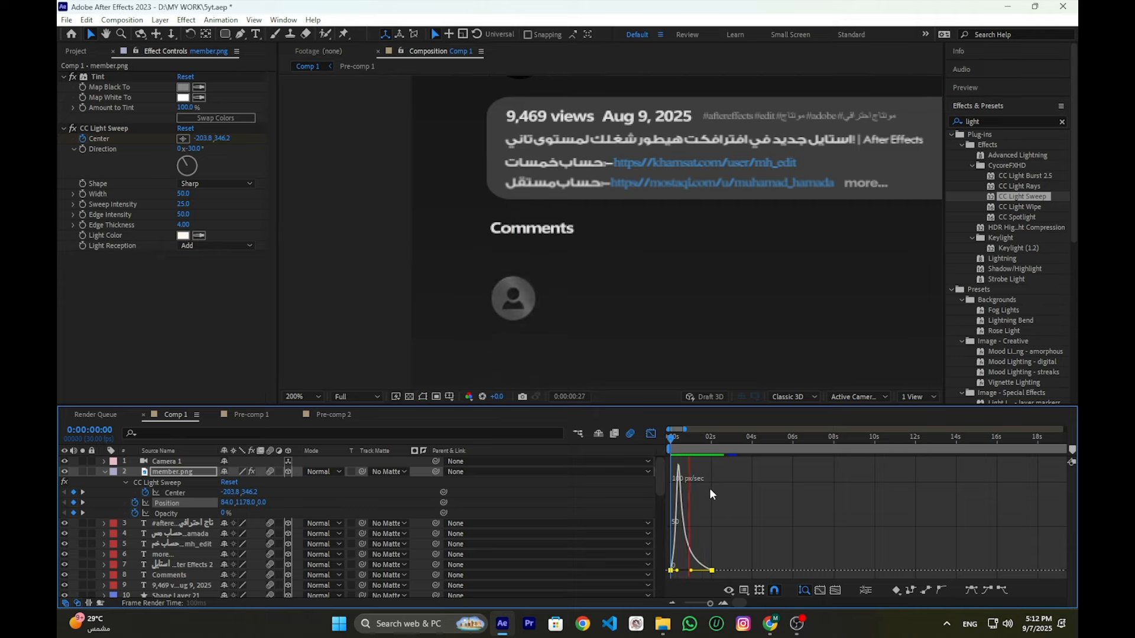
left_click_drag(672, 440, 656, 442)
key("space")
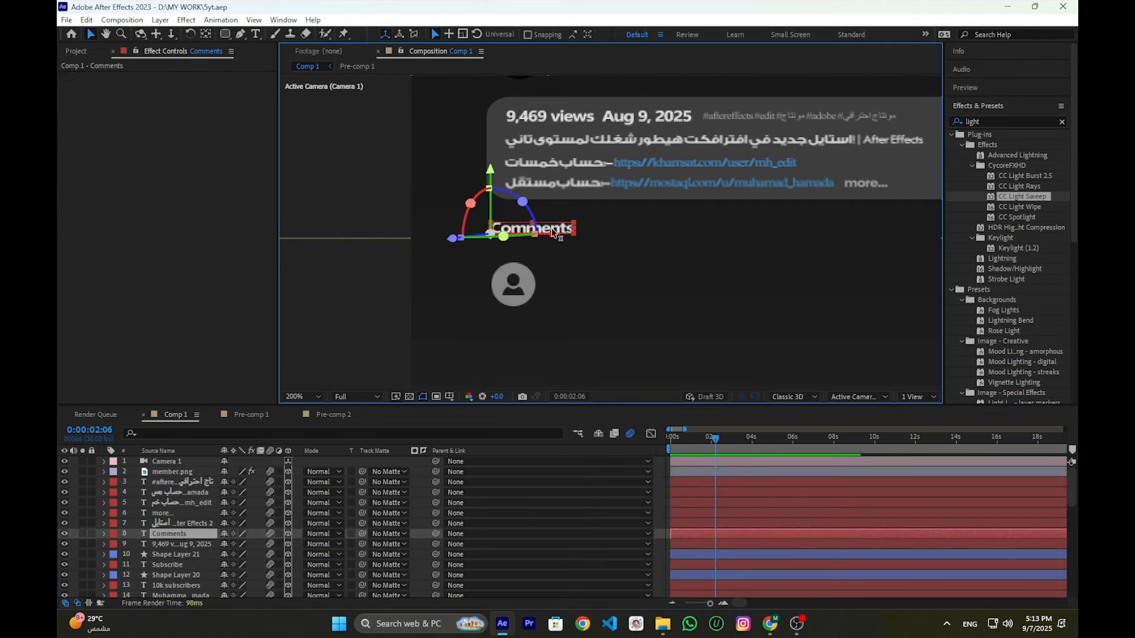
key("ctrl+d")
left_click_drag(550, 230, 604, 266)
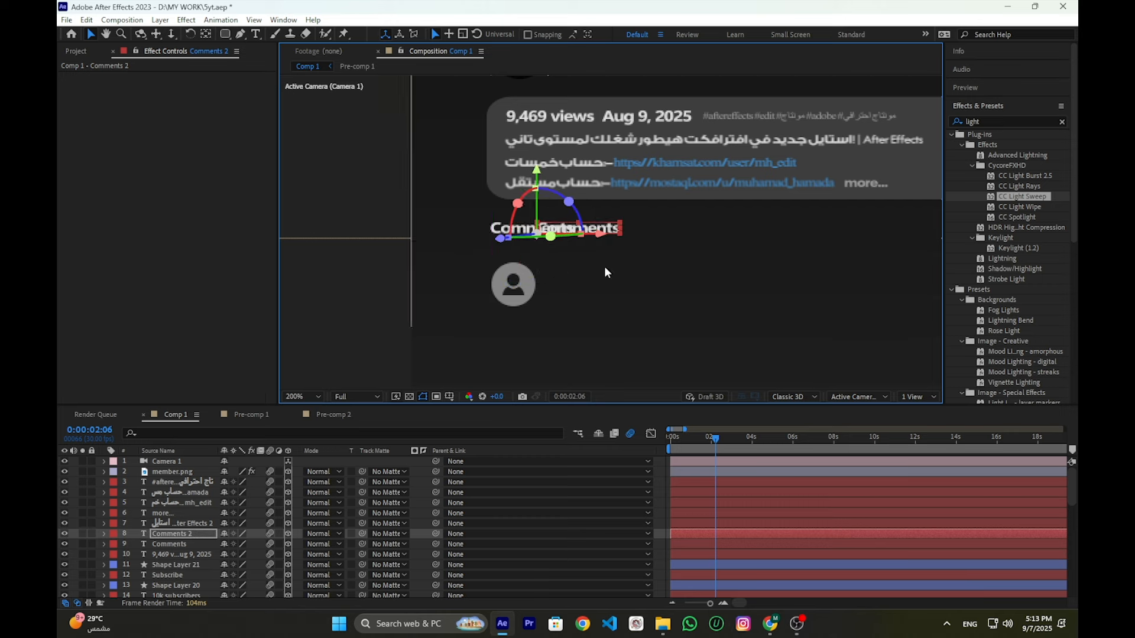
Turn the copied text into a username in Segoe UI Variable Regular next to the avatar
key("ctrl+t")
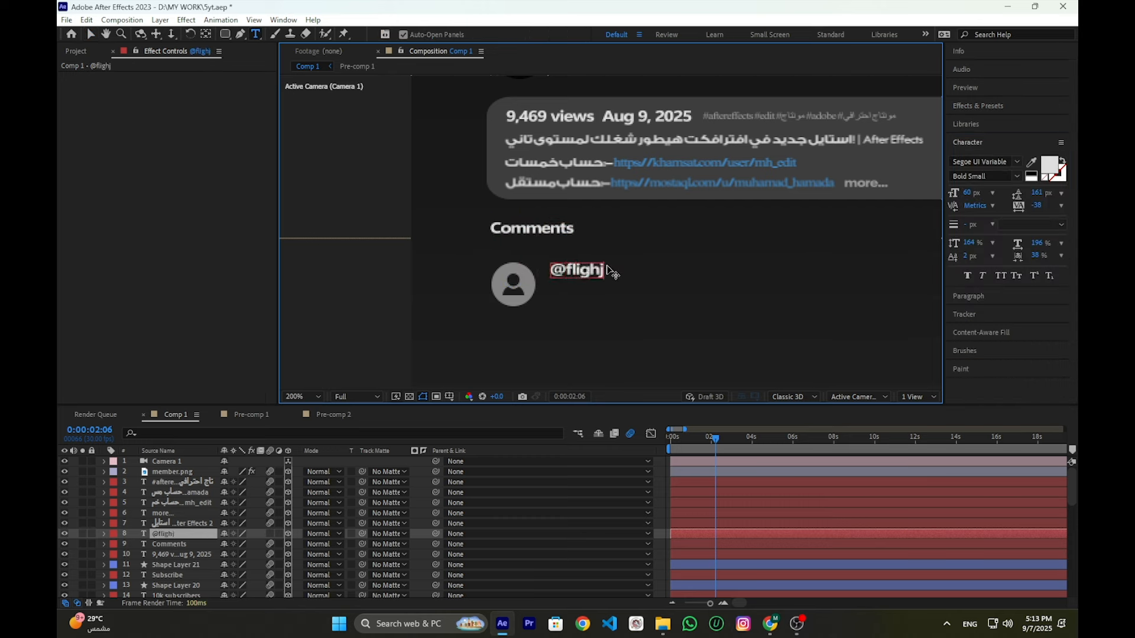
type("ra")
key("Escape")
left_click(986, 161)
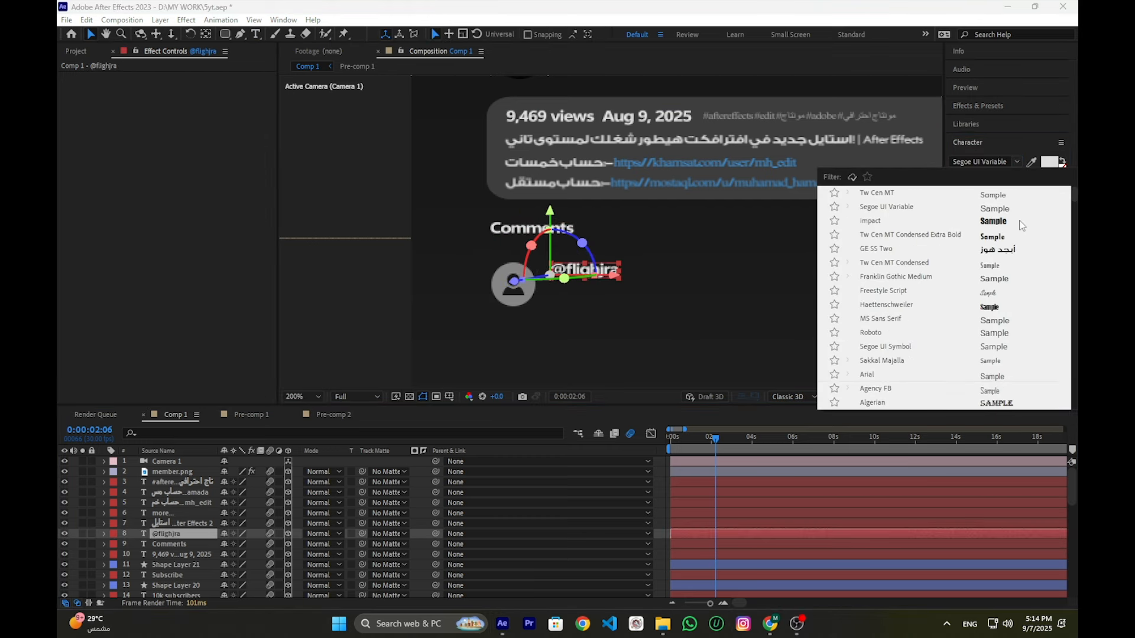
left_click(905, 209)
double_click(615, 272)
type("asds")
left_click(771, 528)
left_click_drag(629, 274, 713, 277)
Duplicate the username and change the copy's text to '1 week'
left_click(690, 522)
left_click(189, 534)
key("p")
left_click(617, 277)
key("ctrl+d")
double_click(730, 271)
type("1 week")
left_click(678, 471)
left_click(178, 534)
key("v")
Shrink the '1 week' label beside the username and lower its Opacity slightly
scroll(713, 276, "up", 1)
left_click_drag(783, 300, 742, 322)
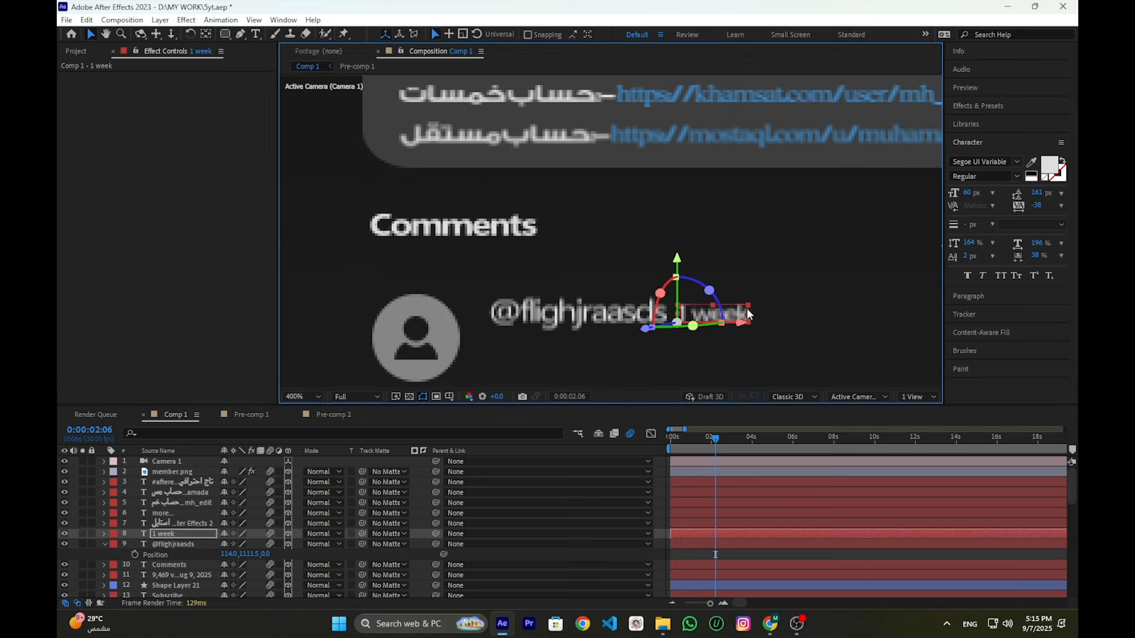
scroll(744, 312, "down", 2)
left_click(702, 544)
left_click(704, 564)
scroll(712, 238, "up", 1)
left_click(661, 271)
key("t")
left_click_drag(224, 544, 221, 546)
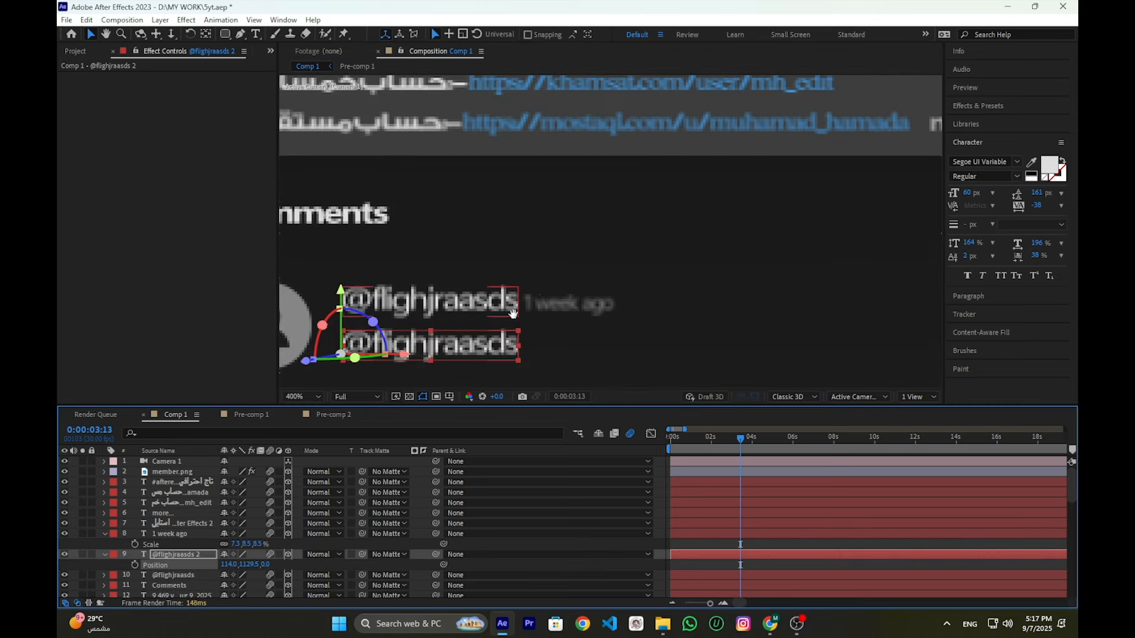
Make the username copy an Arabic comment line about the next video in GE SS Two Bold
scroll(609, 255, "down", 1)
double_click(610, 255)
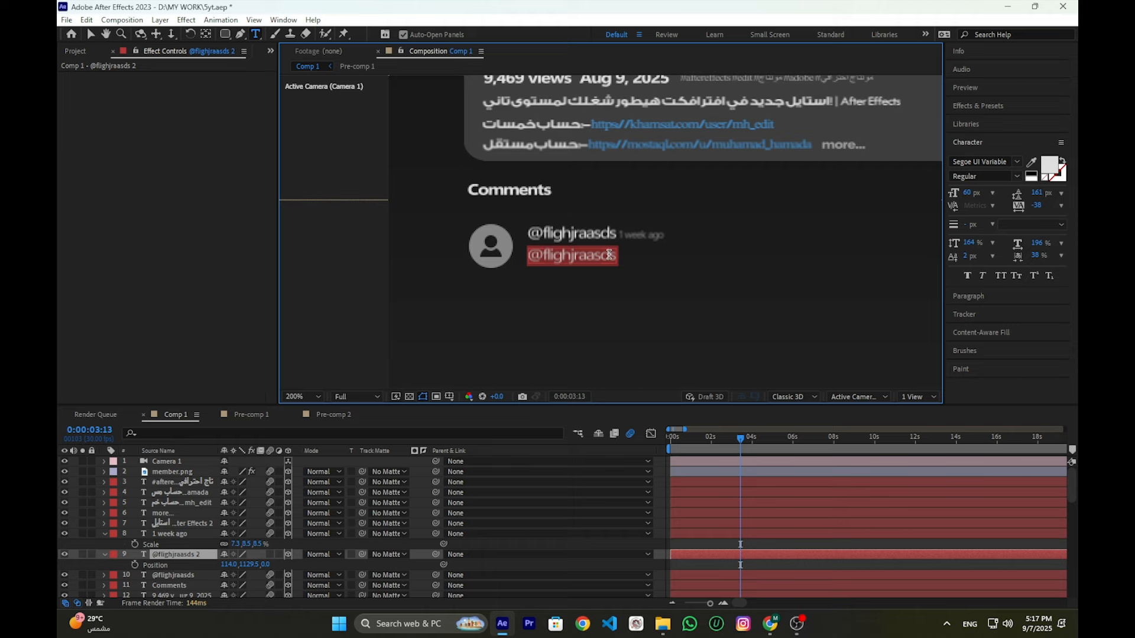
type("ll;ممكن")
key("BackSpace")
key("BackSpace")
key("BackSpace")
key("BackSpace")
type("الفيديو القادم عن جوني هاريس")
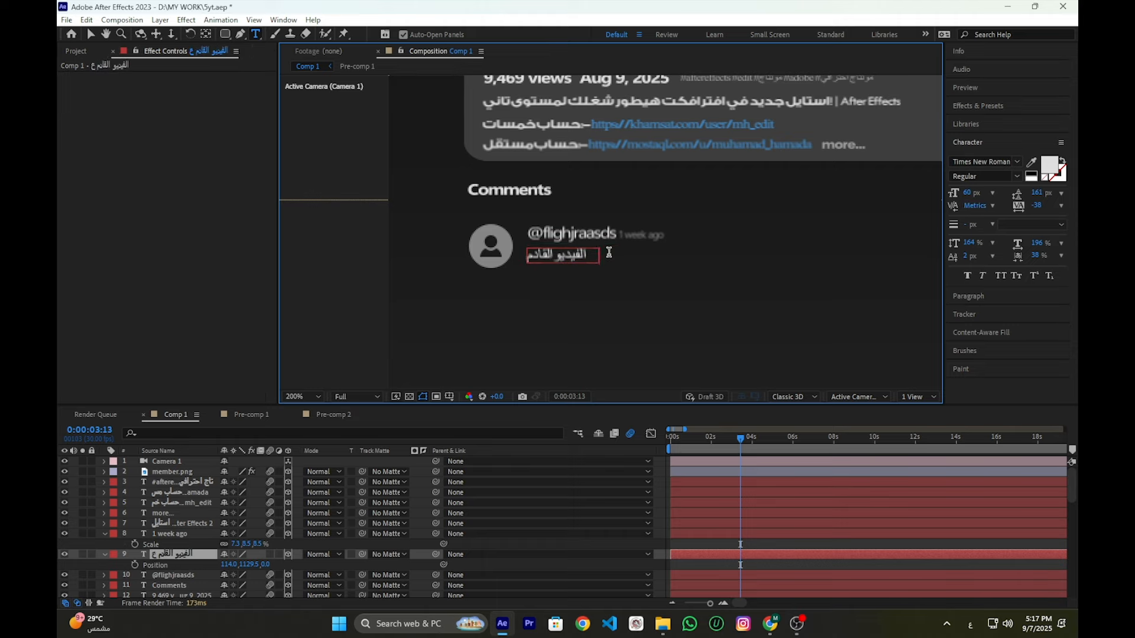
left_click(740, 544)
double_click(747, 556)
left_click(1016, 162)
left_click(1029, 264)
left_click(800, 547)
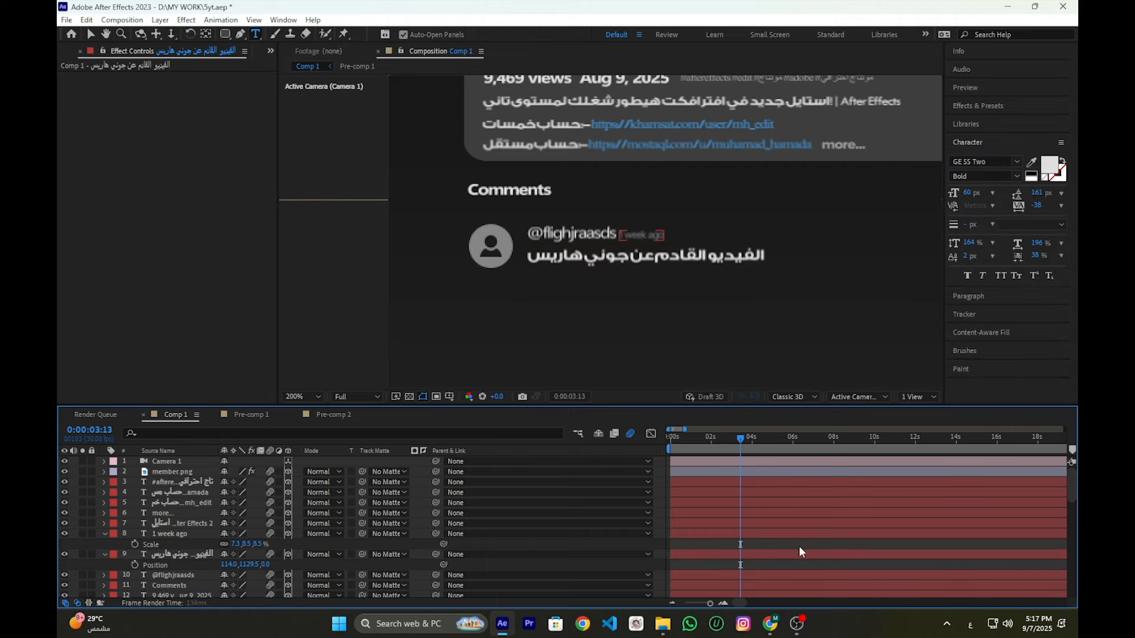
key("v")
Duplicate the comment line, age label and avatar together and move the copy below
scroll(610, 232, "down", 1)
left_click(615, 243)
left_click(597, 232, "shift")
scroll(627, 251, "up", 1)
left_click(643, 237, "shift")
left_click(481, 251, "shift")
key("ctrl+d")
left_click_drag(526, 176, 526, 249)
key("p")
key("j")
Adjust the duplicated avatar's vertical position so it sits in the second comment row
left_click(753, 480)
key("j")
left_click(692, 475)
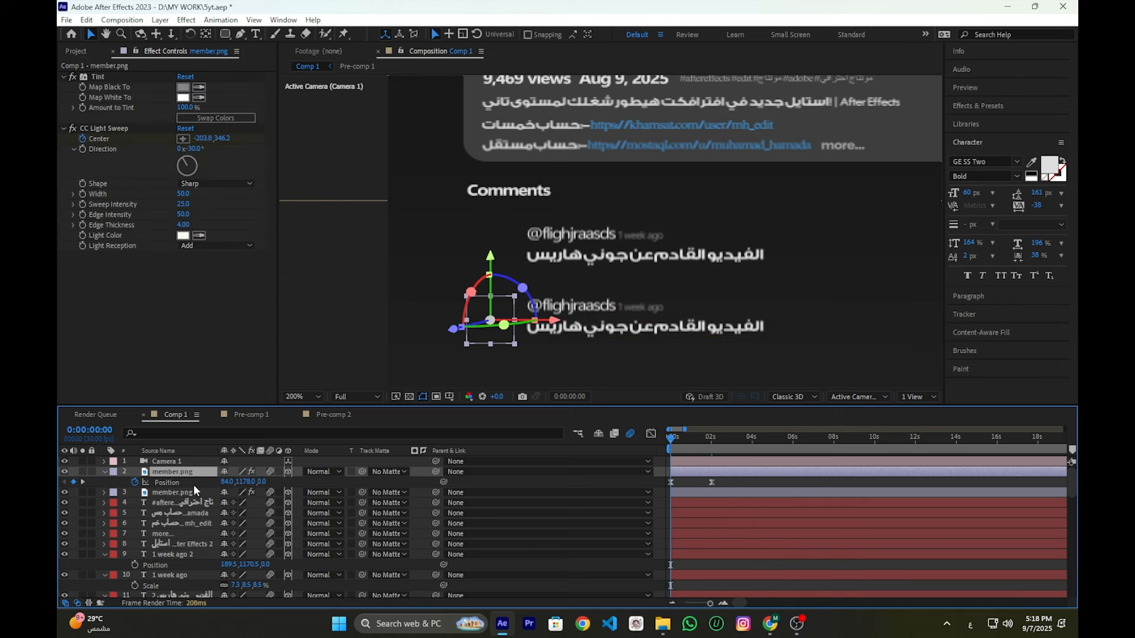
key("space")
left_click(195, 492)
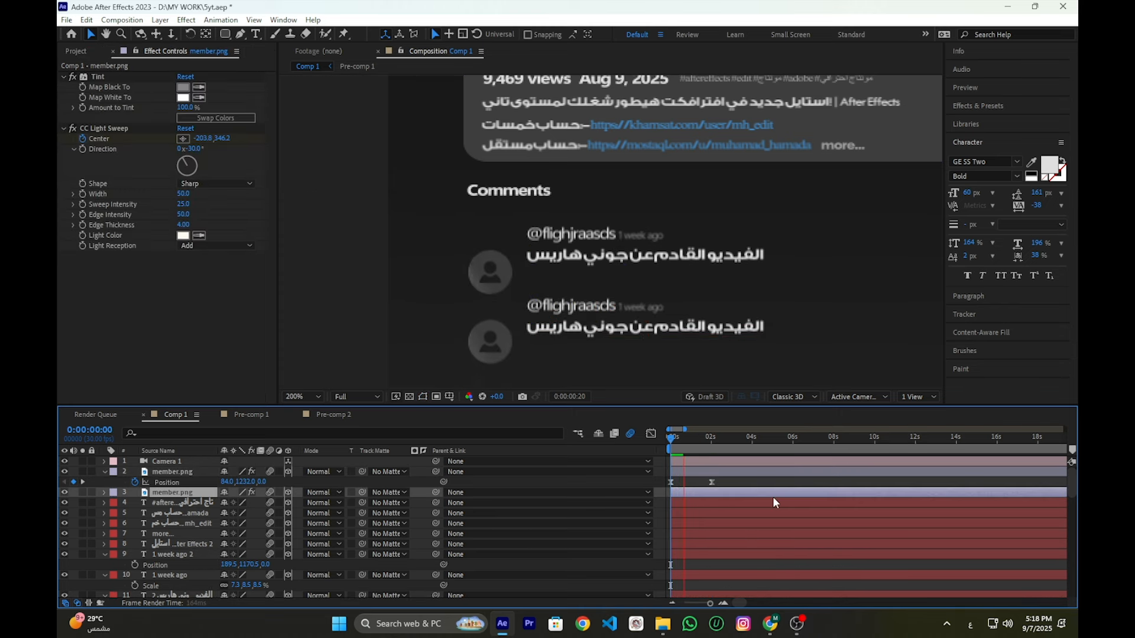
scroll(634, 382, "down", 1)
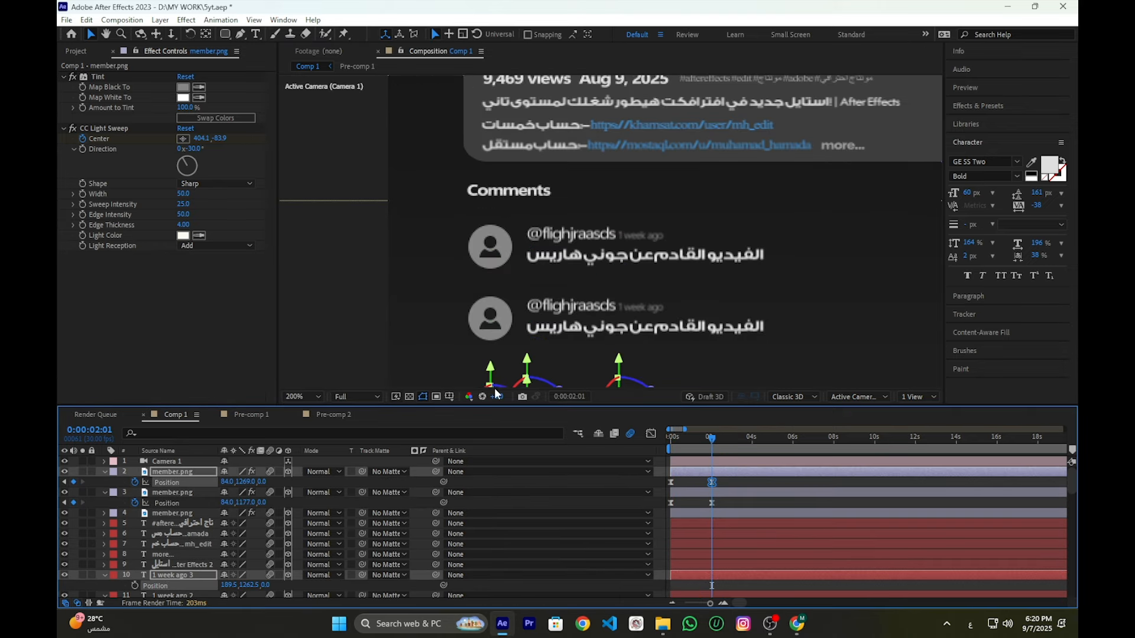
left_click_drag(248, 481, 271, 481)
Preview the stacked comment rows from the start and select the first Arabic comment line
left_click(172, 472)
left_click(65, 482)
left_click(752, 482)
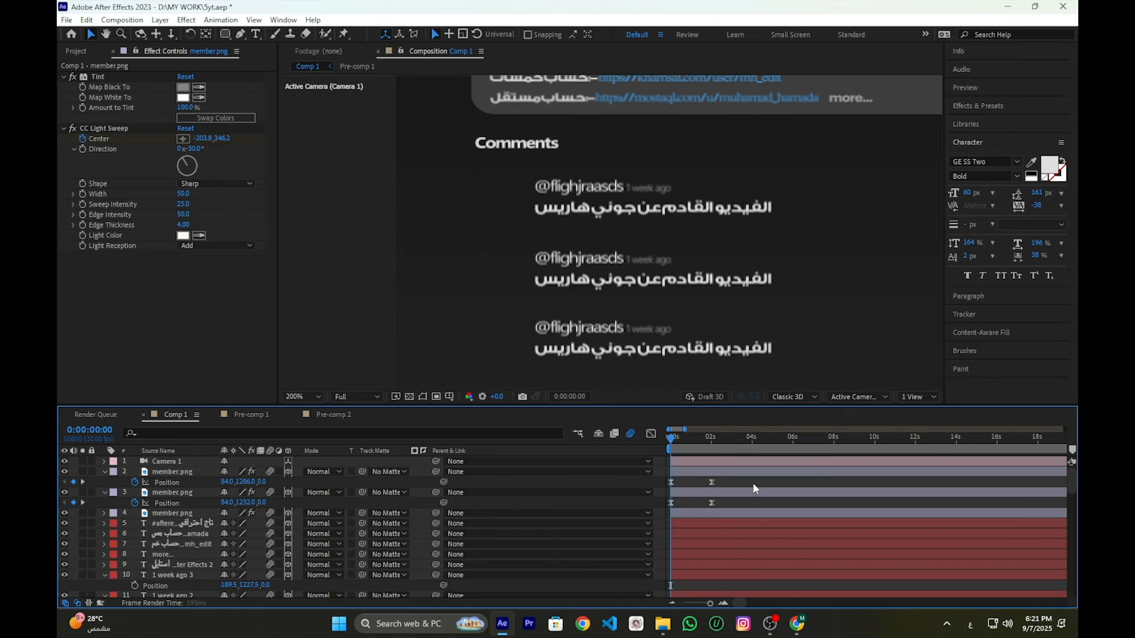
key("space")
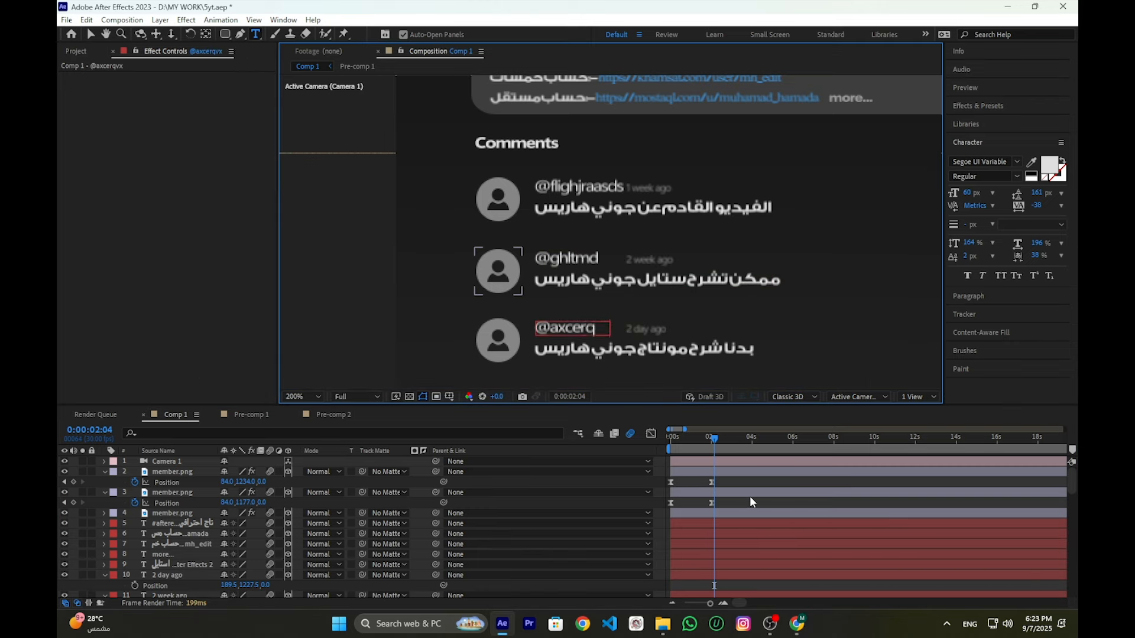
left_click(626, 212)
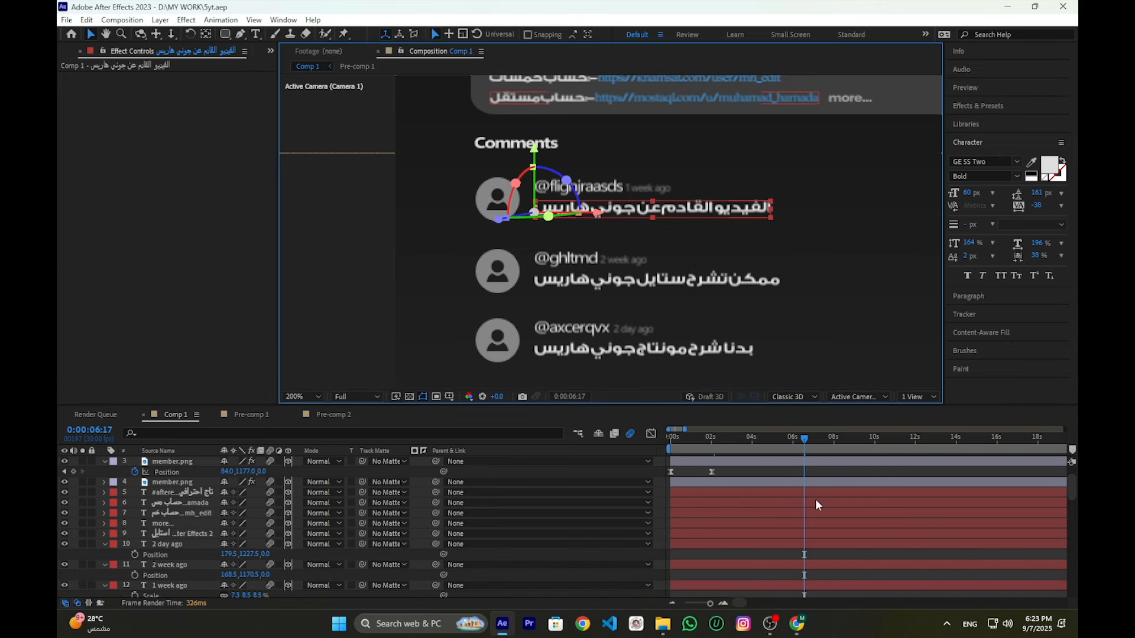
scroll(786, 509, "up", 2)
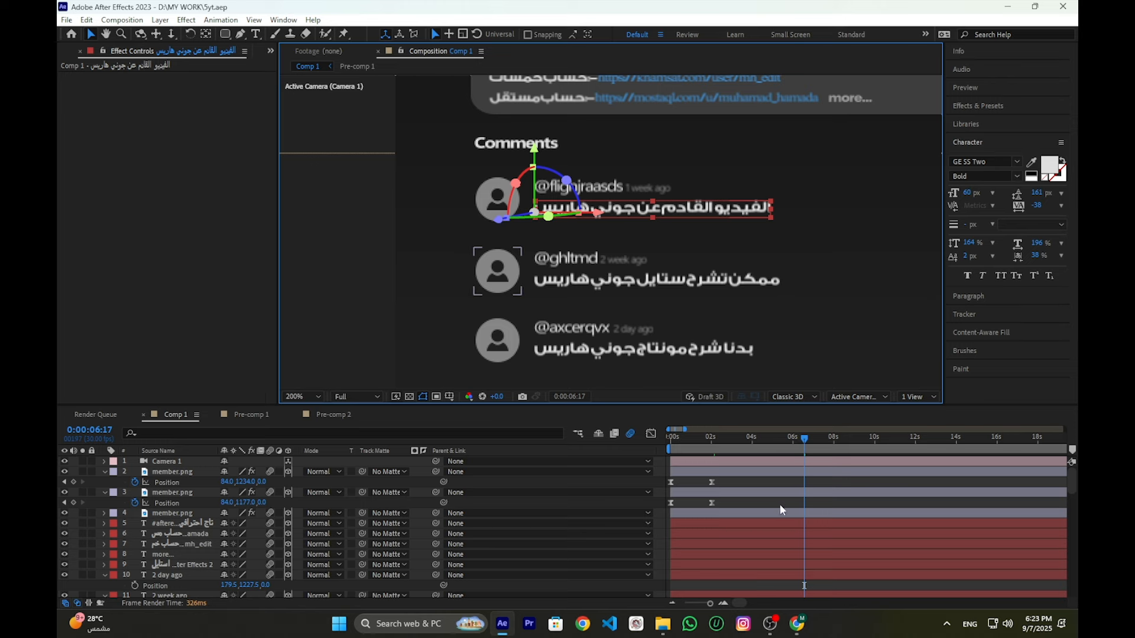
scroll(778, 504, "down", 5)
left_click(673, 446)
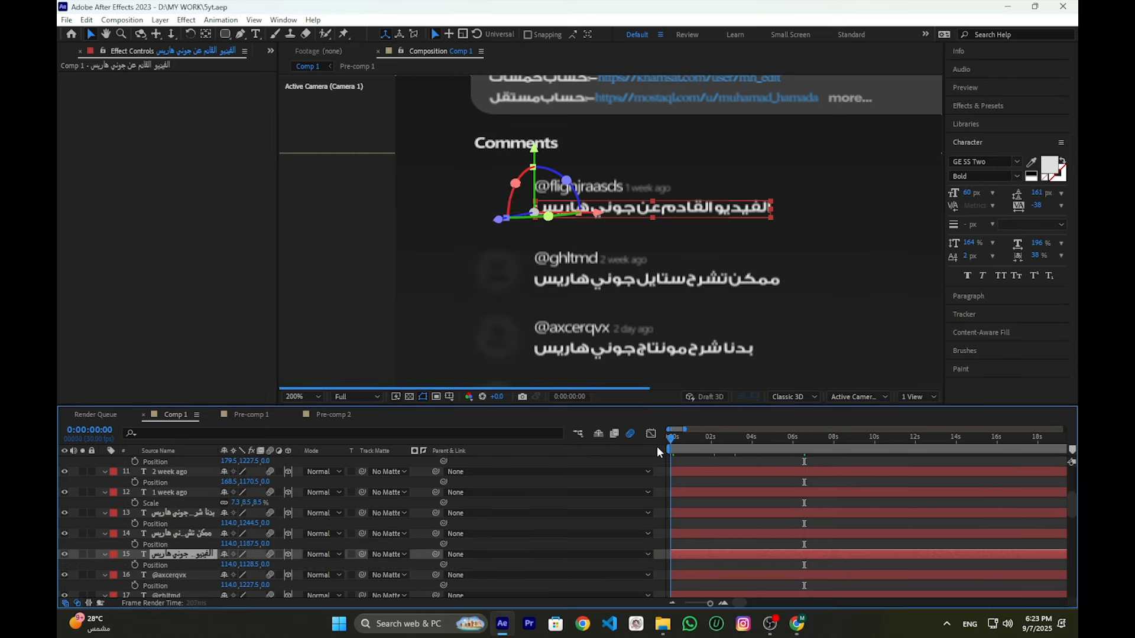
Apply Animation Composer's Overshoot Position & Scale Characters In preset to the first comment line
left_click(283, 20)
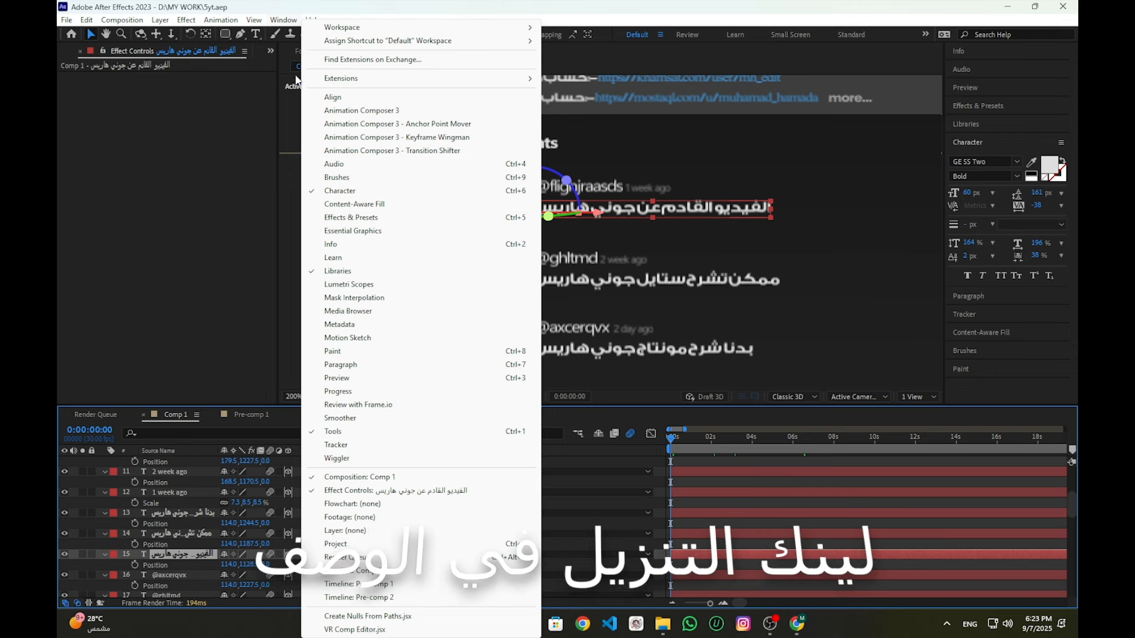
left_click(396, 112)
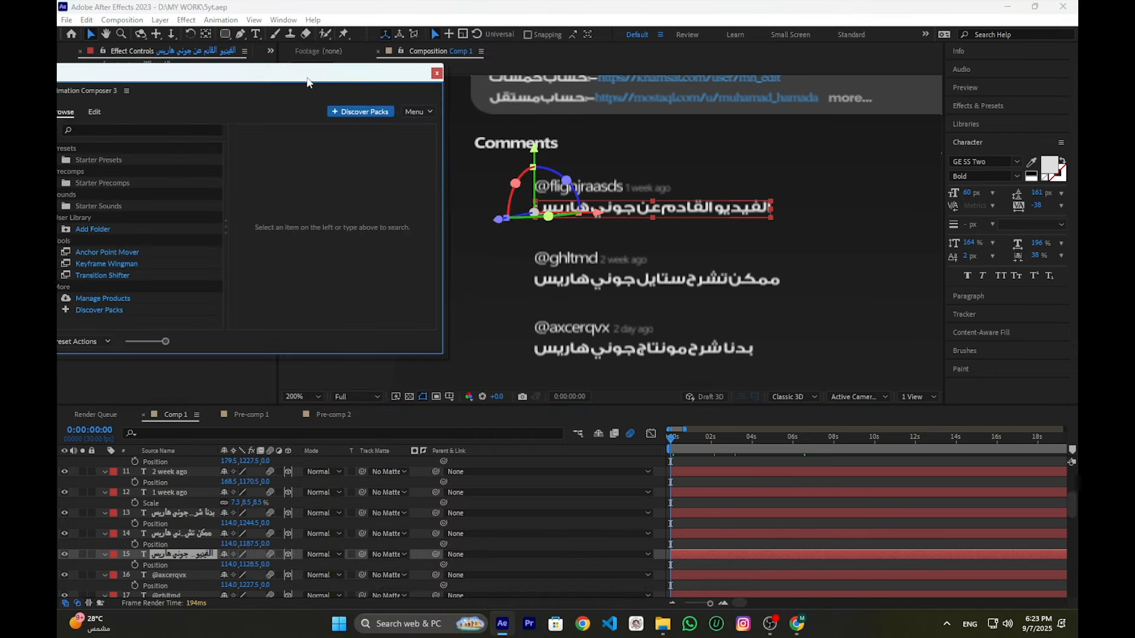
left_click_drag(528, 109, 514, 123)
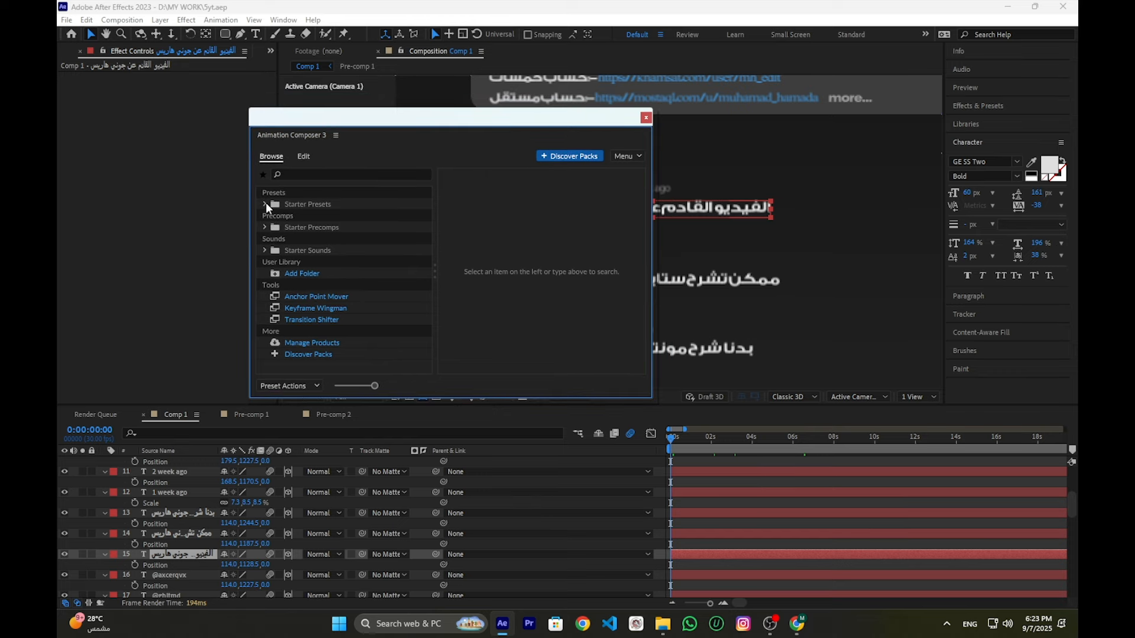
left_click(265, 204)
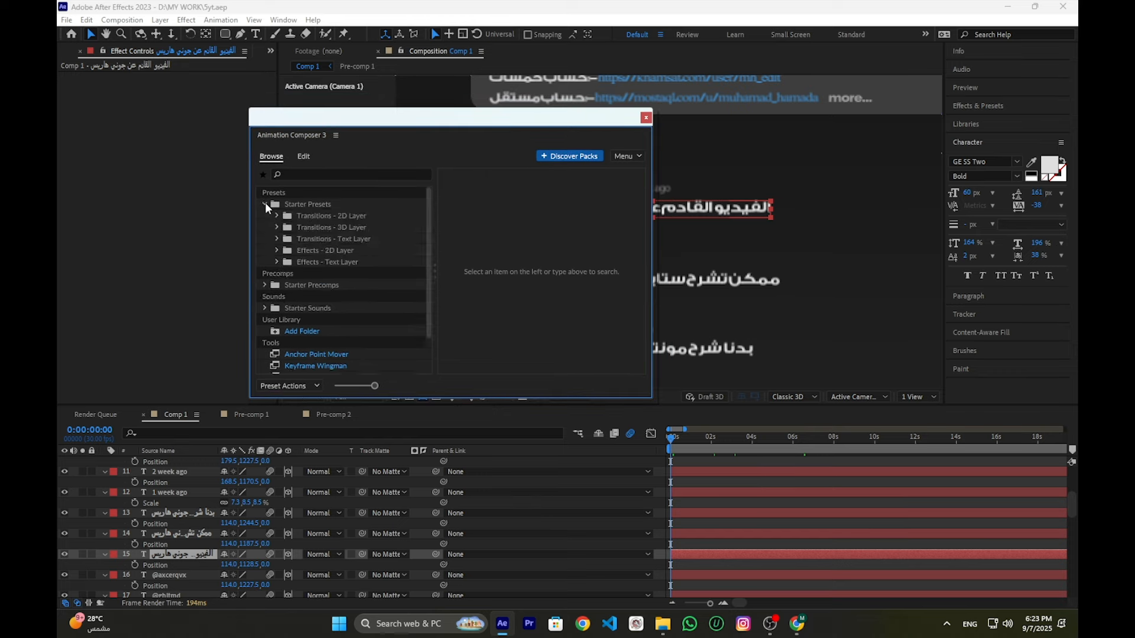
left_click(297, 236)
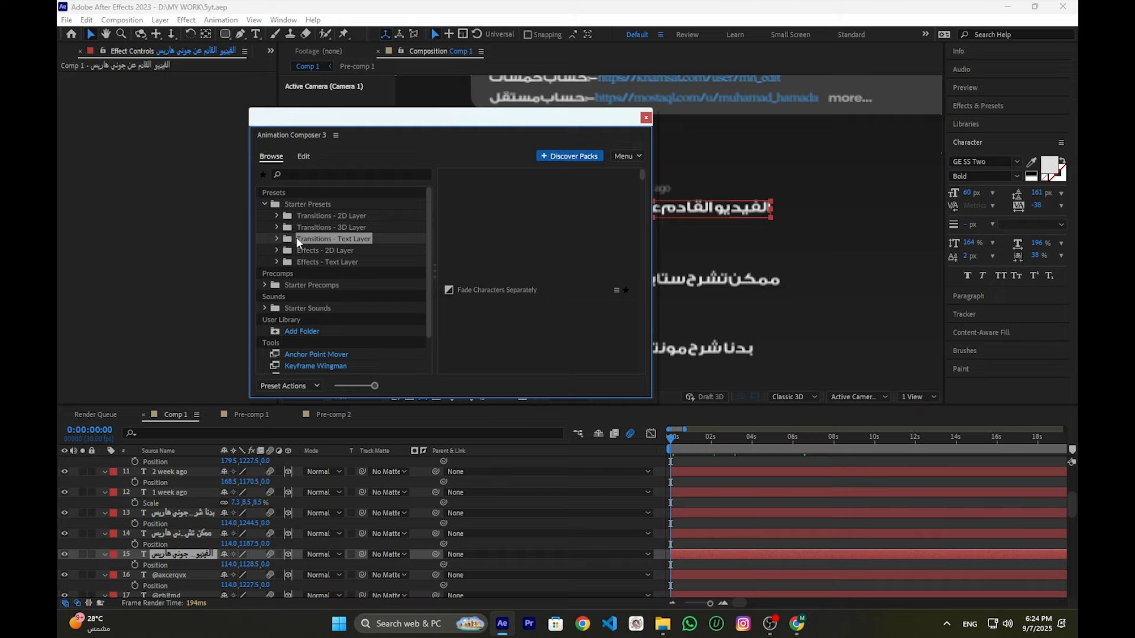
scroll(566, 233, "down", 3)
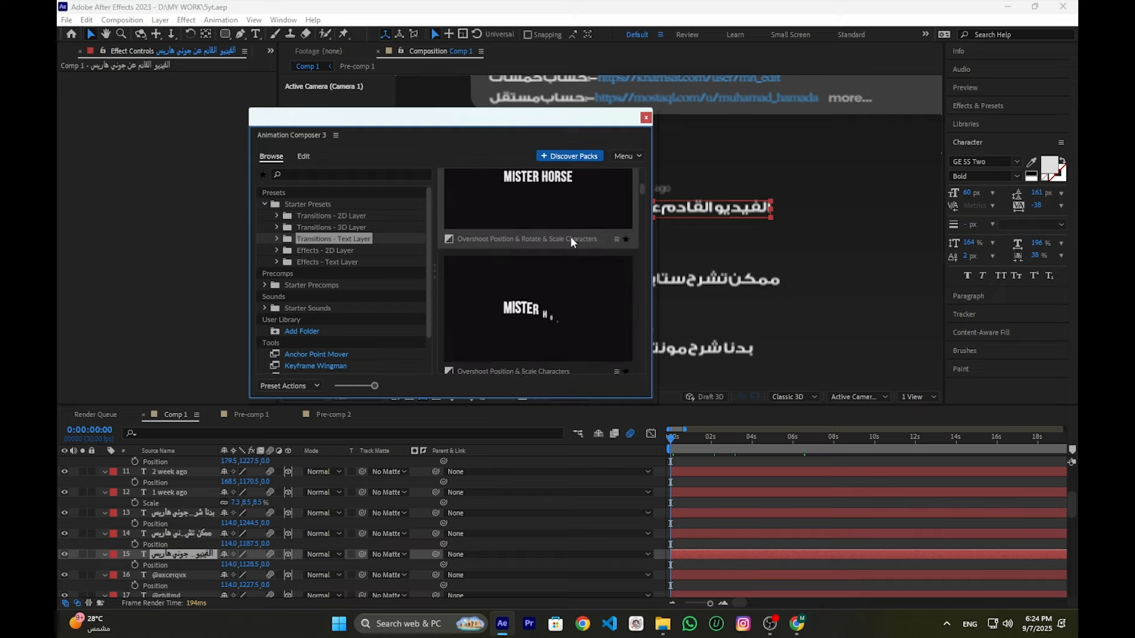
left_click(577, 302)
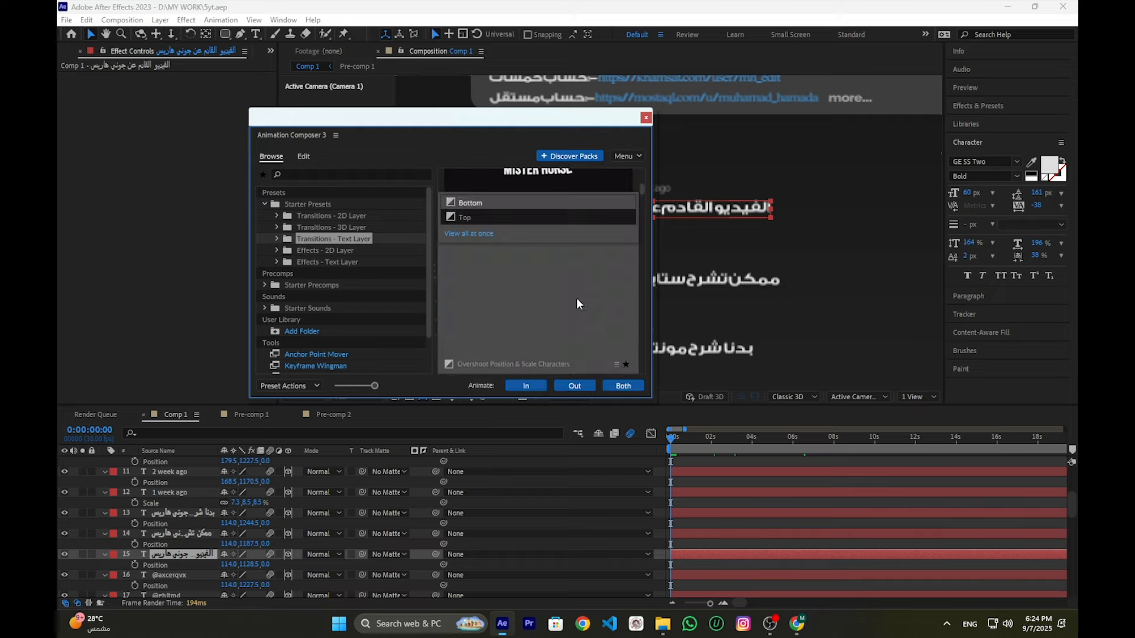
left_click(531, 385)
key("space")
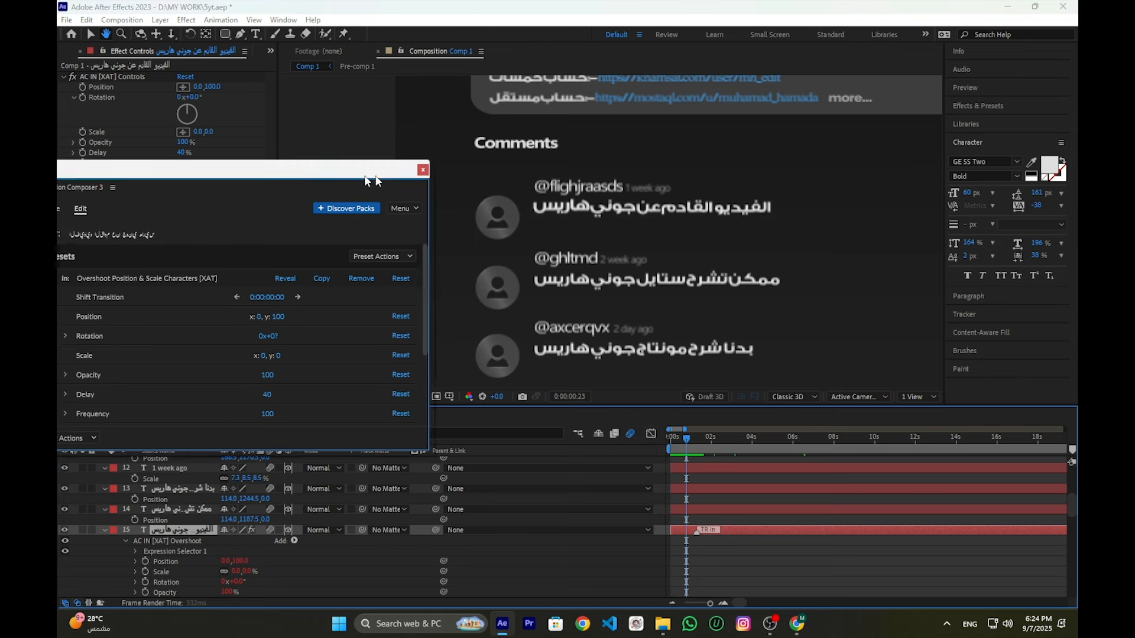
Apply the same Overshoot In preset to the second and third comment lines
left_click_drag(302, 174, 380, 178)
left_click(124, 206)
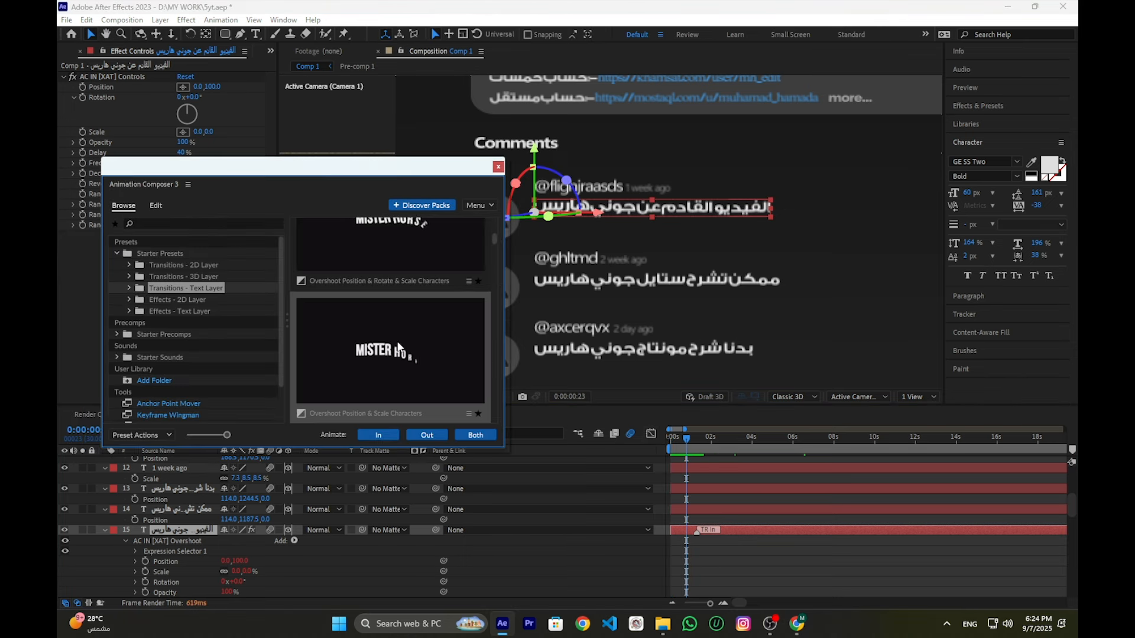
left_click(689, 285)
left_click(682, 349, "shift")
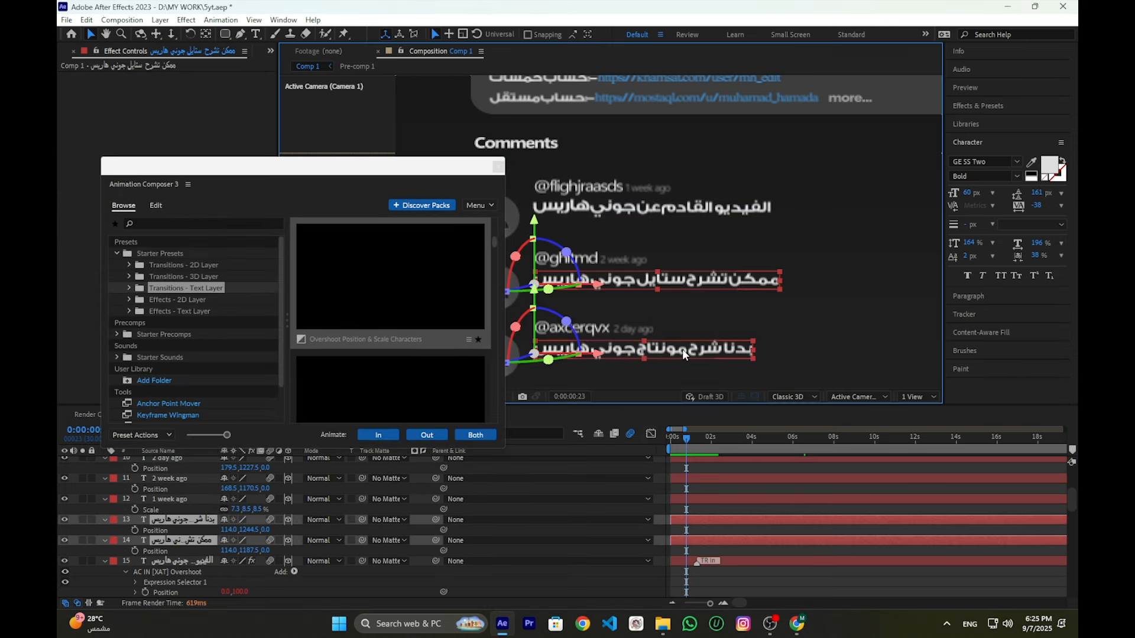
left_click(389, 346)
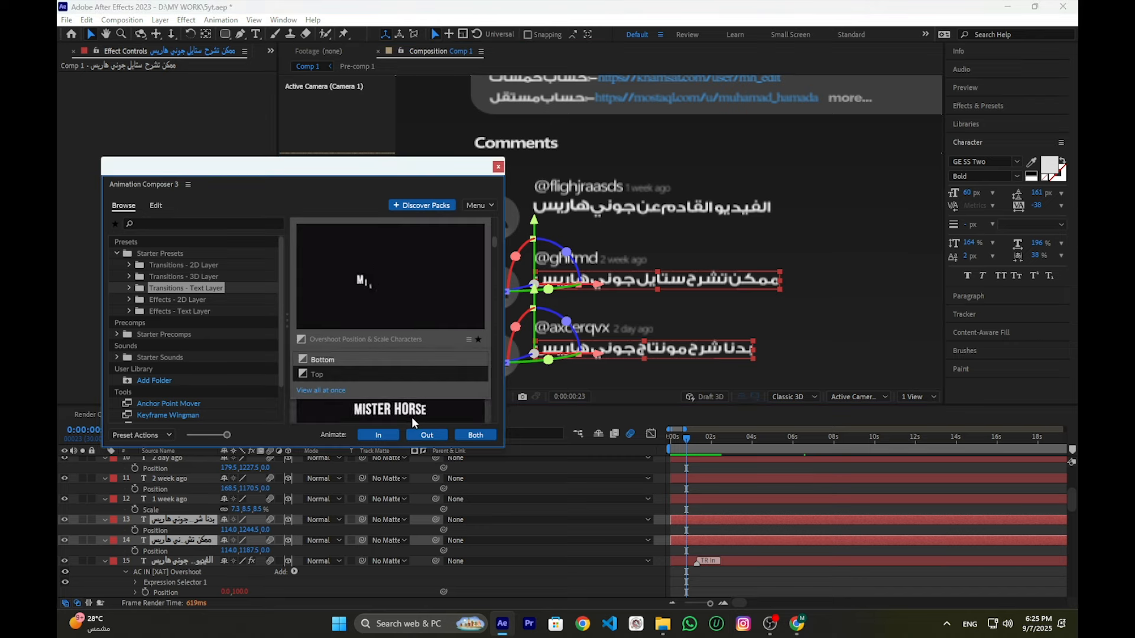
left_click(385, 433)
Select the three comments' name and date lines and preview the rows animating in
scroll(772, 515, "up", 3)
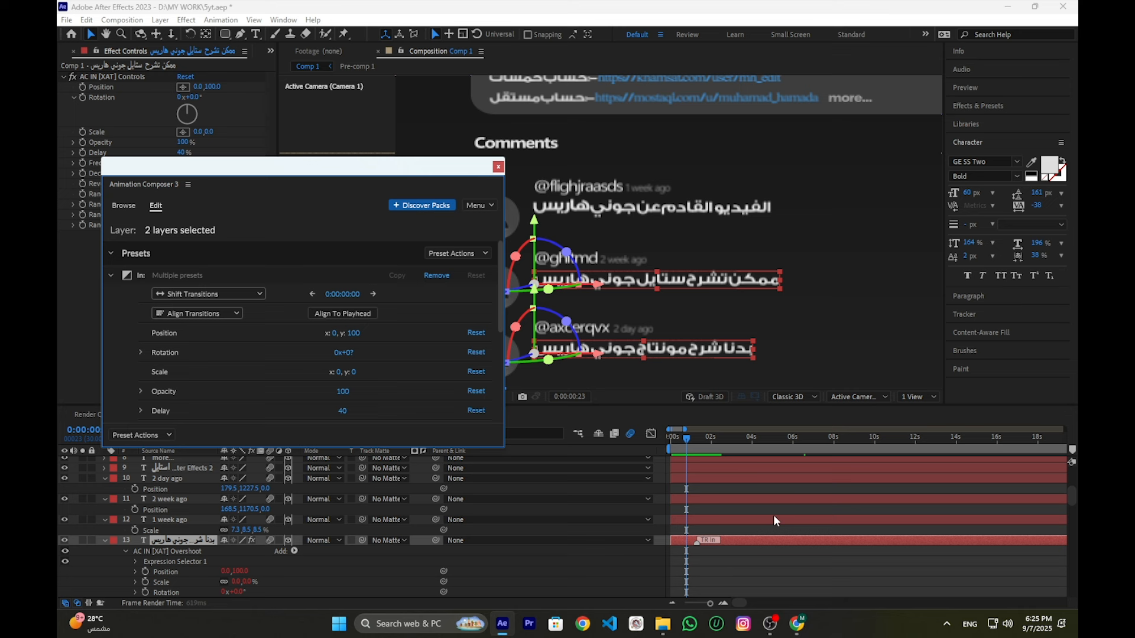
left_click(601, 332)
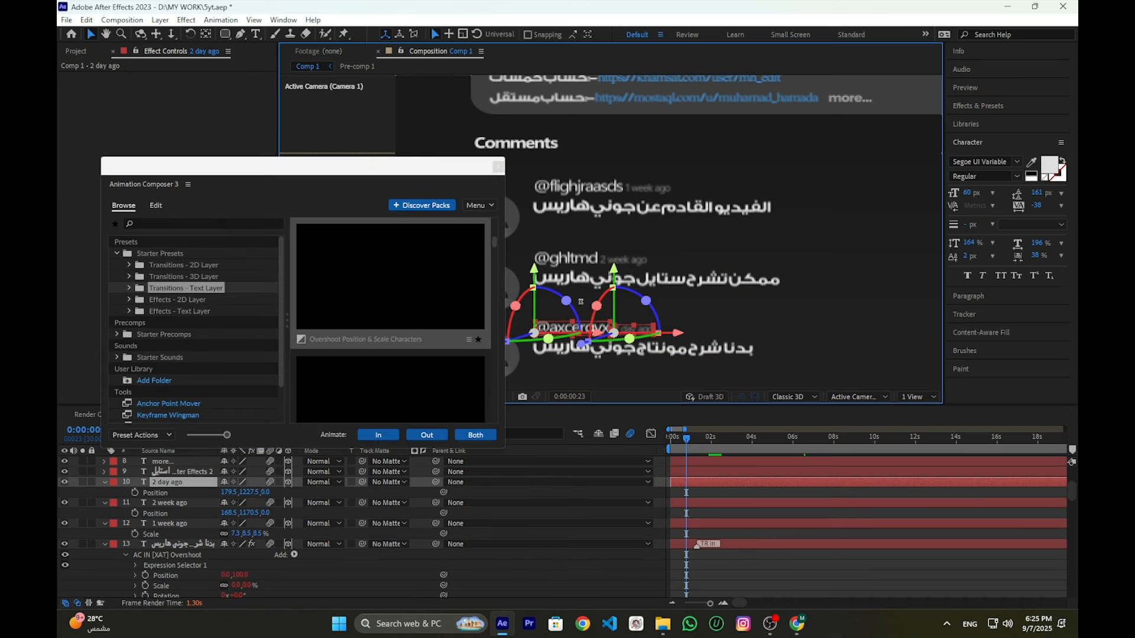
left_click(576, 258, "shift")
left_click(633, 188, "shift")
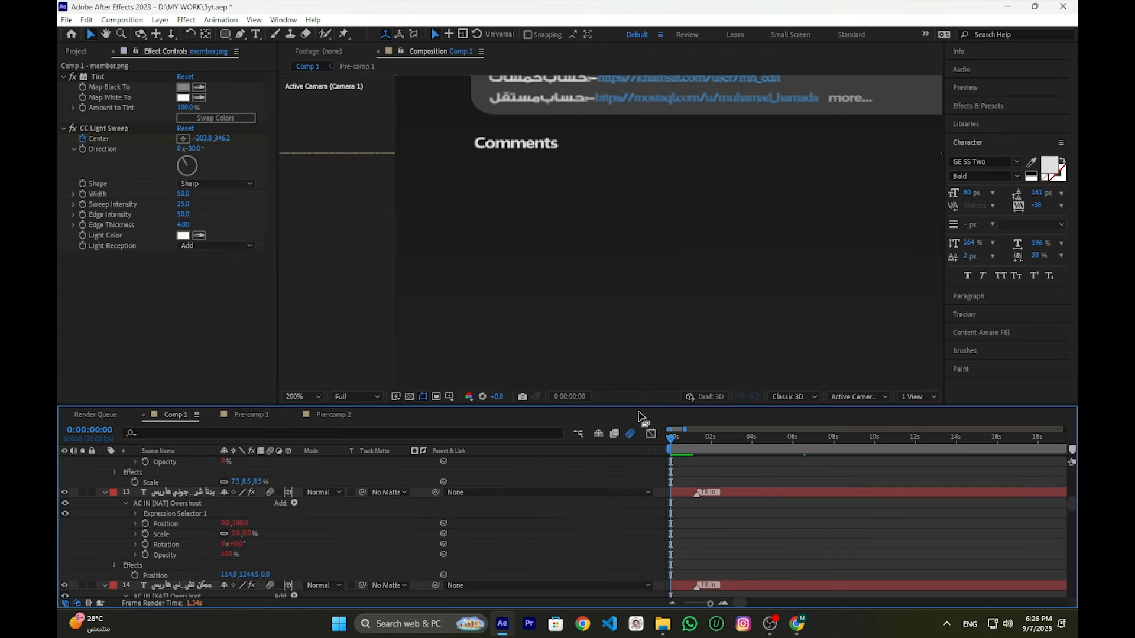
key("space")
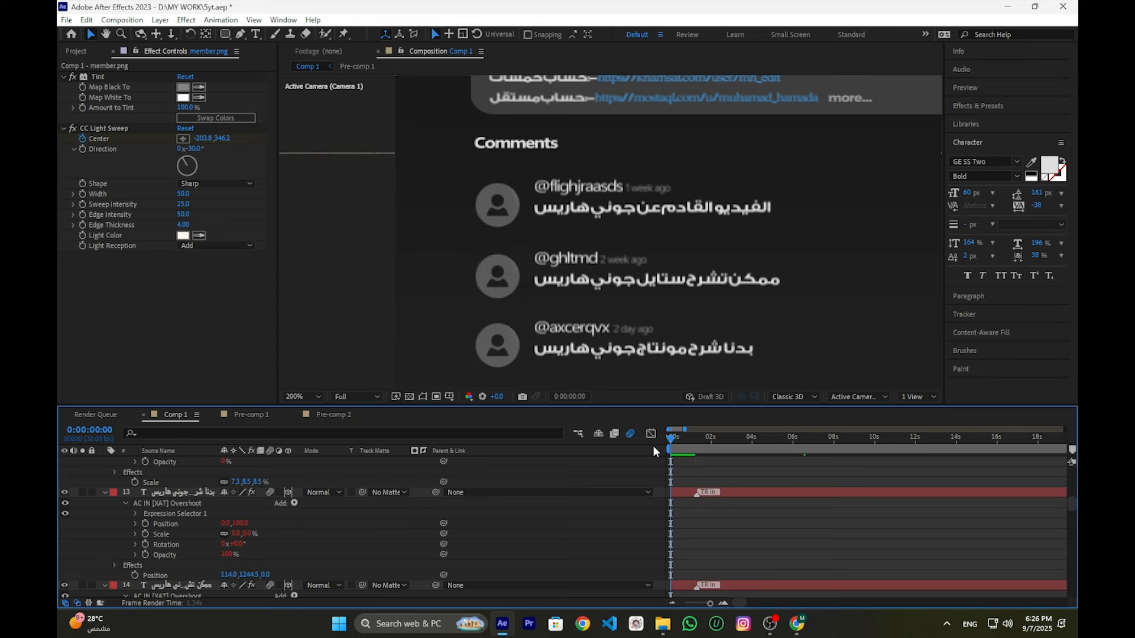
Add a new shape layer below the Comments layer and set its fill to red
key("space")
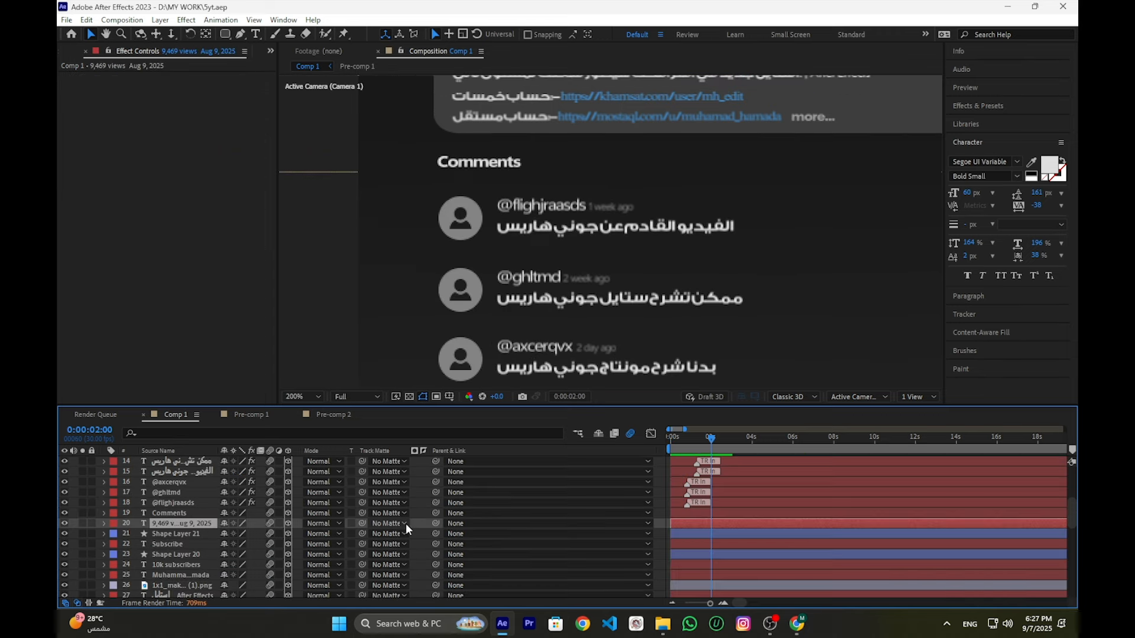
right_click(417, 522)
mouse_move(498, 371)
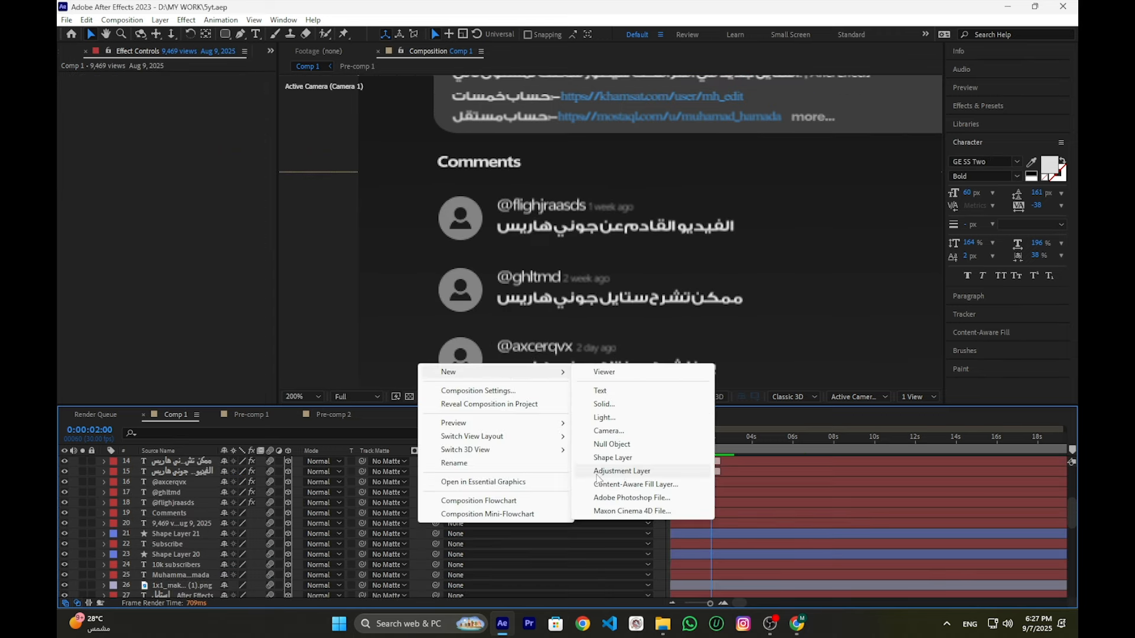
left_click(613, 458)
left_click_drag(186, 459, 181, 536)
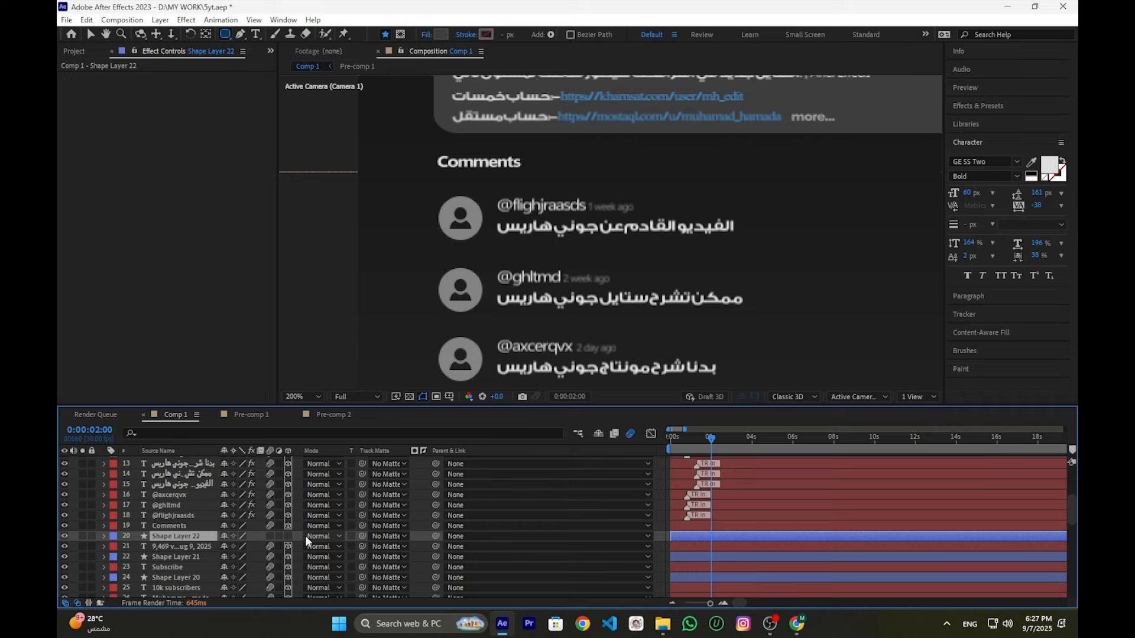
left_click(440, 34)
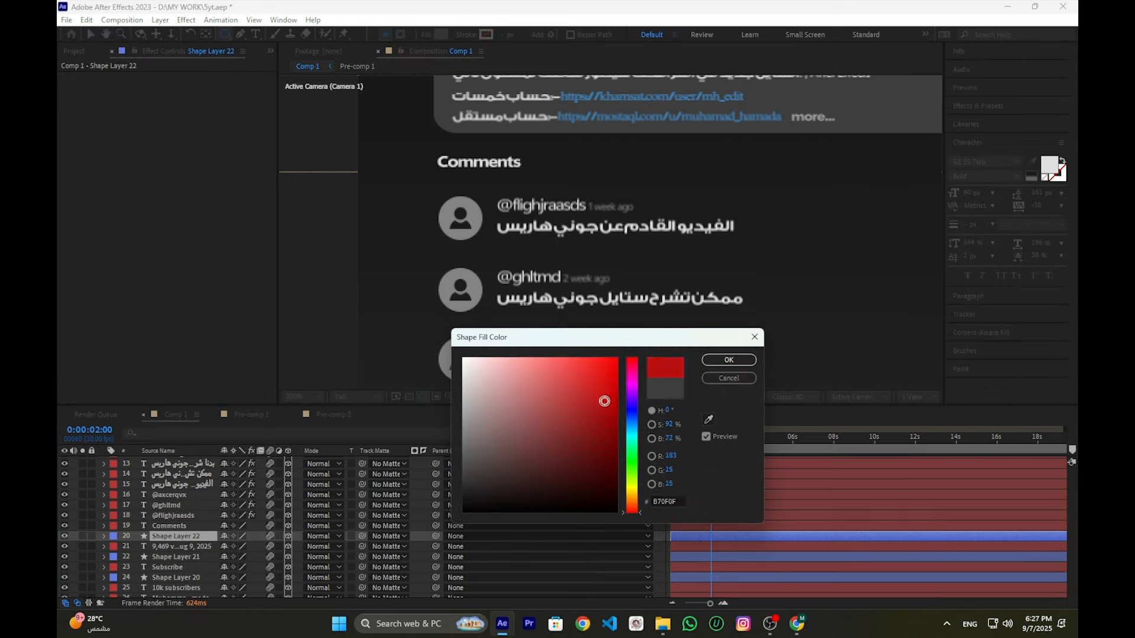
left_click(728, 360)
Draw a red box over جوني هاريس, then duplicate it down to the second and third comments
left_click_drag(225, 33, 260, 86)
key("ctrl+z")
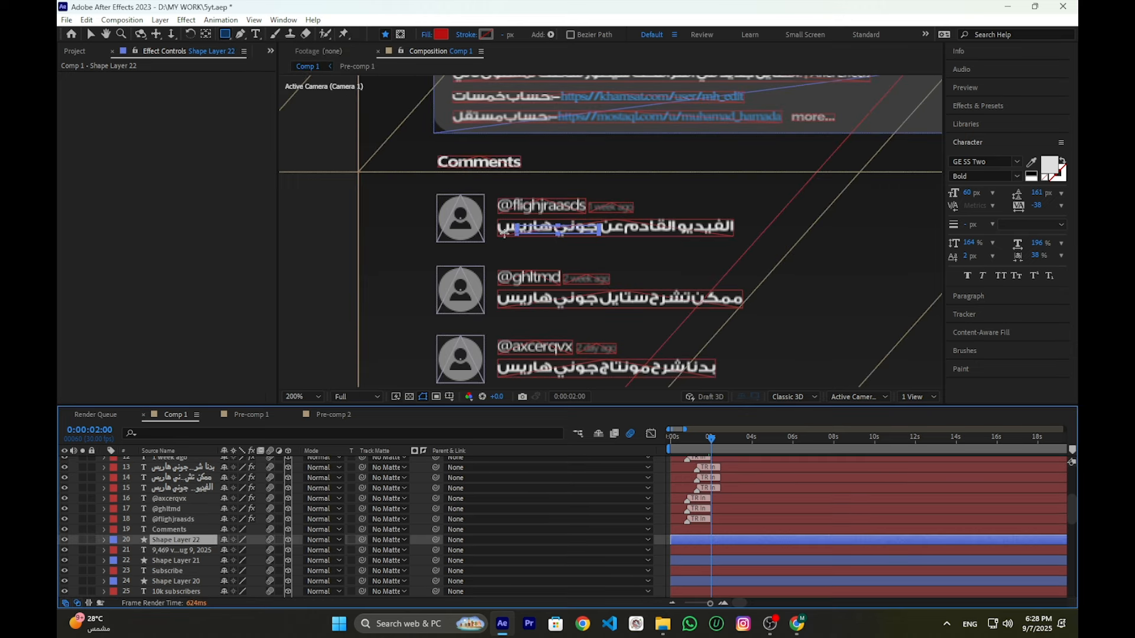
left_click_drag(504, 233, 495, 235)
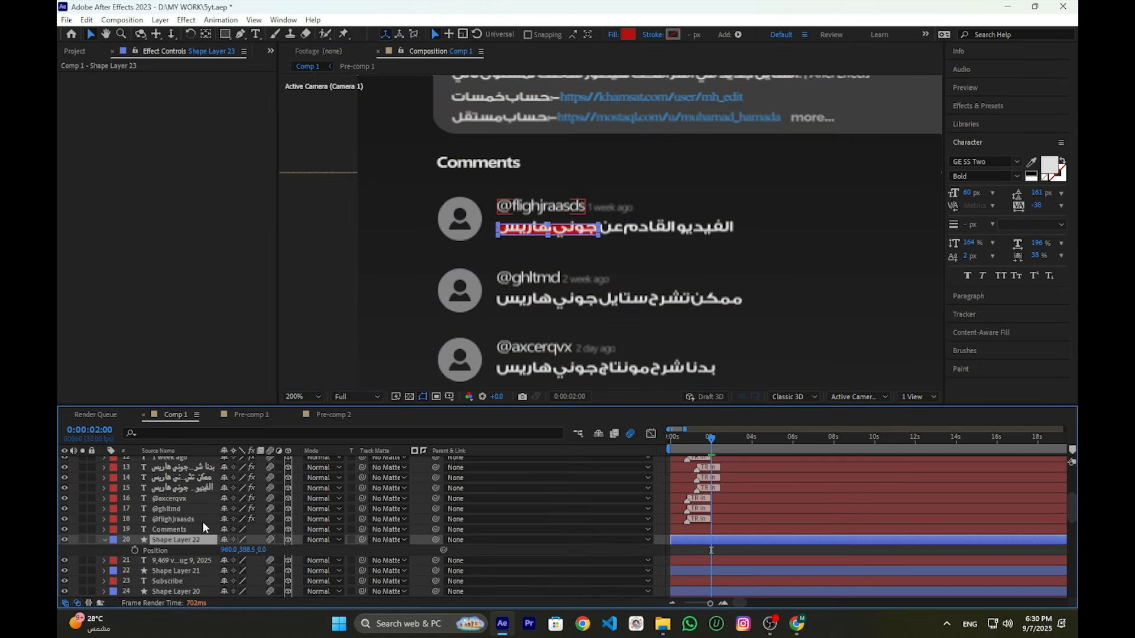
key("ctrl+d")
key("ctrl+d")
left_click(205, 551, "shift")
key("p")
left_click_drag(247, 550, 278, 549)
left_click(279, 550)
left_click_drag(247, 550, 290, 550)
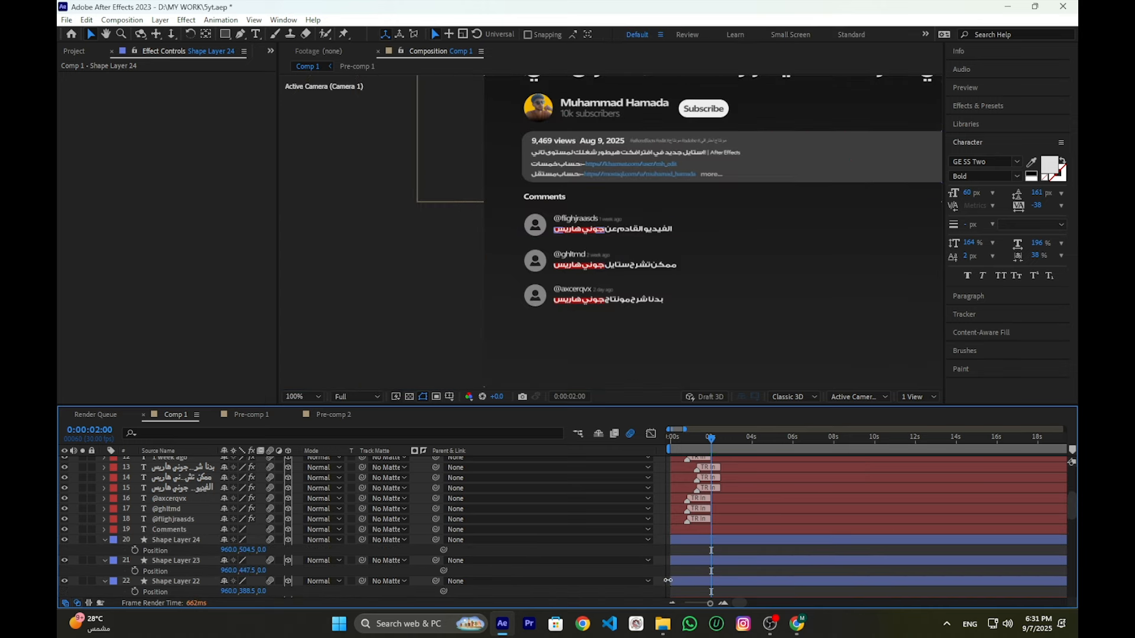
Duplicate Shape Layers 22, 23 and 24, track-matting each copy to its original
left_click(685, 582)
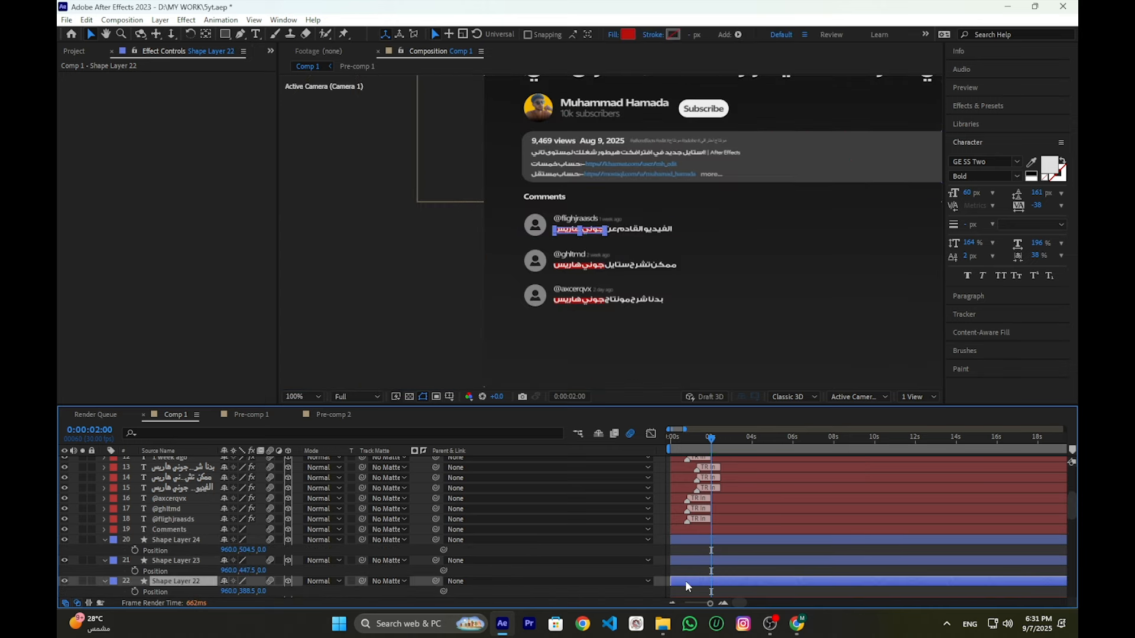
key("ctrl+d")
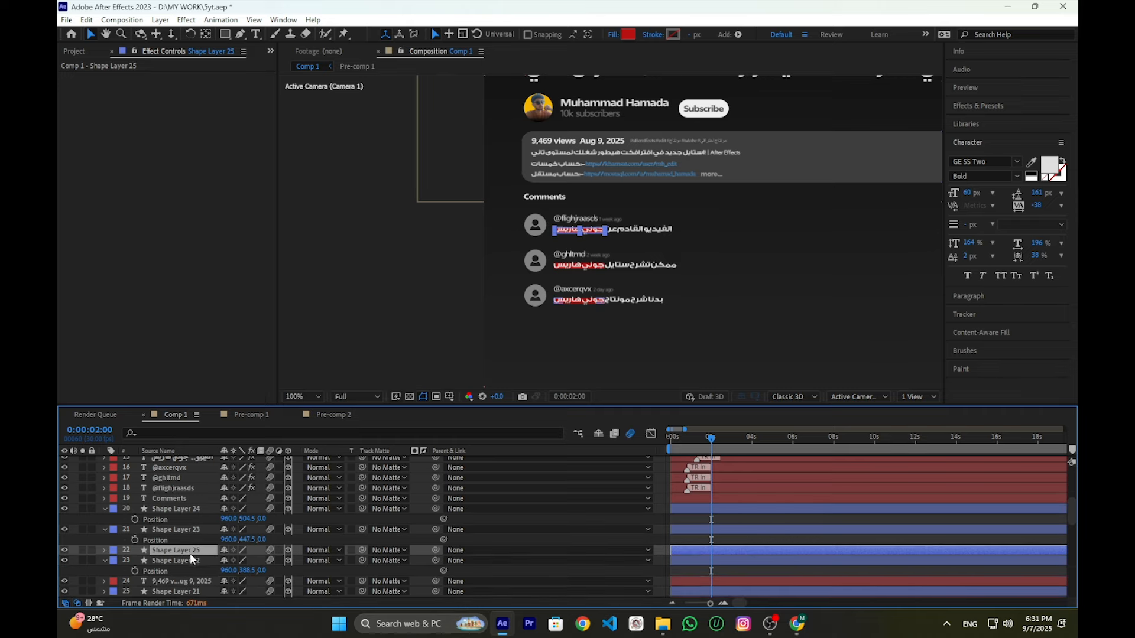
left_click_drag(208, 568, 204, 563)
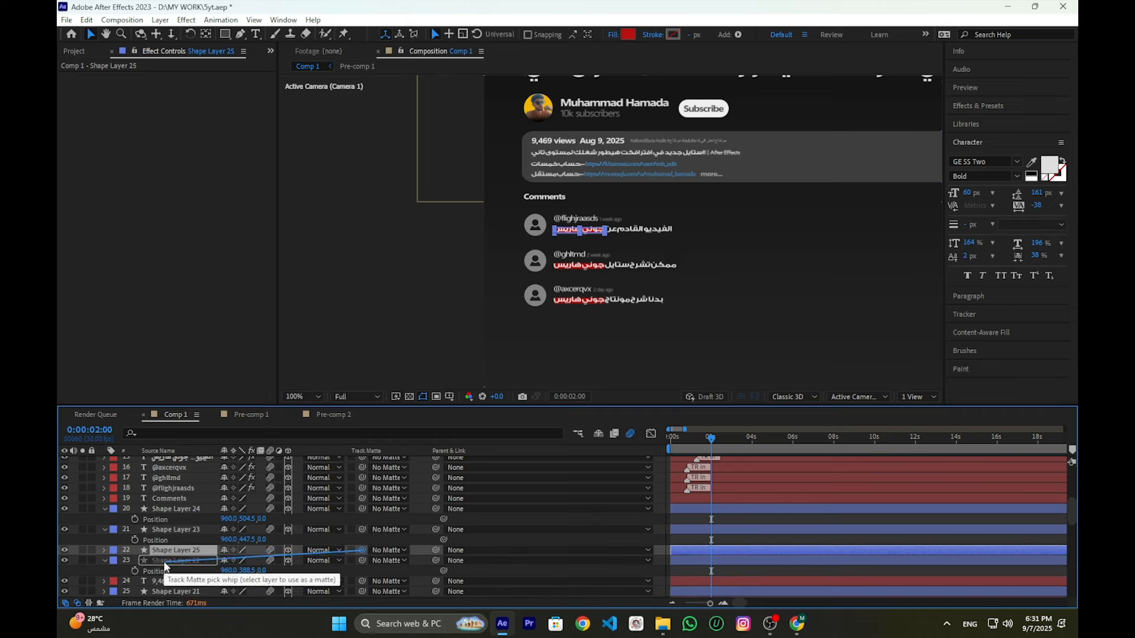
left_click(169, 531)
key("ctrl+d")
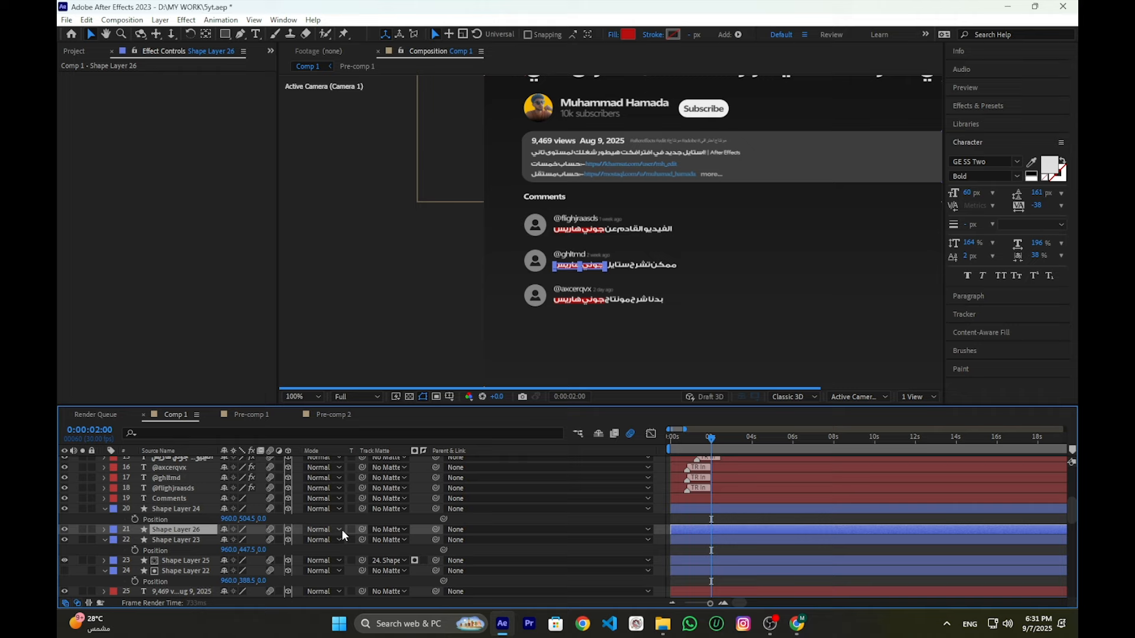
left_click_drag(362, 529, 332, 530)
left_click_drag(196, 540, 196, 540)
left_click(177, 509)
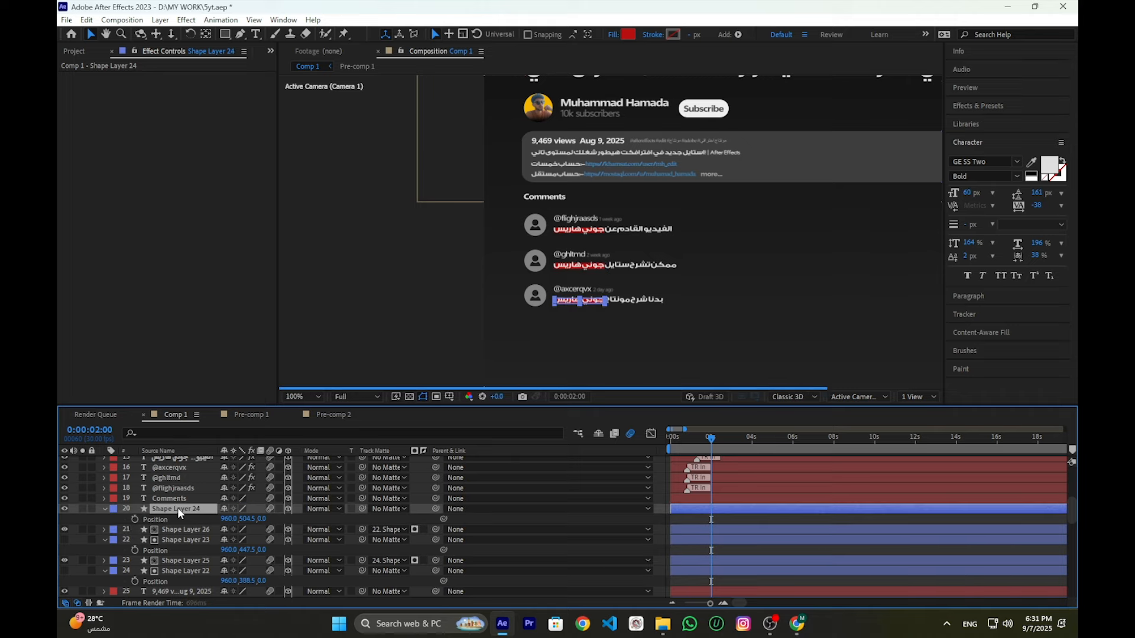
key("ctrl+d")
left_click_drag(361, 509, 180, 519)
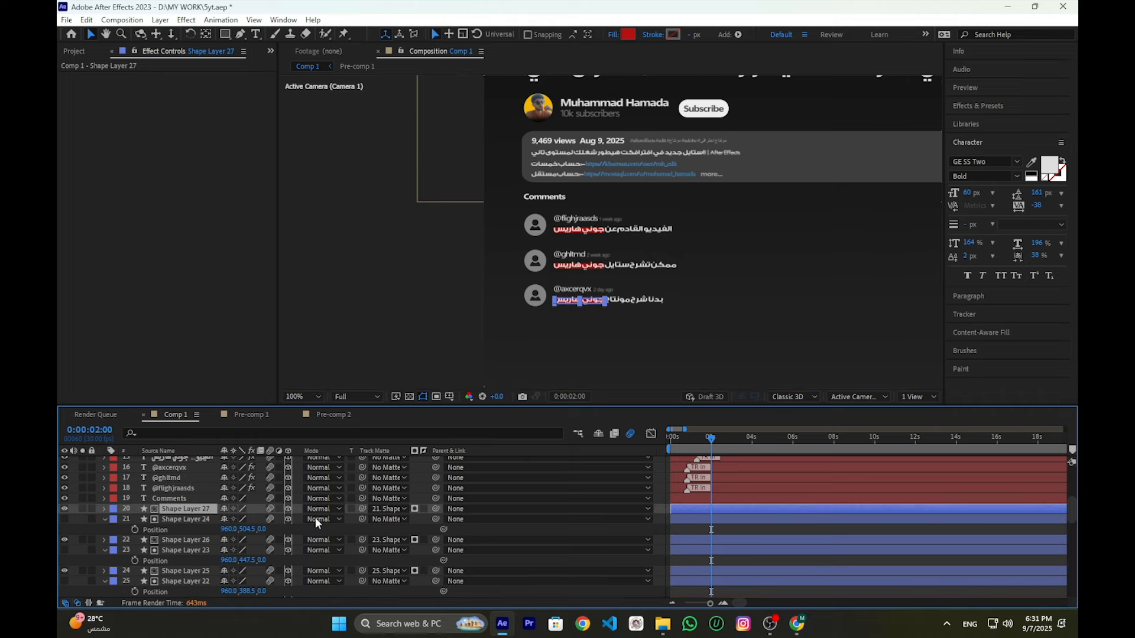
Select Shape Layers 25–27, reveal their Position, and set the time just under one second
left_click(739, 526)
left_click(720, 511)
left_click(718, 540, "ctrl")
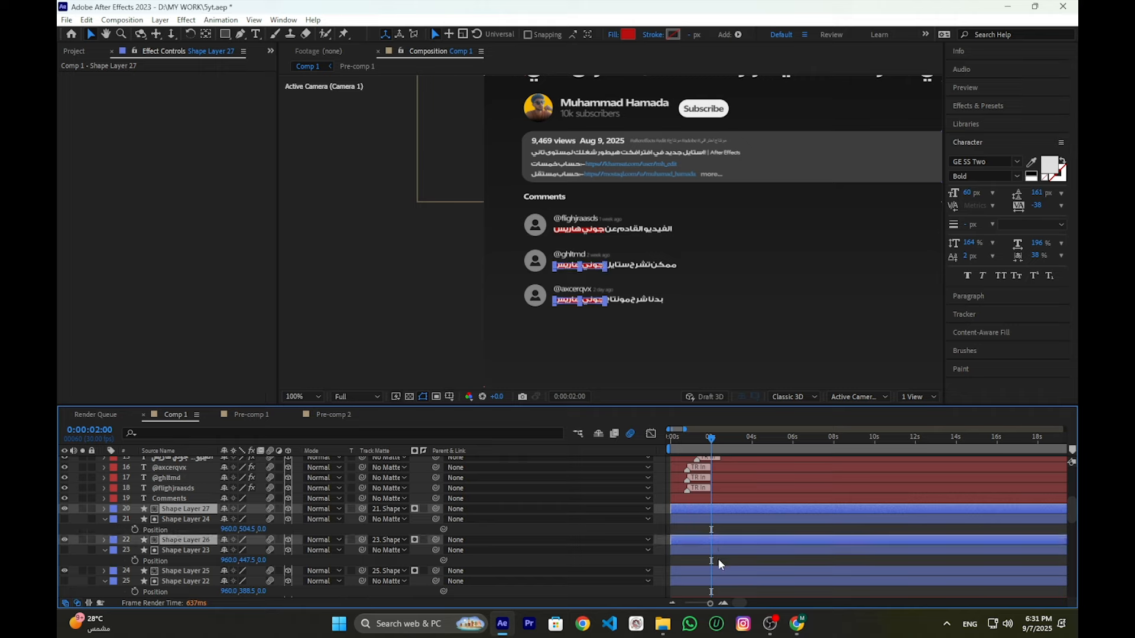
left_click(722, 568, "ctrl")
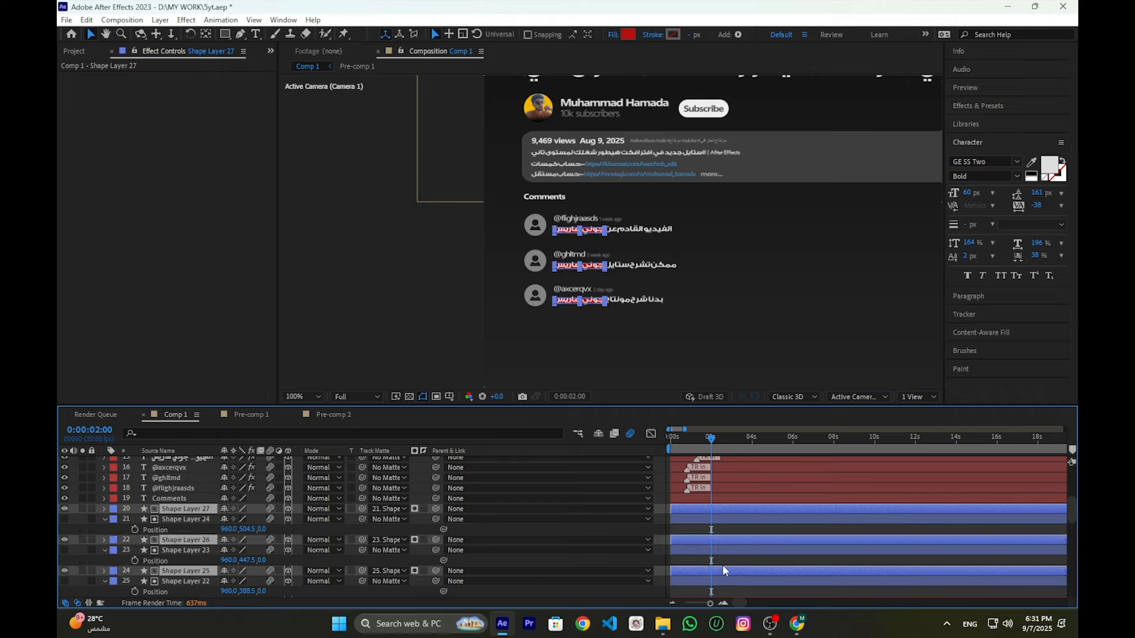
key("p")
left_click(688, 439)
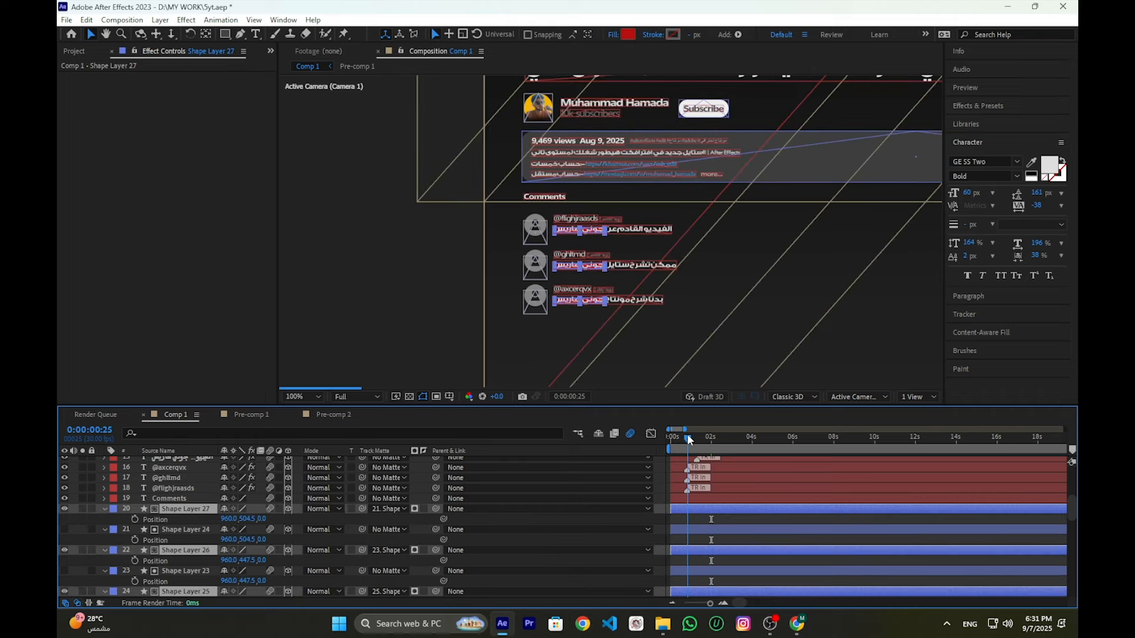
At the start, offset the matted highlights to the right and make them fully transparent
left_click_drag(687, 438, 684, 438)
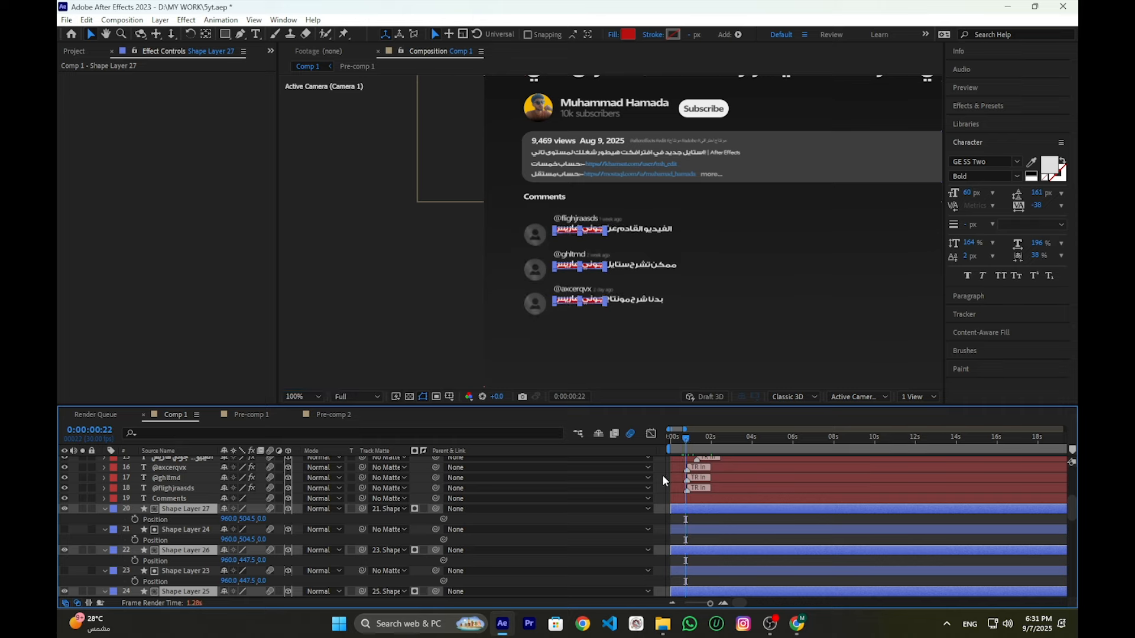
key("t")
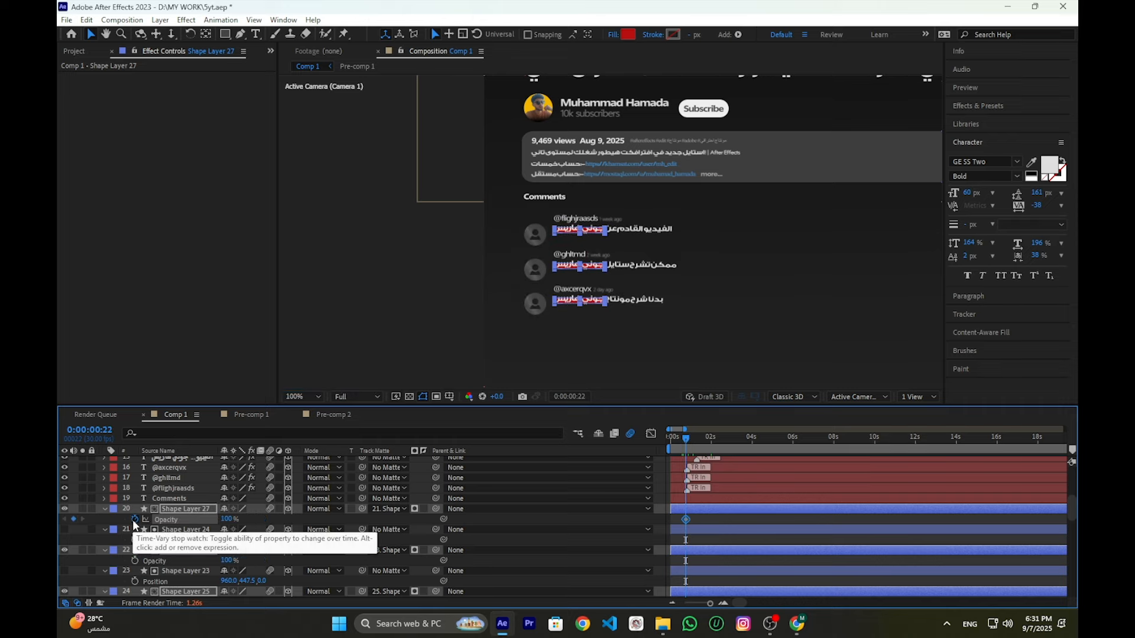
key("u")
left_click_drag(680, 440, 615, 458)
left_click_drag(249, 519, 278, 518)
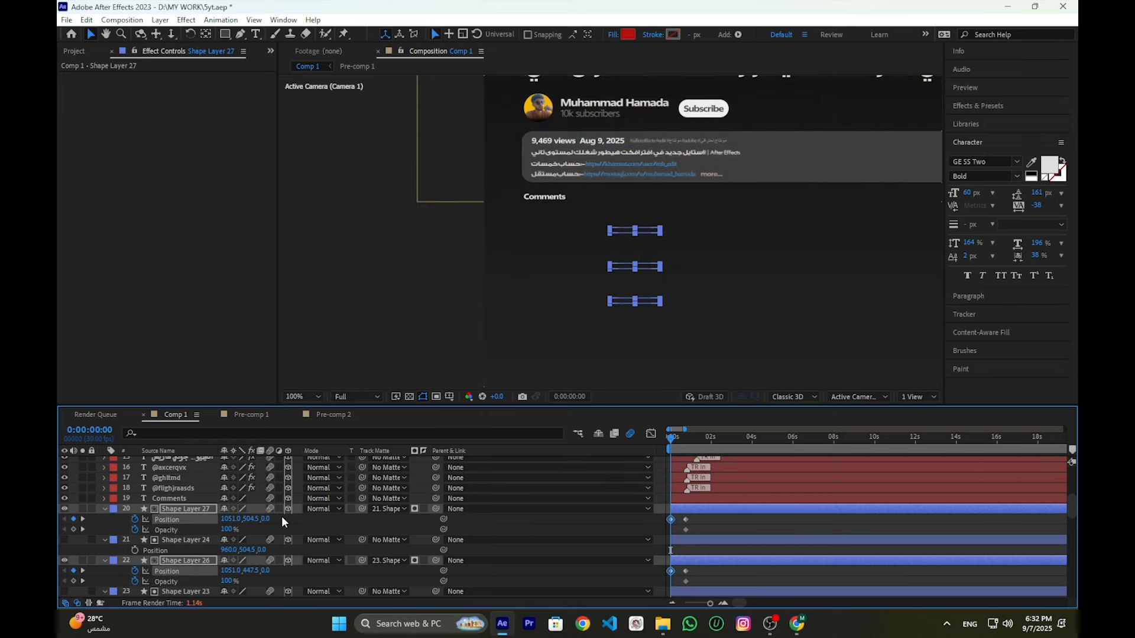
left_click_drag(235, 530, 229, 530)
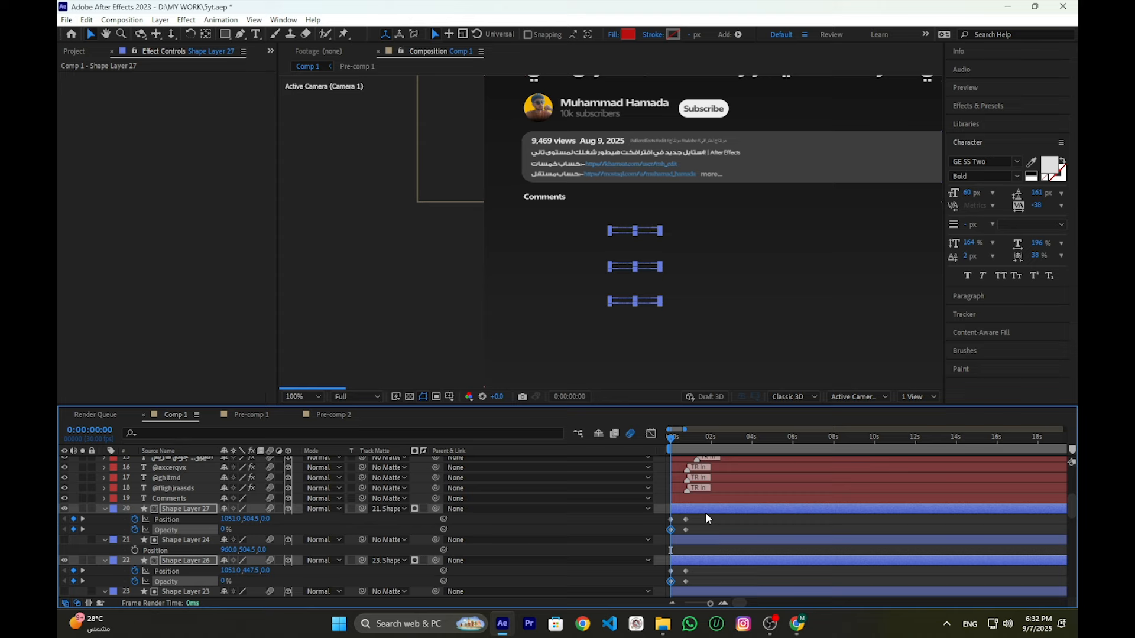
Nudge the highlight end keyframes earlier and reshape their speed curve, checking frames 10–12
left_click_drag(703, 515, 660, 523)
mouse_move(694, 568)
left_mouse_down()
mouse_move(659, 565)
mouse_move(673, 572)
left_mouse_up()
scroll(704, 578, "down", 1)
scroll(704, 581, "down", 1)
left_click(650, 434)
left_click_drag(710, 464, 657, 604)
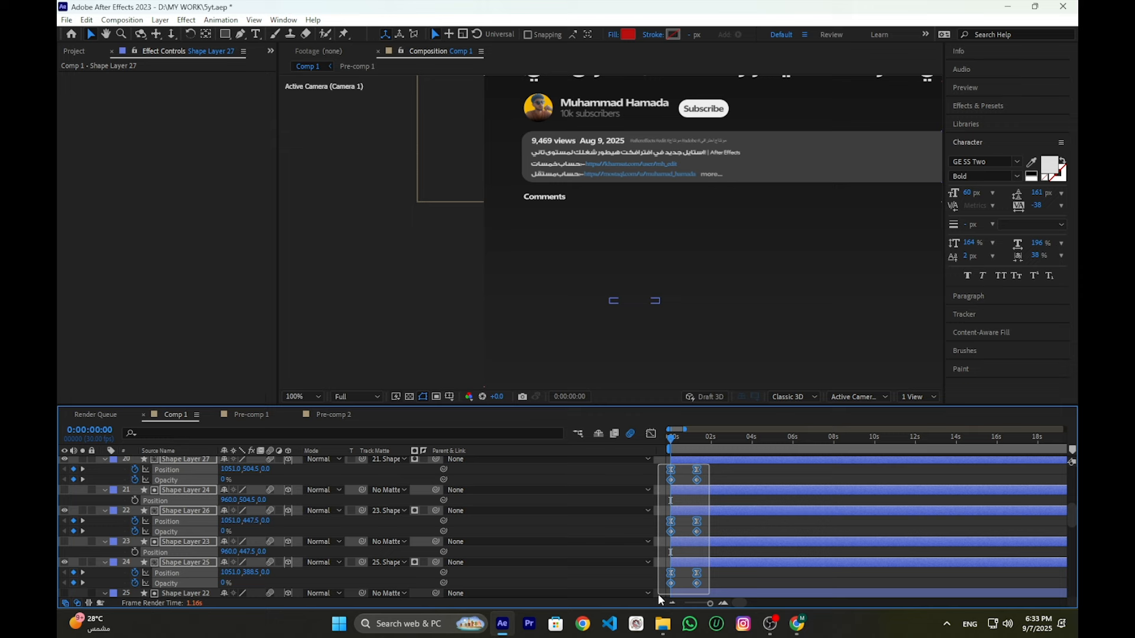
scroll(688, 463, "up", 1)
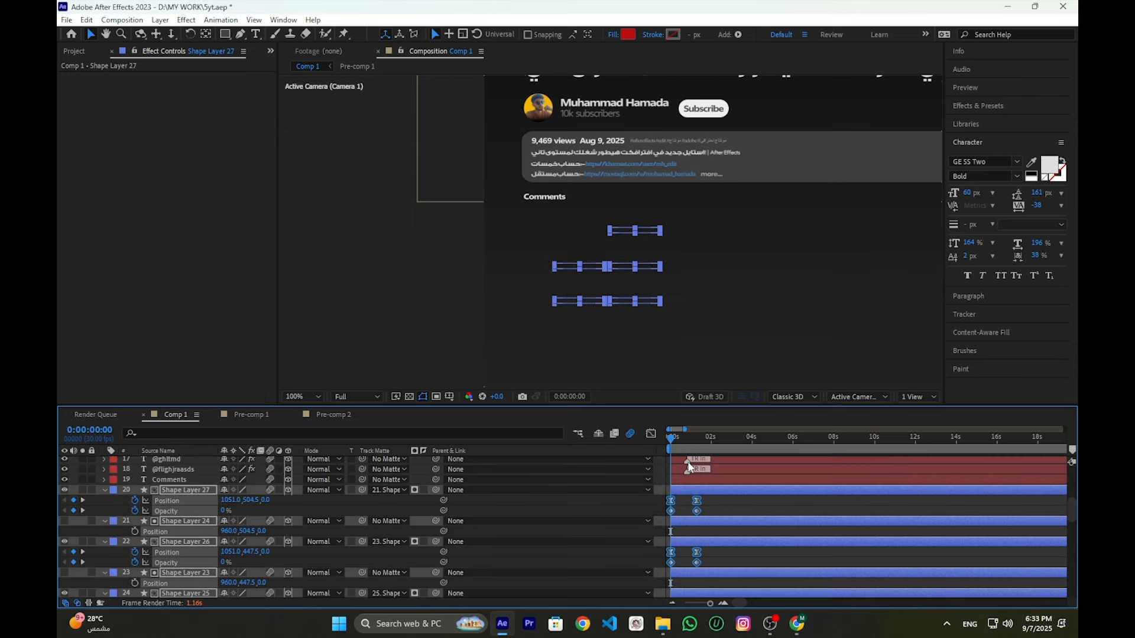
left_click(678, 444)
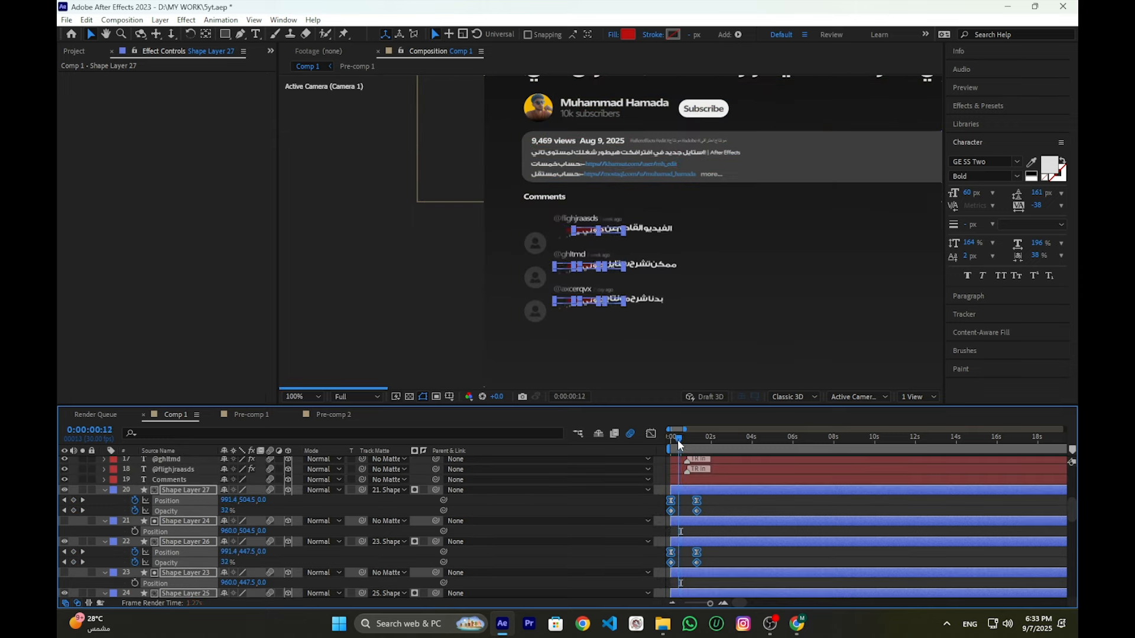
left_click_drag(679, 444, 676, 441)
Fine-tune the highlight keyframes, return to 0:00 and preview the comment animation
left_click(708, 496)
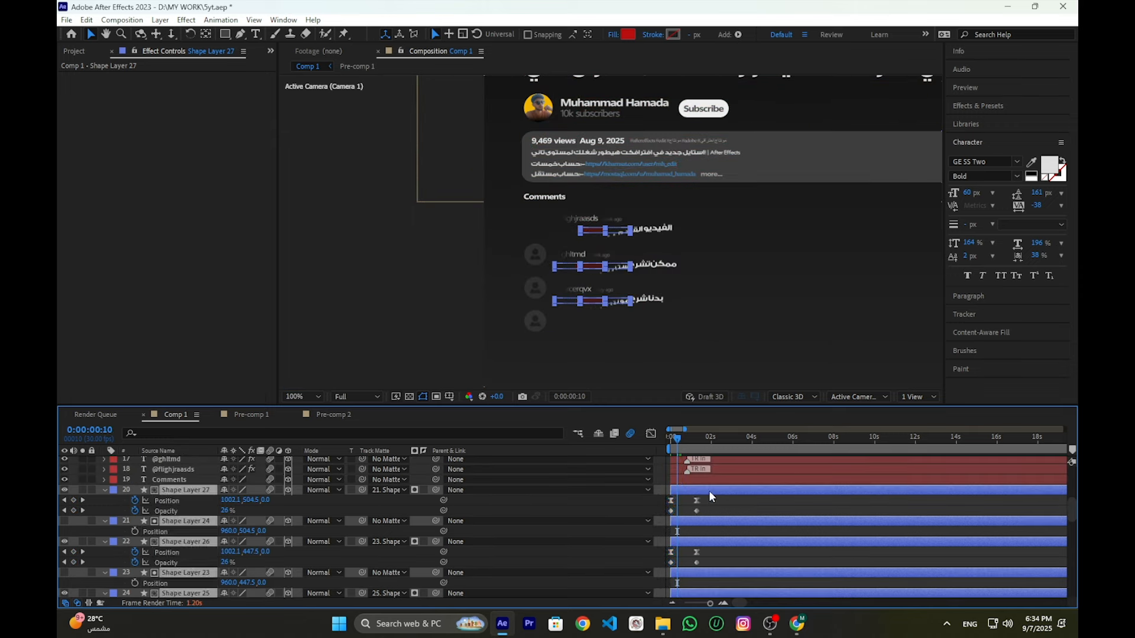
left_click_drag(703, 492, 698, 593)
scroll(730, 516, "down", 1)
left_click_drag(703, 573, 698, 573)
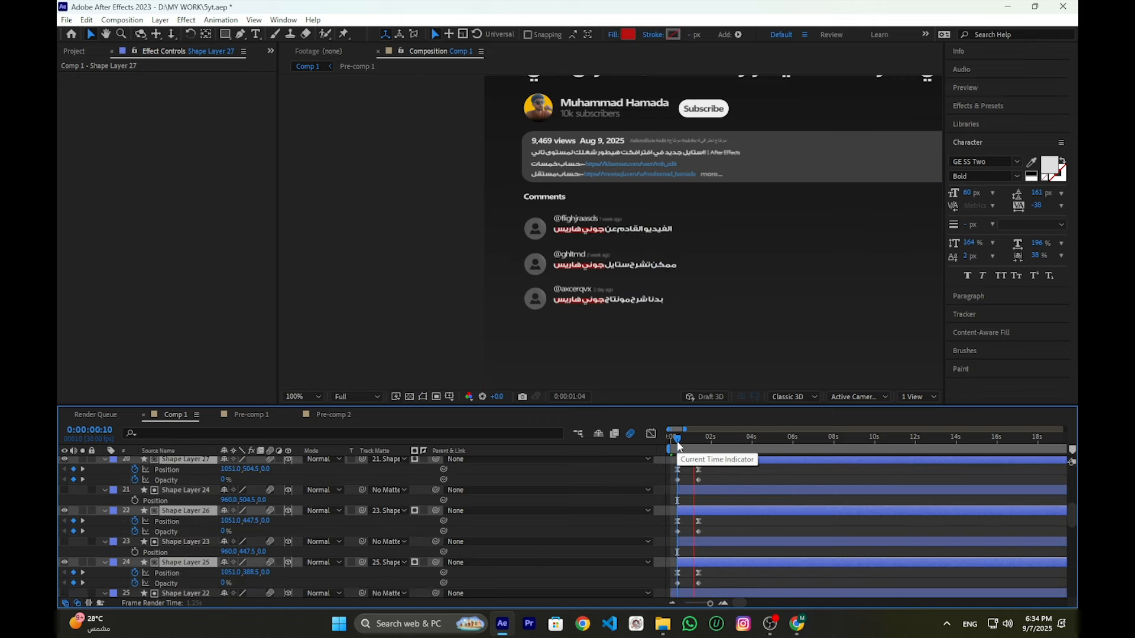
left_click_drag(676, 441, 659, 443)
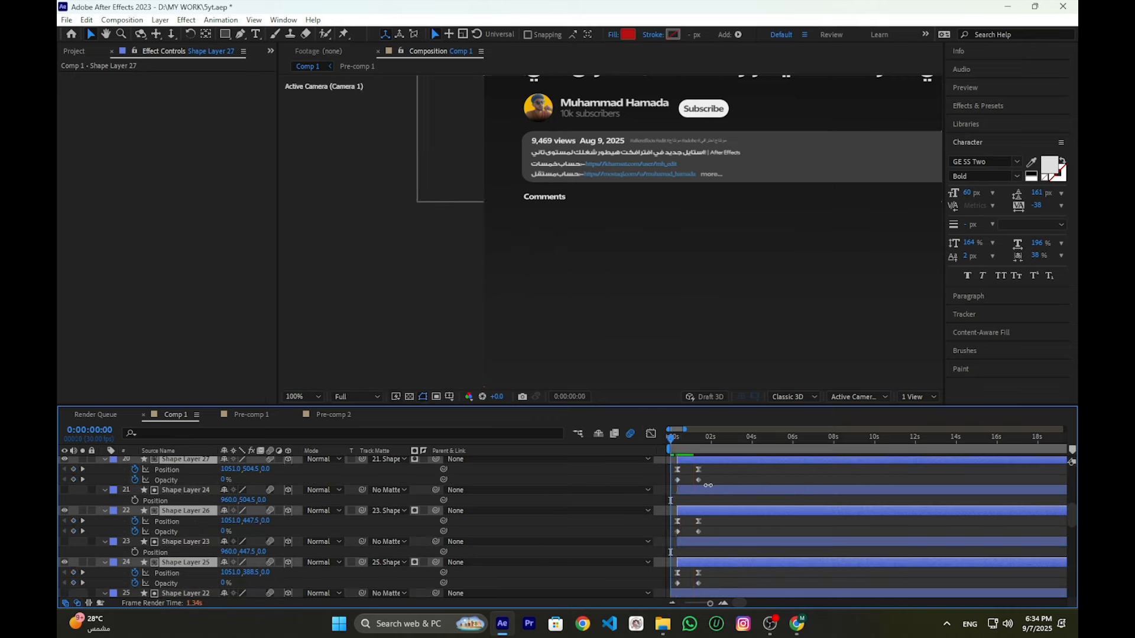
key("space")
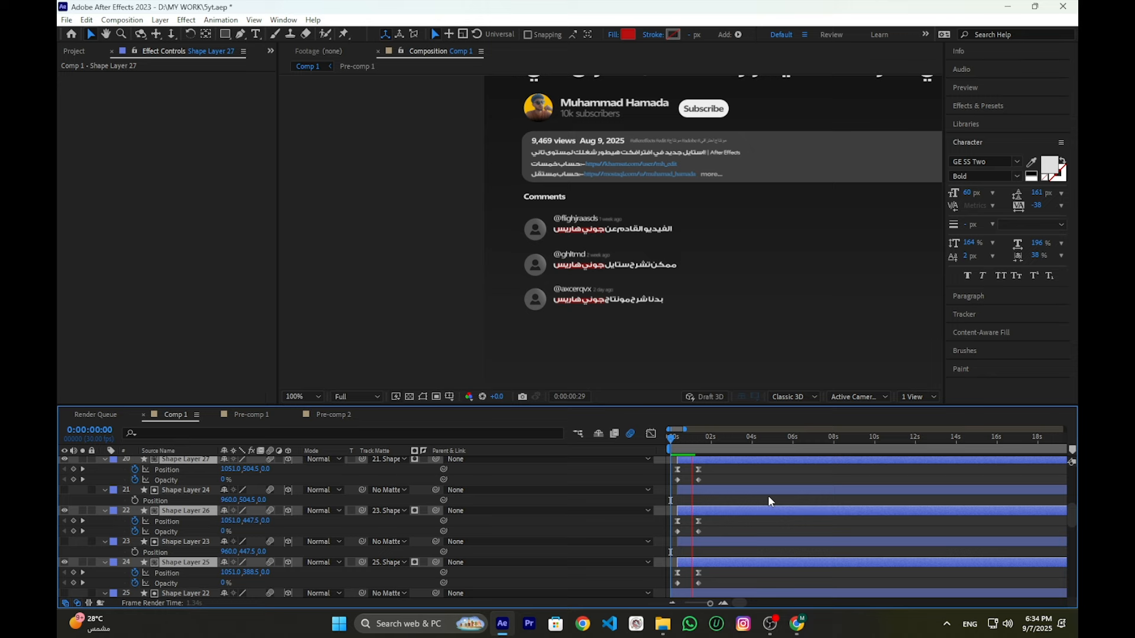
key("space")
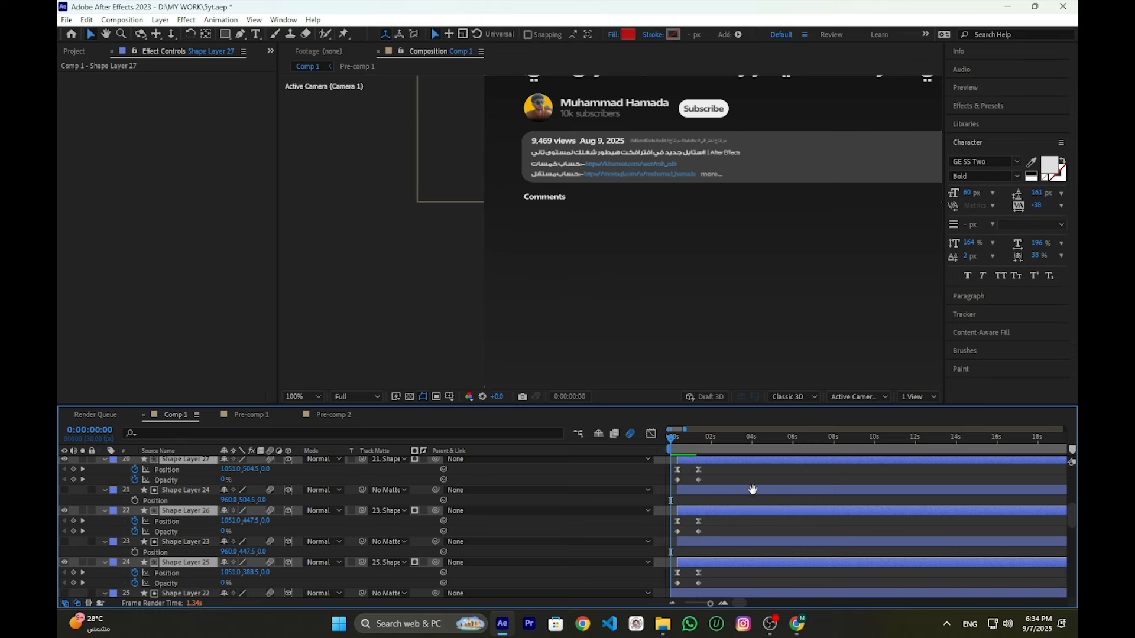
key("space")
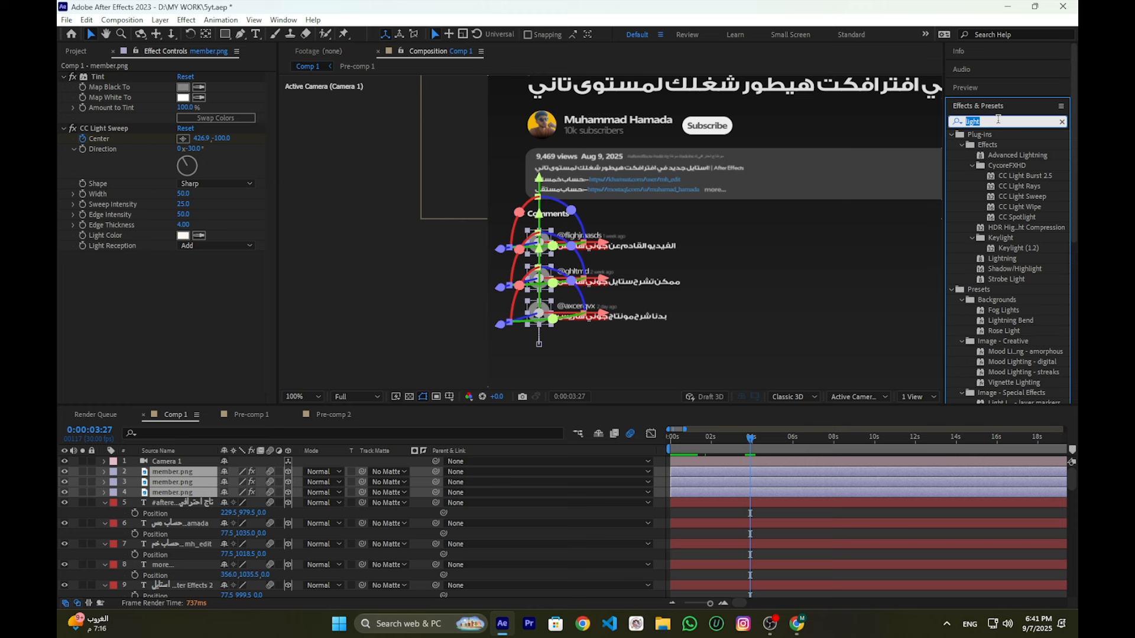
Apply Glow to one member.png avatar and move it to the top of its effects
type("glow")
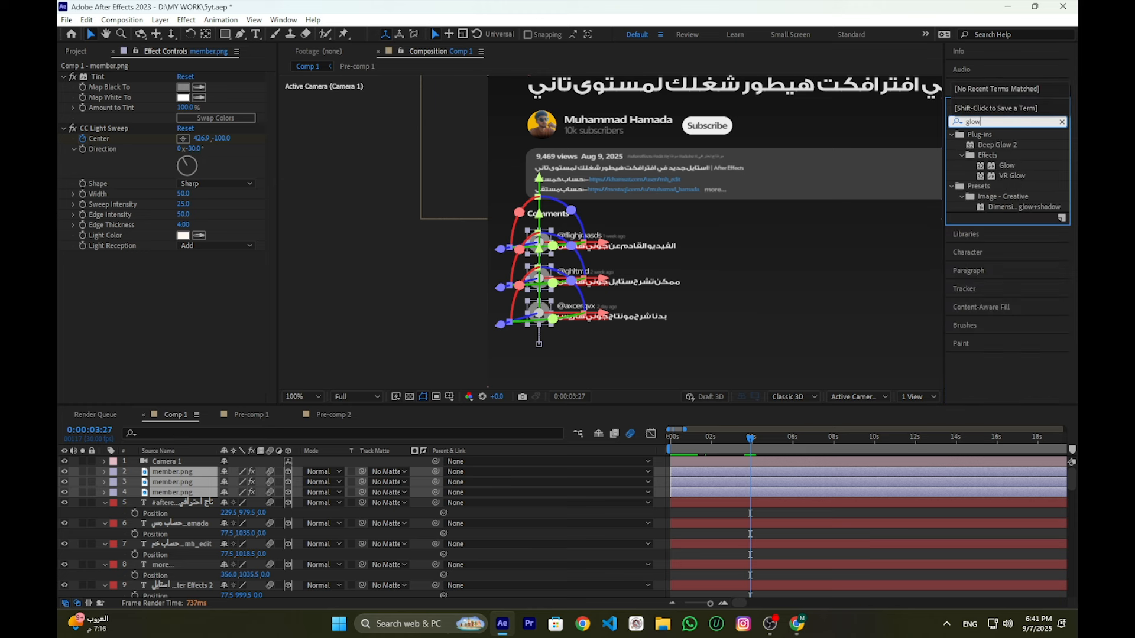
left_click_drag(1013, 165, 743, 469)
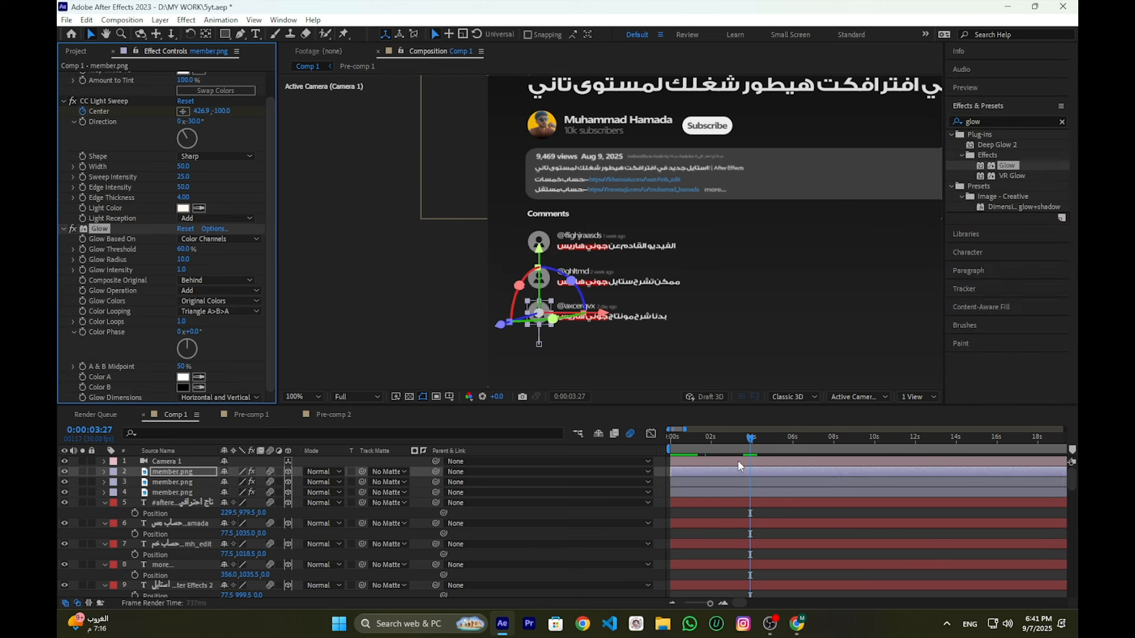
scroll(494, 329, "up", 1)
left_click_drag(529, 264, 598, 161)
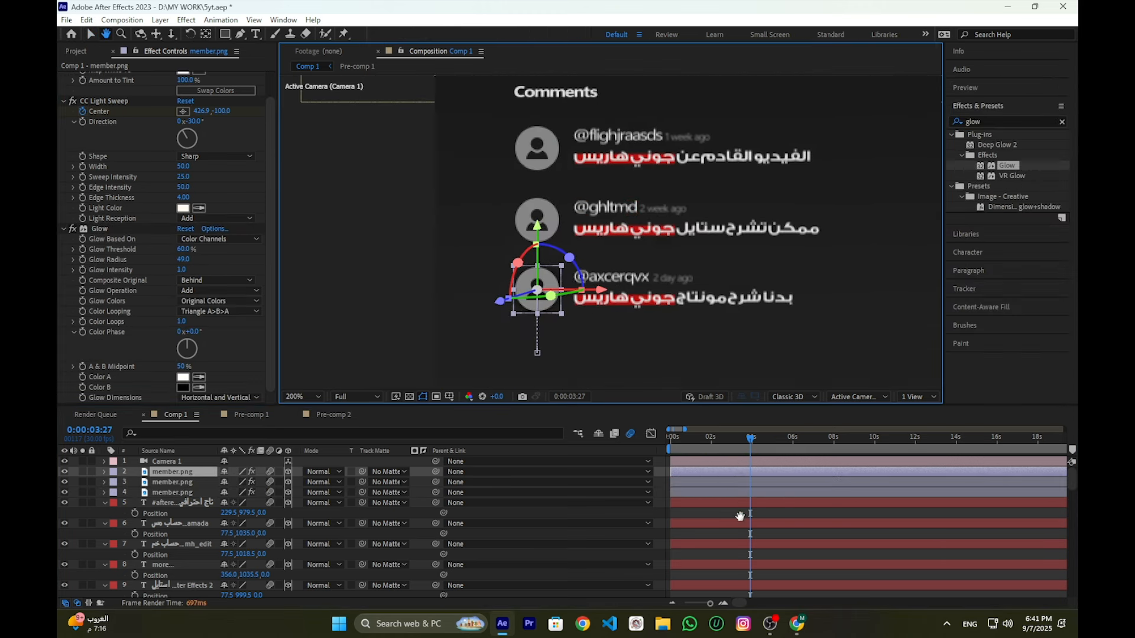
left_click(743, 492)
left_click(743, 472)
left_click(83, 256)
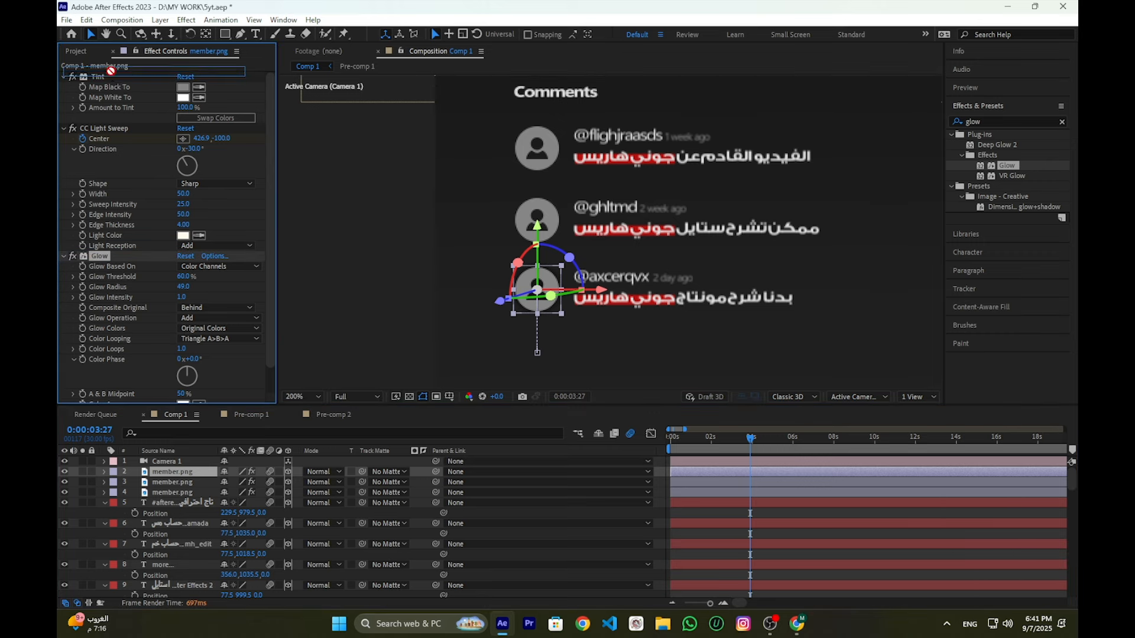
left_click_drag(111, 71, 112, 73)
Paste Glow onto the other two avatars, placing it above Tint and CC Light Sweep
left_click(821, 544)
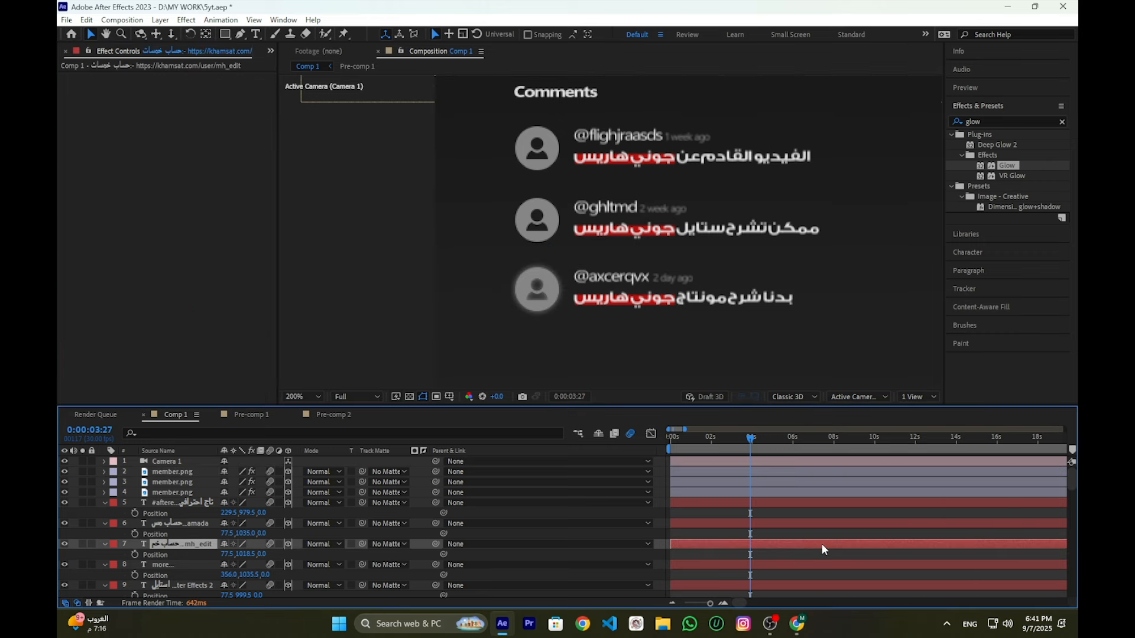
scroll(547, 355, "down", 1)
left_click(693, 472)
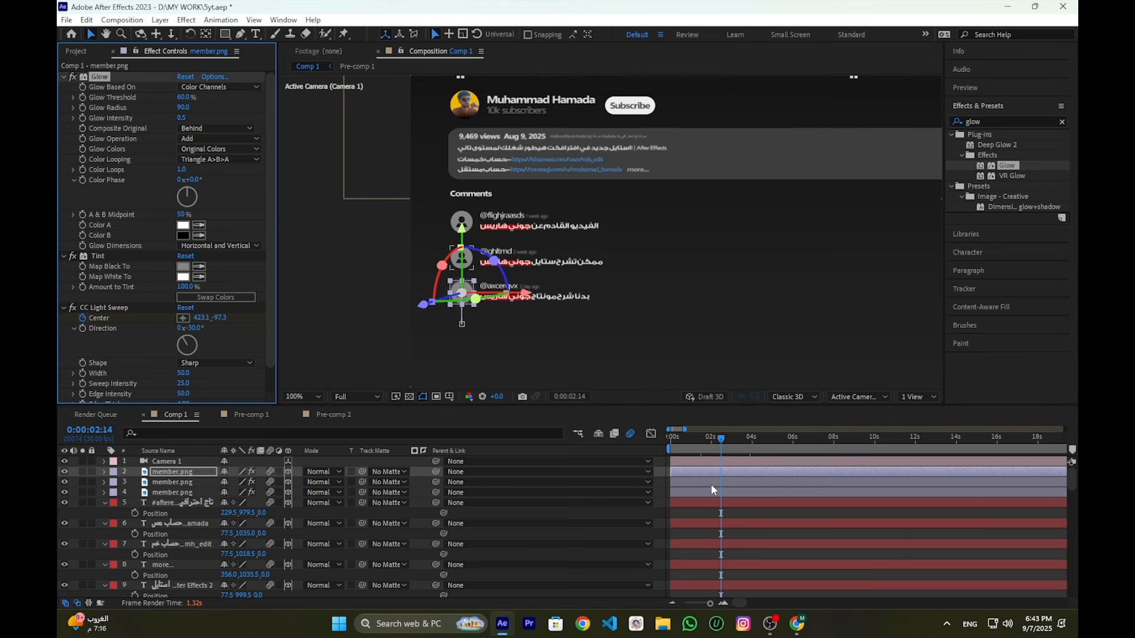
left_click(710, 484)
left_click(719, 493, "shift")
key("ctrl+v")
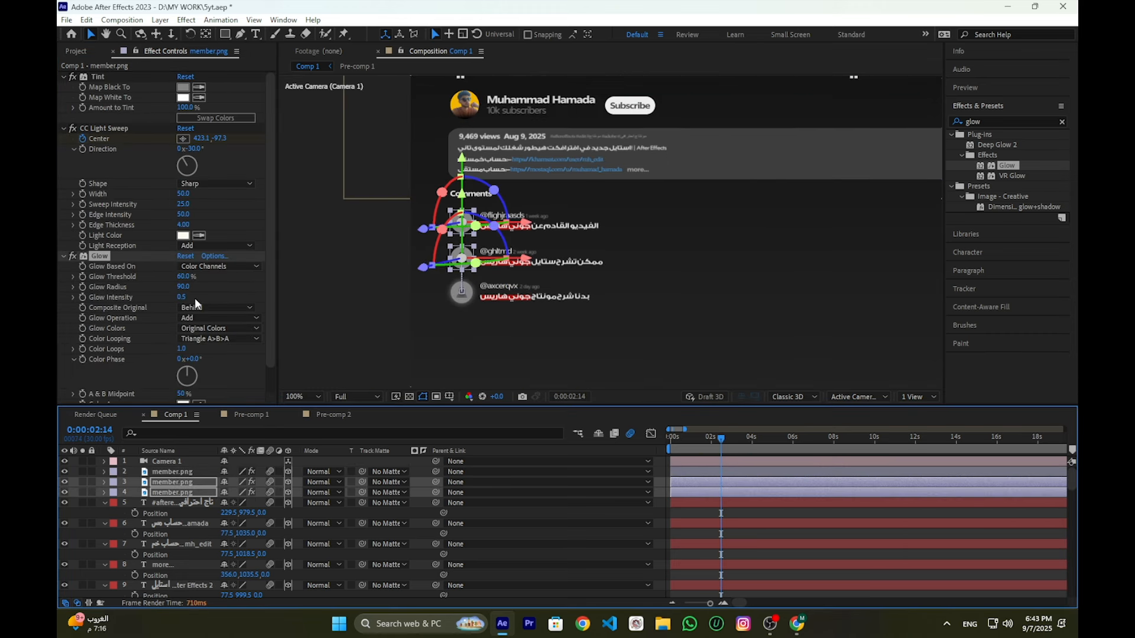
left_click_drag(114, 259, 112, 77)
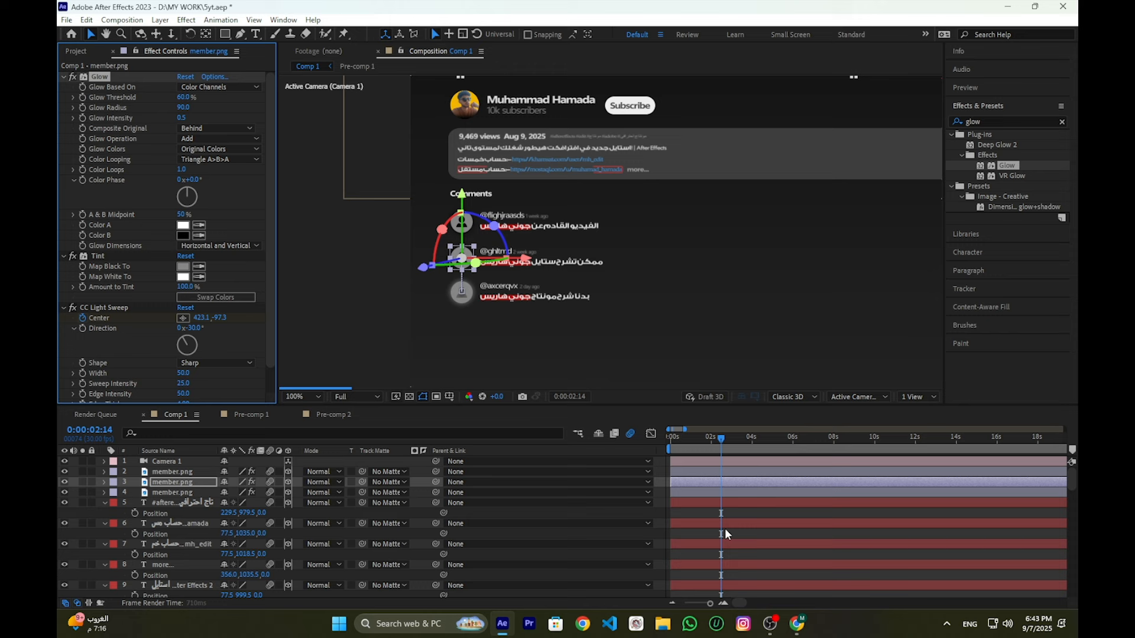
left_click(750, 494)
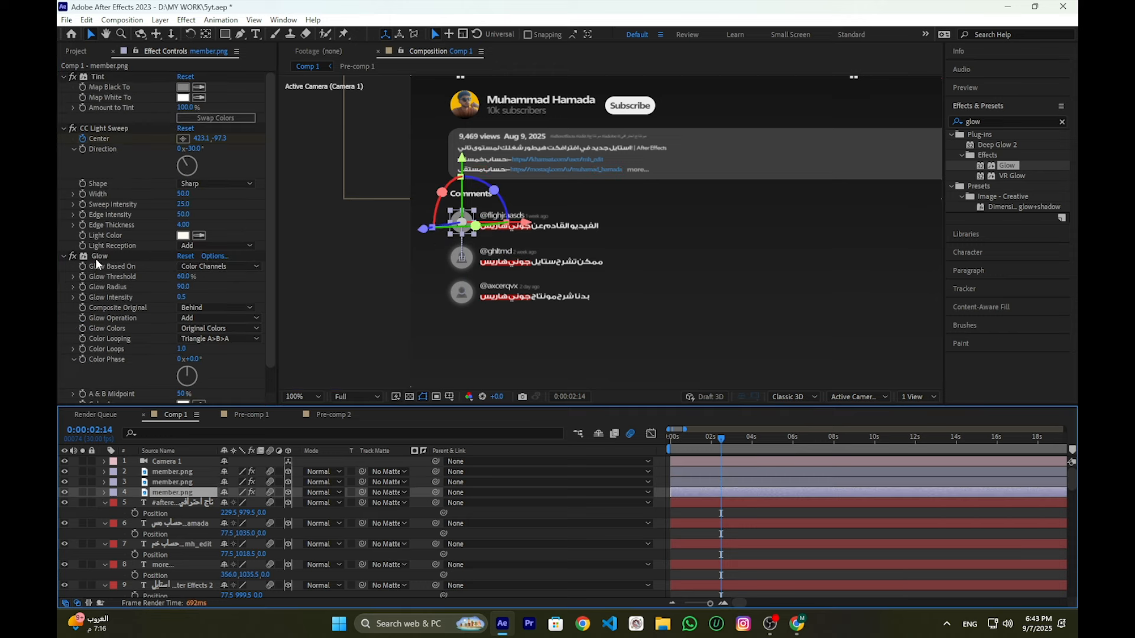
left_click_drag(97, 261, 94, 76)
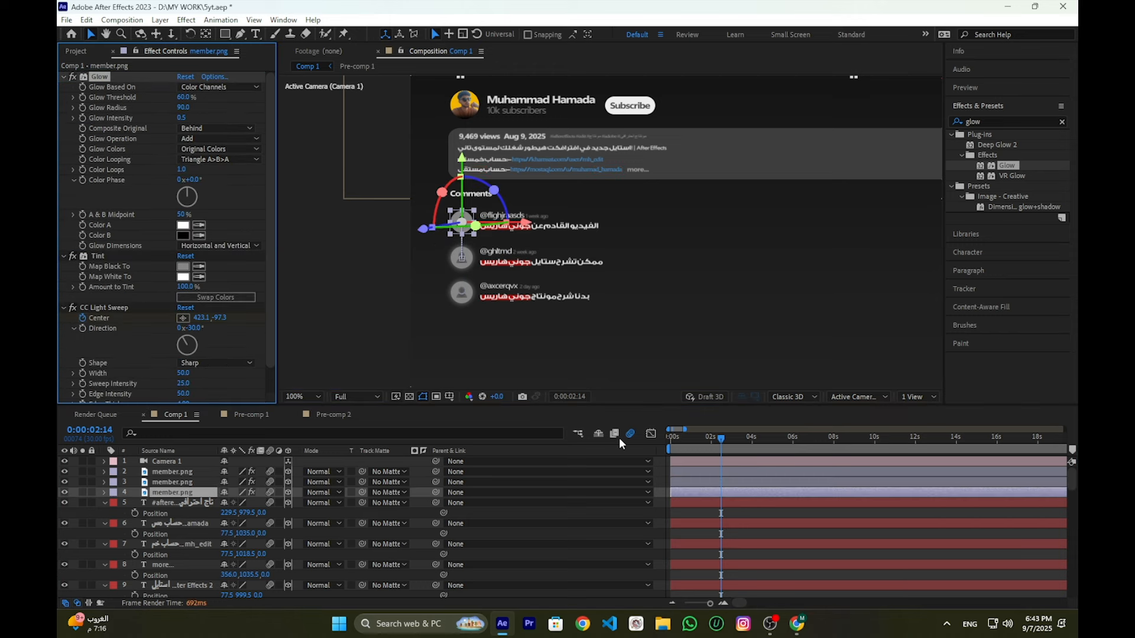
Apply a 10-radius Glow to the first Arabic comment's text
left_click(842, 536)
left_click_drag(1007, 168, 567, 226)
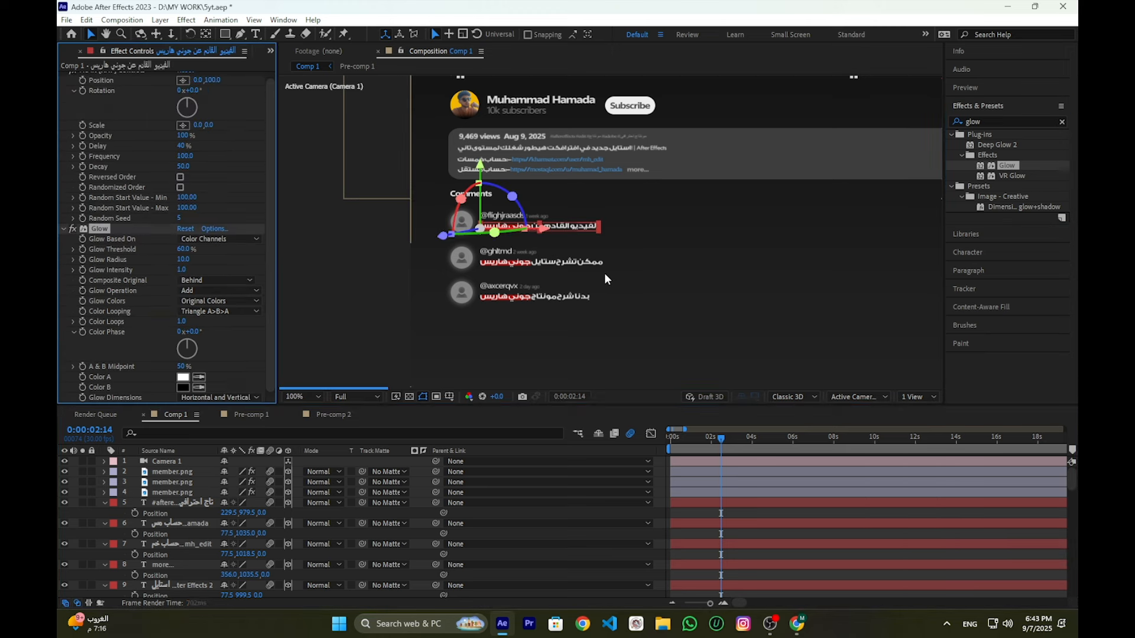
scroll(135, 265, "up", 1)
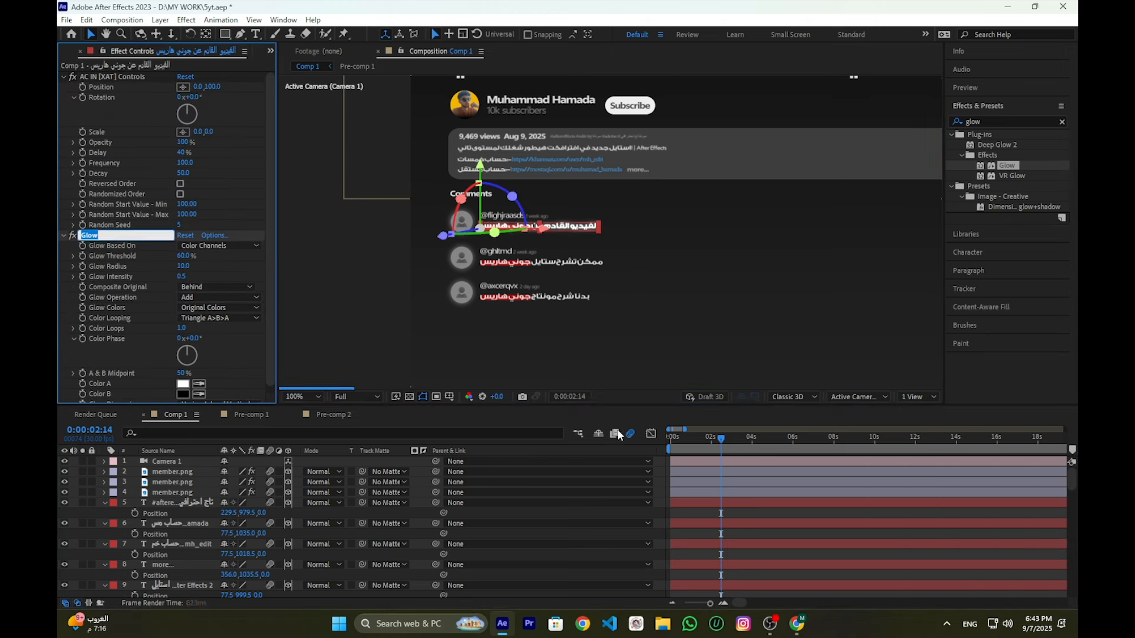
left_click(982, 543)
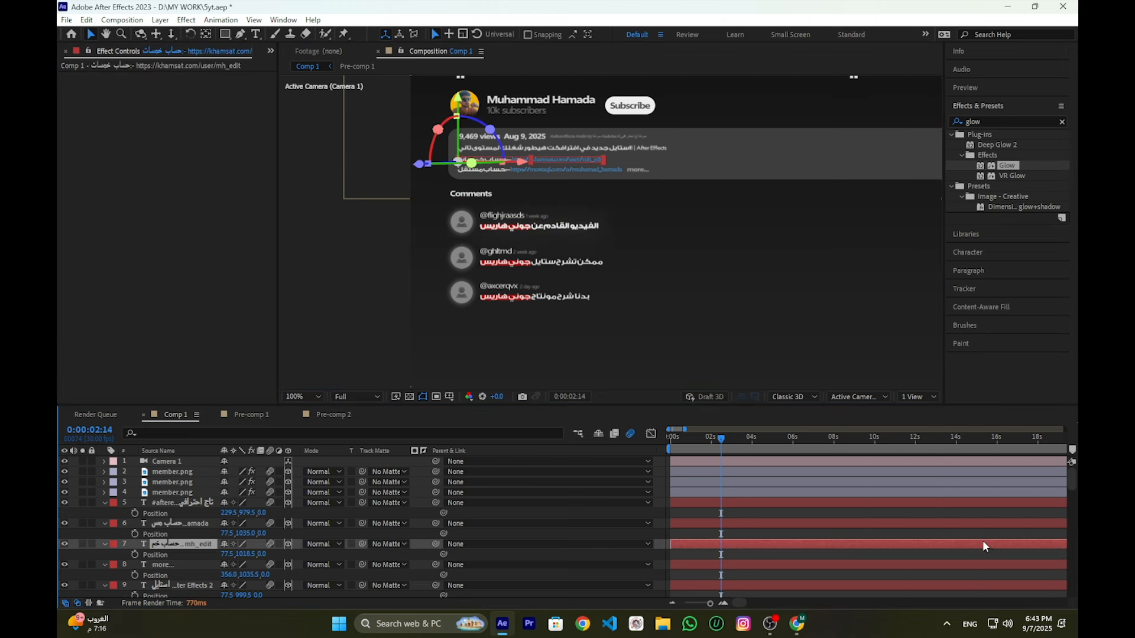
left_click(582, 228)
left_click(102, 237)
left_click(566, 266)
left_click(709, 544)
left_click(555, 262)
left_click(564, 297, "shift")
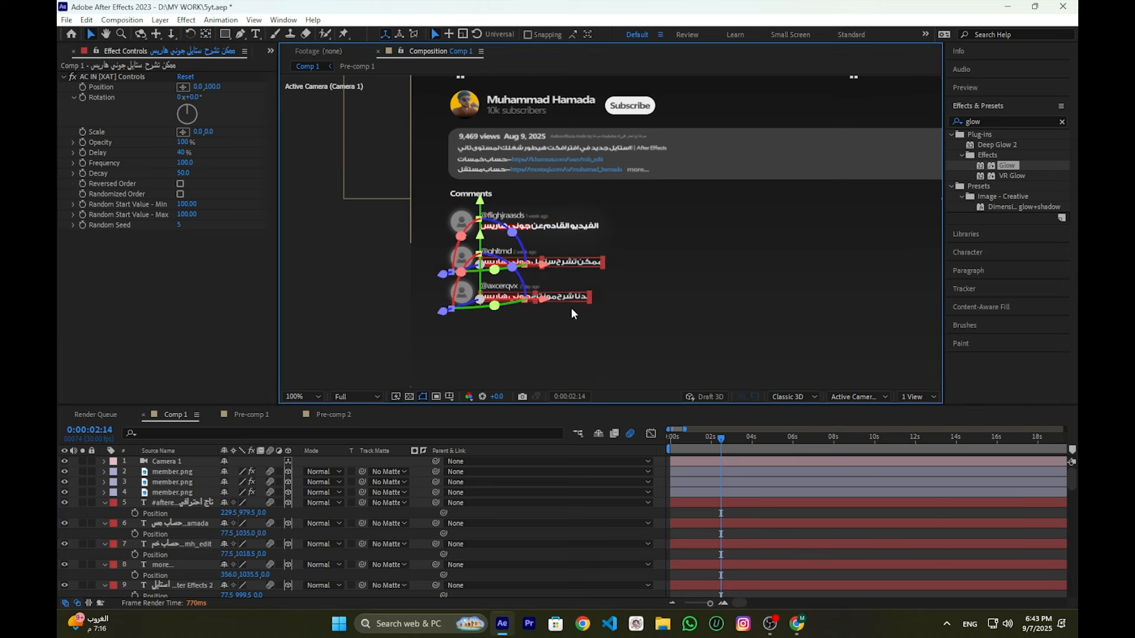
left_click(771, 485)
left_click(746, 524)
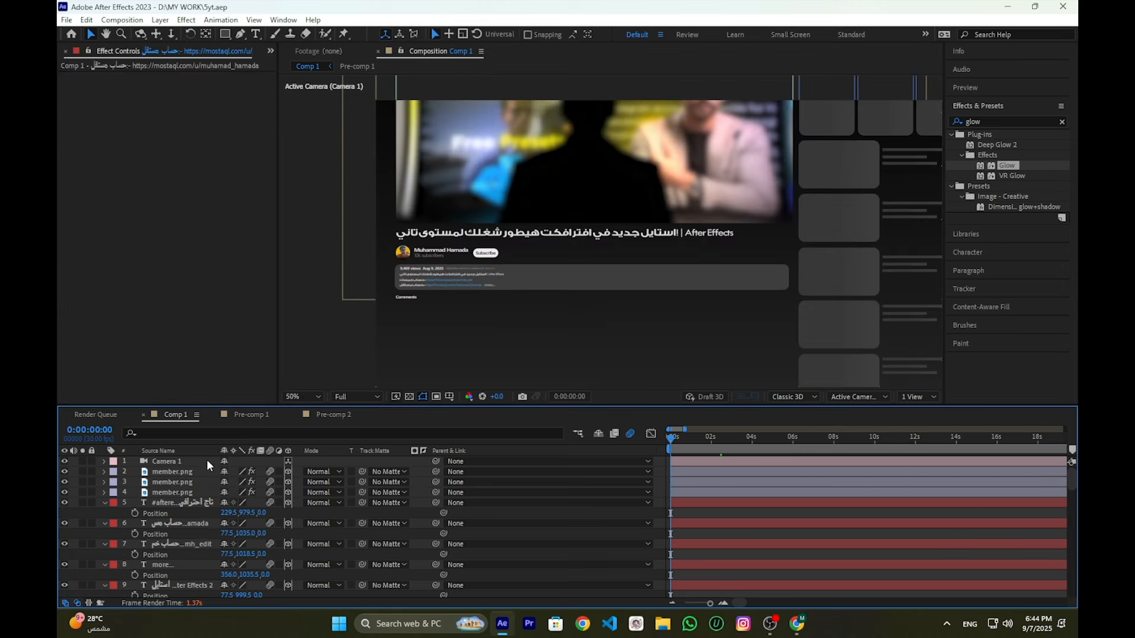
Replace the old camera with a new 28mm Camera 1
left_click(207, 464)
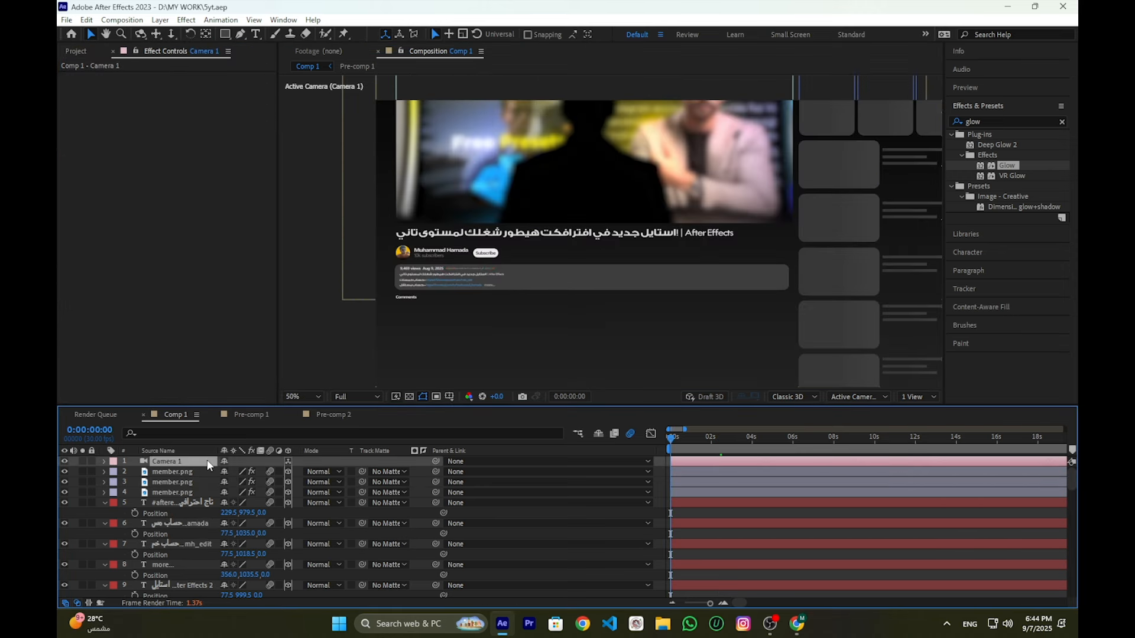
key("Delete")
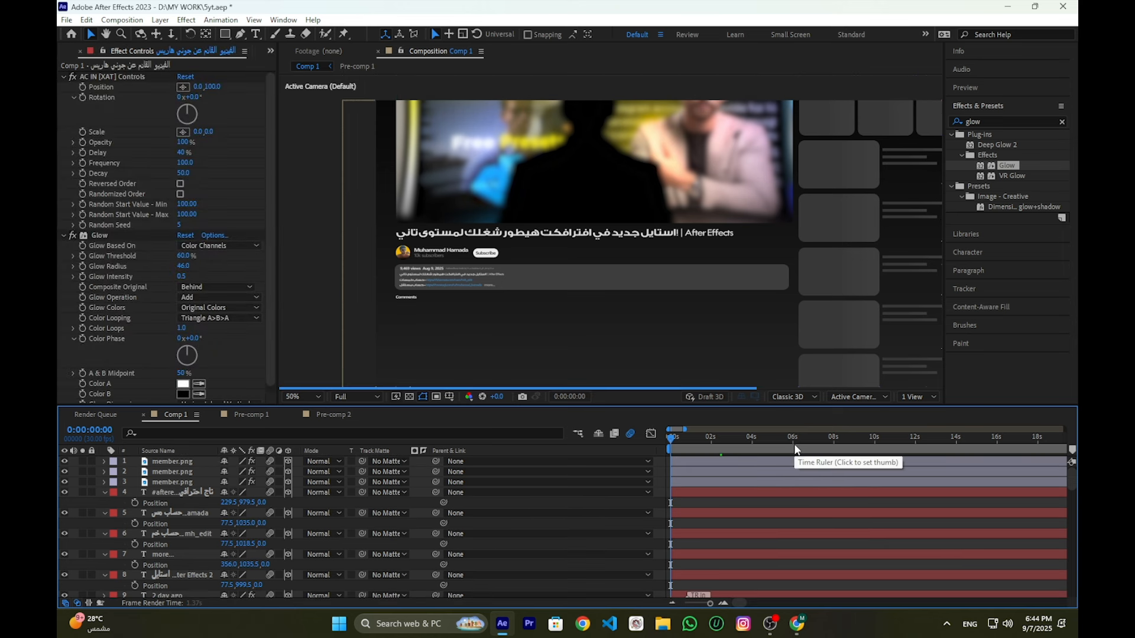
scroll(661, 259, "down", 2)
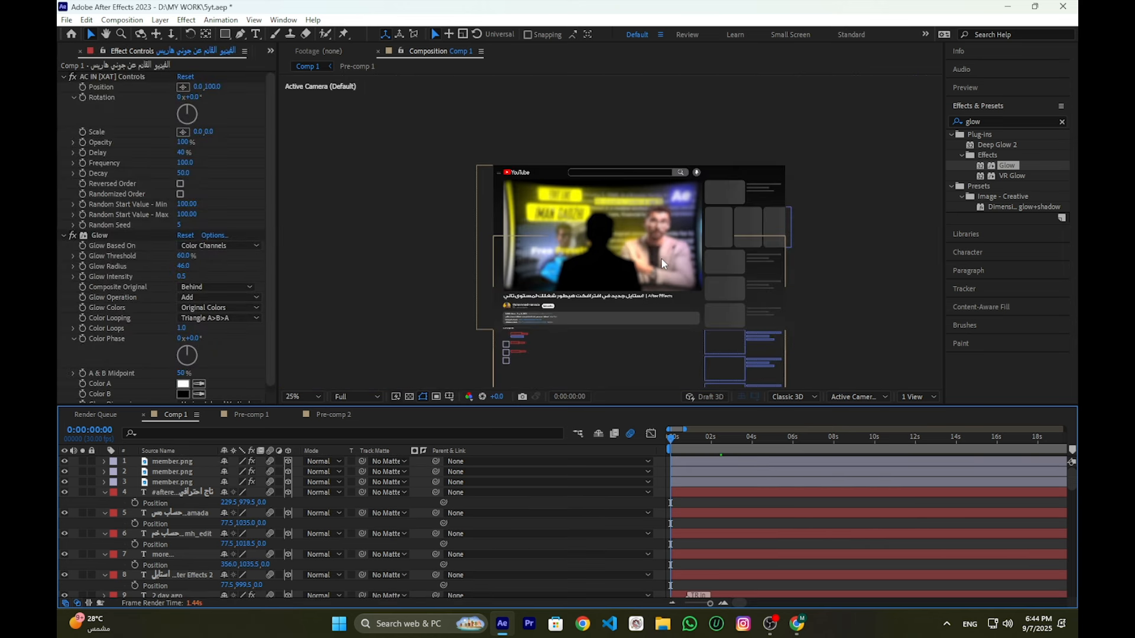
left_click(665, 275)
right_click(415, 303)
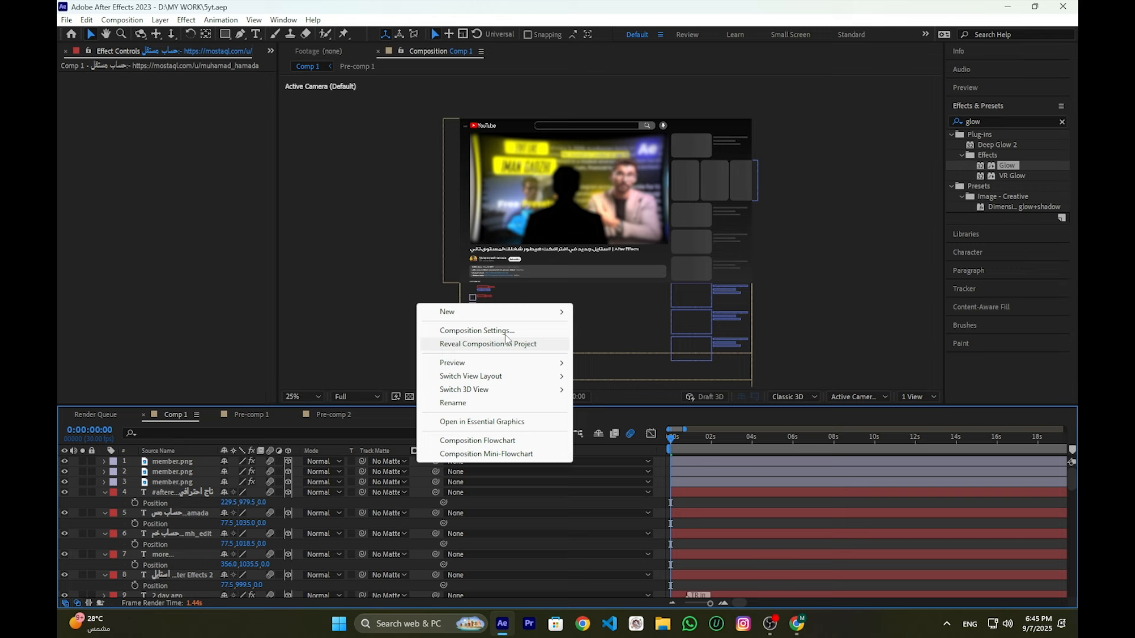
mouse_move(443, 306)
left_click(616, 374)
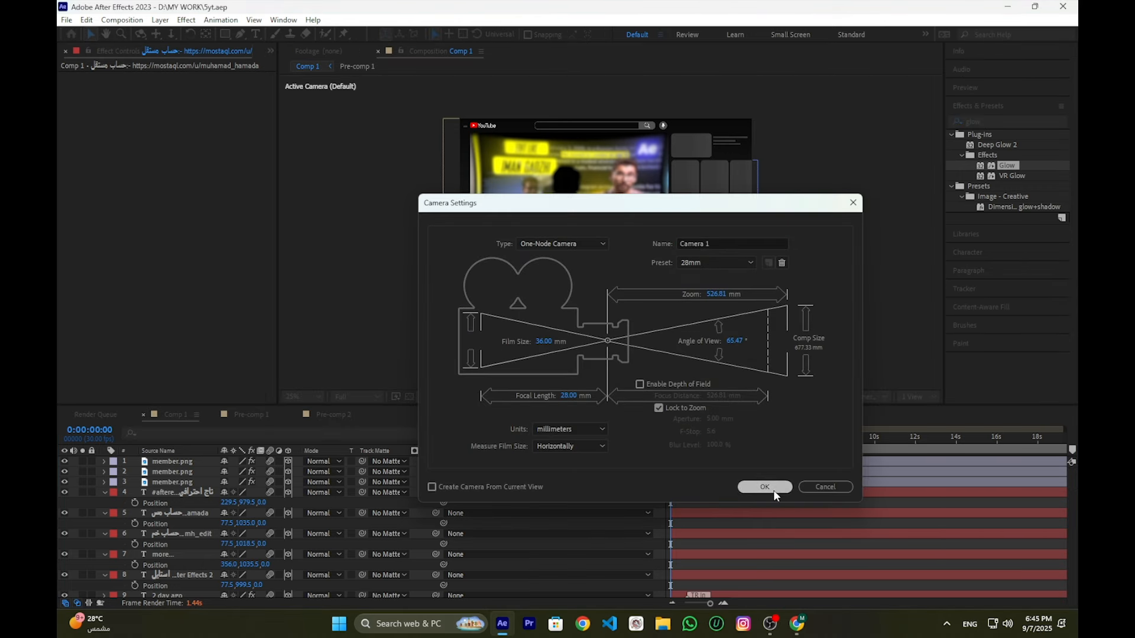
left_click(764, 487)
Add three Null Objects and parent Camera 1 to Null 1, chained under Null 2 and Null 3
right_click(417, 464)
left_click(616, 387)
right_click(420, 464)
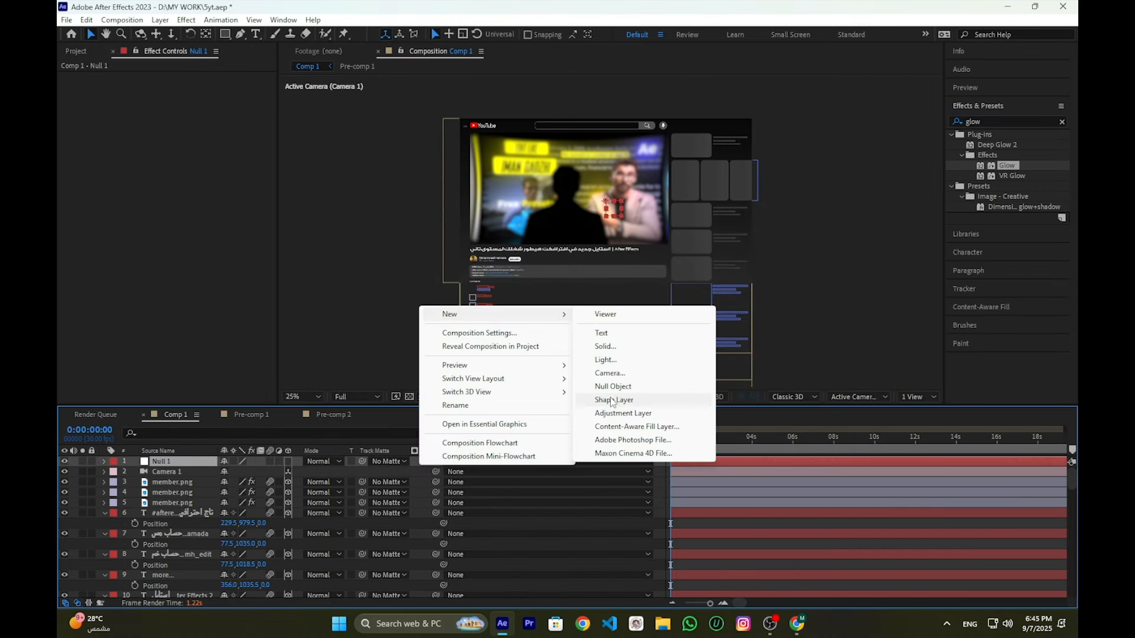
left_click(616, 387)
right_click(416, 463)
left_click(616, 387)
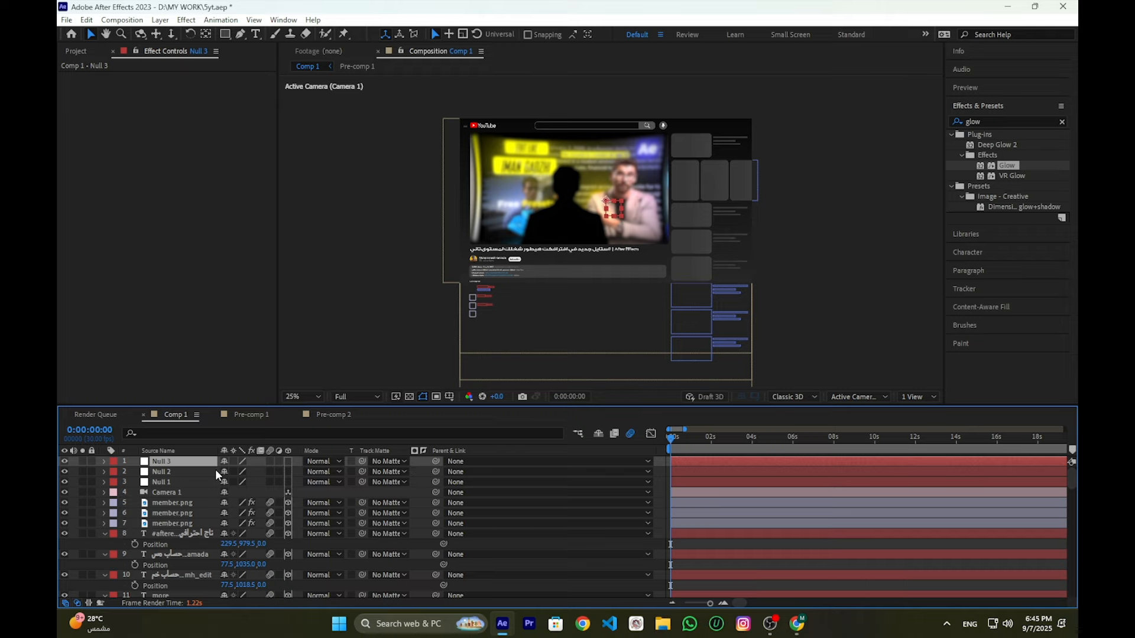
left_click(190, 482, "shift")
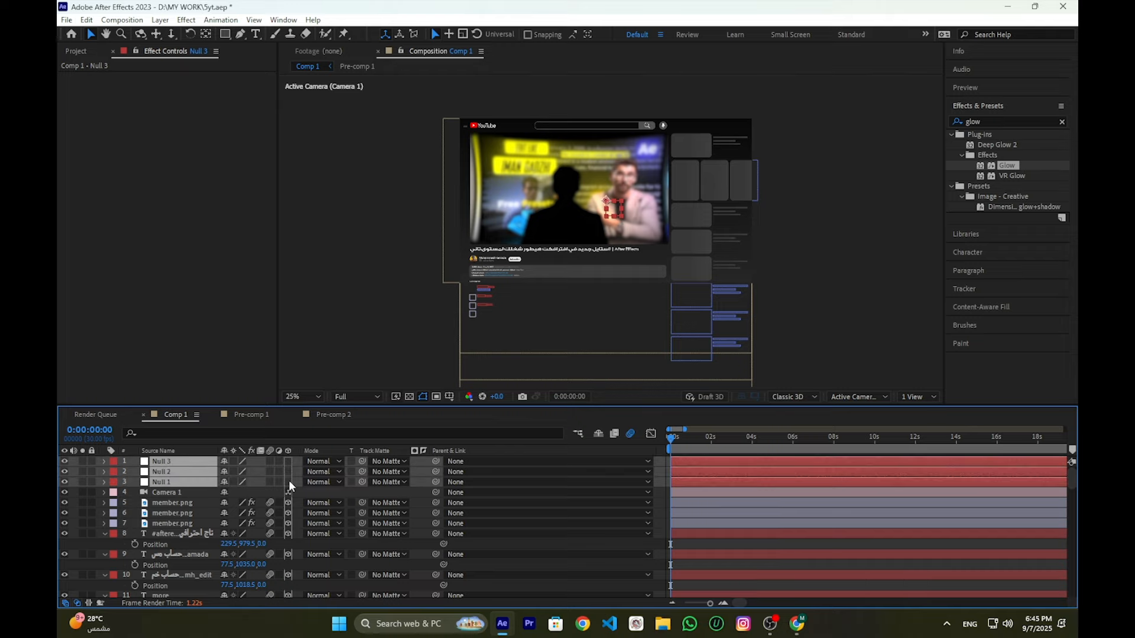
left_click_drag(435, 494, 436, 473)
left_click_drag(436, 472, 435, 462)
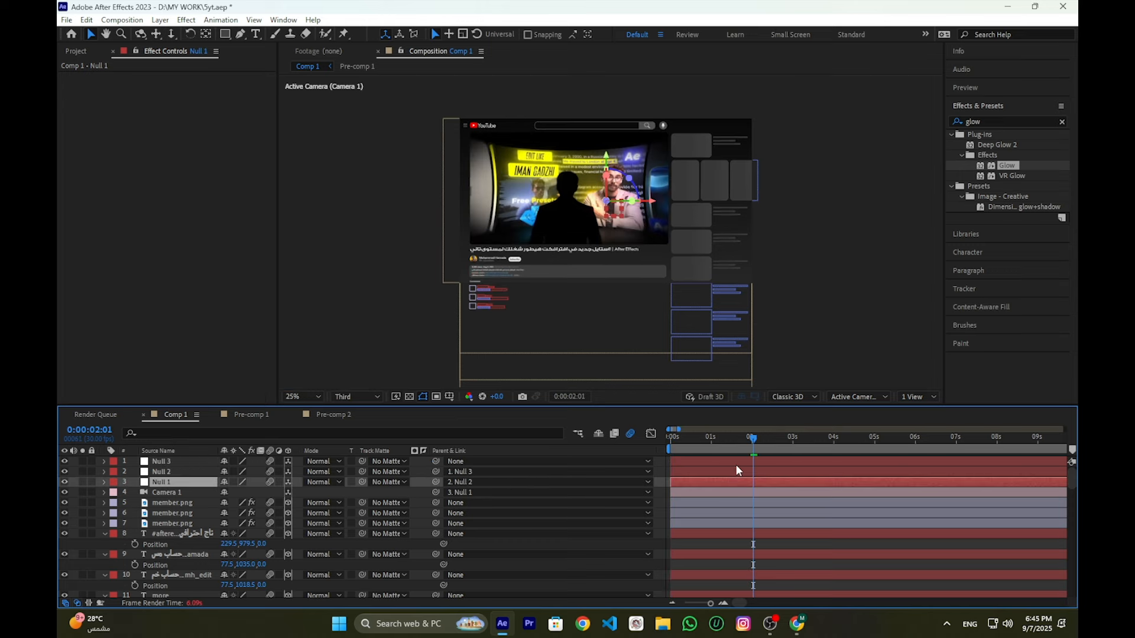
Keyframe Null 1's Position, pushing its Z depth to 361
key("p")
left_click(135, 492)
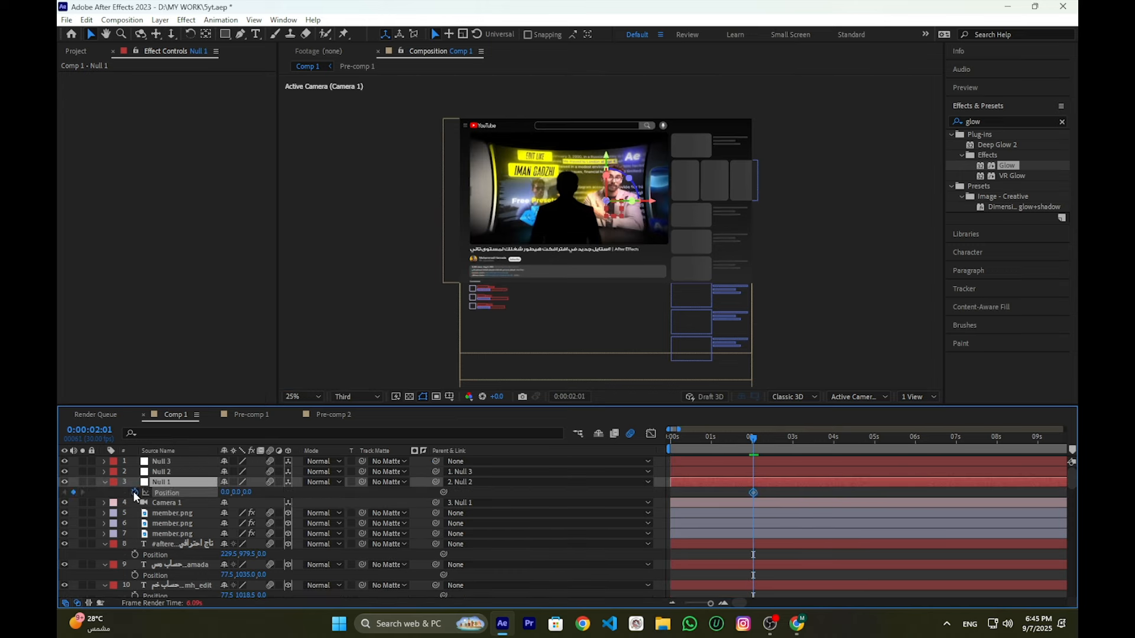
left_click_drag(249, 492, 346, 497)
left_click_drag(772, 492, 653, 495)
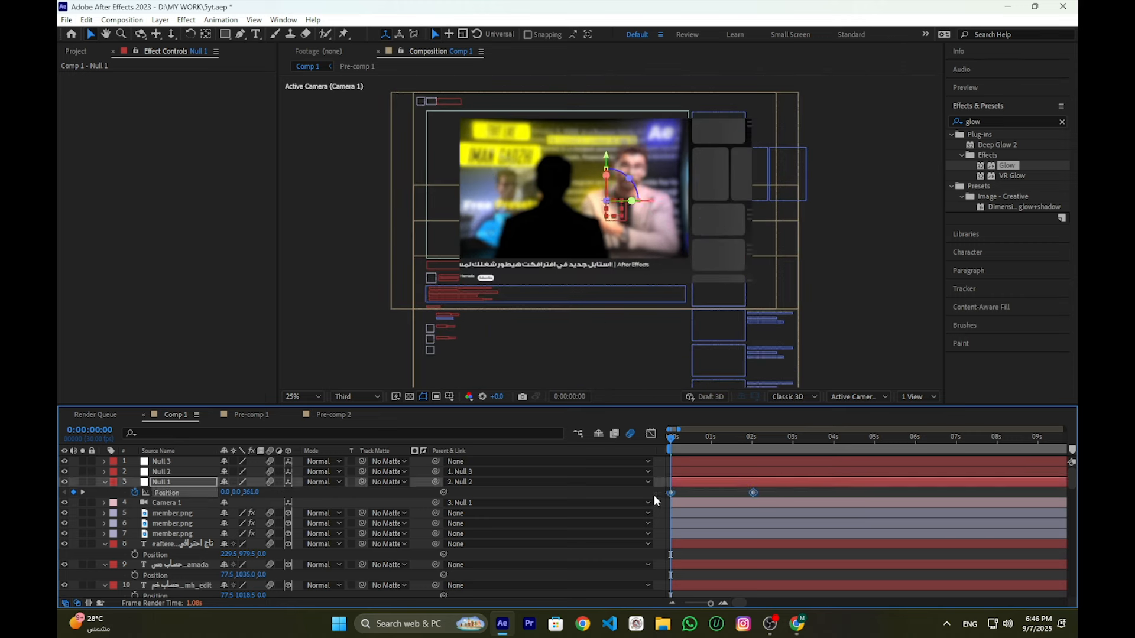
Ease Null 1's speed curve to peak early, then preview the camera move
left_click(651, 434)
left_click_drag(786, 501, 672, 569)
left_click(810, 523)
key("space")
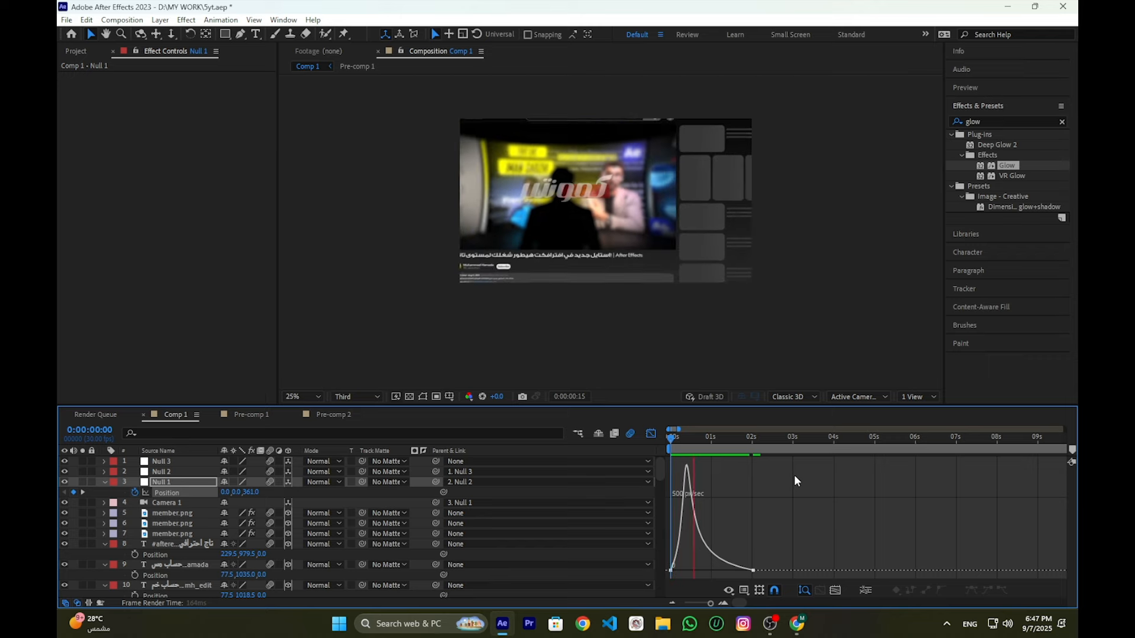
key("space")
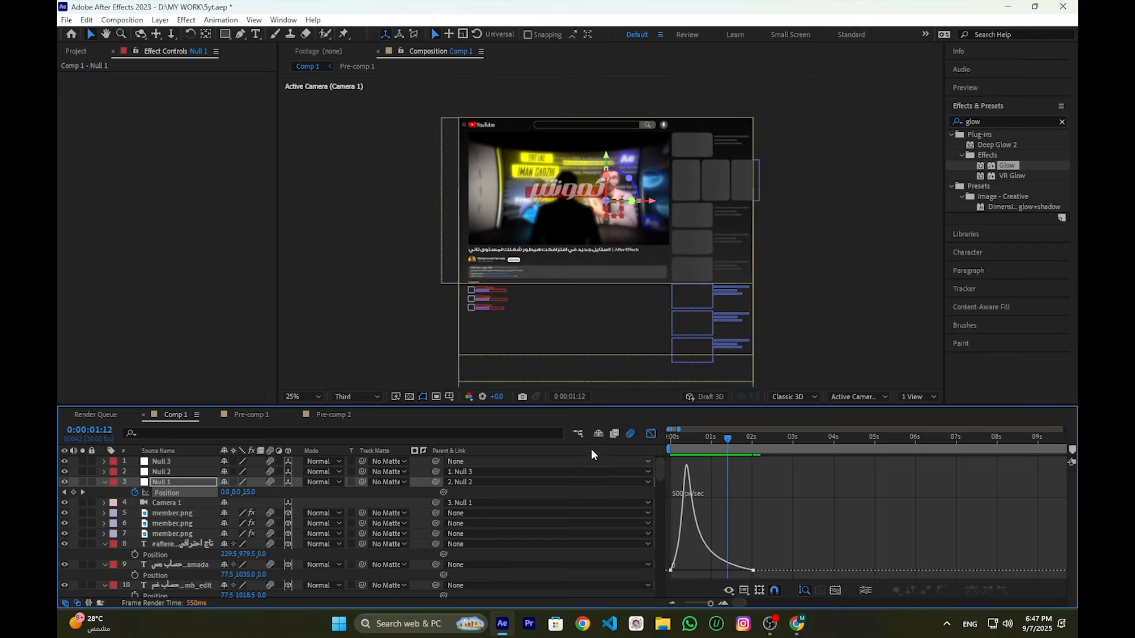
left_click(651, 435)
left_click(775, 492)
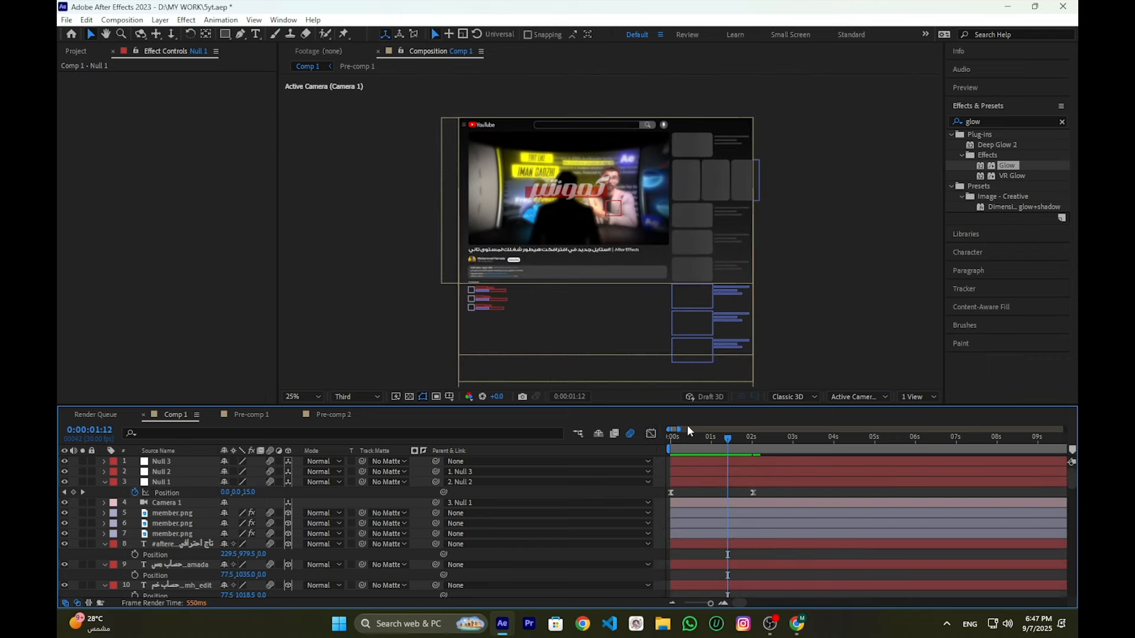
left_click_drag(728, 438, 741, 438)
Reveal Null 2's Position and Rotation and move the time to 3:26
left_click(747, 470)
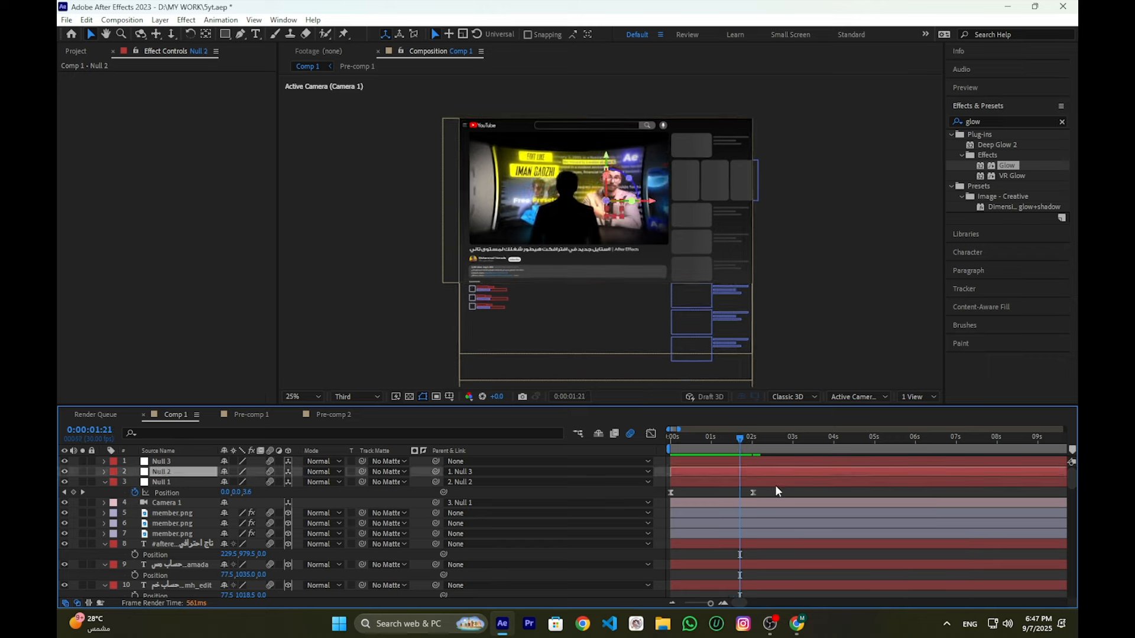
key("p")
key("shift+r")
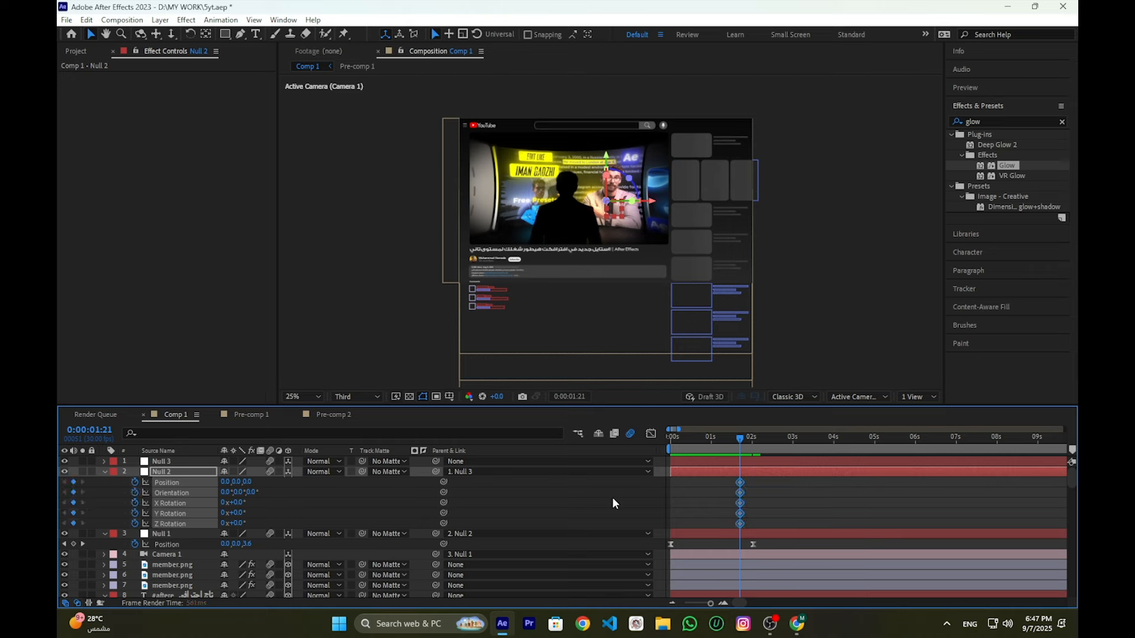
left_click(749, 437)
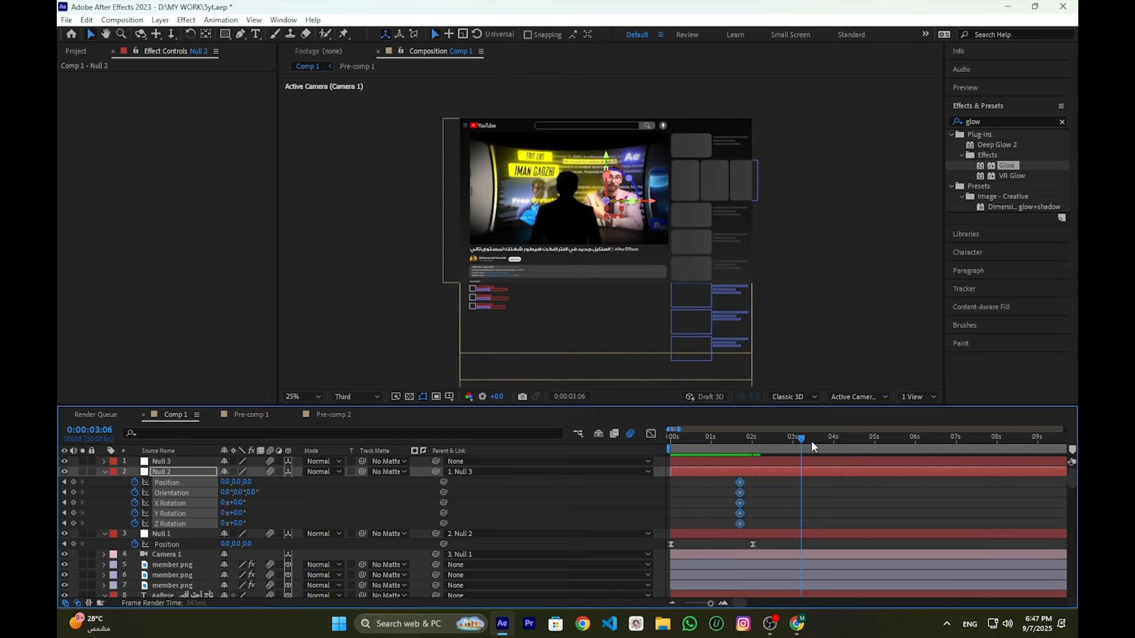
left_click(818, 442)
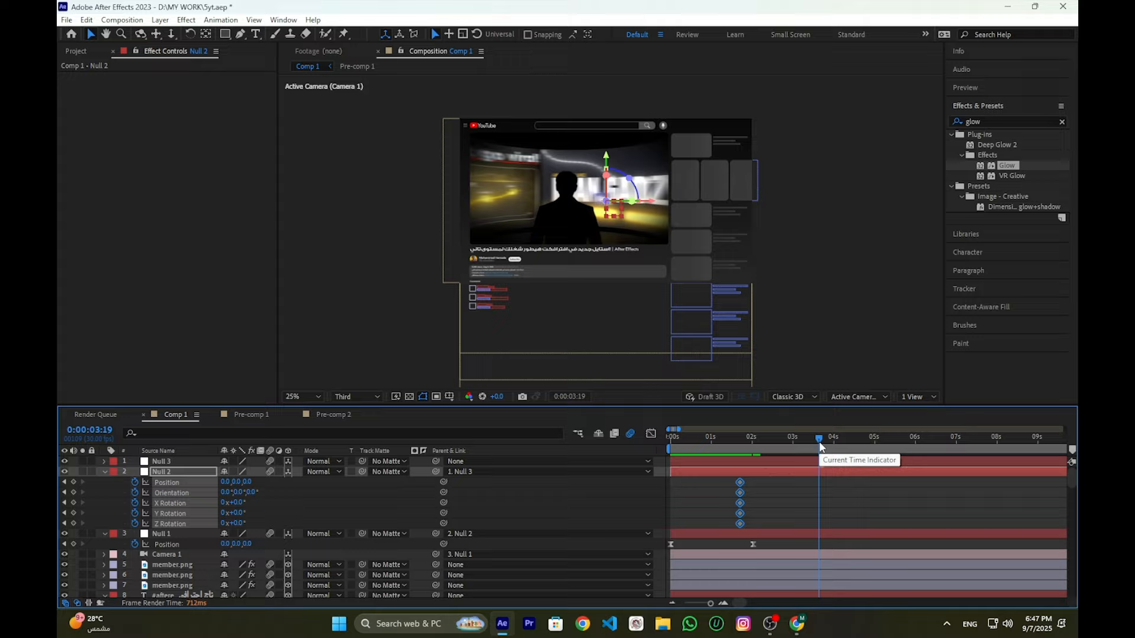
left_click_drag(825, 440, 828, 442)
Keyframe Null 2 at 3:26 with depth 200, moving the view toward the comments
left_click_drag(247, 482, 473, 473)
left_click_drag(227, 481, 101, 481)
left_click_drag(248, 482, 278, 482)
left_click_drag(266, 481, 330, 476)
left_click_drag(230, 481, 142, 482)
mouse_move(248, 482)
left_mouse_down()
mouse_move(260, 486)
mouse_move(243, 506)
mouse_move(224, 487)
mouse_move(244, 513)
mouse_move(245, 483)
mouse_move(317, 478)
mouse_move(217, 484)
mouse_move(233, 482)
mouse_move(239, 503)
mouse_move(161, 492)
mouse_move(247, 485)
left_mouse_up()
key("ctrl+z")
left_click(201, 492)
Ease Null 2's keyframes with stretched influence in the speed graph and preview the move
left_click_drag(850, 482, 711, 531)
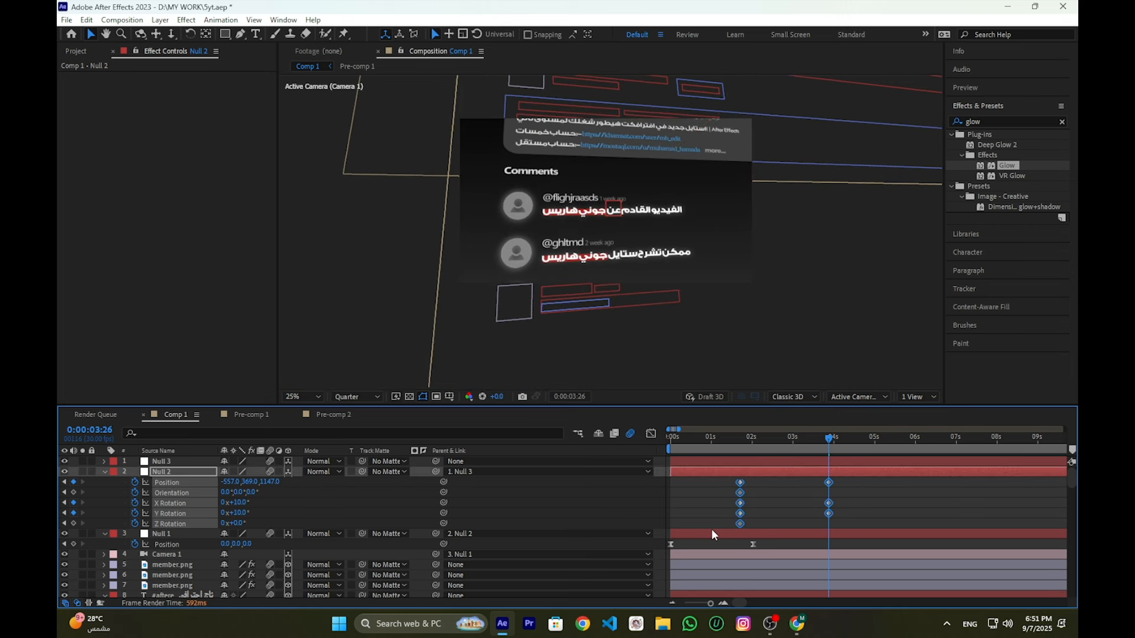
left_click(650, 433)
left_click_drag(906, 501, 702, 580)
left_click_drag(781, 575, 780, 574)
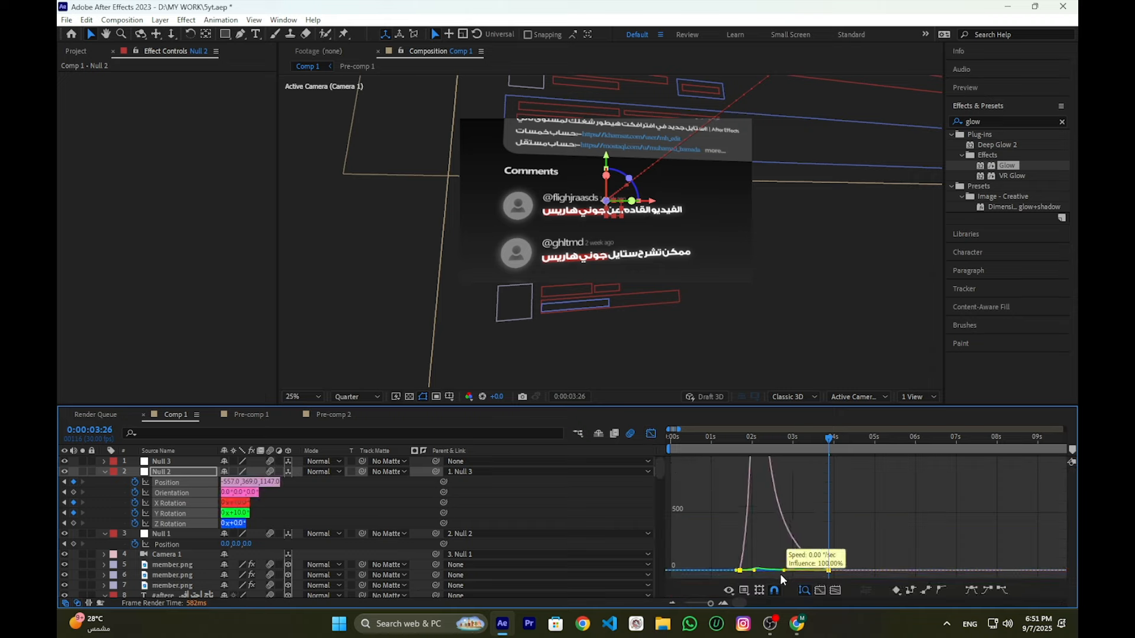
left_click(860, 534)
key("space")
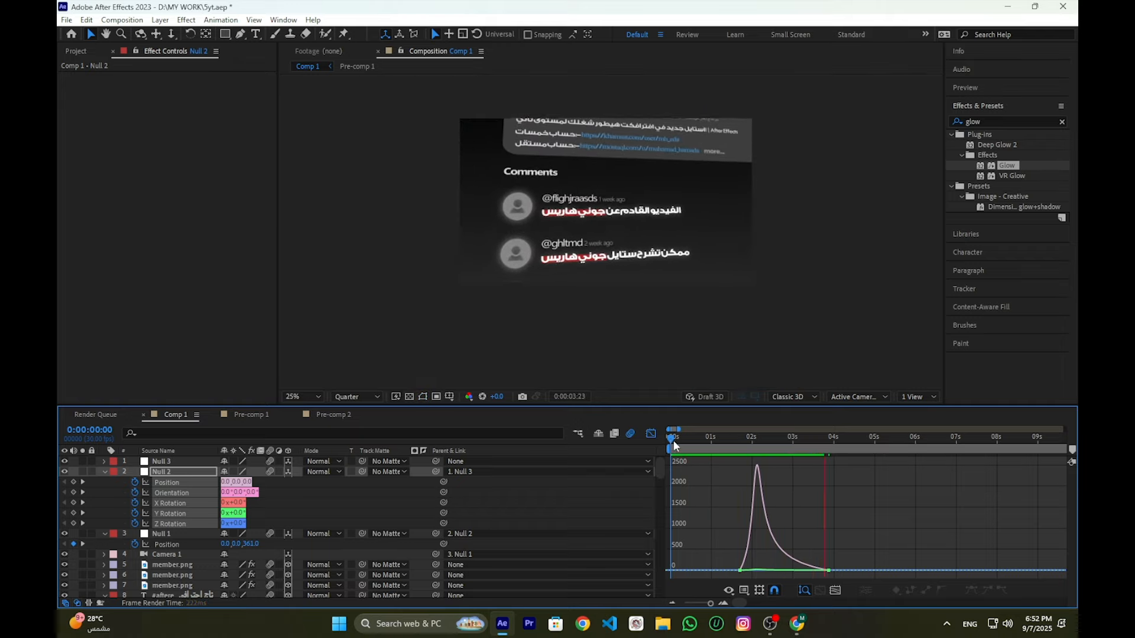
key("space")
key("space")
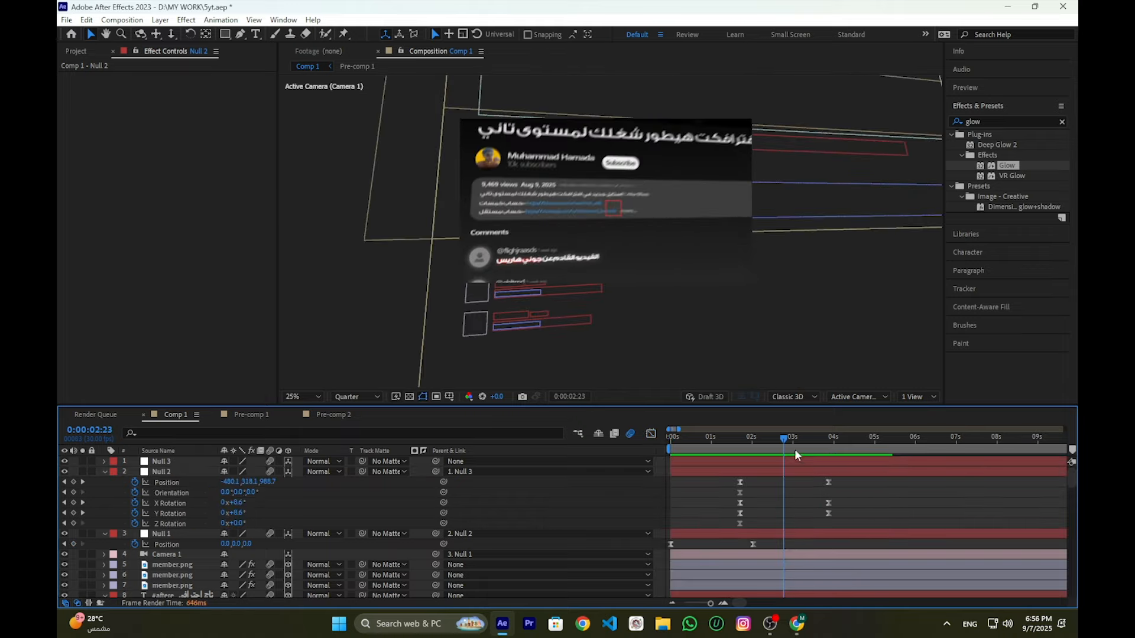
left_click_drag(772, 437, 770, 438)
scroll(868, 488, "down", 5)
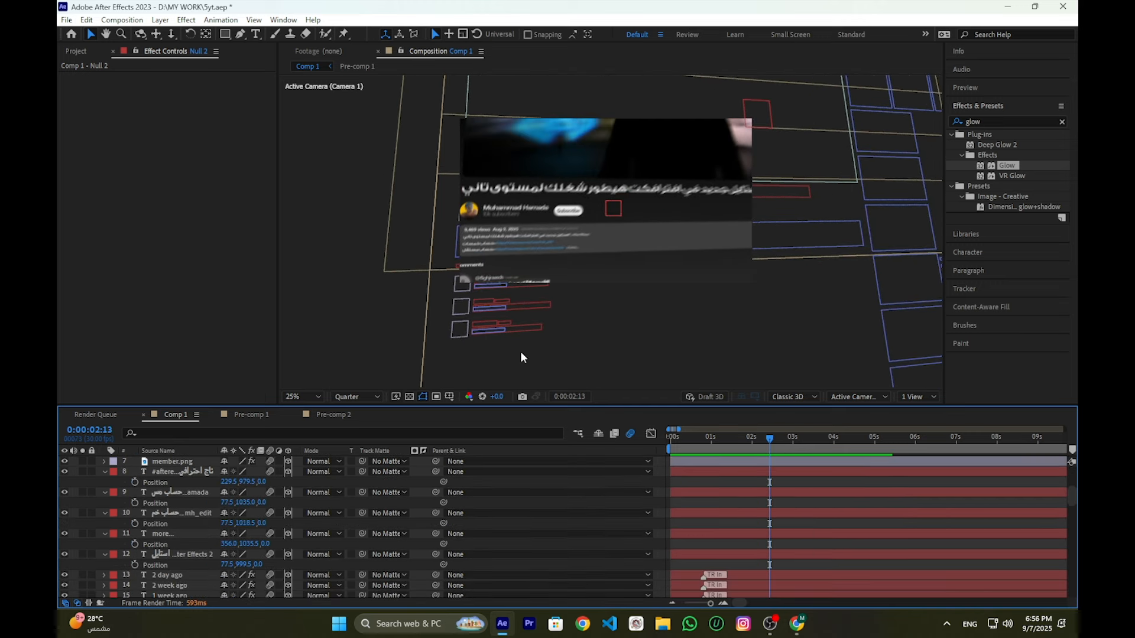
left_click(489, 278)
key("period")
key("period")
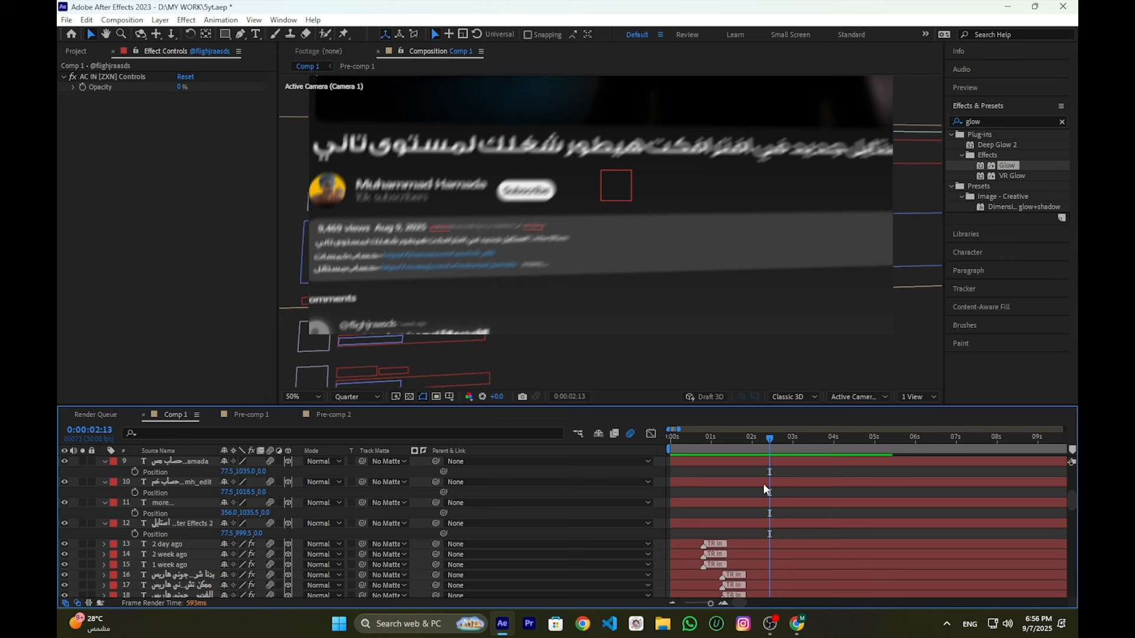
left_click(480, 336)
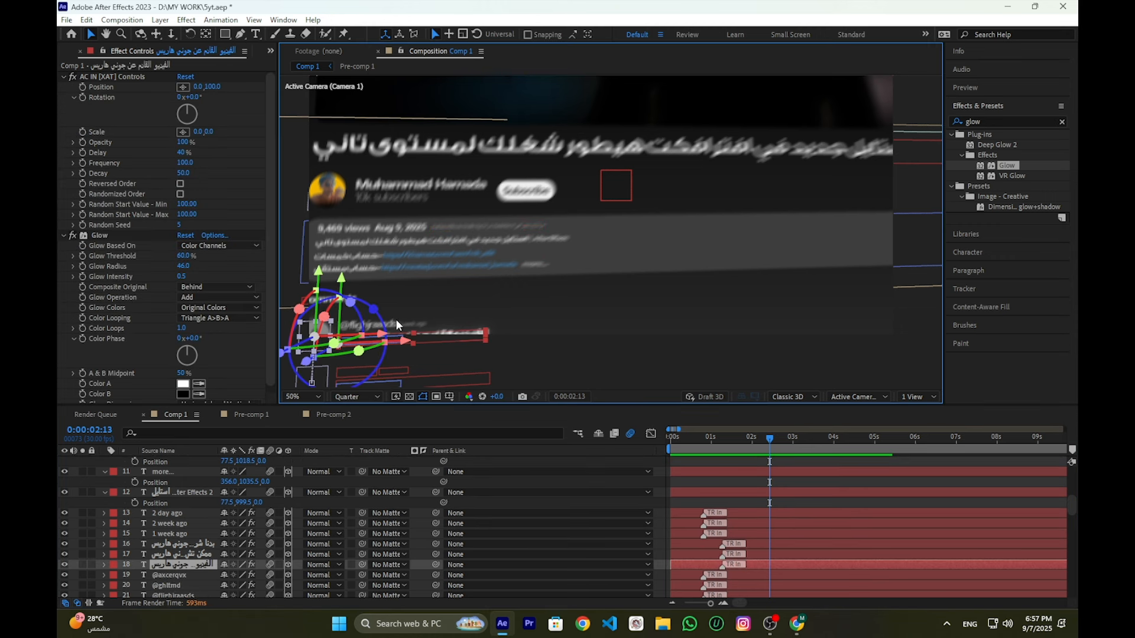
left_click(369, 325, "shift")
scroll(807, 474, "down", 1)
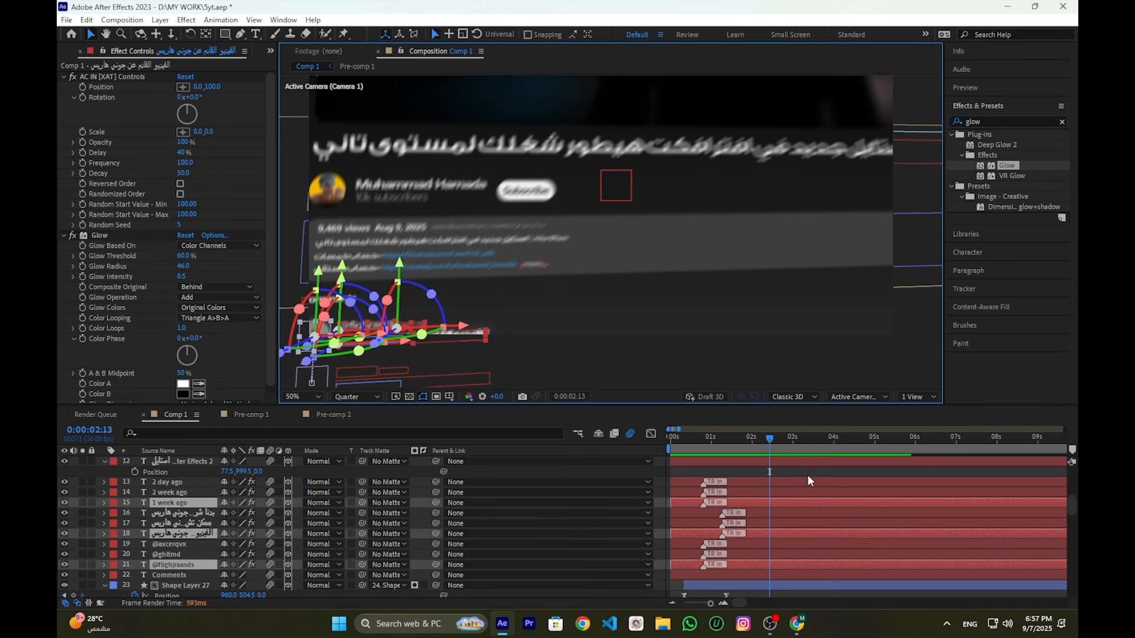
left_click_drag(778, 503, 867, 498)
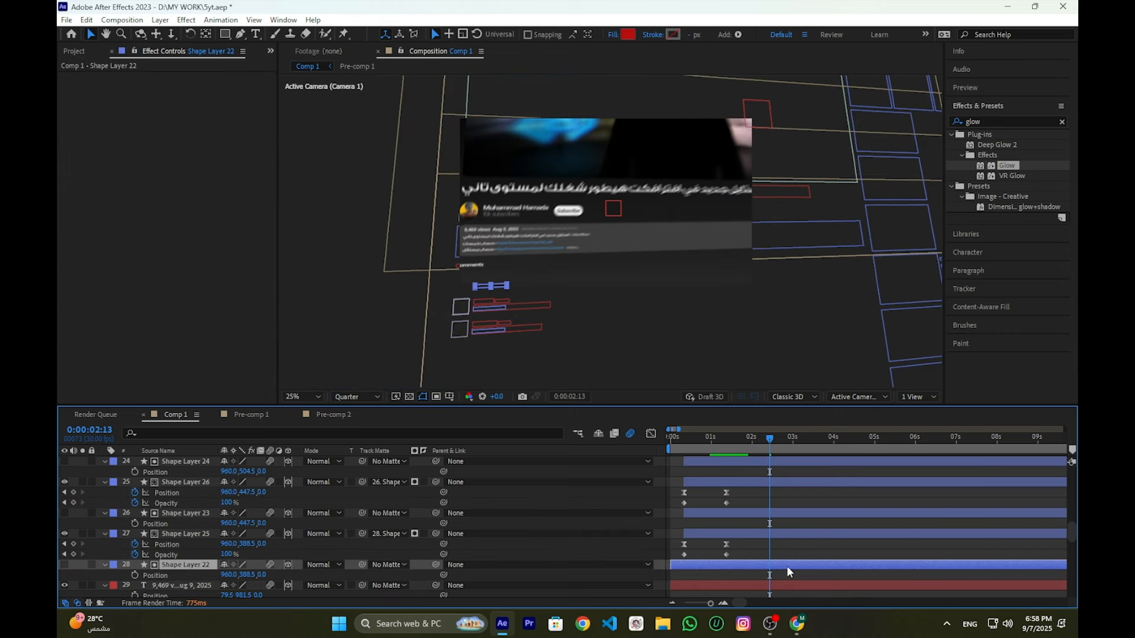
left_click(767, 533, "shift")
left_click_drag(751, 565, 841, 564)
scroll(773, 504, "up", 1)
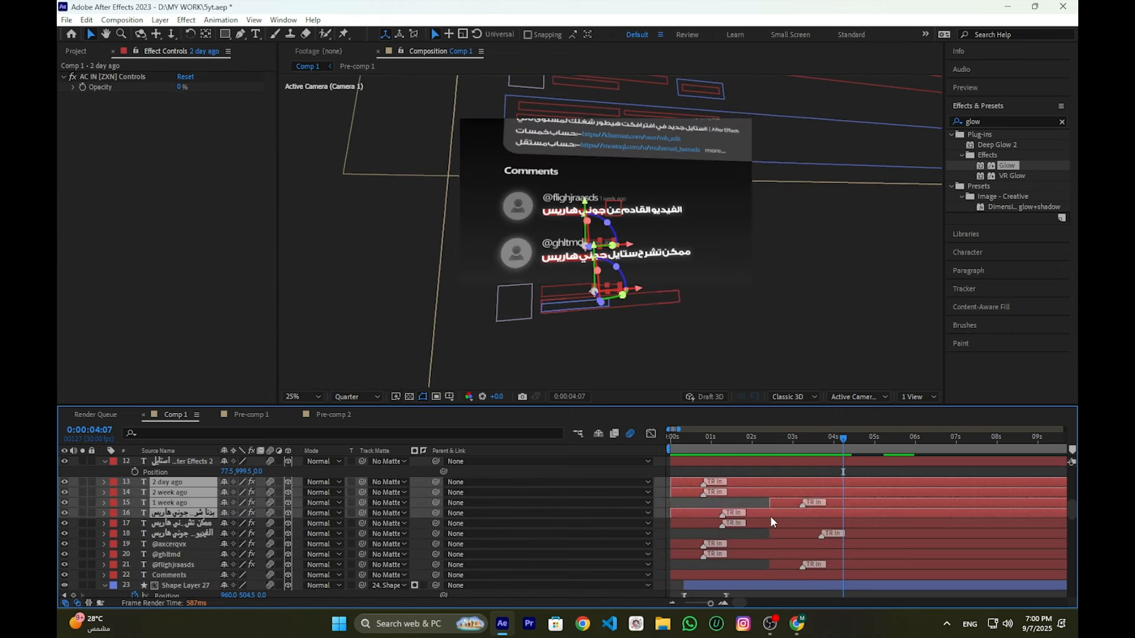
Slide the comment date, member.png avatar and shape layers later, leaving the Comments heading unchanged
left_click(754, 565)
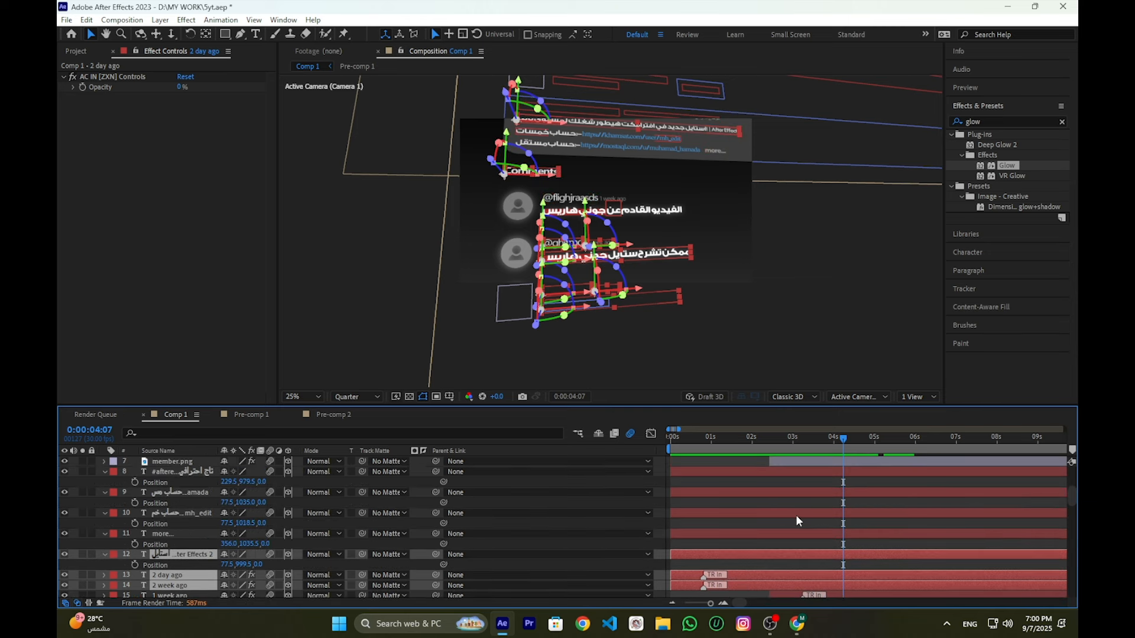
scroll(796, 513, "up", 1)
left_click(802, 473, "ctrl")
left_click(802, 482, "ctrl")
scroll(791, 484, "down", 2)
left_click(198, 526, "ctrl")
scroll(722, 524, "down", 5)
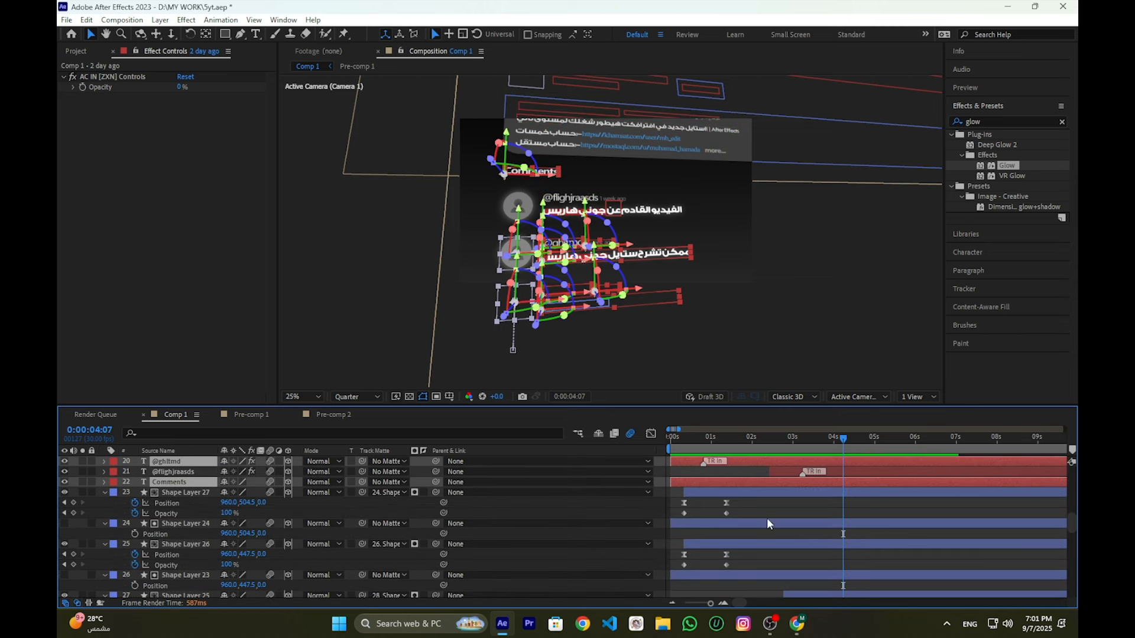
left_click(792, 575, "shift")
scroll(816, 508, "up", 1)
mouse_move(842, 439)
left_mouse_down()
mouse_move(802, 438)
mouse_move(831, 437)
left_mouse_up()
left_click(195, 513, "ctrl")
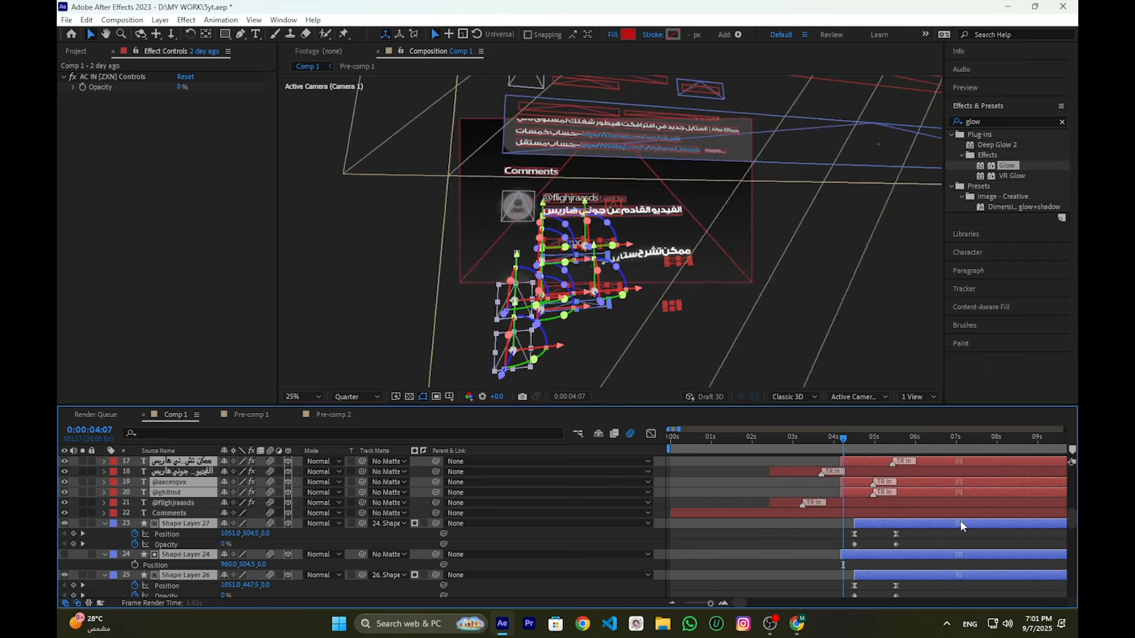
Preview the animation from the start and park the current time at 4:11
left_click(671, 440)
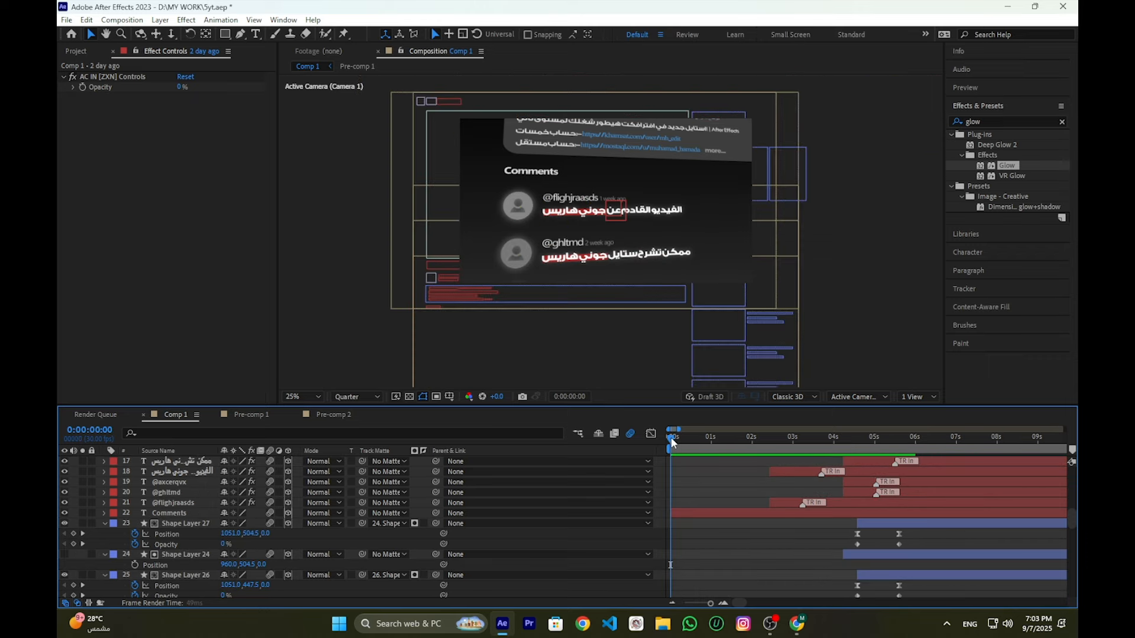
key("space")
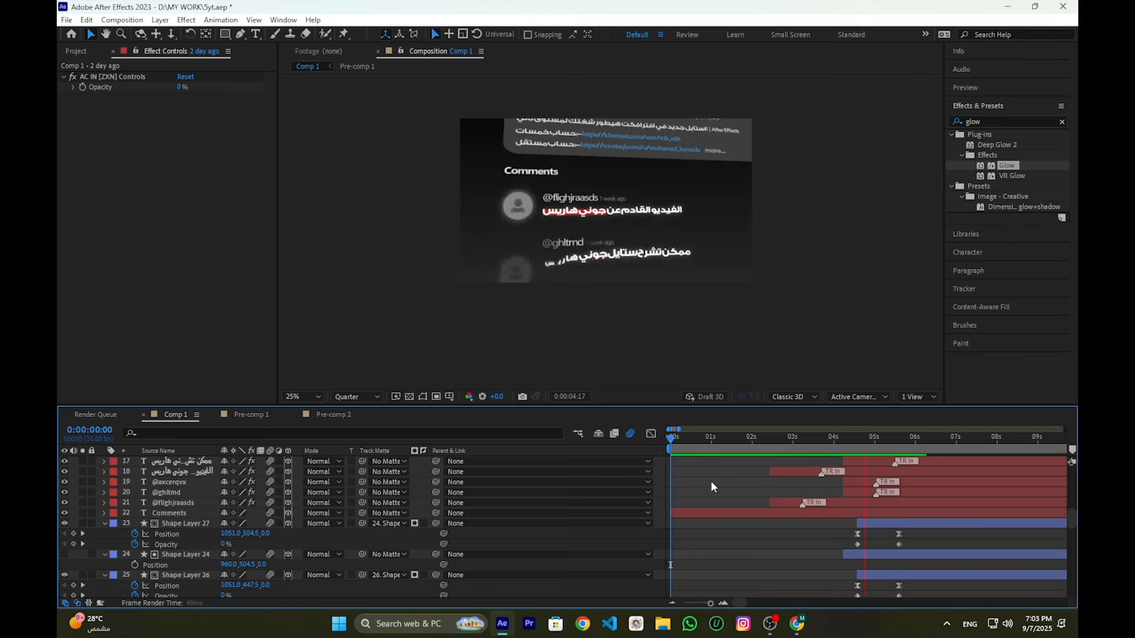
left_click(844, 442)
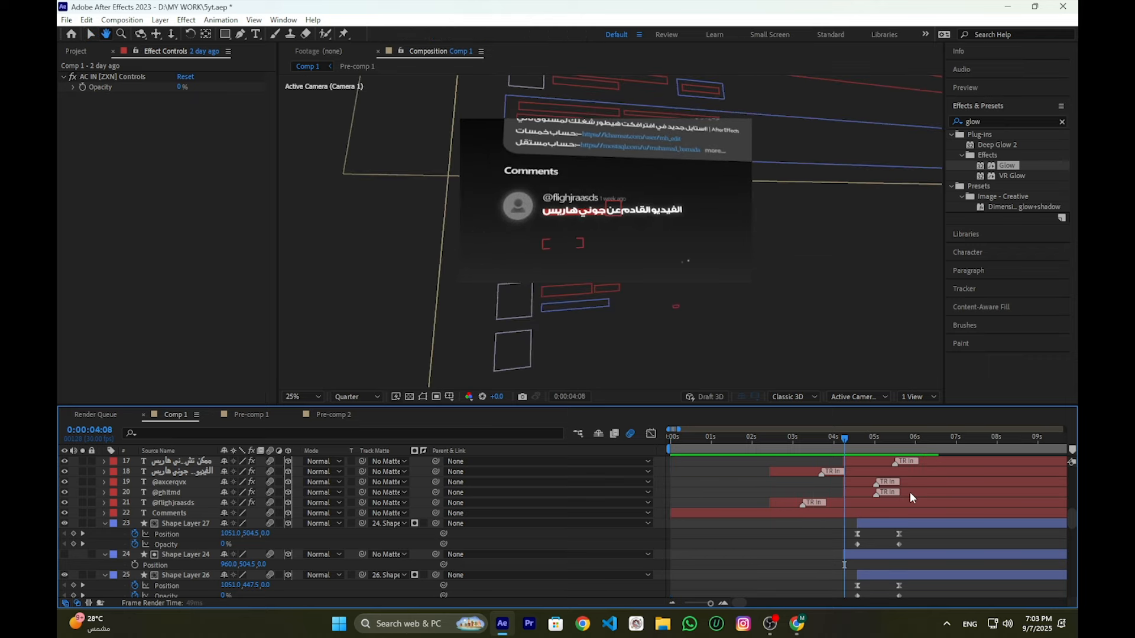
scroll(909, 492, "up", 6)
scroll(909, 492, "up", 2)
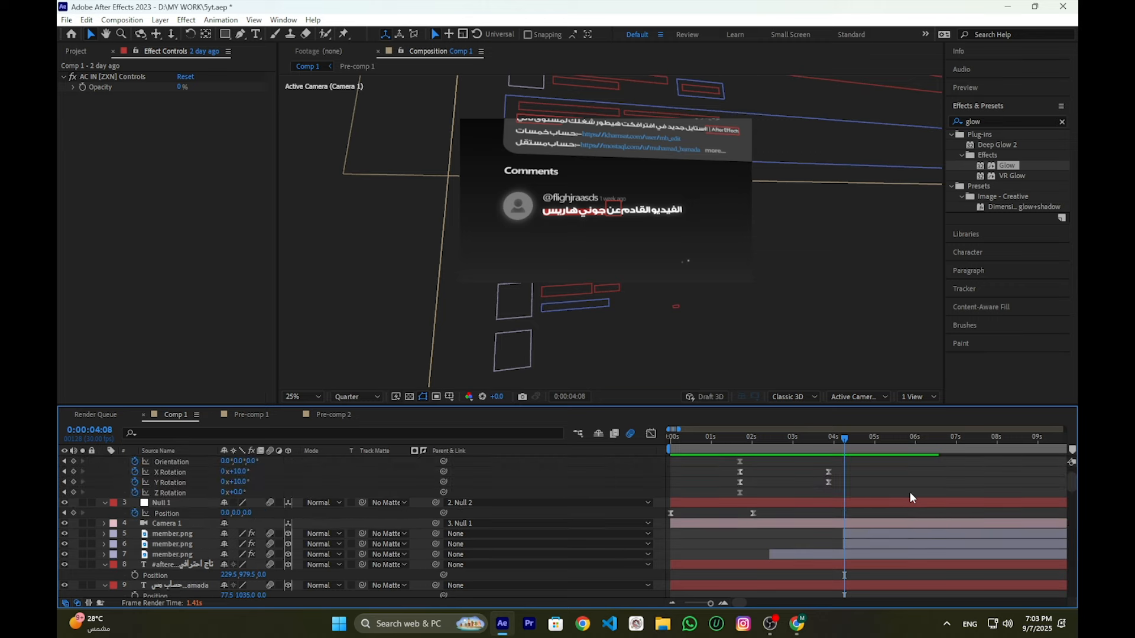
left_click_drag(850, 440, 851, 438)
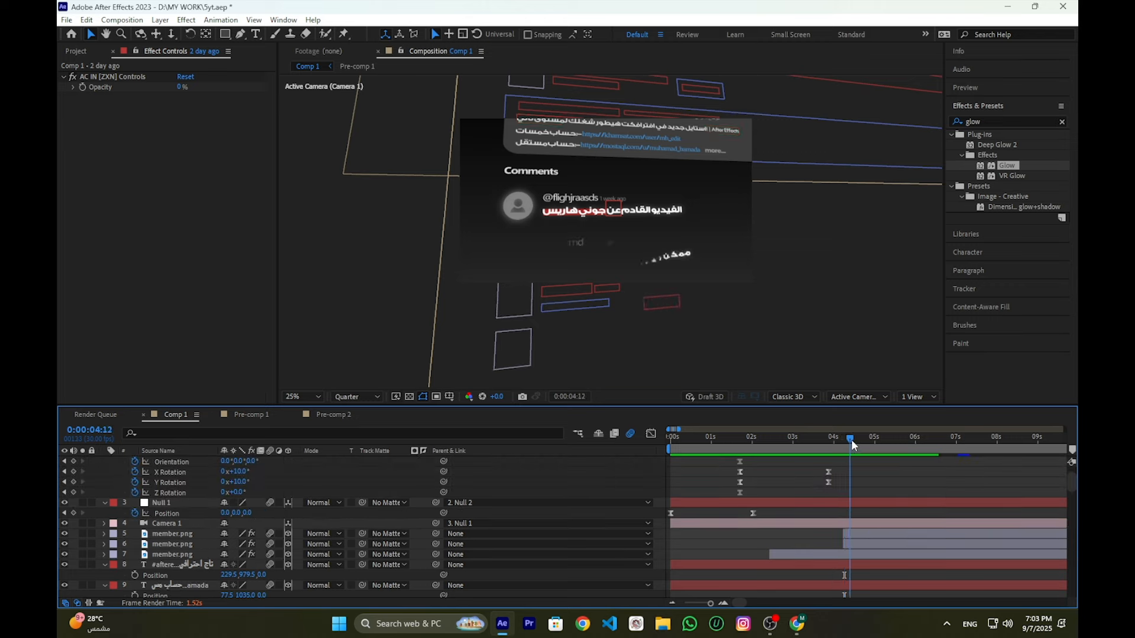
Show Null 3's Position and Rotation, then raise its Position Y to 584
scroll(875, 490, "up", 2)
left_click(869, 462)
key("p")
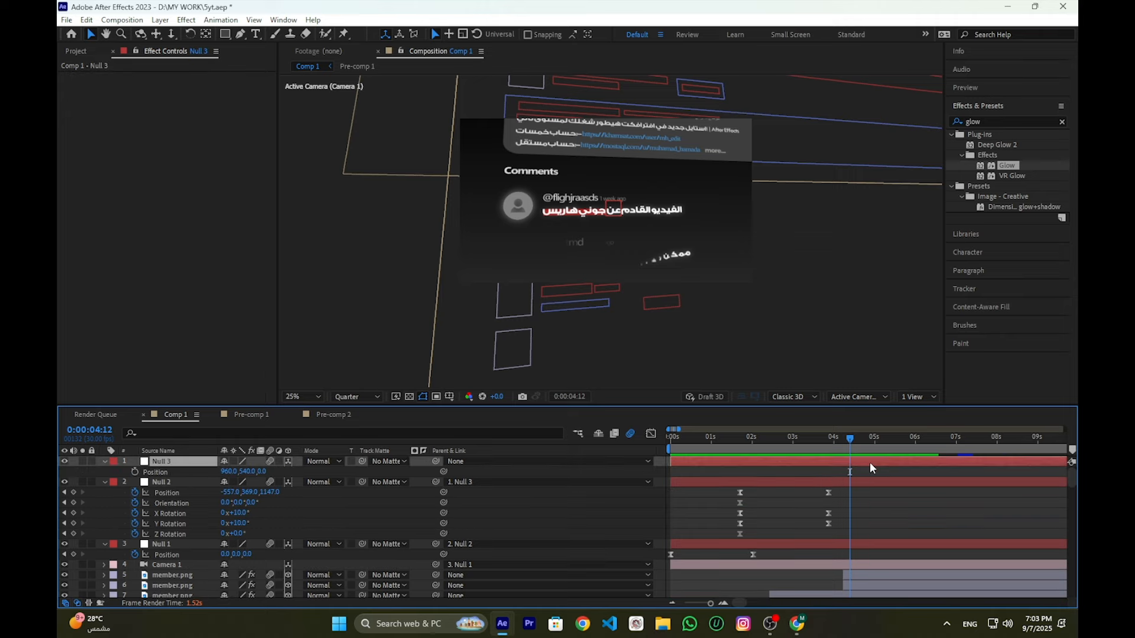
key("shift+r")
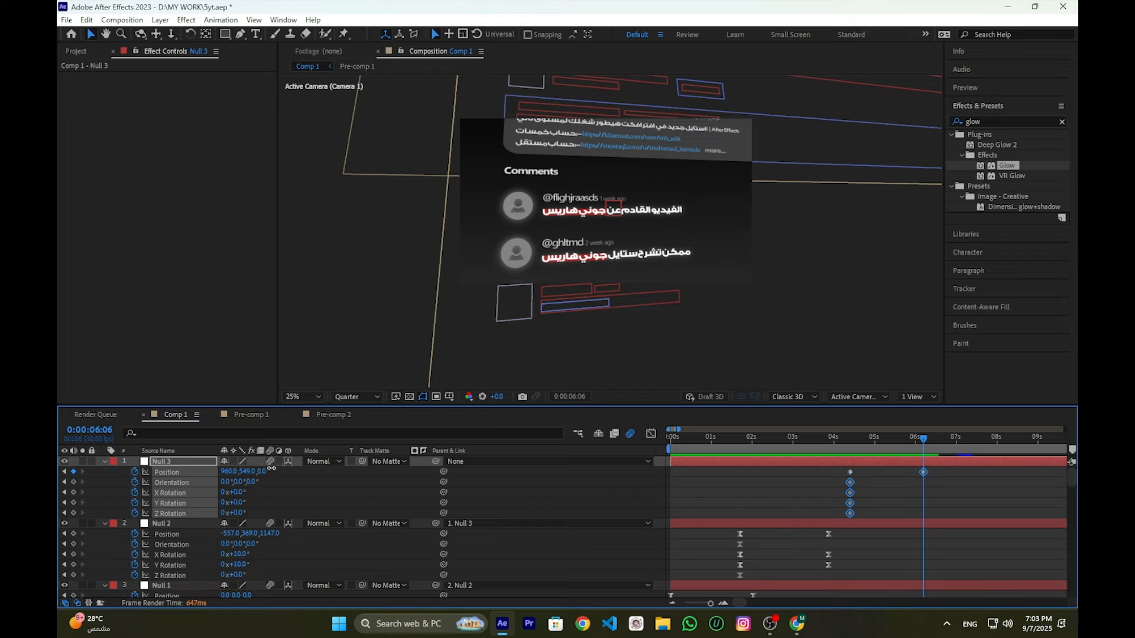
left_click_drag(272, 468, 307, 460)
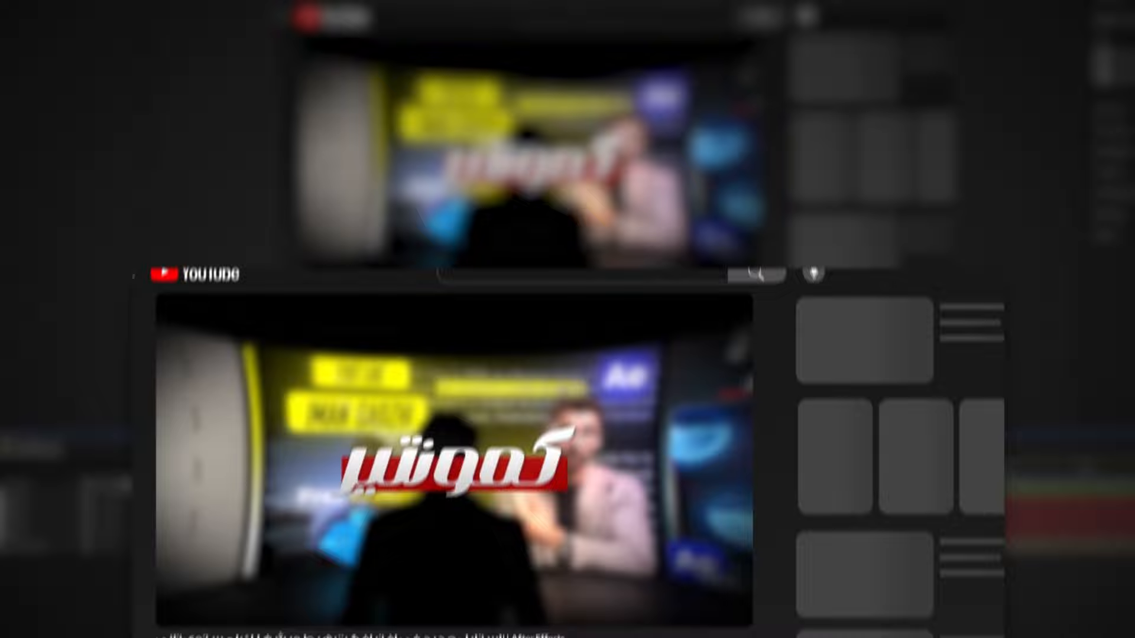